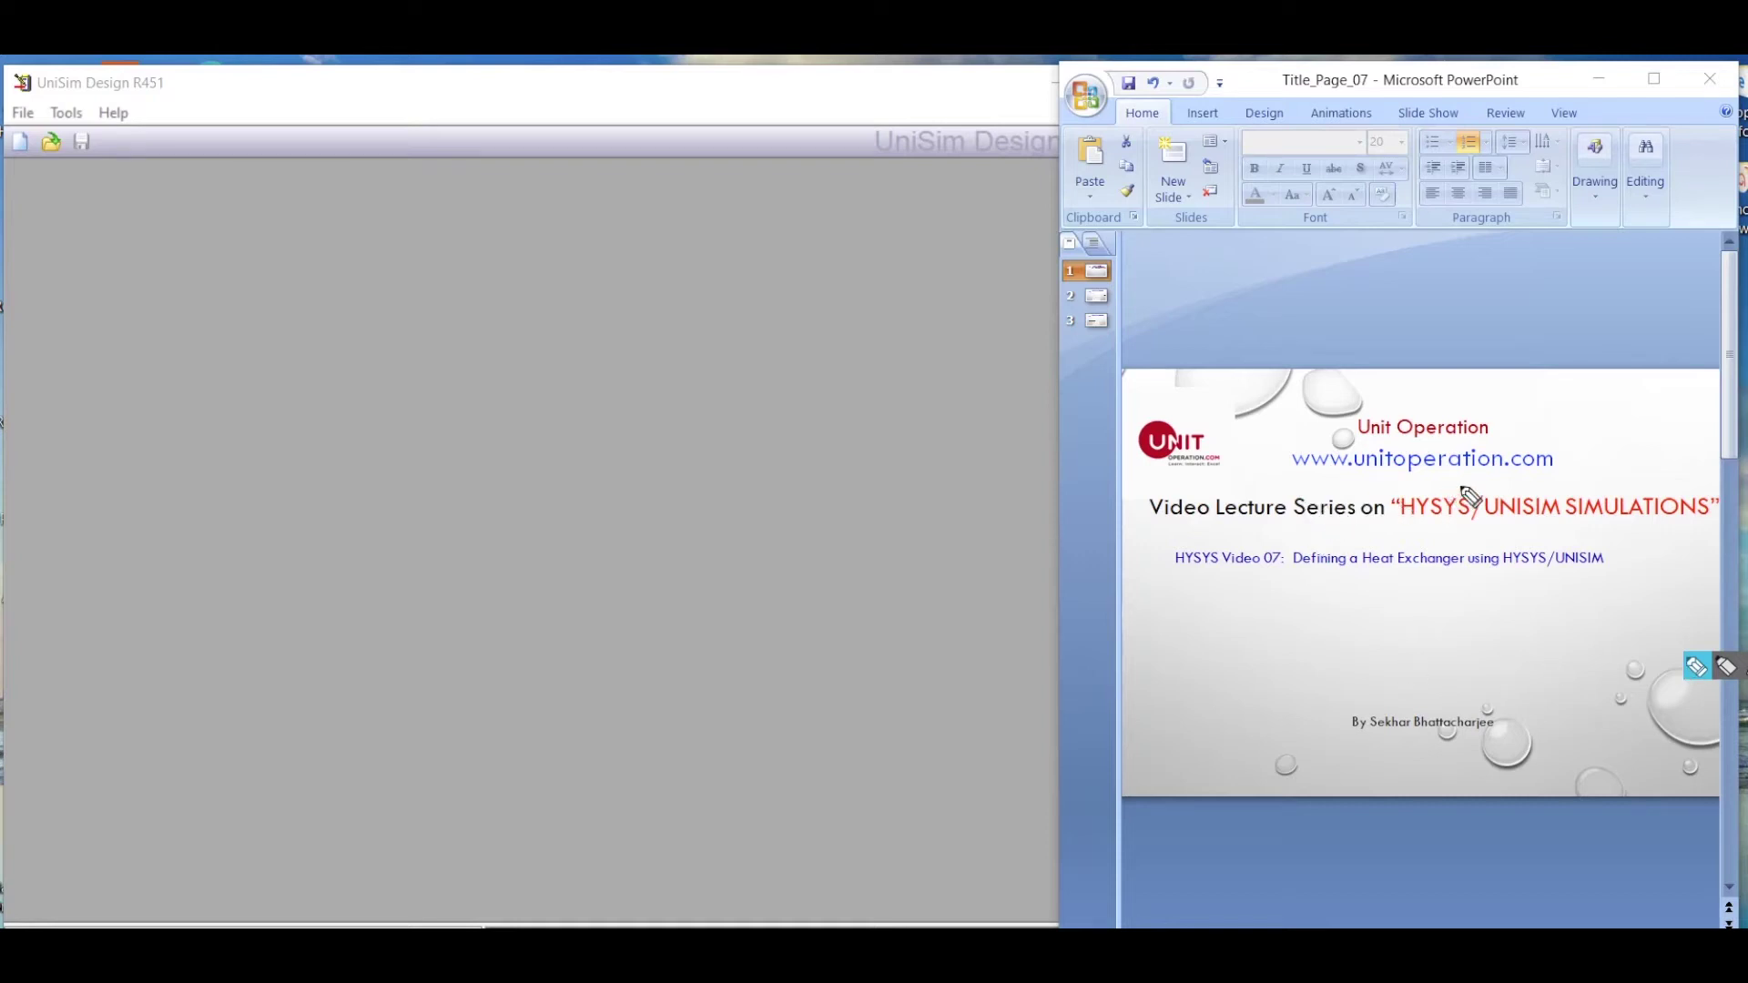
- Mark the HYSYS, UNISIM and Heat Exchanger words on the title slide with the pen and erase the ink
{"action": "left_click_drag", "start_coordinate": [1419, 526], "coordinate": [1567, 524]}
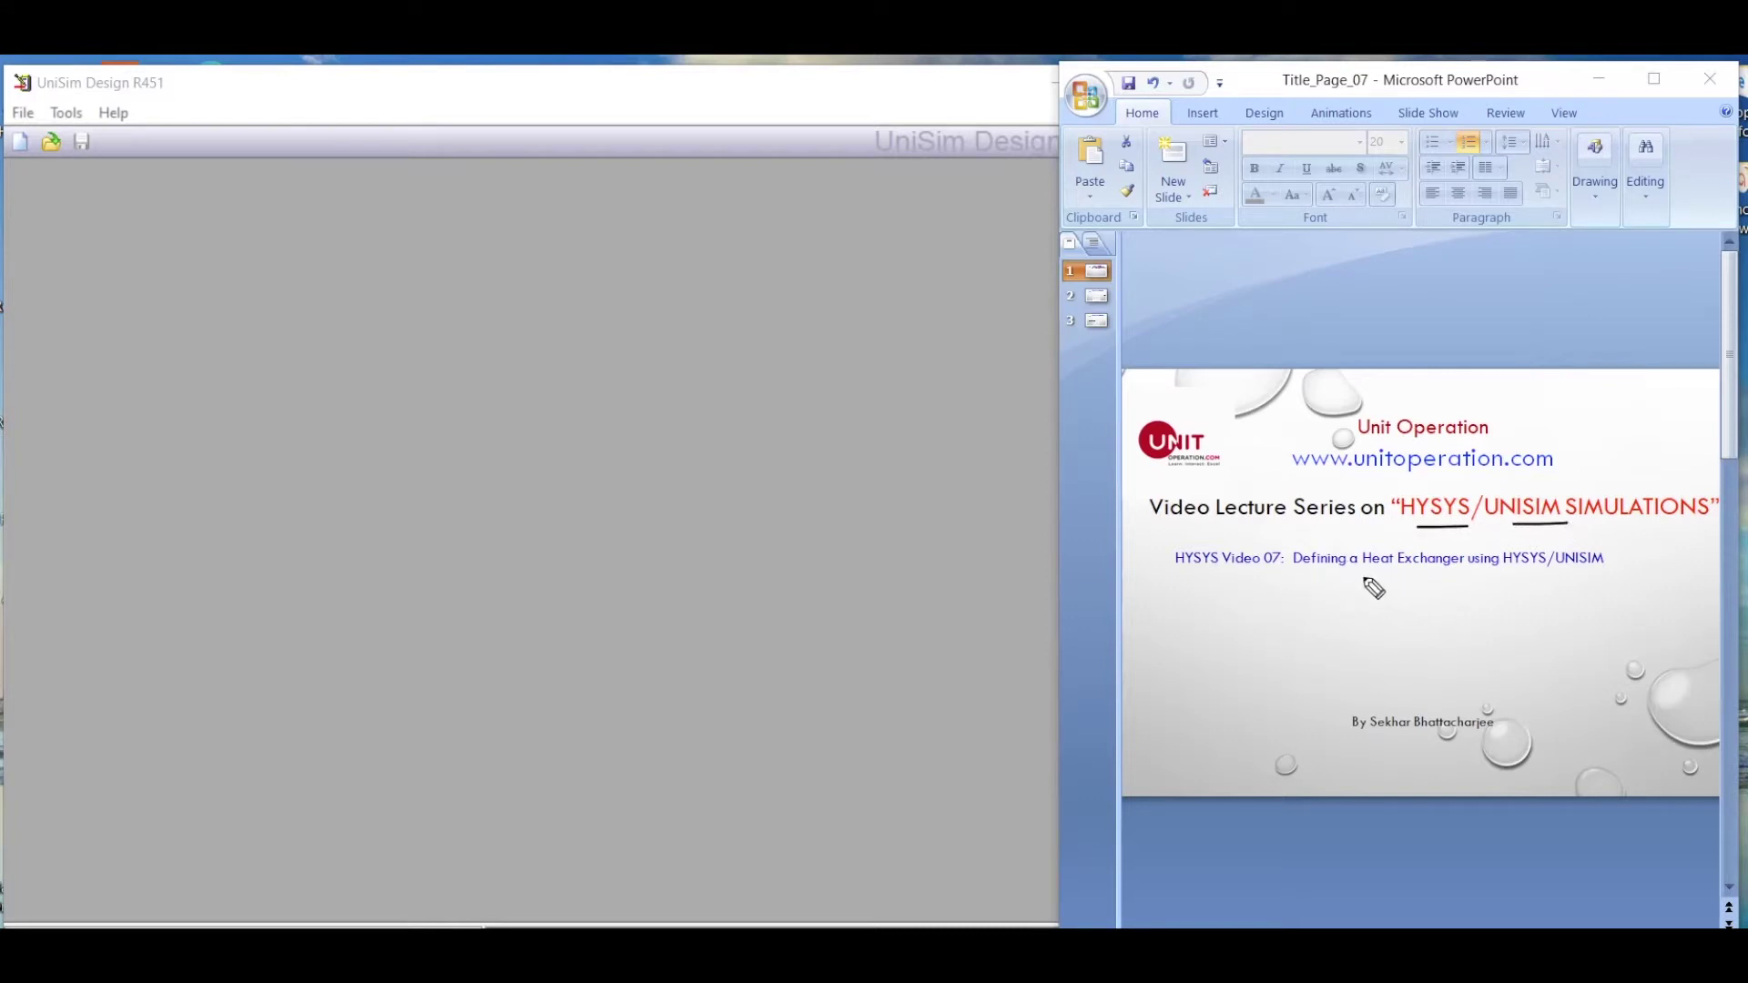
{"action": "left_click_drag", "start_coordinate": [1360, 575], "coordinate": [1455, 575]}
{"action": "left_click_drag", "start_coordinate": [1502, 593], "coordinate": [1599, 586]}
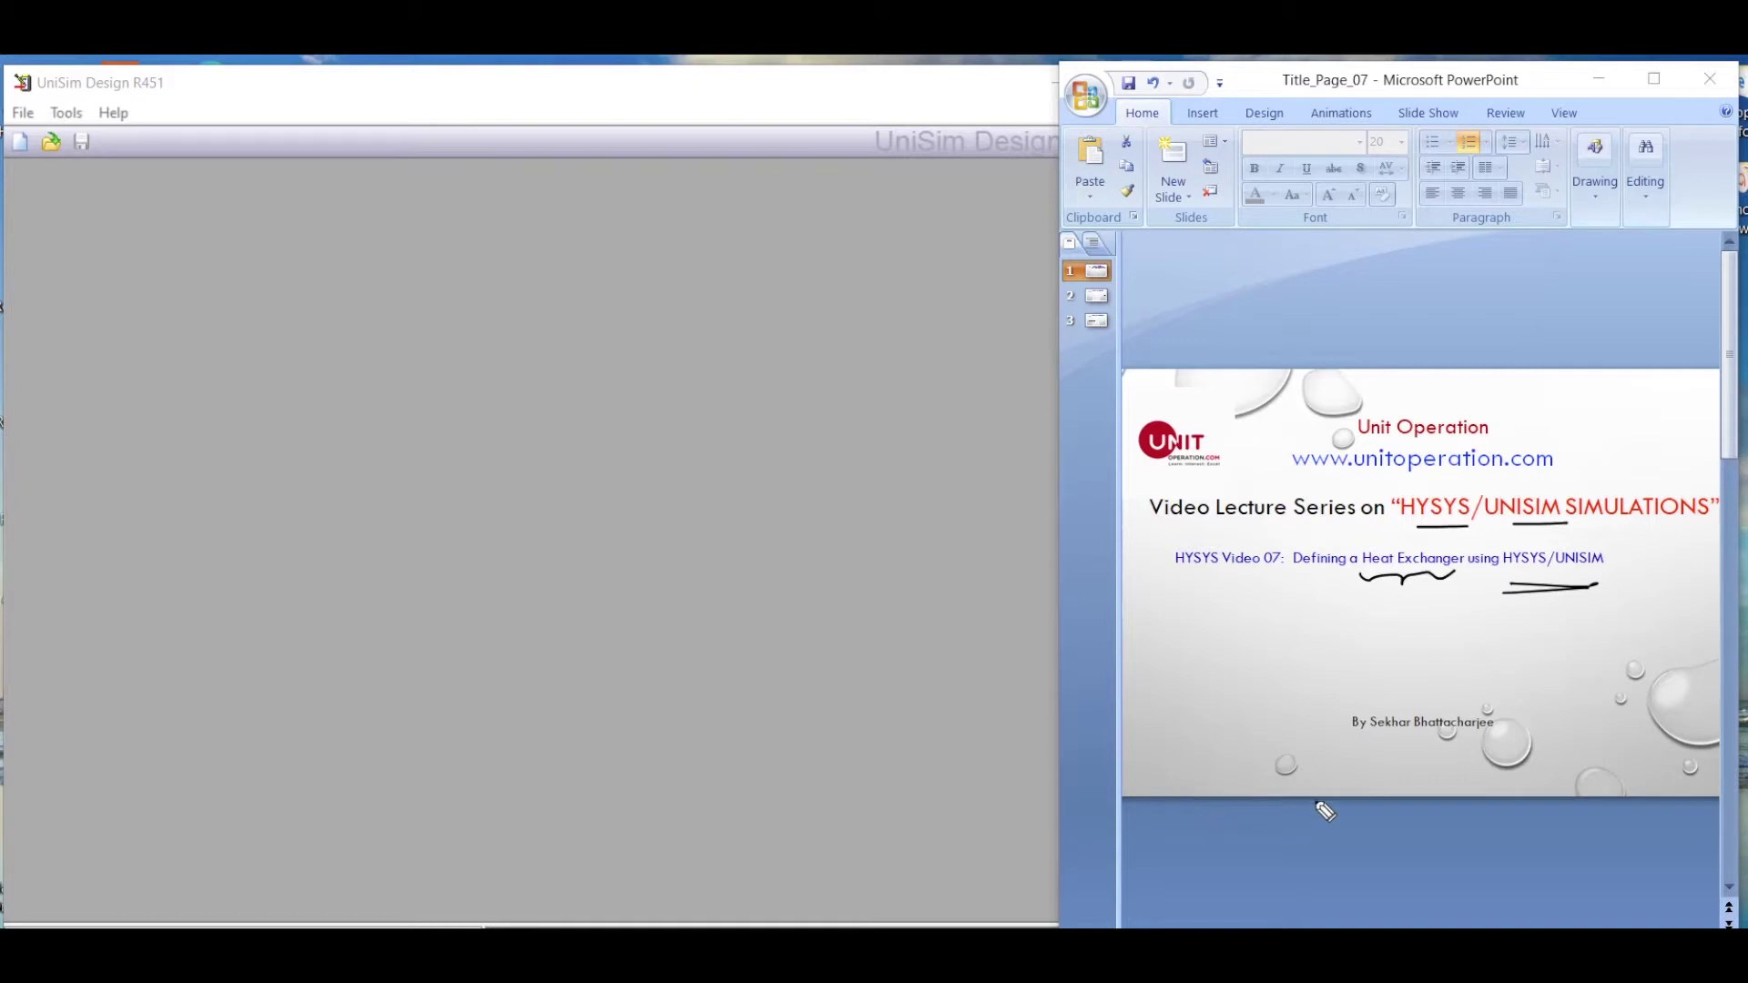
{"action": "key", "text": "e"}
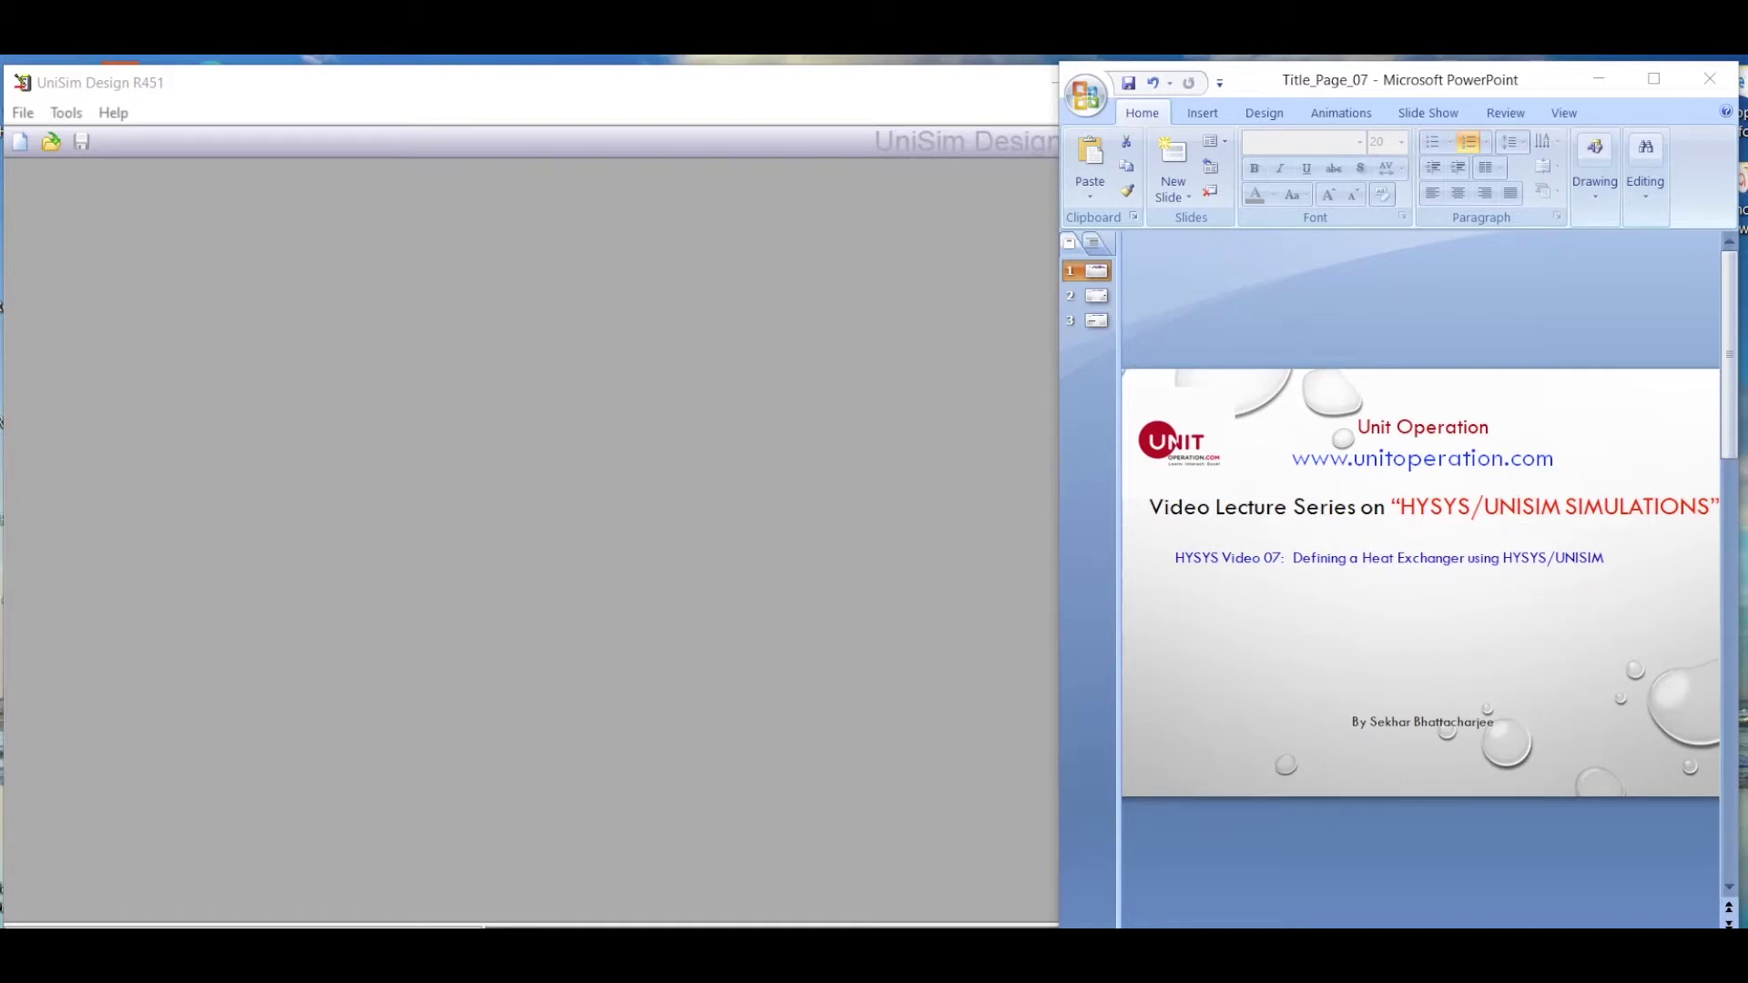
- On the Problem 1 slide, sketch a heat exchanger with a tube inlet arrow and write 250°C and 1000 psig beneath it
{"action": "scroll", "coordinate": [1305, 670], "scroll_direction": "down", "scroll_amount": 1}
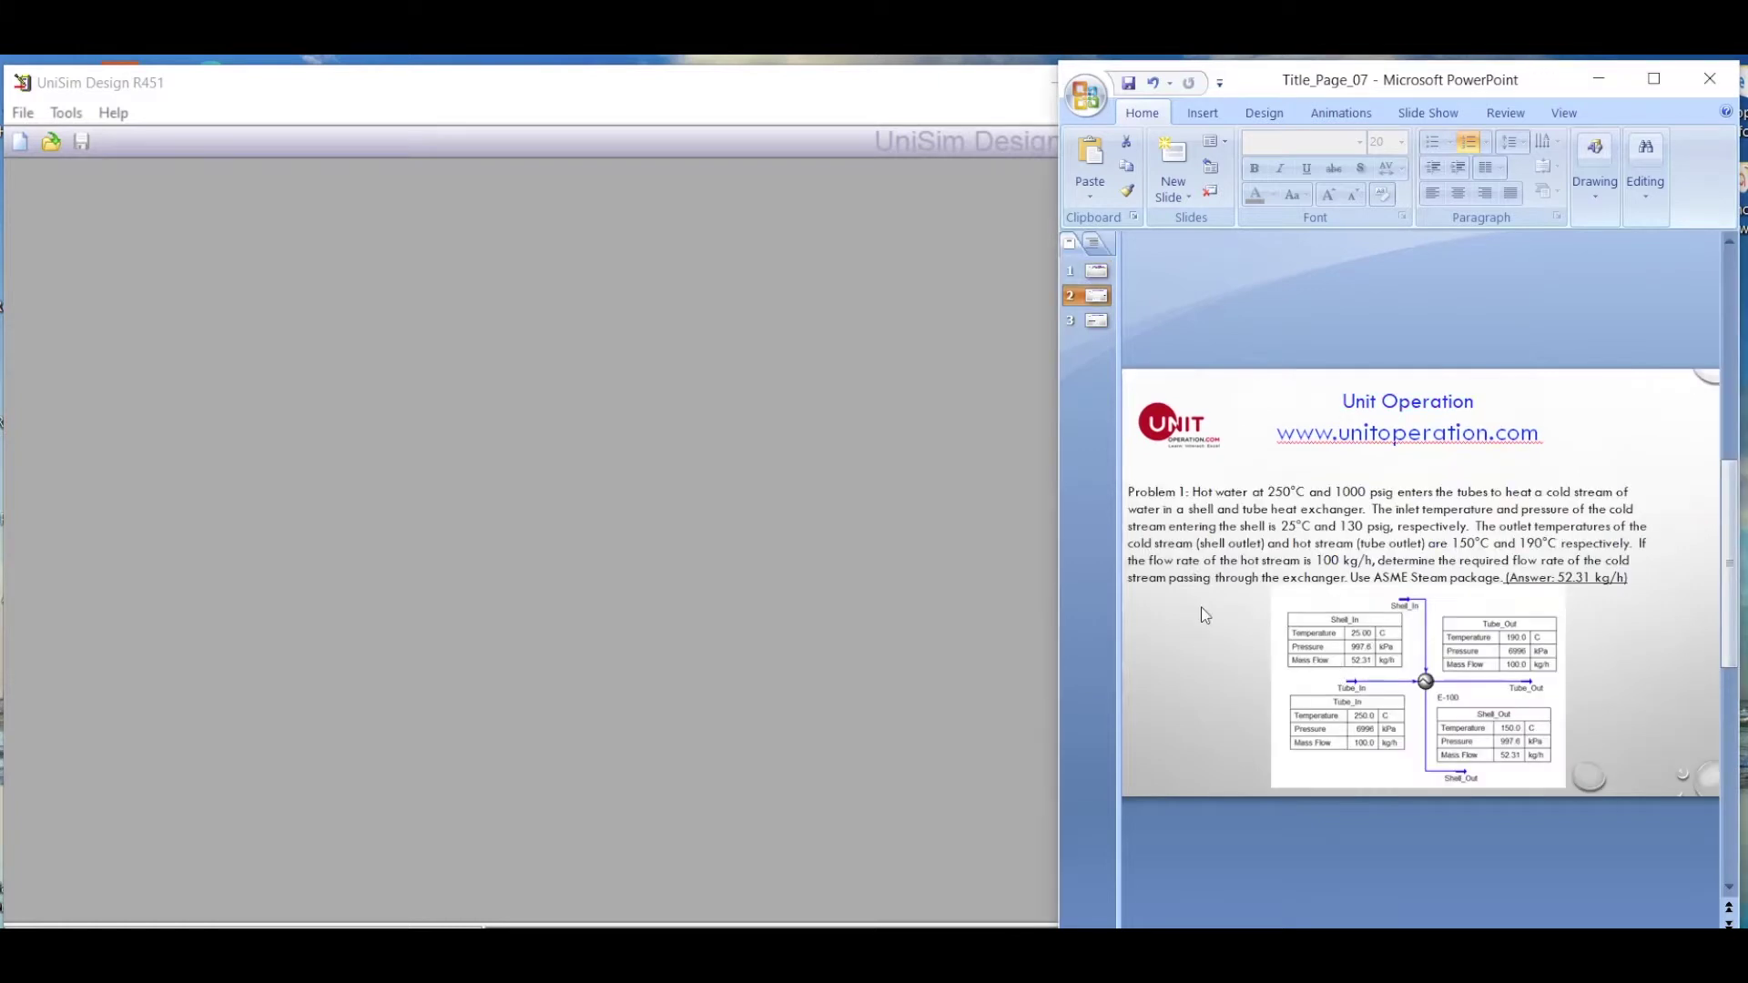
{"action": "left_click", "coordinate": [1668, 693]}
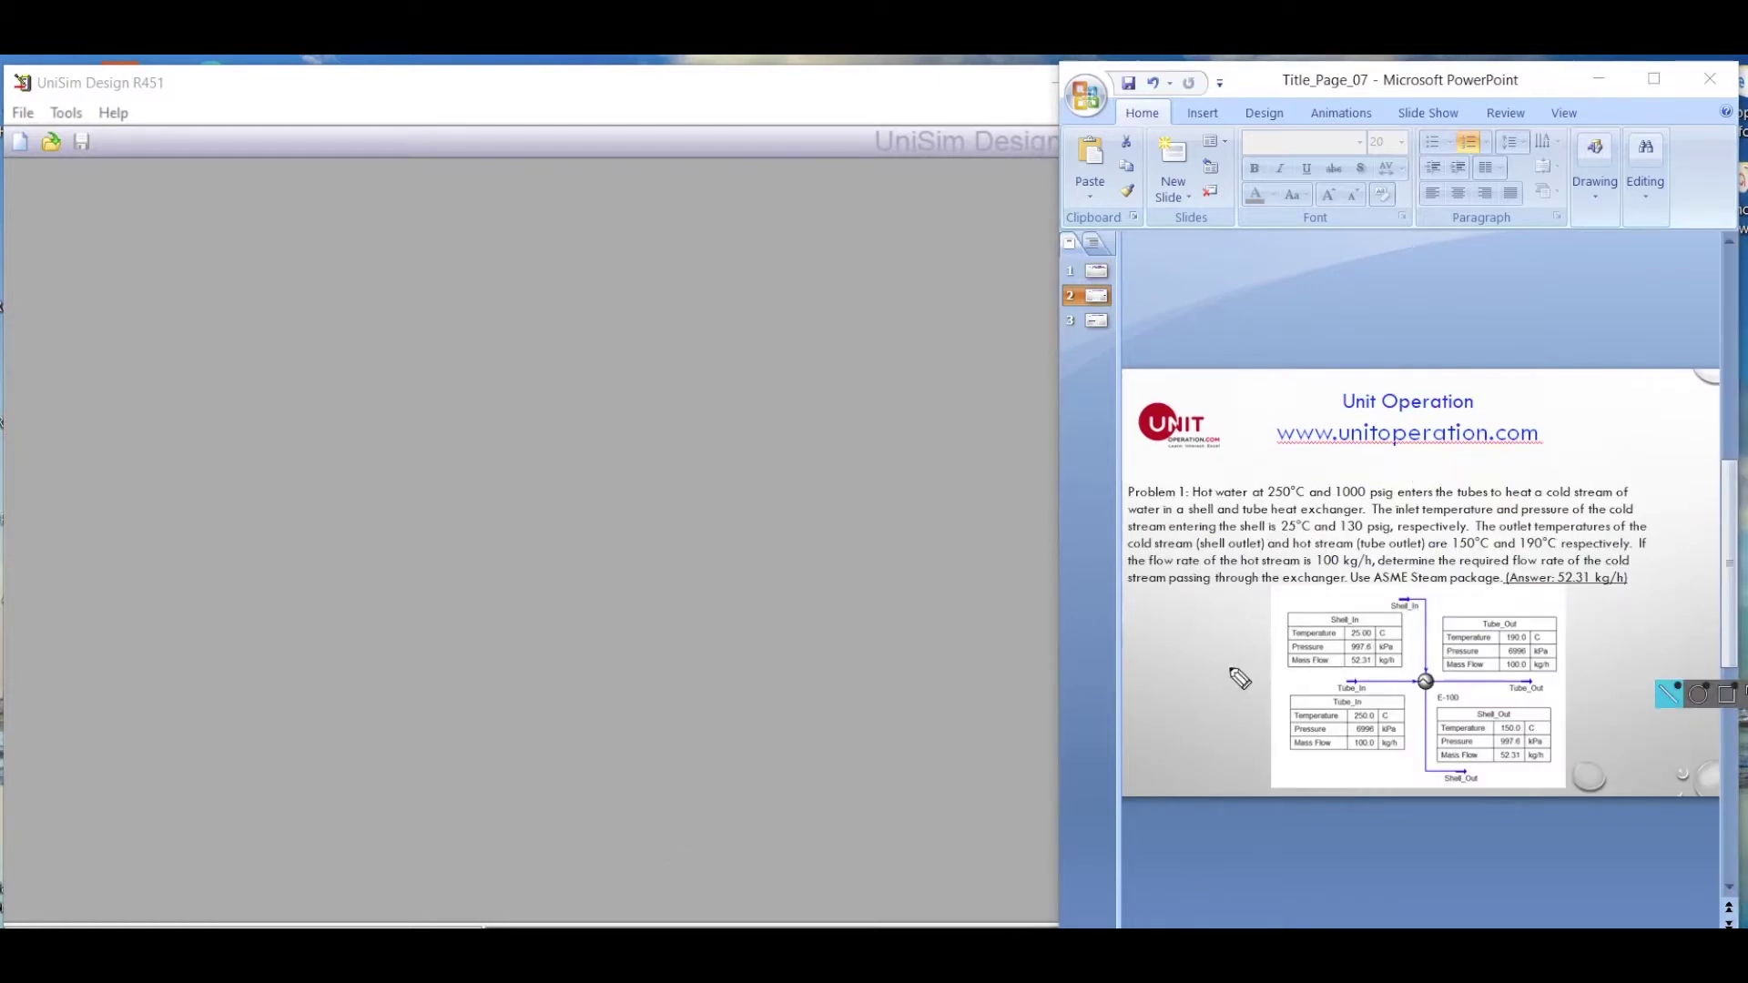
{"action": "mouse_move", "coordinate": [1149, 687]}
{"action": "left_mouse_down"}
{"action": "mouse_move", "coordinate": [1194, 690]}
{"action": "mouse_move", "coordinate": [1199, 712]}
{"action": "mouse_move", "coordinate": [1138, 692]}
{"action": "mouse_move", "coordinate": [1140, 717]}
{"action": "mouse_move", "coordinate": [1213, 683]}
{"action": "mouse_move", "coordinate": [1223, 709]}
{"action": "mouse_move", "coordinate": [1113, 712]}
{"action": "mouse_move", "coordinate": [1253, 689]}
{"action": "left_mouse_up"}
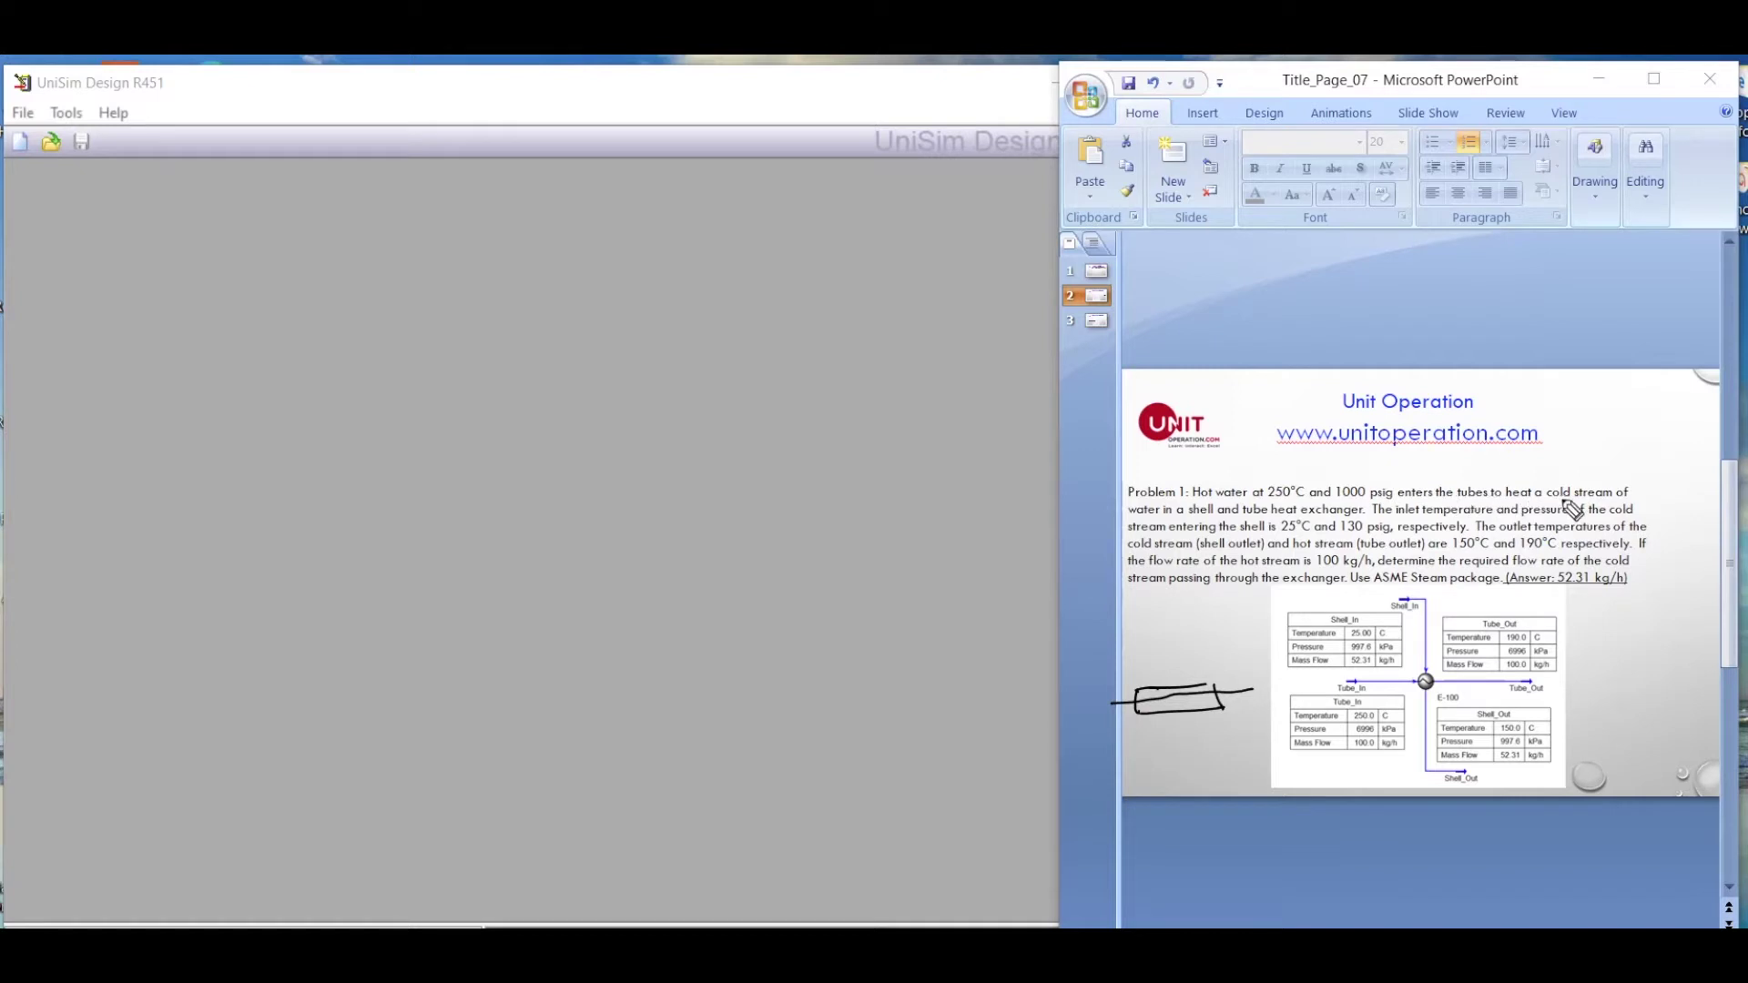
{"action": "mouse_move", "coordinate": [1112, 717]}
{"action": "left_mouse_down"}
{"action": "mouse_move", "coordinate": [1118, 787]}
{"action": "mouse_move", "coordinate": [1123, 719]}
{"action": "left_mouse_up"}
{"action": "mouse_move", "coordinate": [1119, 800]}
{"action": "left_mouse_down"}
{"action": "mouse_move", "coordinate": [1115, 817]}
{"action": "mouse_move", "coordinate": [1131, 800]}
{"action": "left_mouse_up"}
{"action": "left_click_drag", "start_coordinate": [1140, 801], "coordinate": [1139, 803]}
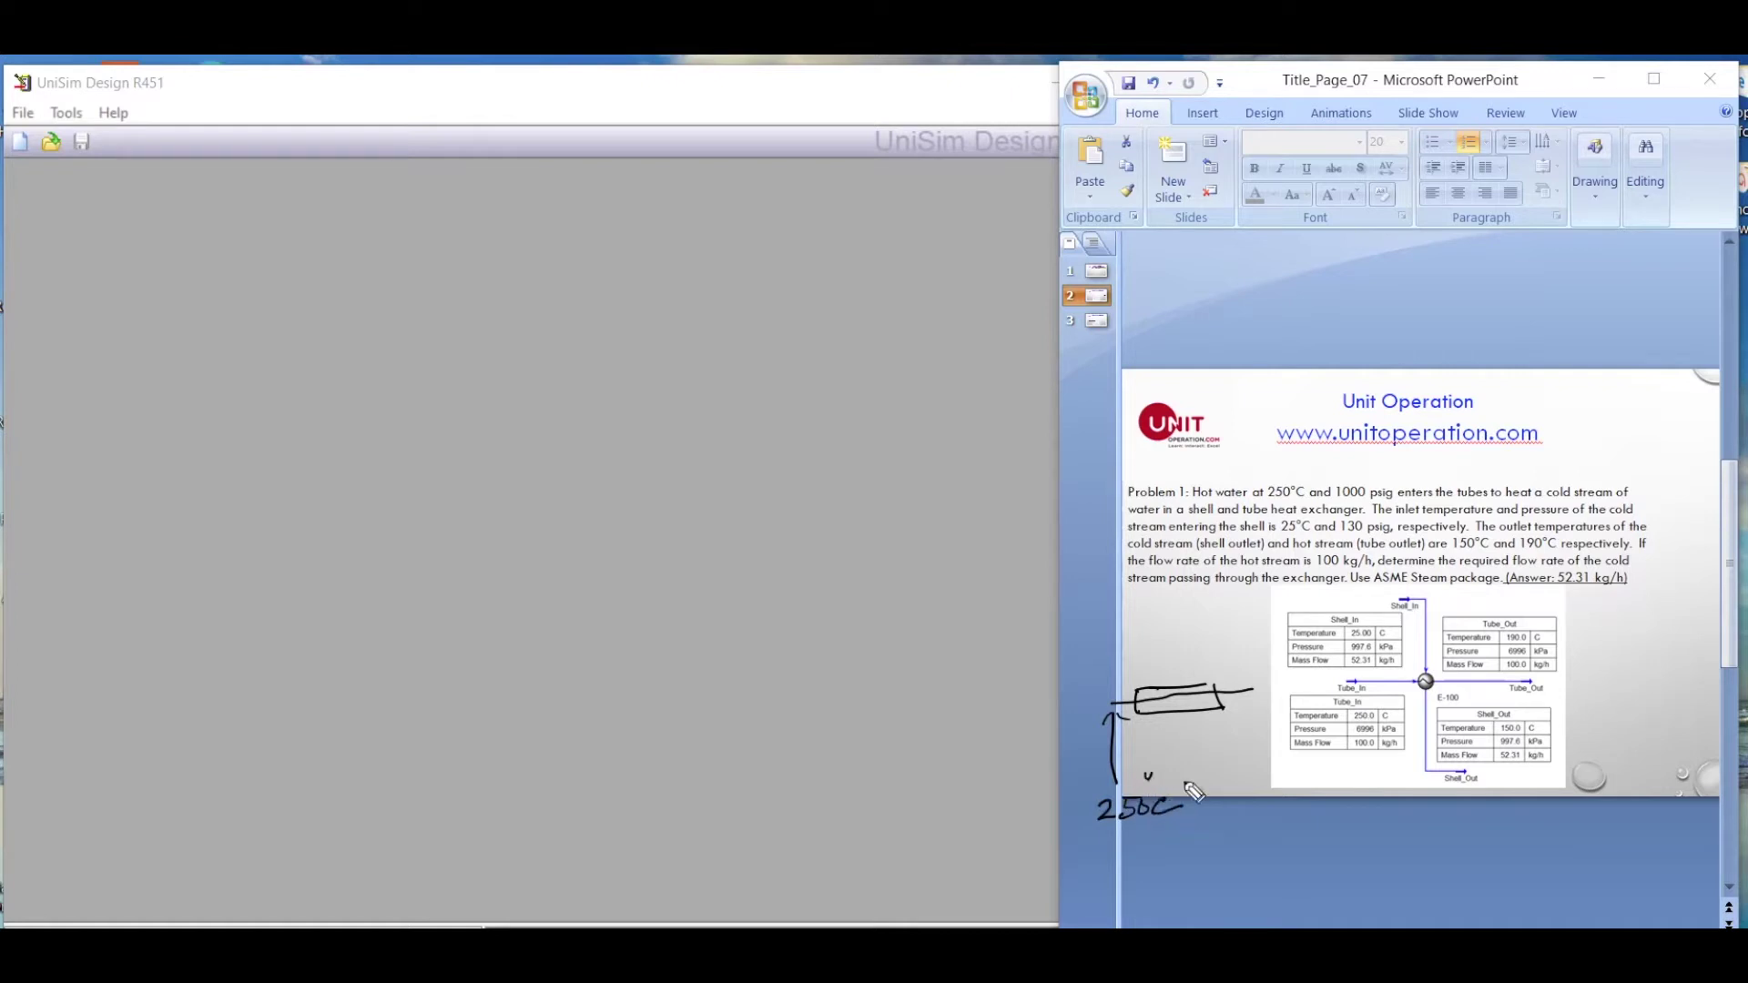
{"action": "mouse_move", "coordinate": [1101, 839]}
{"action": "left_mouse_down"}
{"action": "mouse_move", "coordinate": [1099, 864]}
{"action": "mouse_move", "coordinate": [1163, 843]}
{"action": "left_mouse_up"}
{"action": "left_click_drag", "start_coordinate": [1172, 839], "coordinate": [1176, 857]}
{"action": "mouse_move", "coordinate": [1200, 840]}
{"action": "left_mouse_down"}
{"action": "mouse_move", "coordinate": [1188, 860]}
{"action": "mouse_move", "coordinate": [1226, 859]}
{"action": "left_mouse_up"}
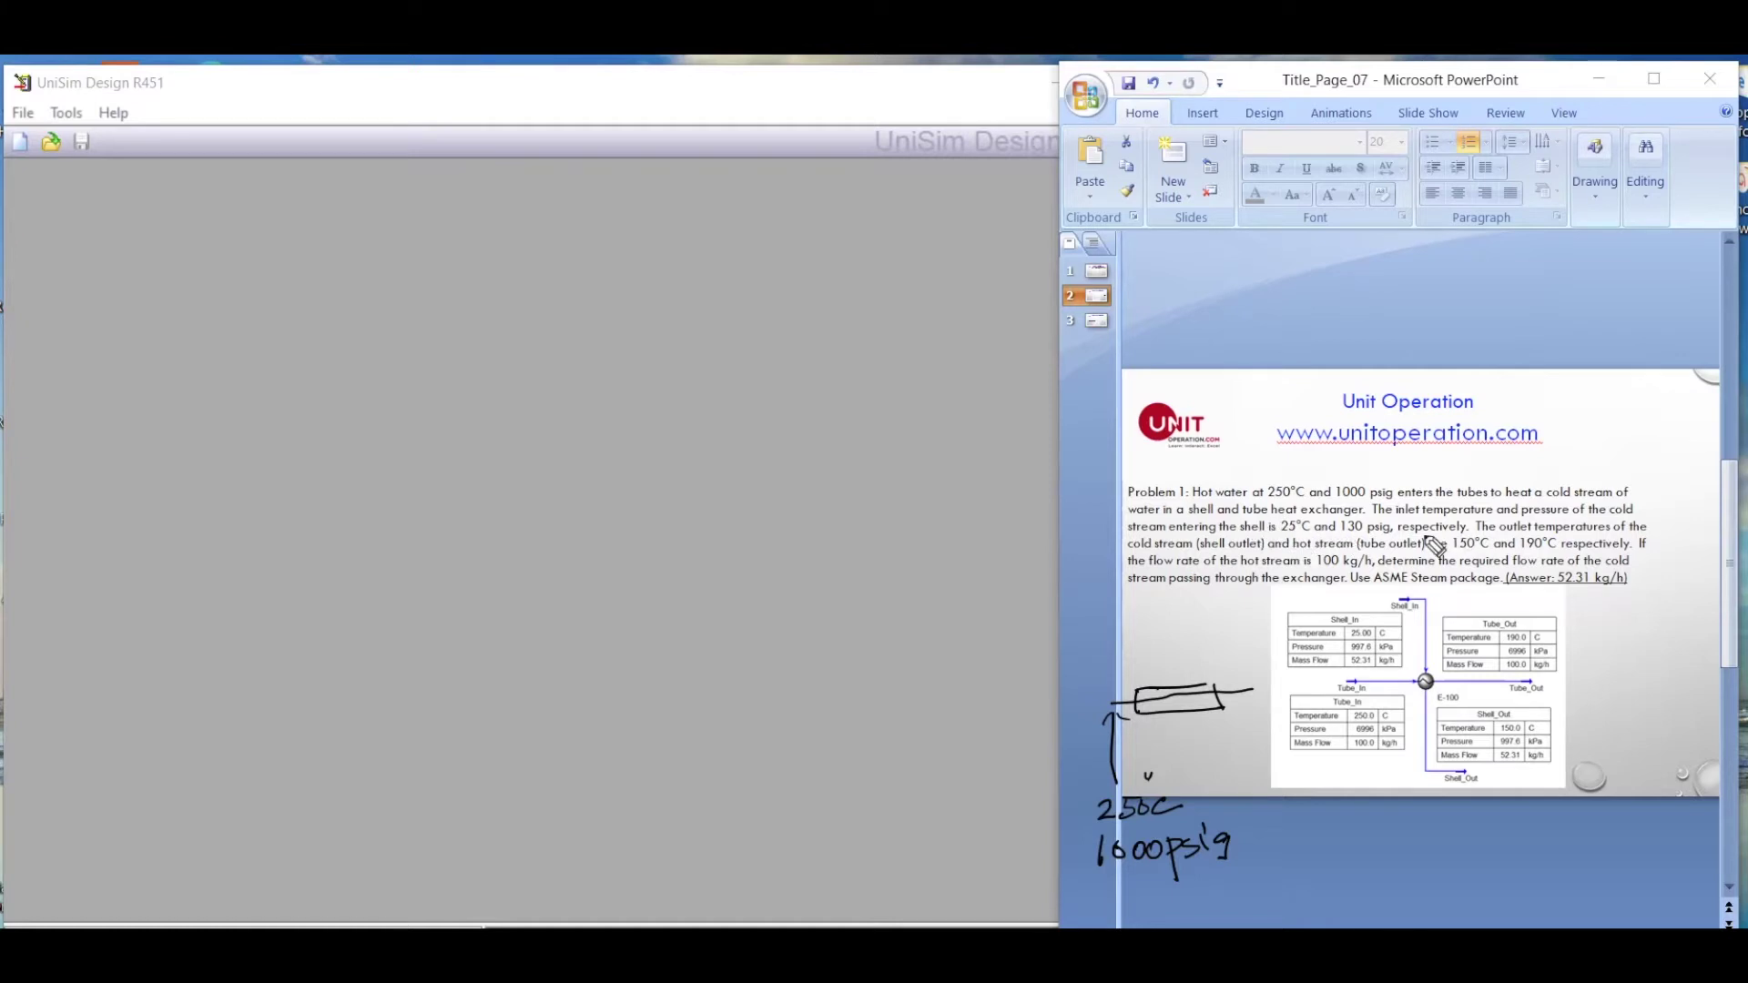
- Label the sketch's cold water and hot water inlets, and note 25°C and 130 psig beside the cold water
{"action": "mouse_move", "coordinate": [1203, 649]}
{"action": "left_mouse_down"}
{"action": "mouse_move", "coordinate": [1220, 612]}
{"action": "mouse_move", "coordinate": [1244, 629]}
{"action": "mouse_move", "coordinate": [1335, 598]}
{"action": "left_mouse_up"}
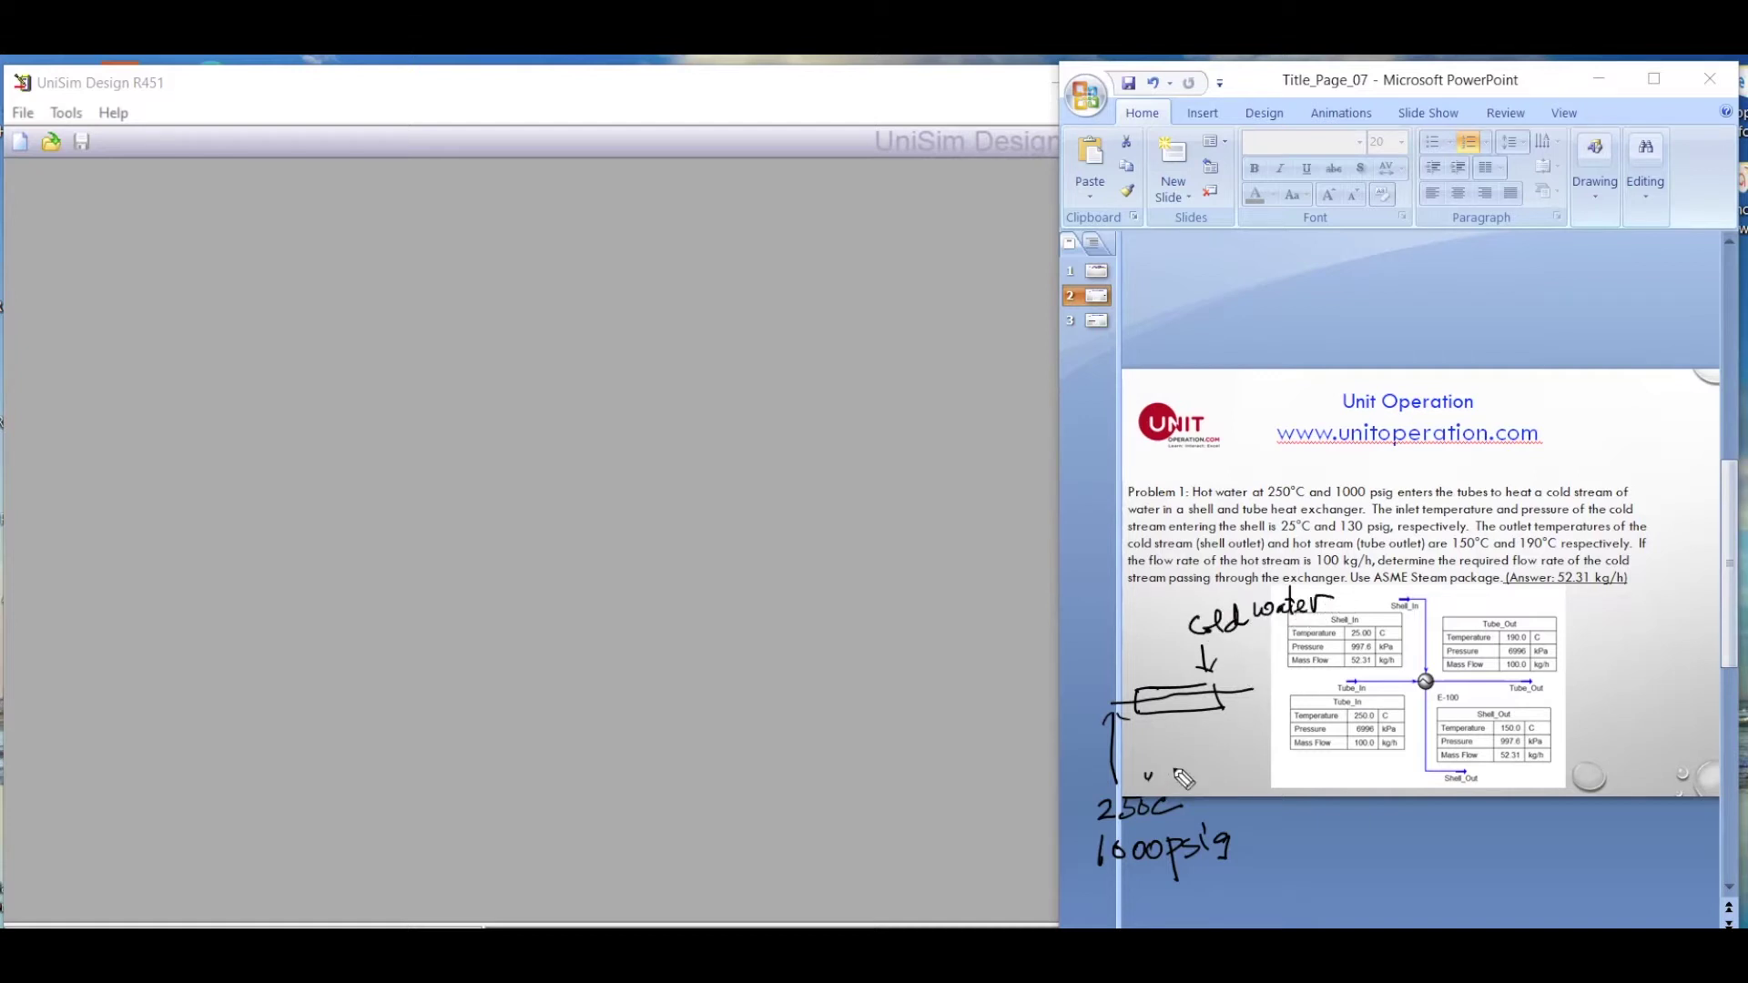
{"action": "mouse_move", "coordinate": [1119, 774]}
{"action": "left_mouse_down"}
{"action": "mouse_move", "coordinate": [1222, 739]}
{"action": "mouse_move", "coordinate": [1249, 742]}
{"action": "left_mouse_up"}
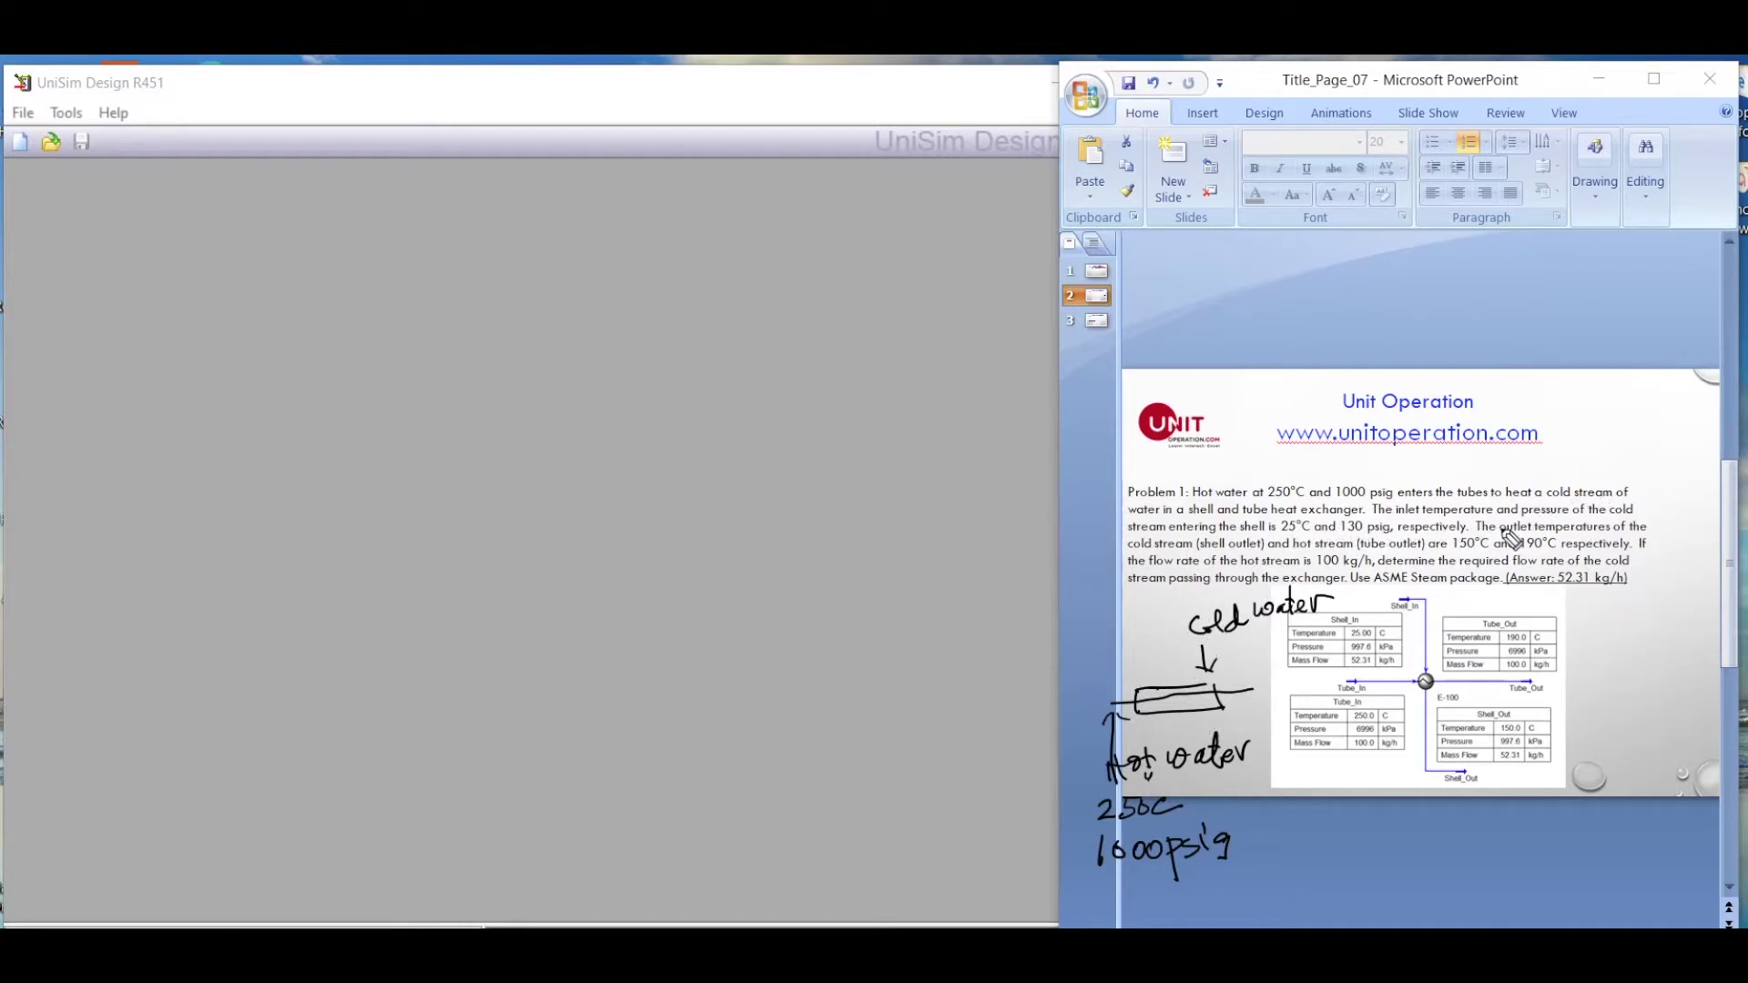
{"action": "mouse_move", "coordinate": [1300, 598]}
{"action": "left_mouse_down"}
{"action": "mouse_move", "coordinate": [1387, 614]}
{"action": "mouse_move", "coordinate": [1413, 580]}
{"action": "mouse_move", "coordinate": [1432, 609]}
{"action": "mouse_move", "coordinate": [1540, 615]}
{"action": "left_mouse_up"}
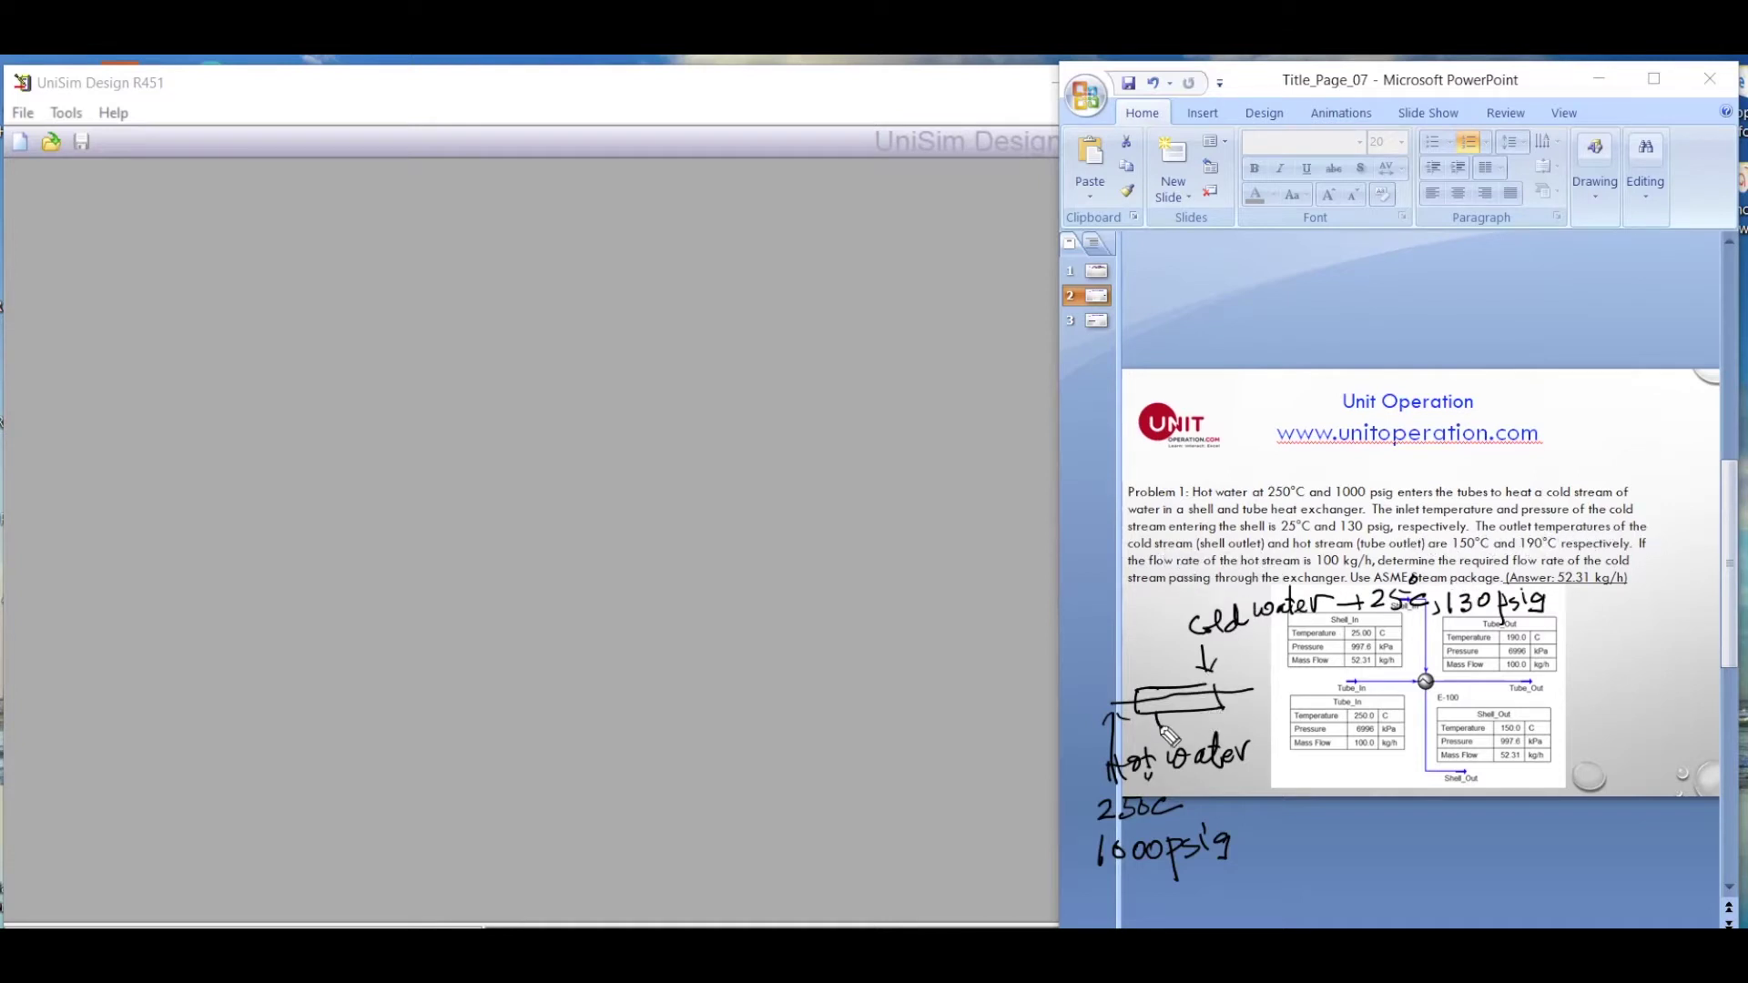
- Draw the shell outlet arrow and annotate the sketch with 150°C shell outlet, 190°C tube outlet and 100 kg/h hot stream flow
{"action": "mouse_move", "coordinate": [1176, 730]}
{"action": "left_mouse_down"}
{"action": "mouse_move", "coordinate": [1302, 715]}
{"action": "mouse_move", "coordinate": [1343, 754]}
{"action": "left_mouse_up"}
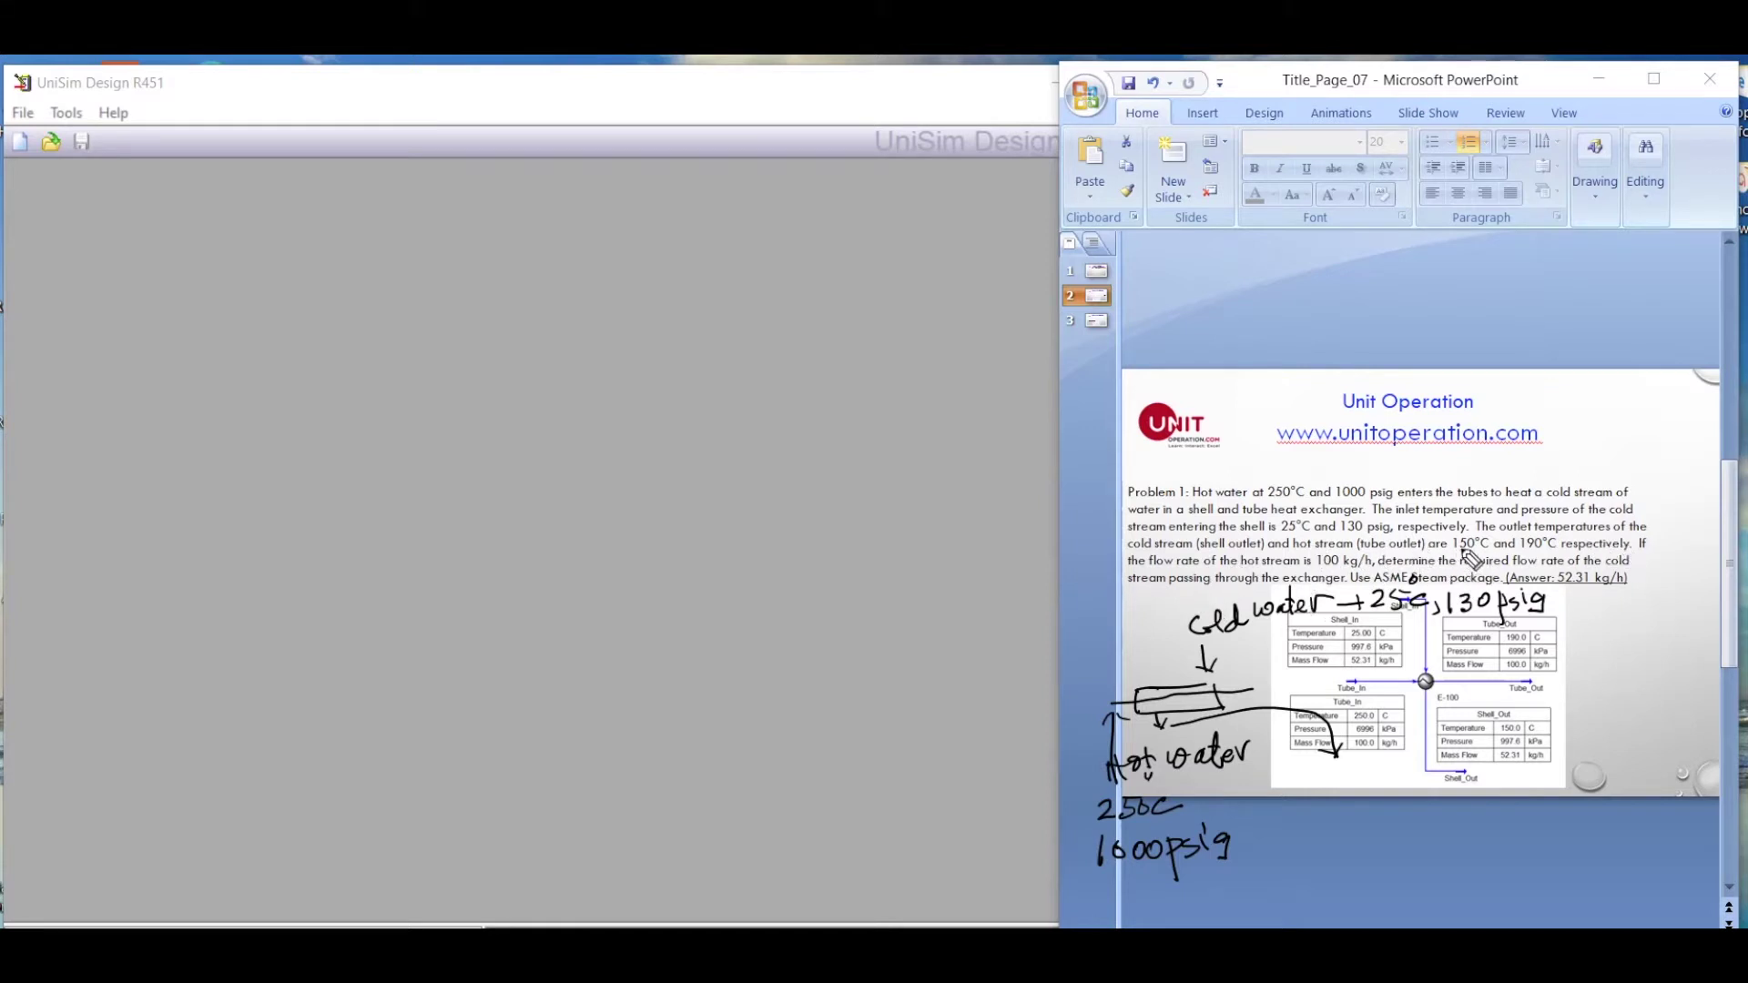
{"action": "mouse_move", "coordinate": [1331, 770]}
{"action": "left_mouse_down"}
{"action": "mouse_move", "coordinate": [1332, 785]}
{"action": "mouse_move", "coordinate": [1393, 783]}
{"action": "left_mouse_up"}
{"action": "left_click_drag", "start_coordinate": [1271, 683], "coordinate": [1310, 696]}
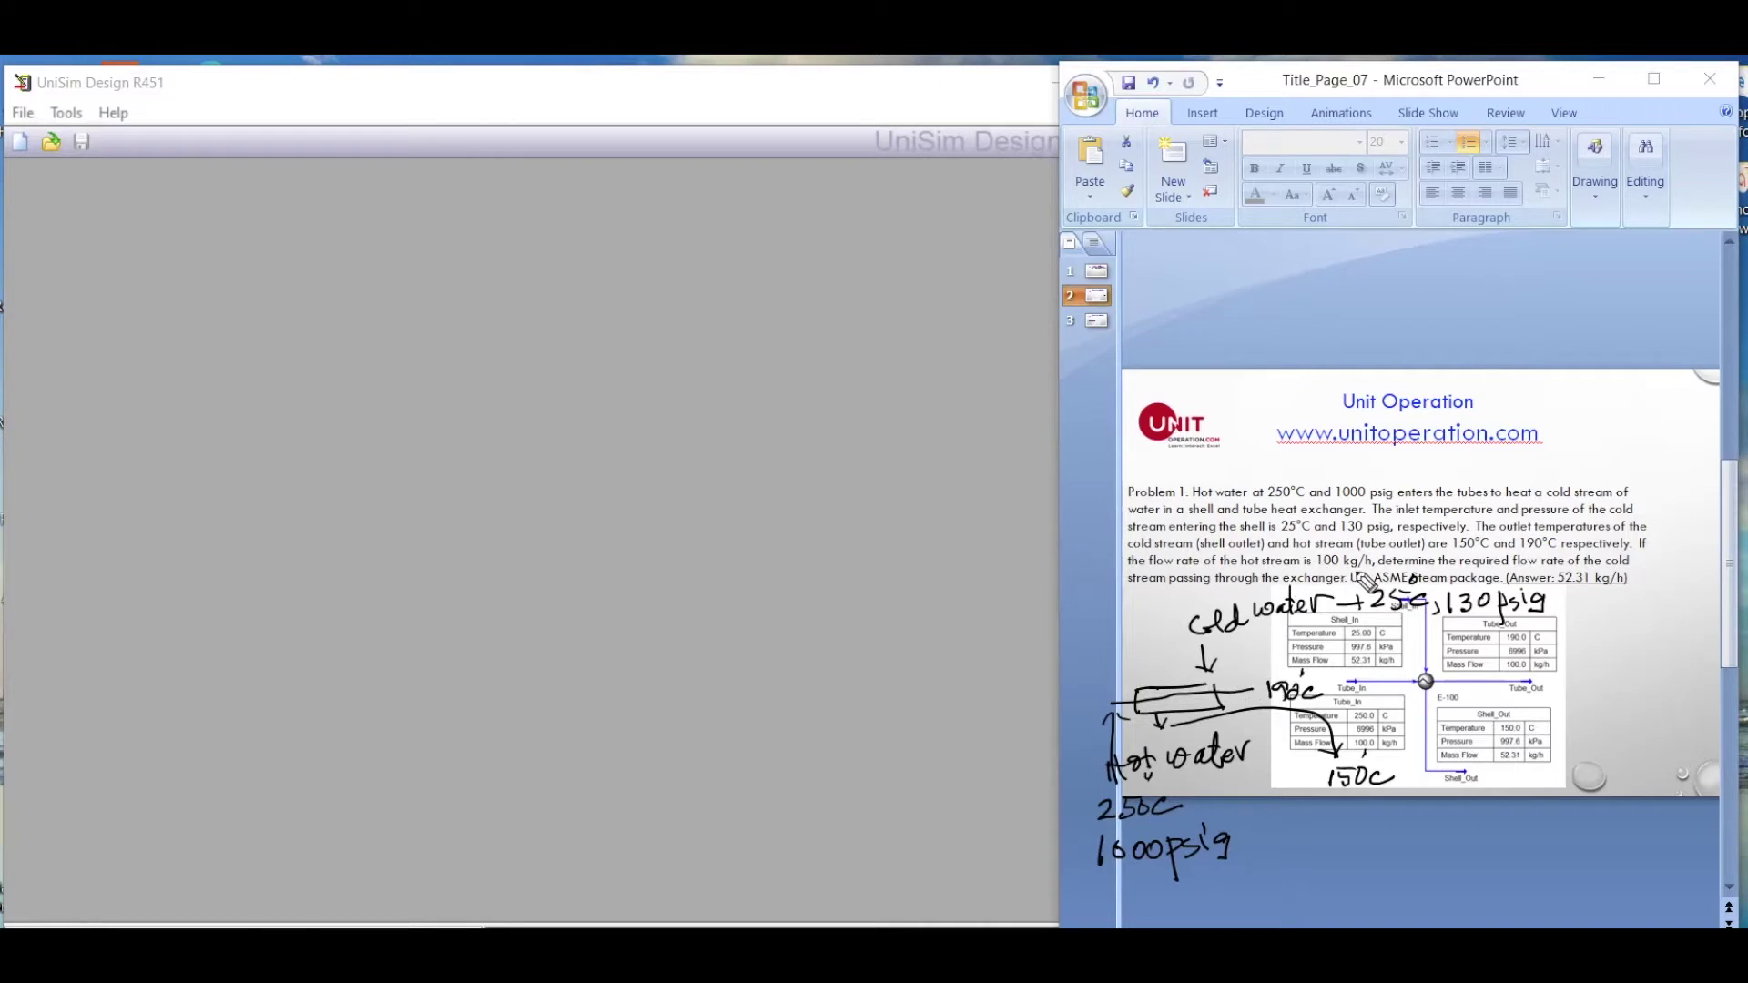
{"action": "mouse_move", "coordinate": [1128, 891]}
{"action": "left_mouse_down"}
{"action": "mouse_move", "coordinate": [1125, 916]}
{"action": "mouse_move", "coordinate": [1186, 898]}
{"action": "mouse_move", "coordinate": [1222, 910]}
{"action": "mouse_move", "coordinate": [1234, 881]}
{"action": "mouse_move", "coordinate": [1249, 901]}
{"action": "left_mouse_up"}
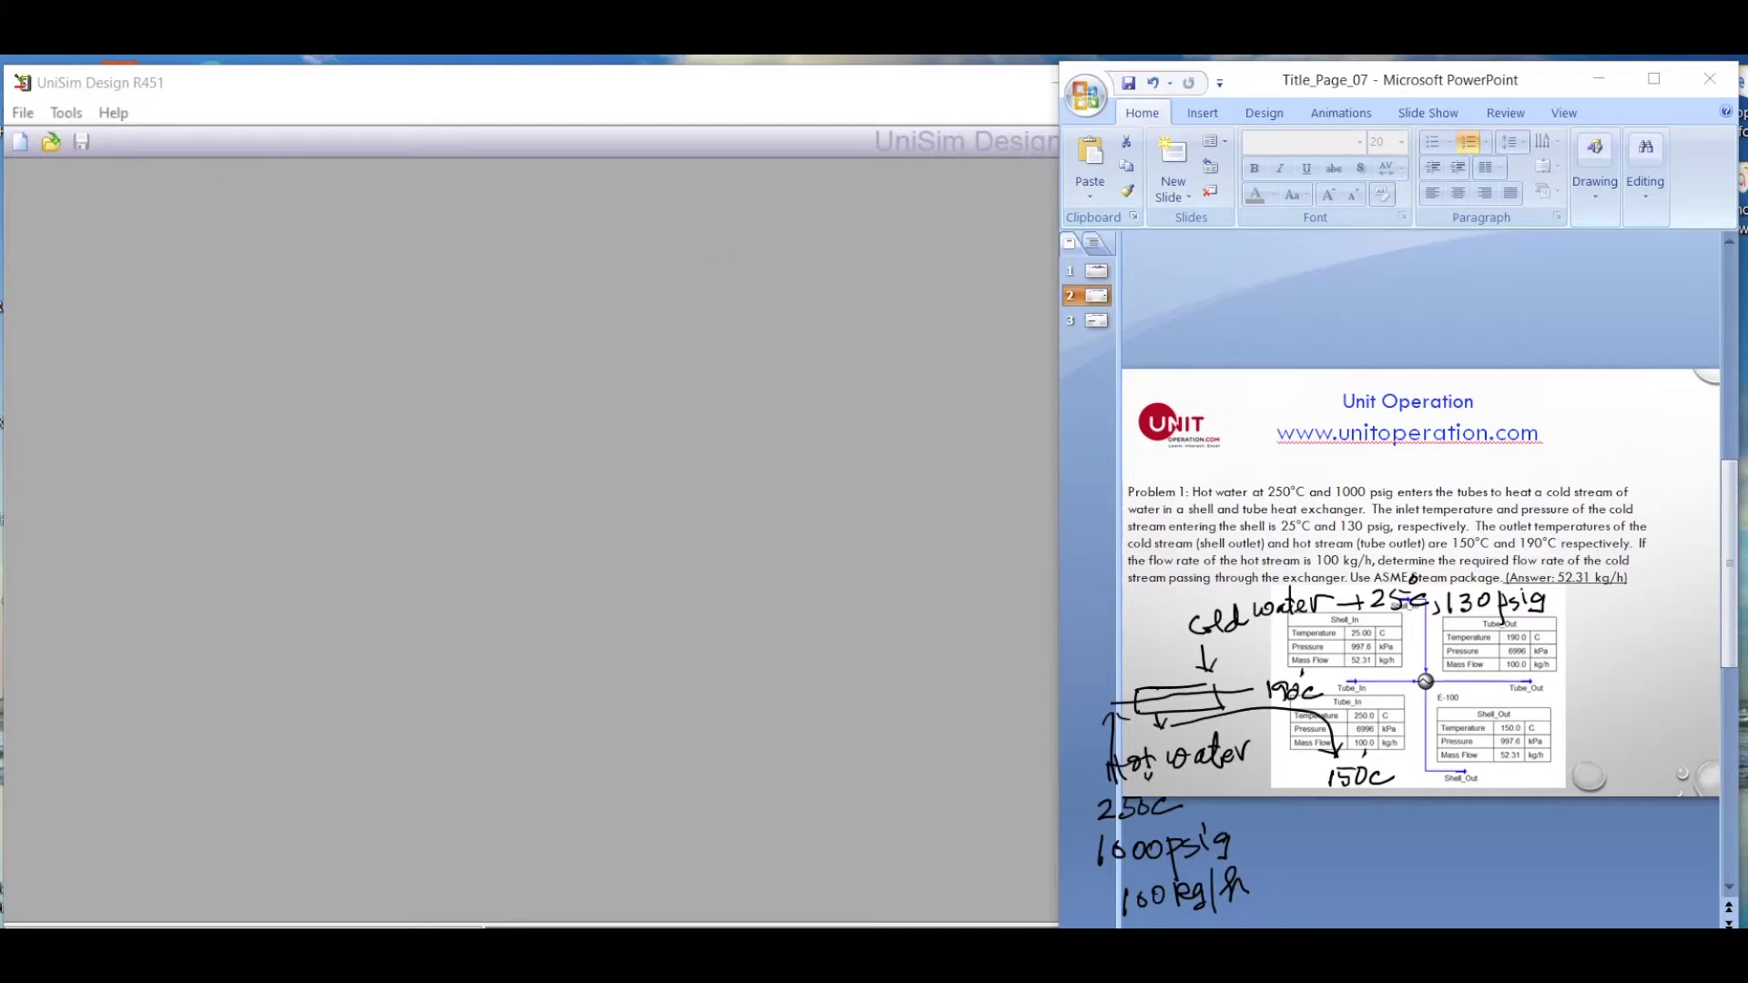
- Create a new UniSim Design case and add H2O to the master component list
{"action": "left_click", "coordinate": [19, 141]}
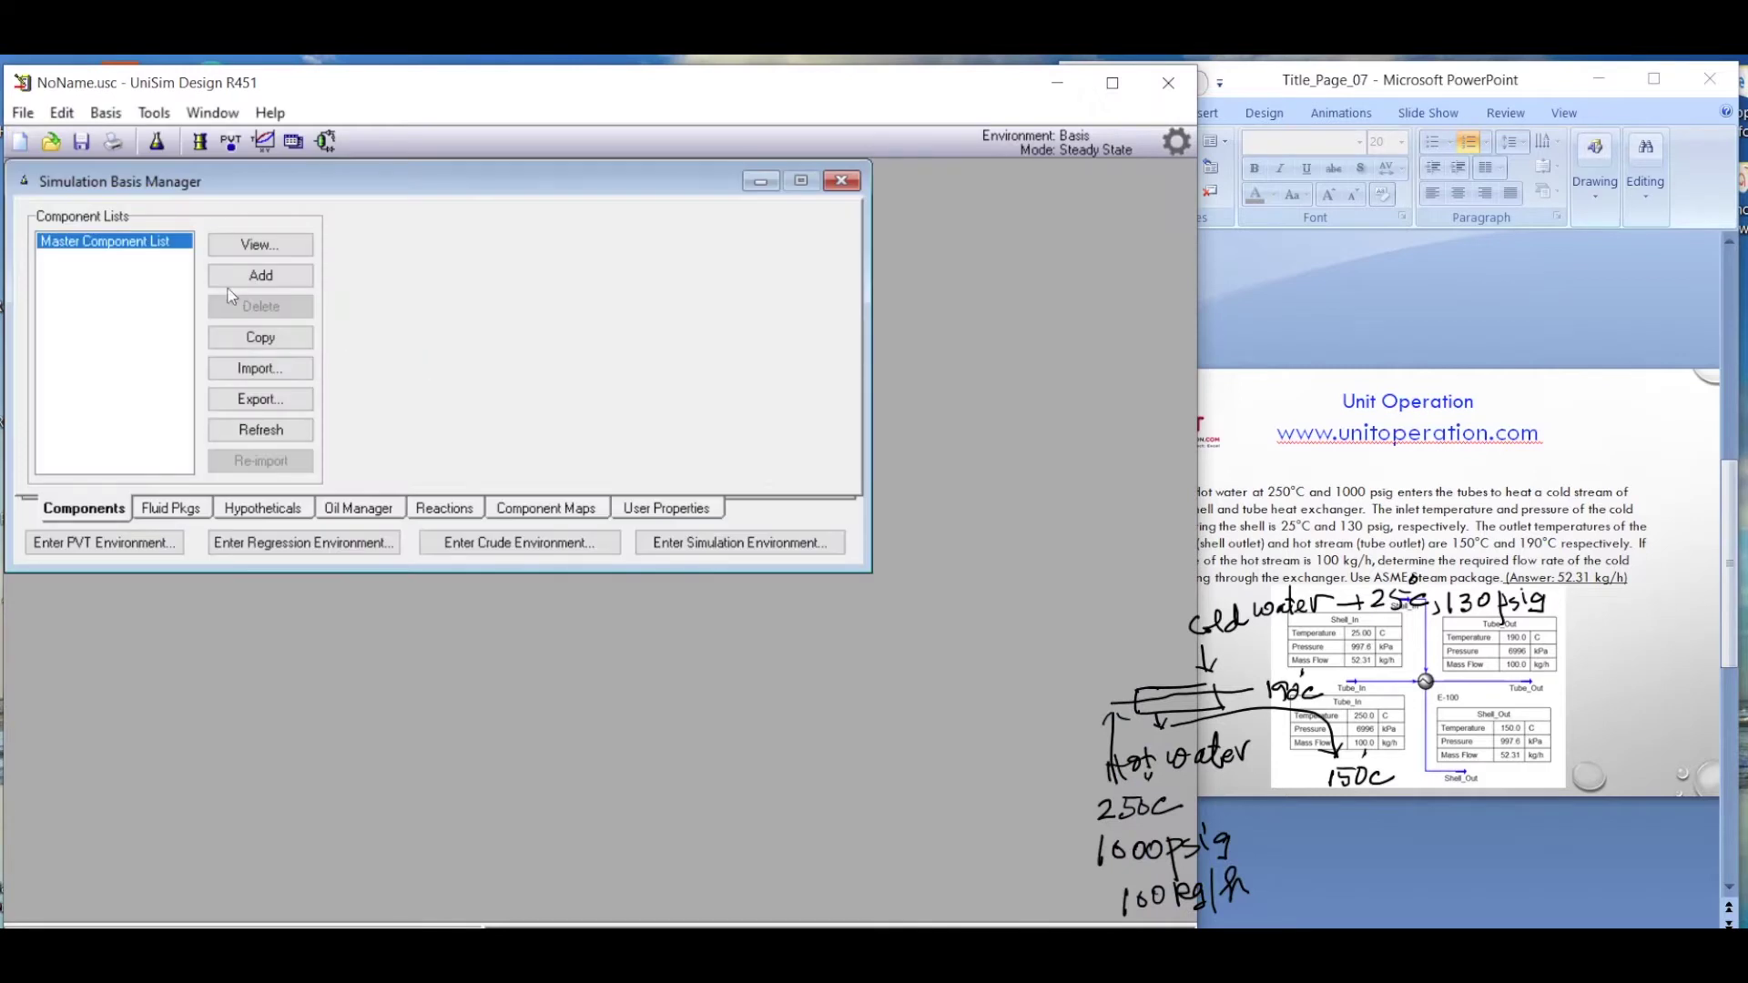
{"action": "left_click", "coordinate": [257, 246]}
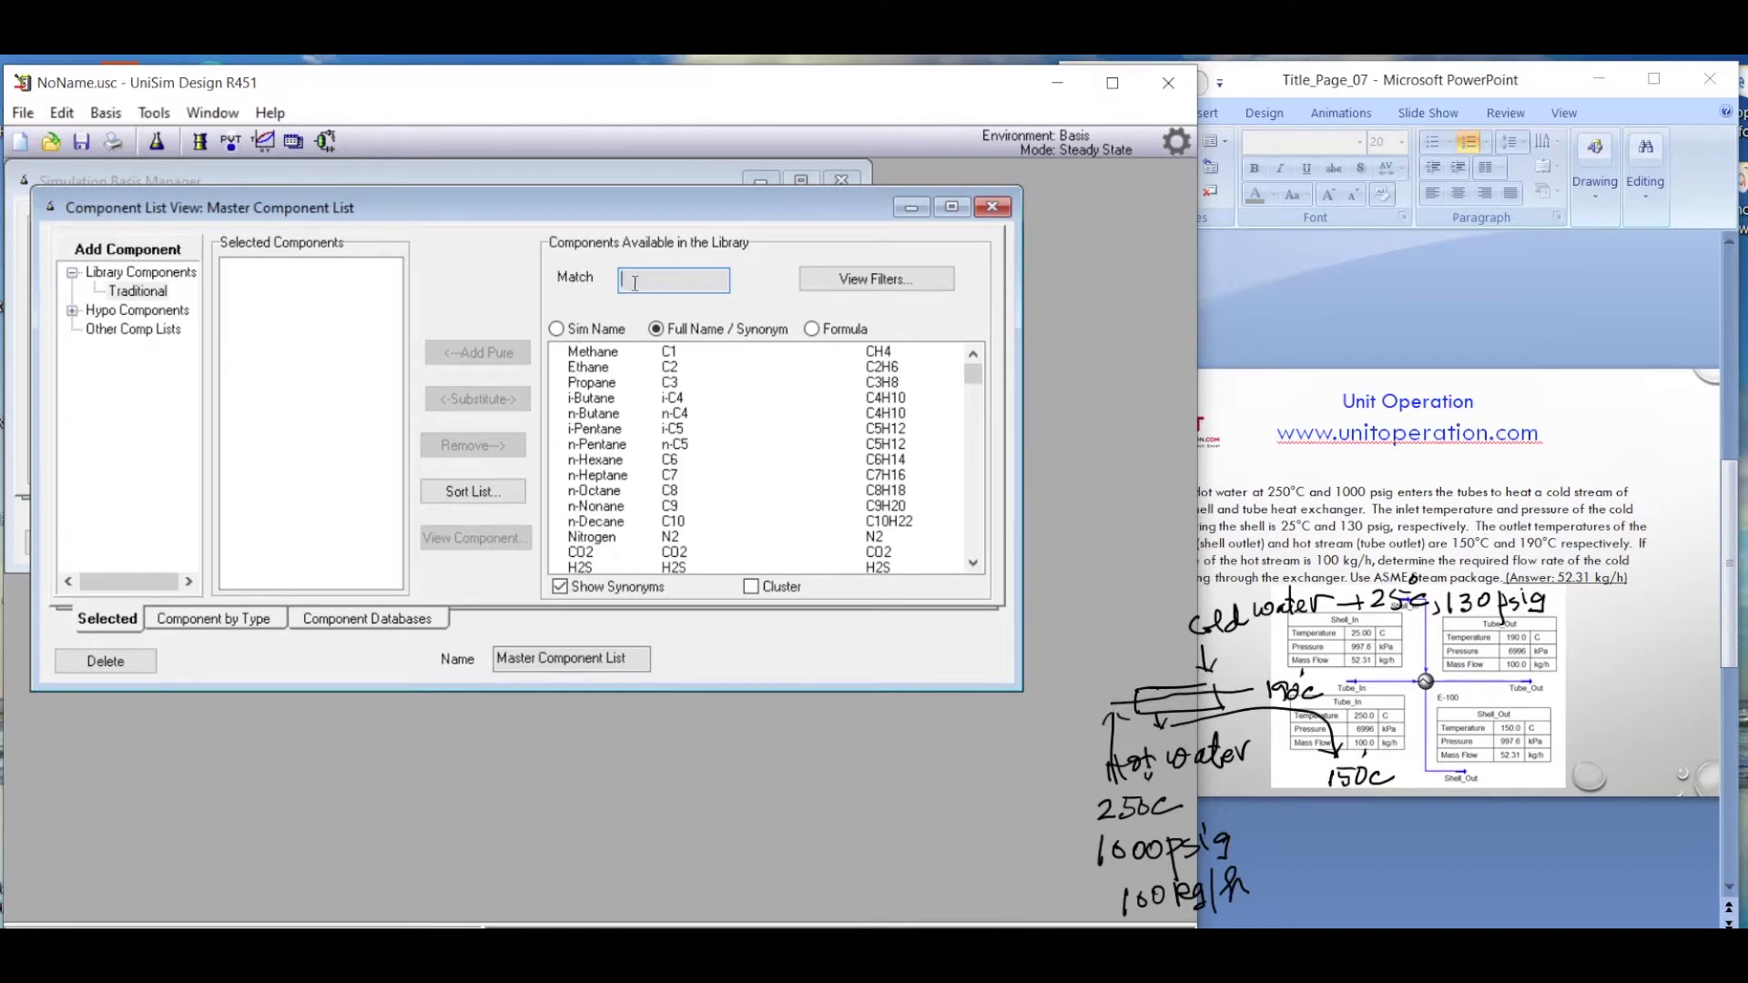
{"action": "type", "text": "h2o"}
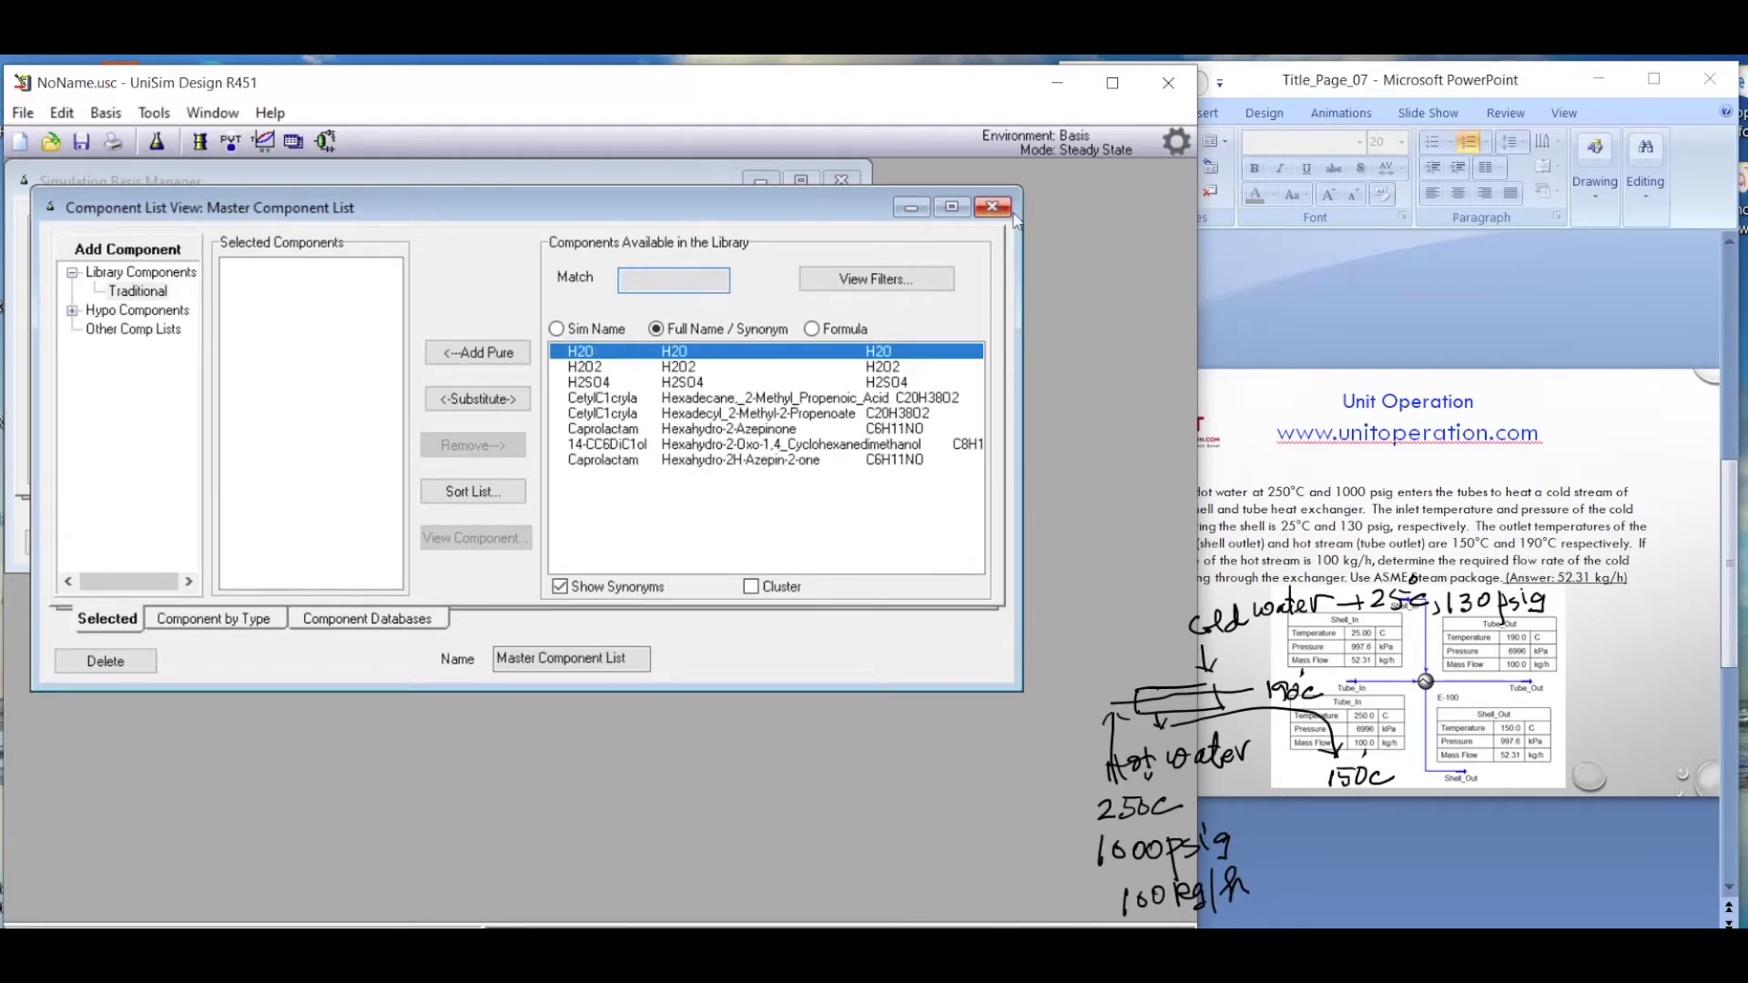
{"action": "key", "text": "Return"}
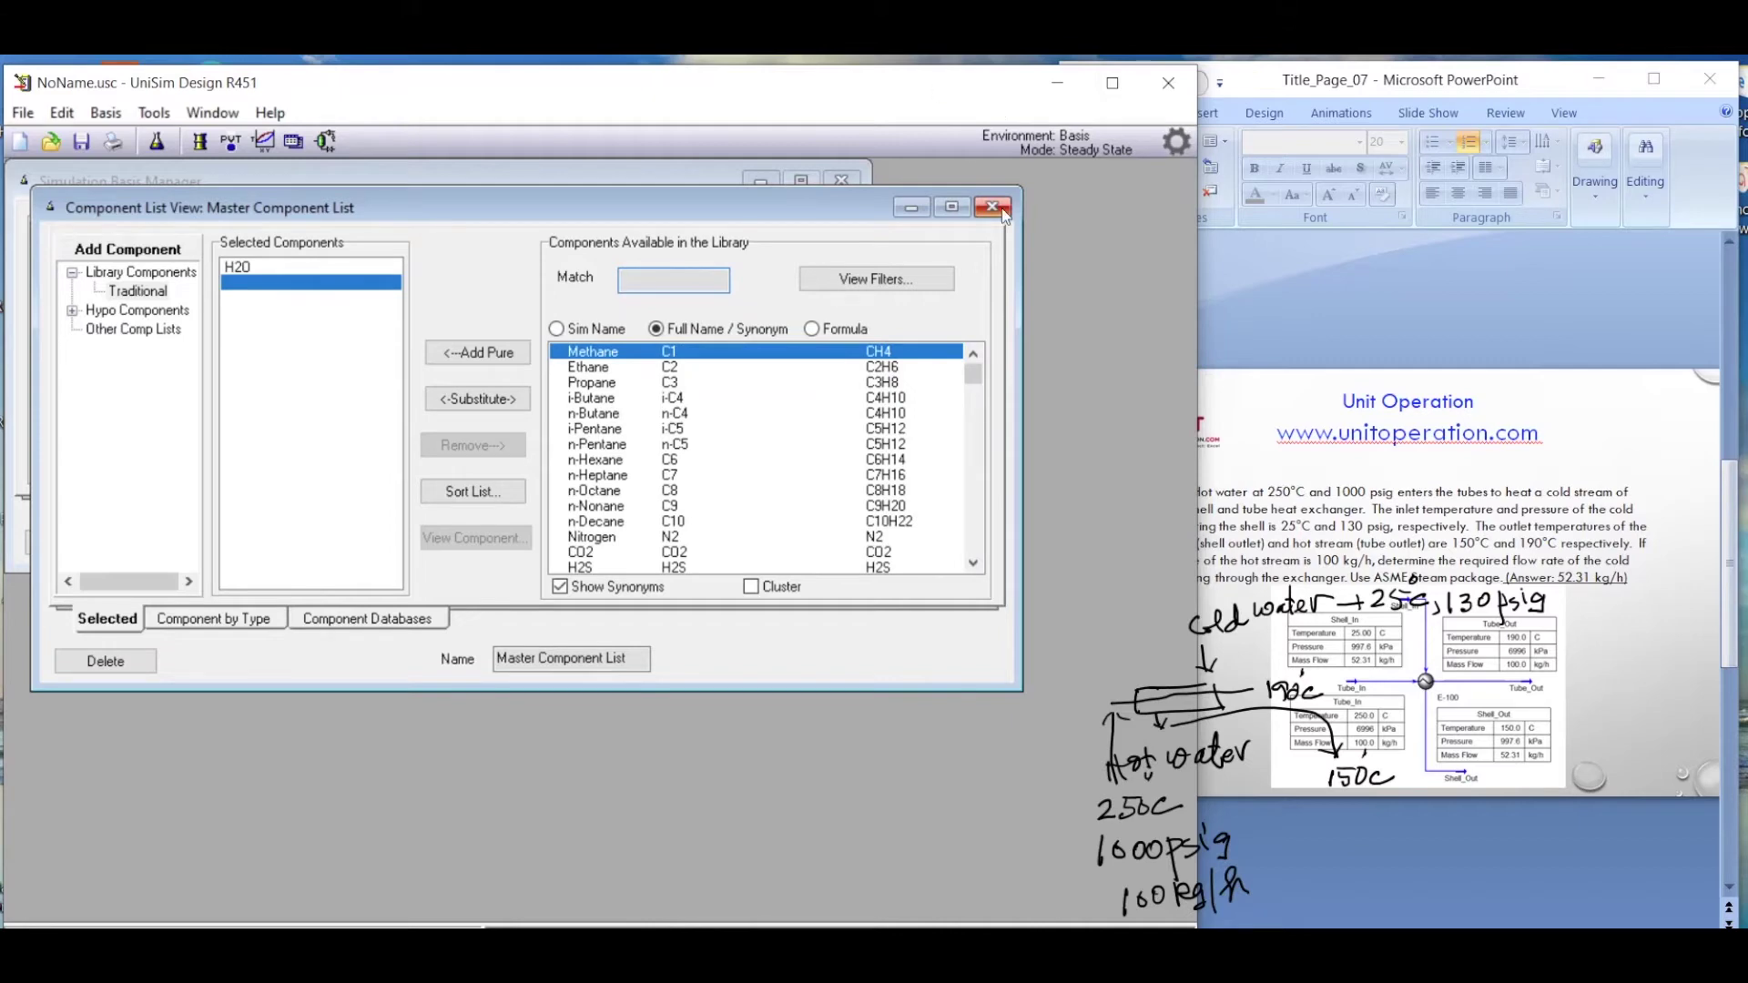
{"action": "left_click", "coordinate": [991, 208]}
- Add a fluid package that uses ASME Steam and enter the simulation environment
{"action": "left_click", "coordinate": [186, 516]}
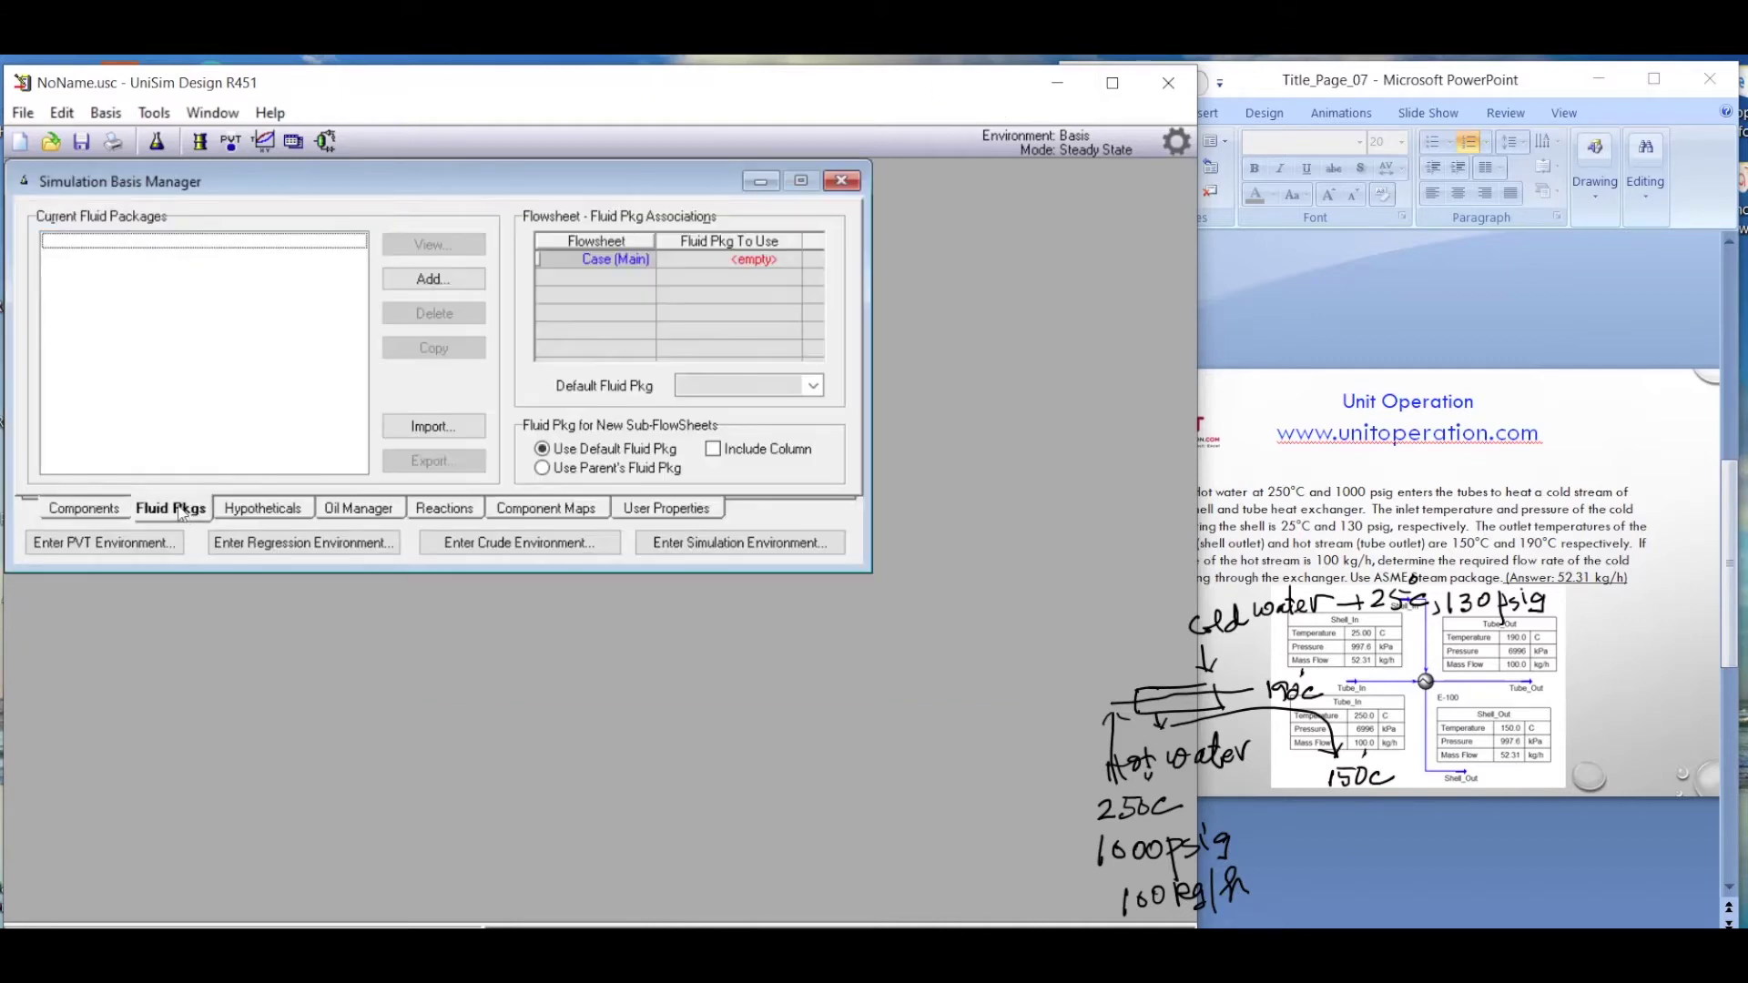
{"action": "left_click", "coordinate": [430, 280]}
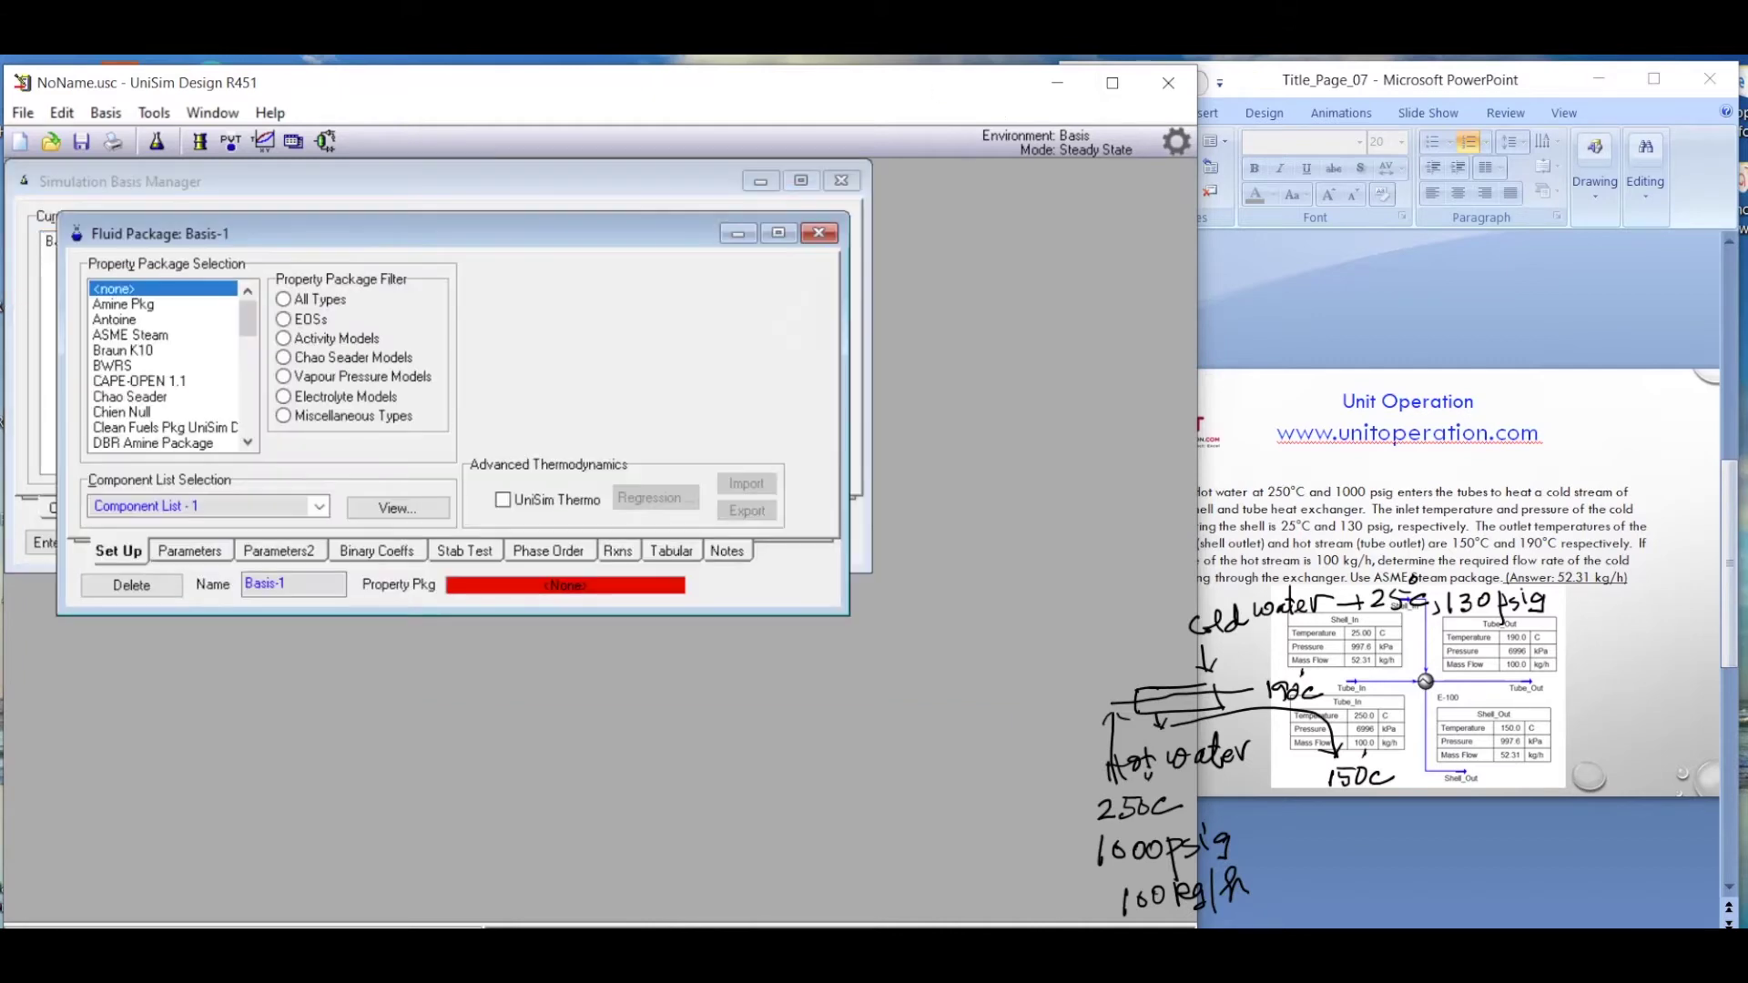
{"action": "left_click", "coordinate": [103, 335]}
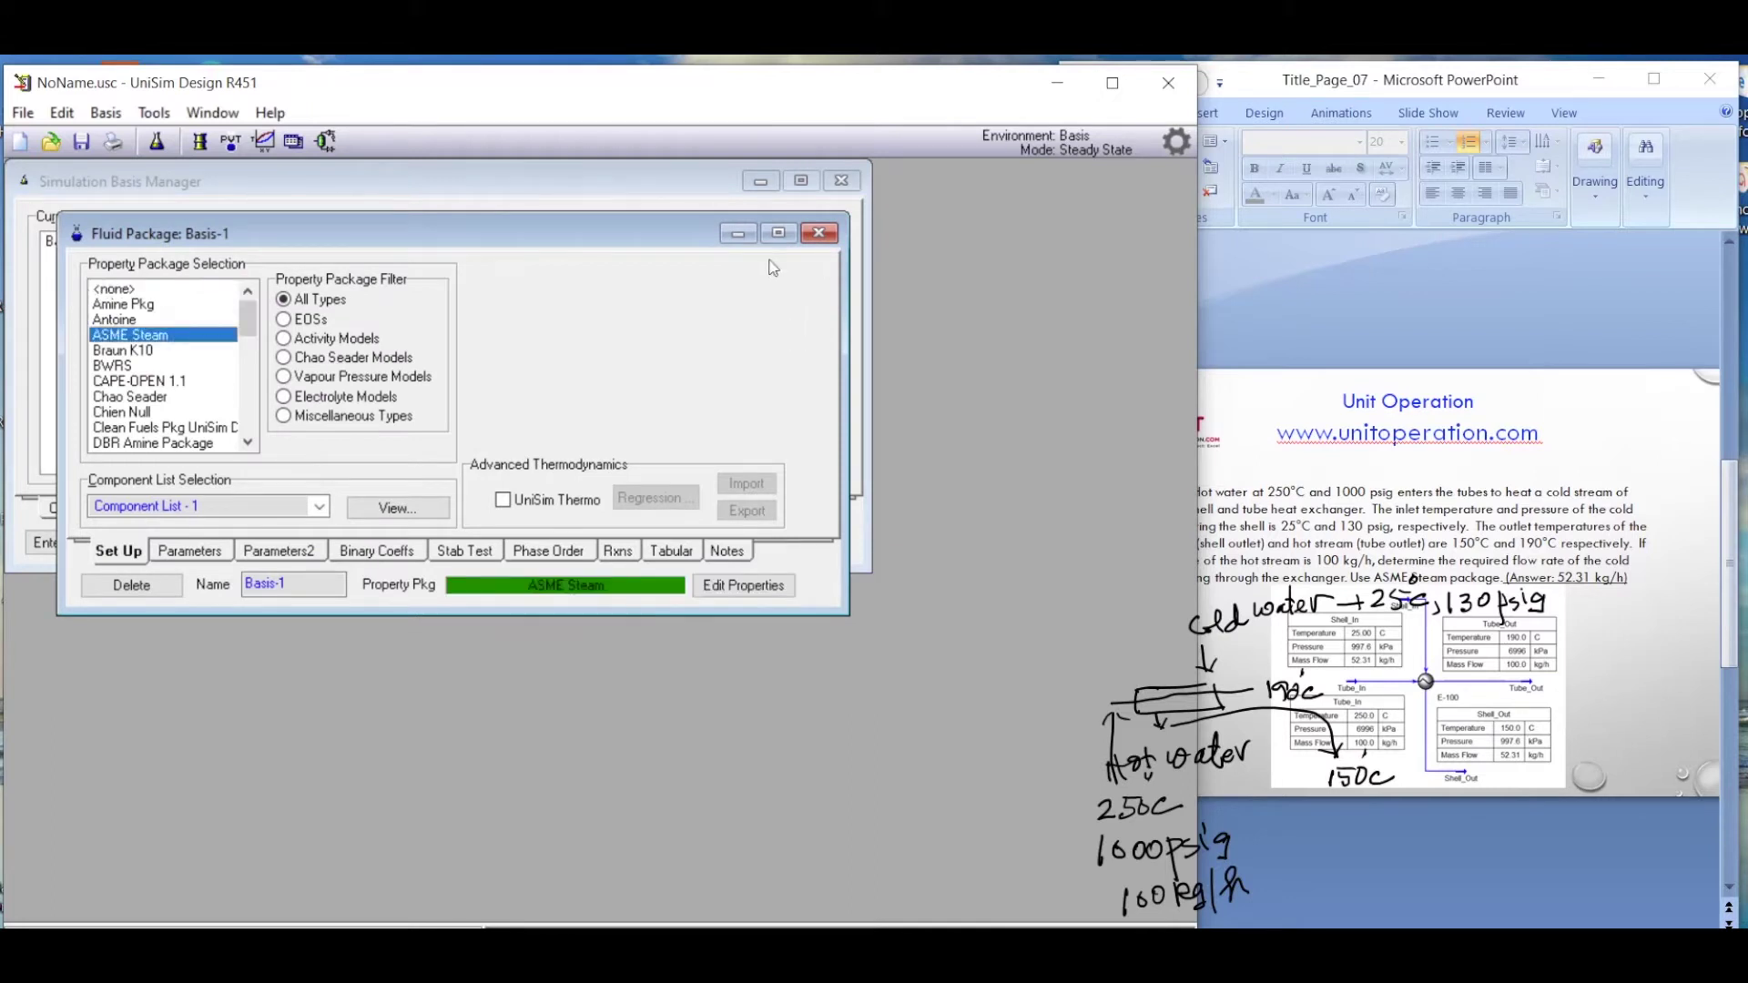
{"action": "left_click", "coordinate": [818, 238]}
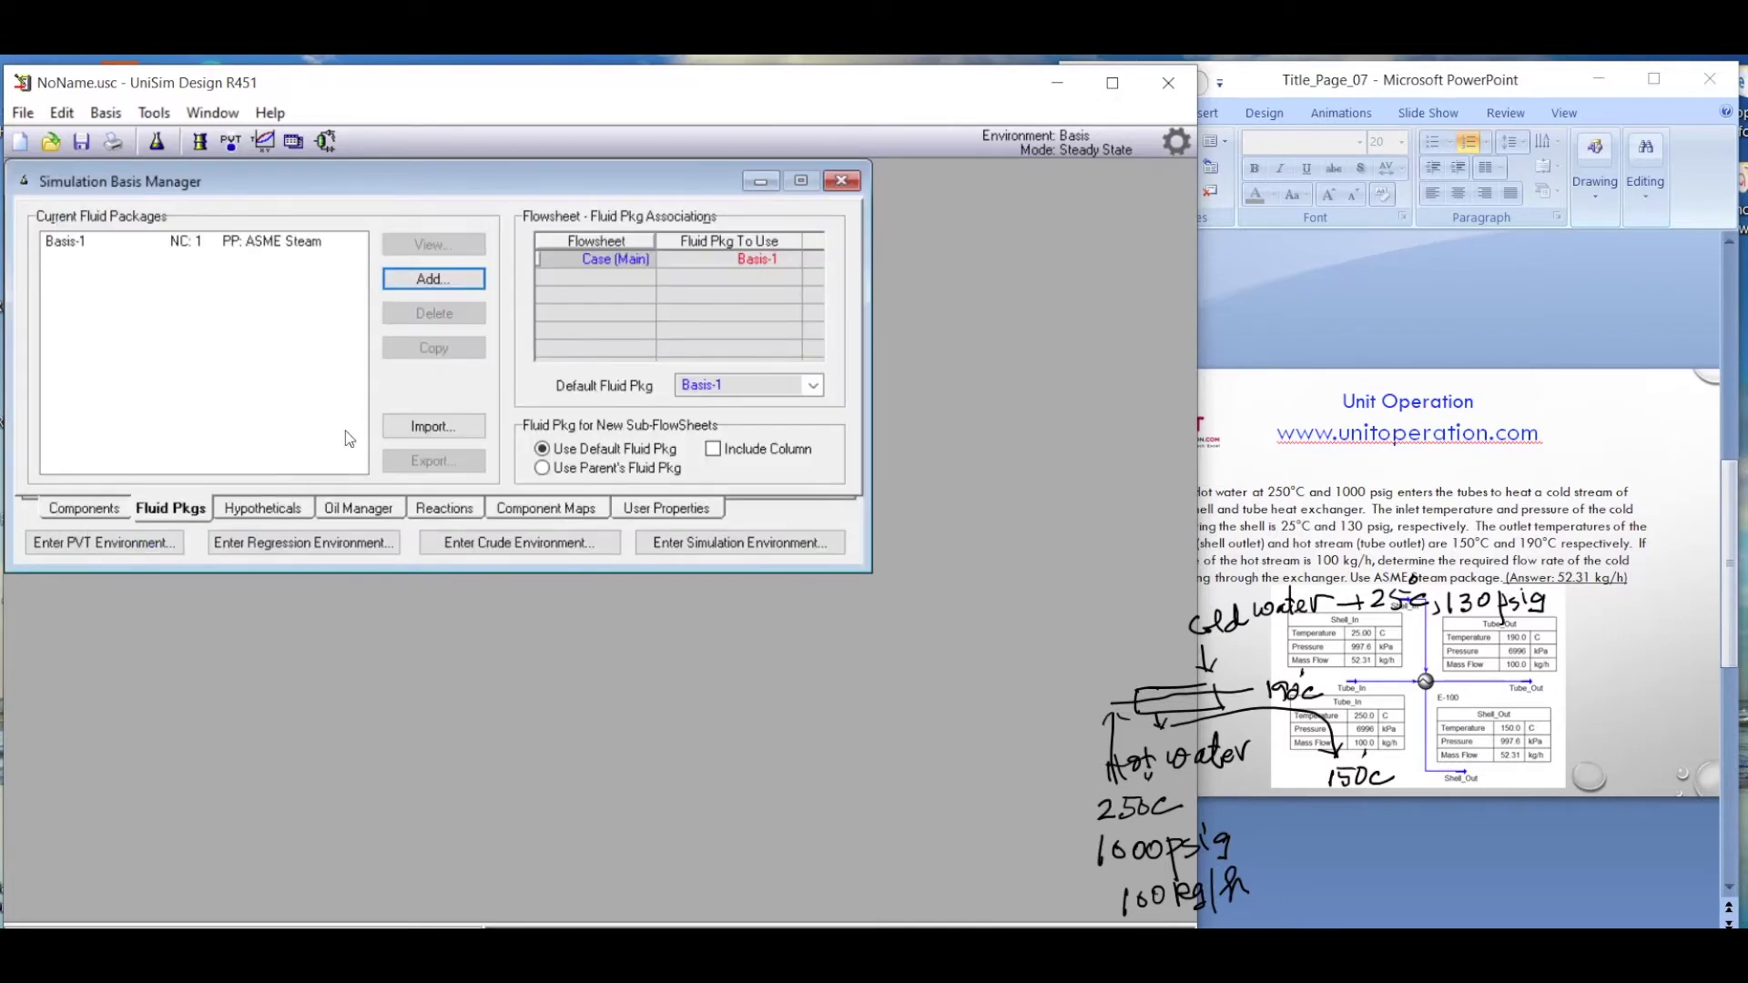
{"action": "left_click", "coordinate": [689, 544]}
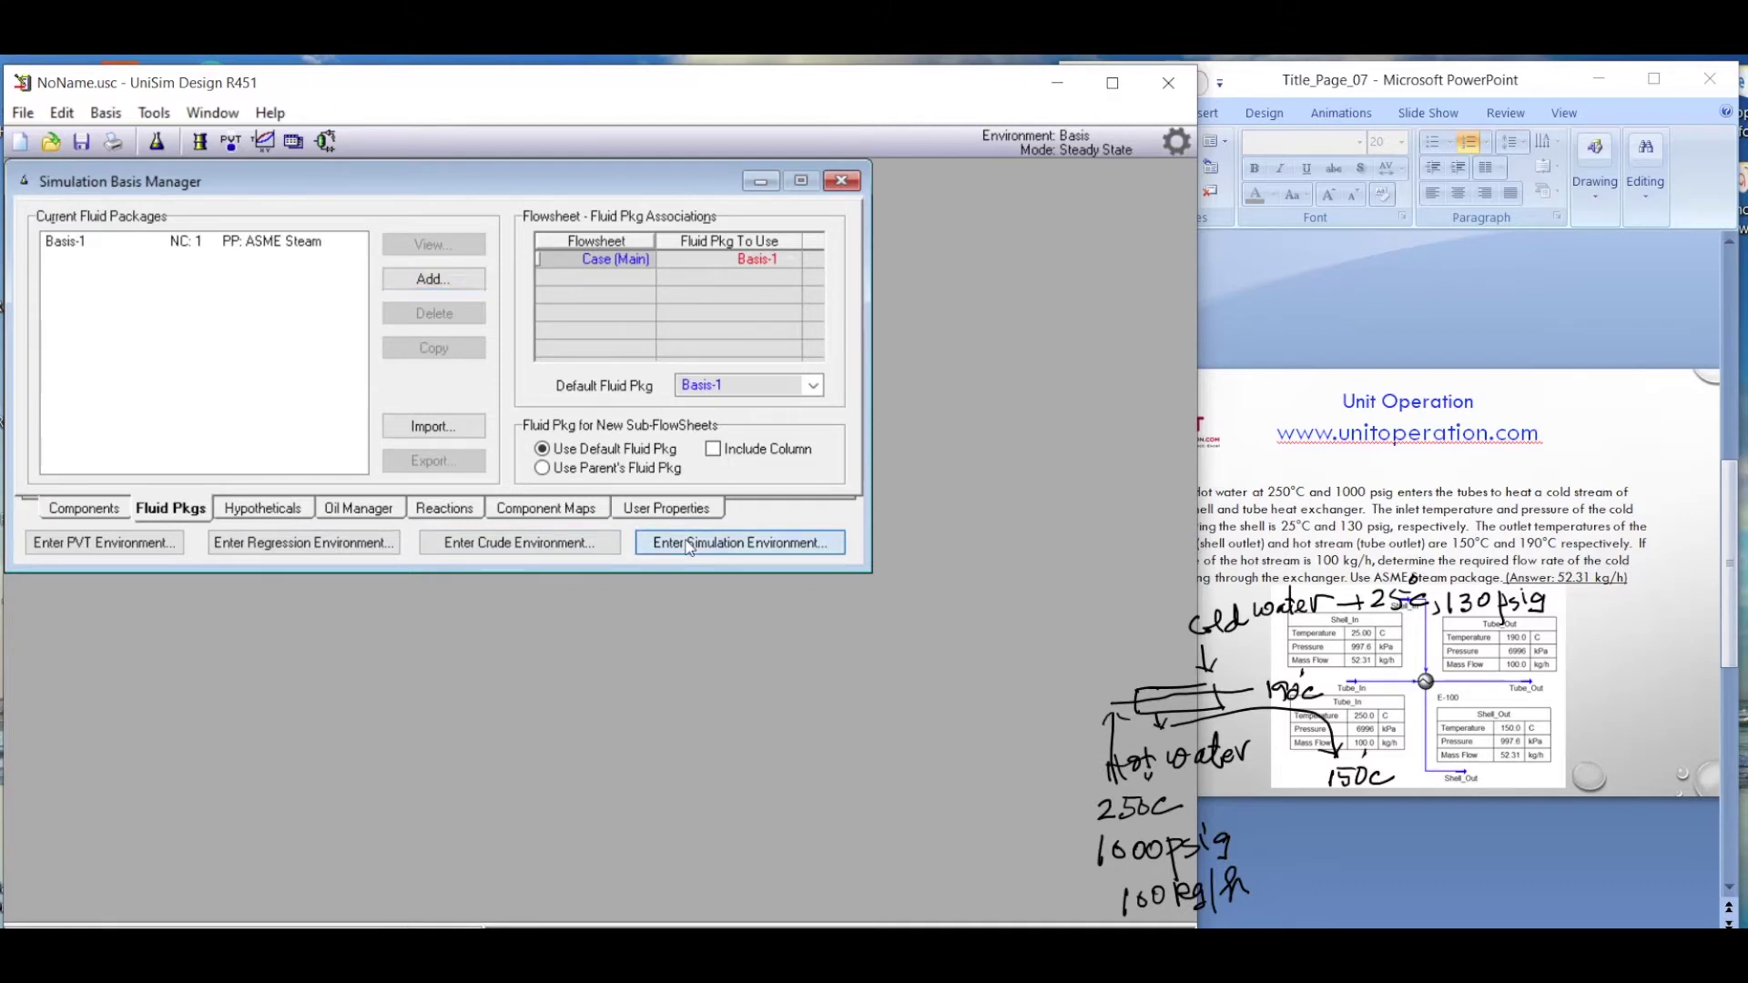
- Enlarge the PFD window and place a heat exchanger on the flowsheet, closing the object palette
{"action": "left_click_drag", "start_coordinate": [701, 588], "coordinate": [1047, 915]}
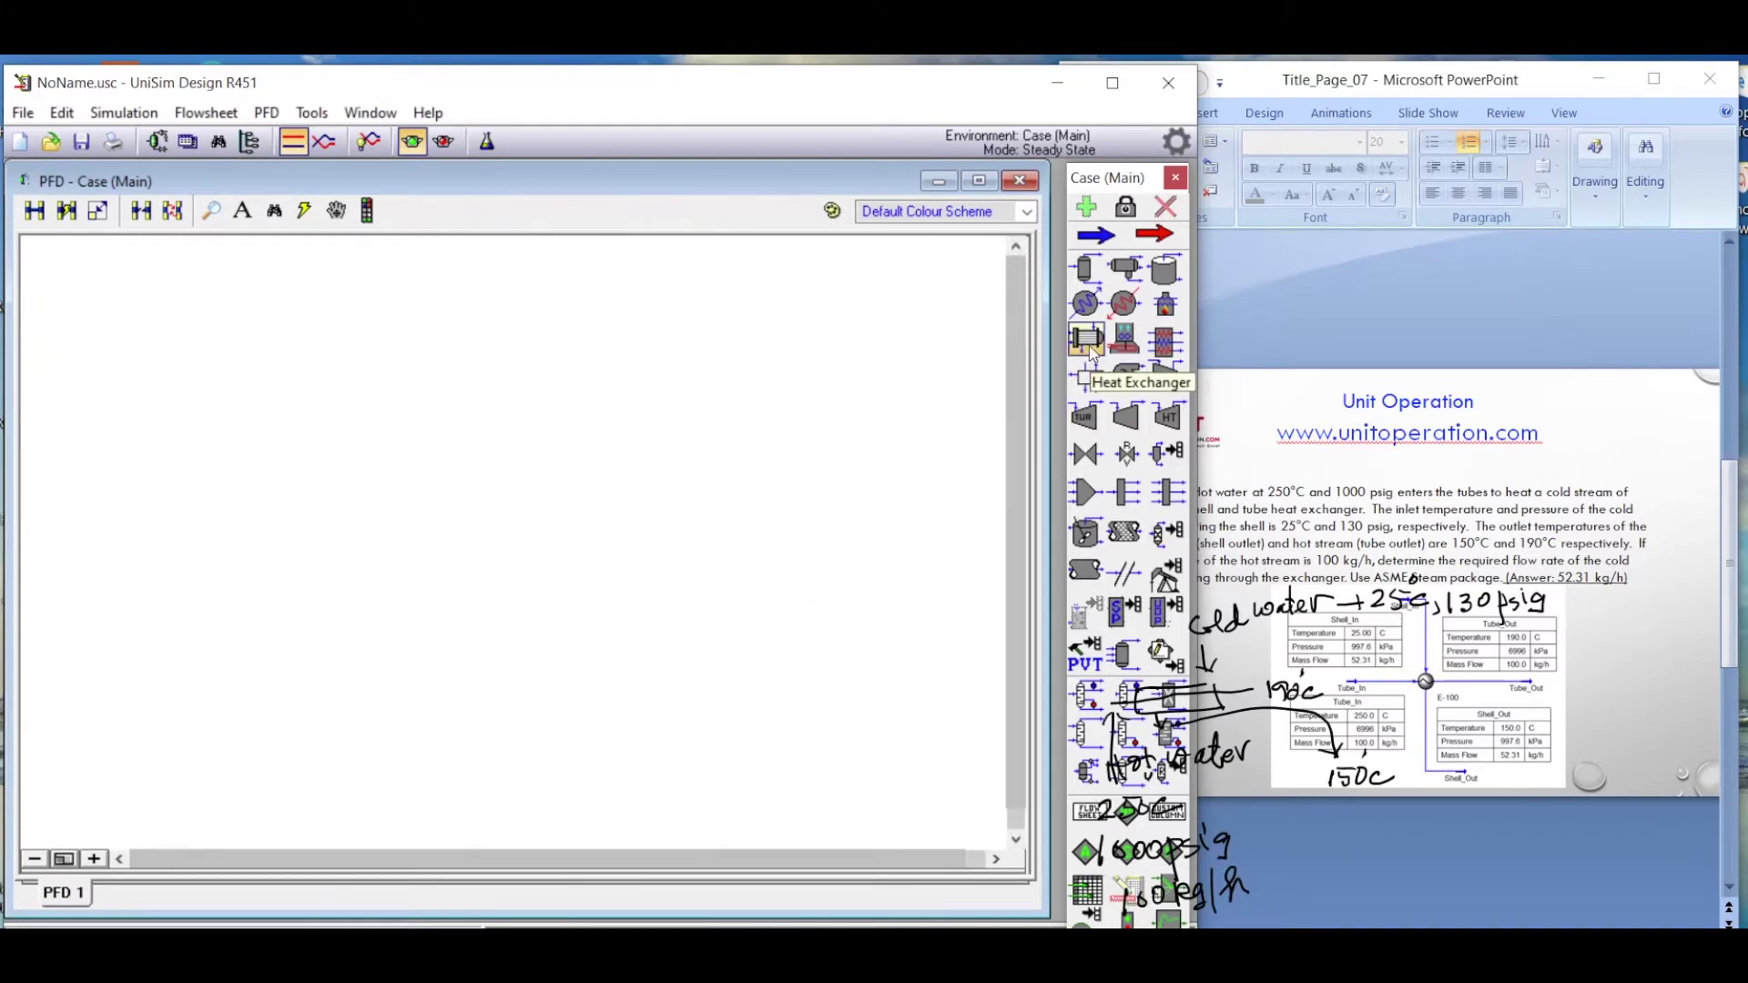
{"action": "left_click_drag", "start_coordinate": [1089, 342], "coordinate": [473, 529]}
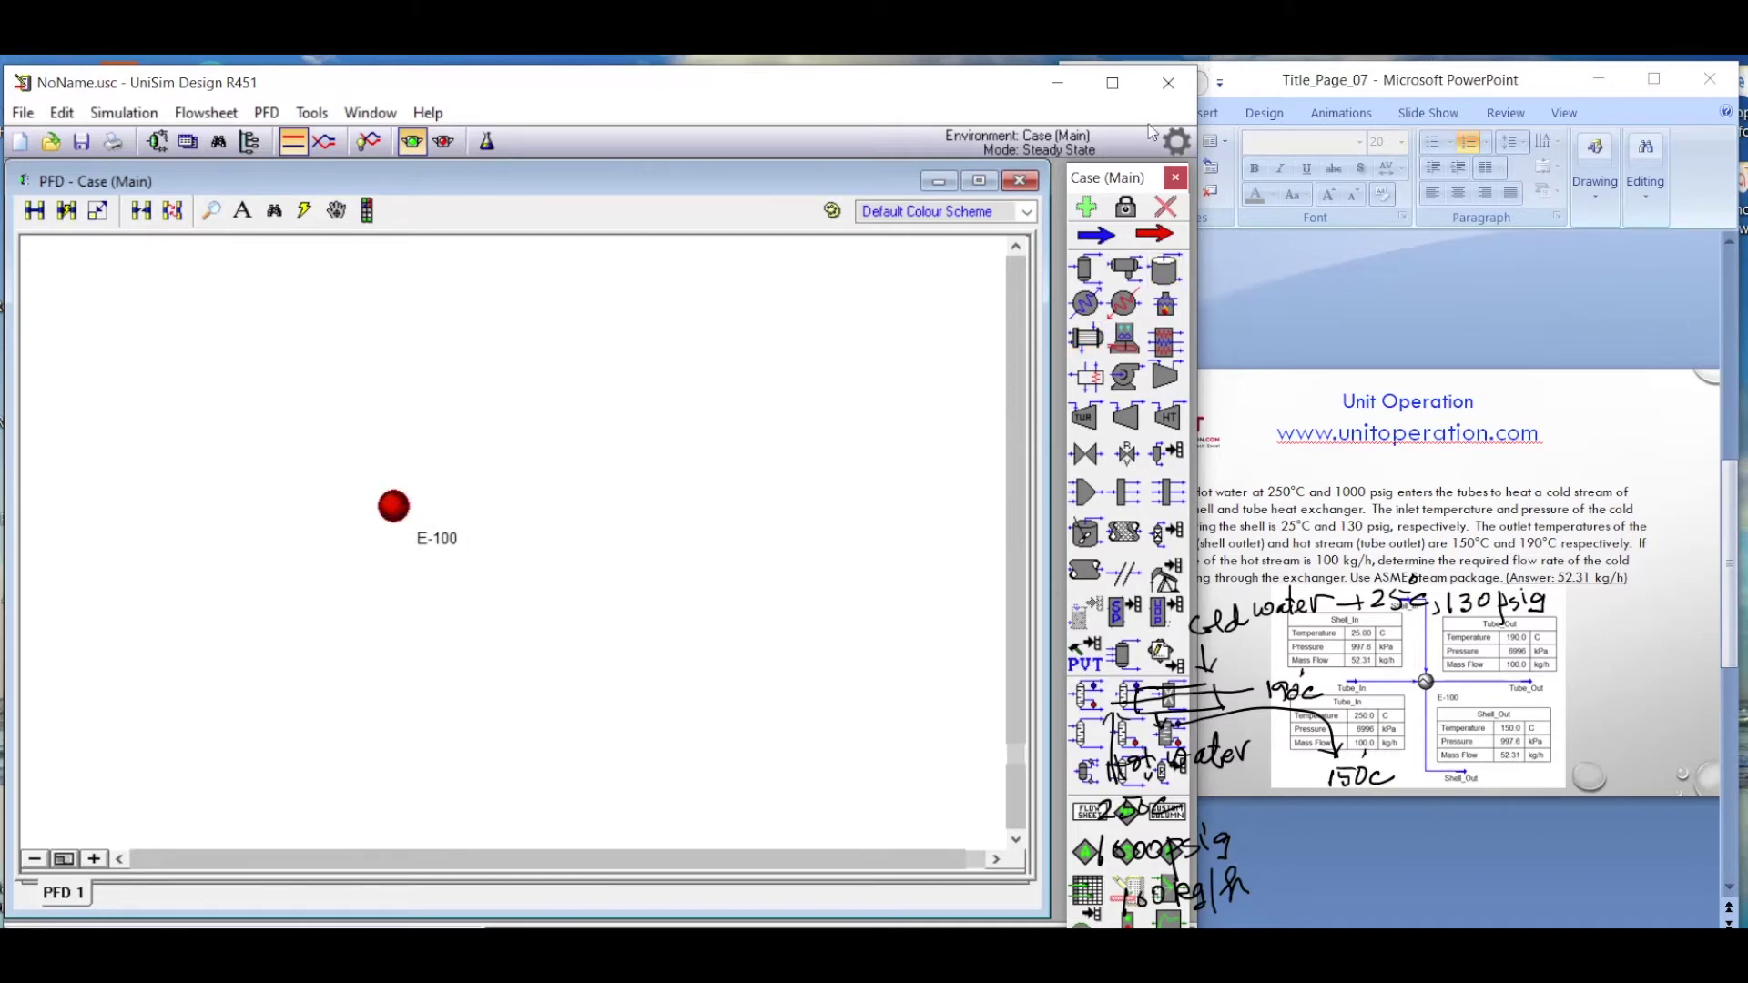
{"action": "left_click", "coordinate": [1175, 178]}
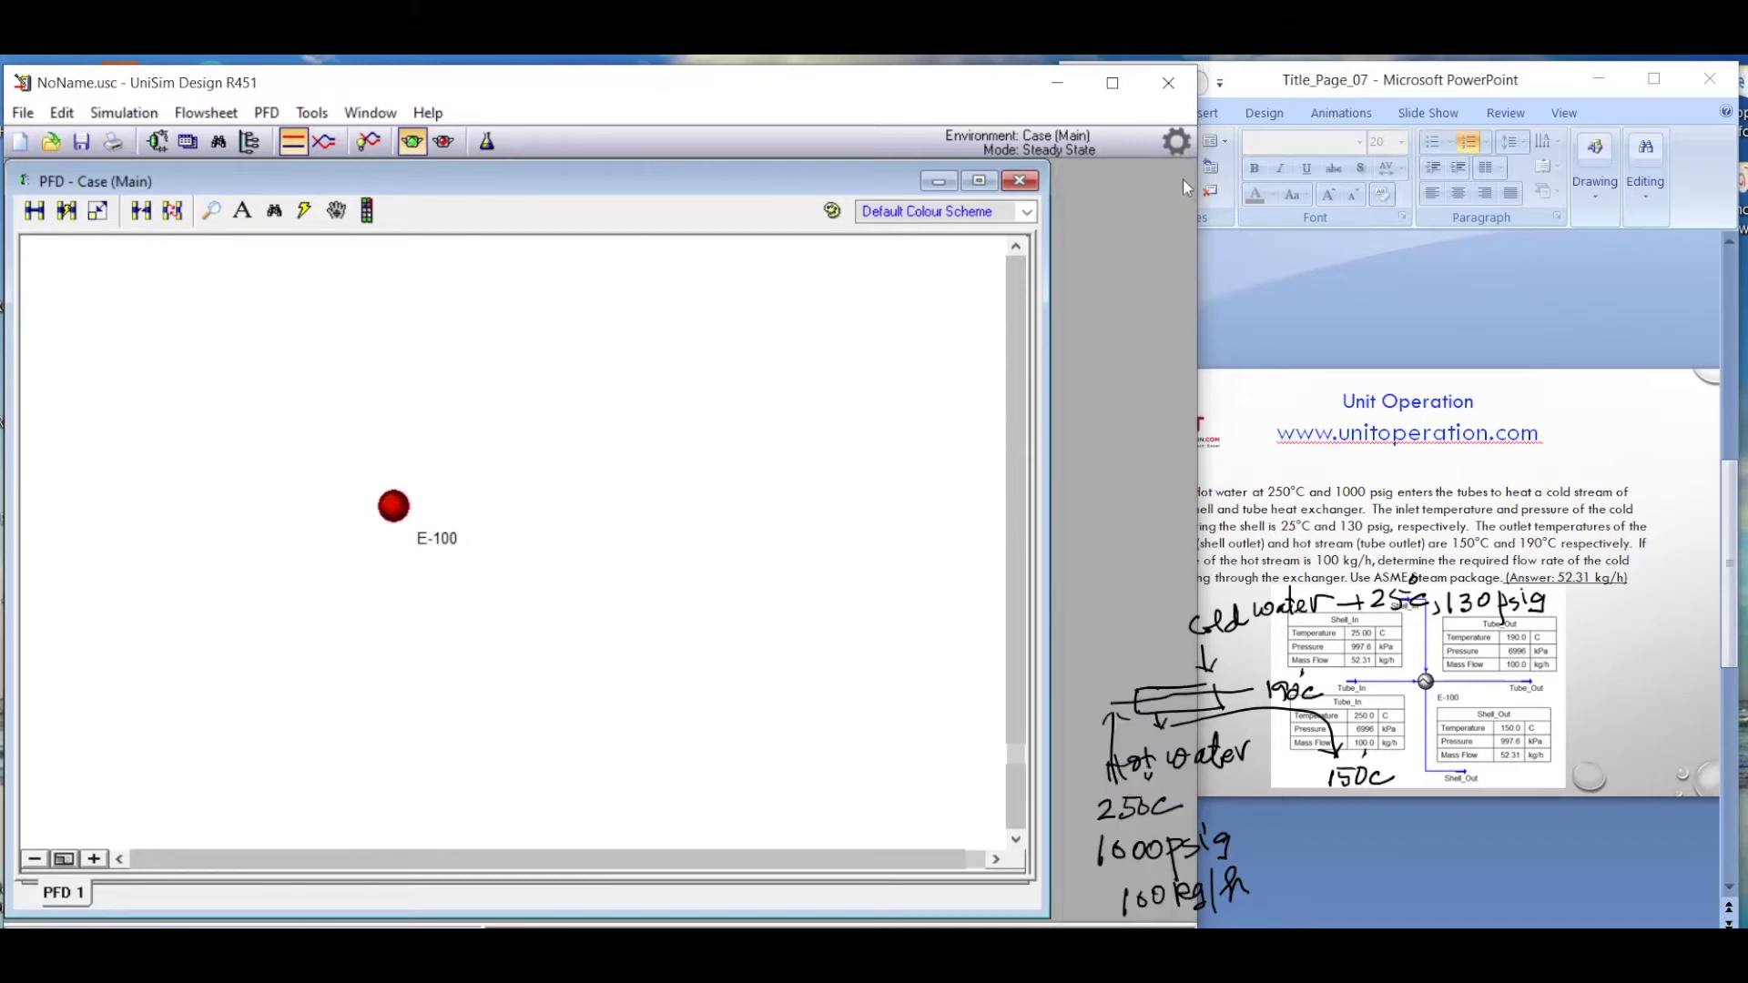
- Connect the heat exchanger's streams: Tube In and Tube Out on the tube side, Shell In and Shell Out on the shell side
{"action": "double_click", "coordinate": [406, 510]}
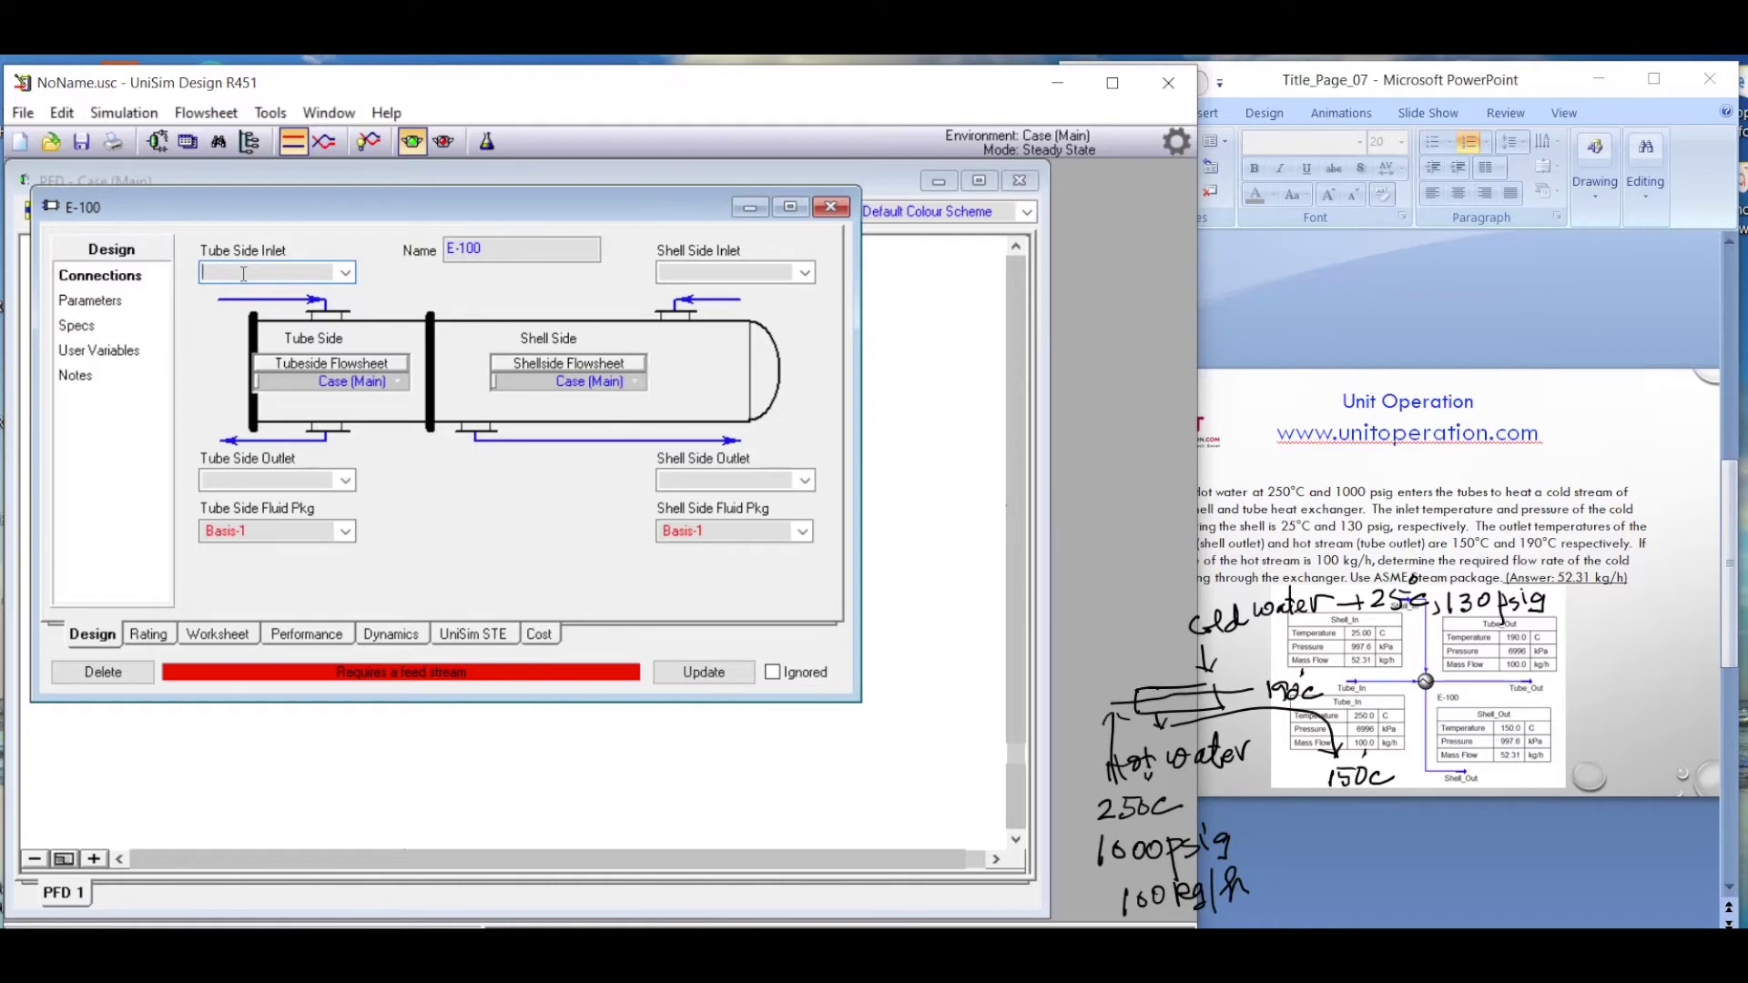
{"action": "type", "text": "Tube In"}
{"action": "left_click", "coordinate": [254, 473]}
{"action": "type", "text": "Tube Out"}
{"action": "left_click", "coordinate": [661, 273]}
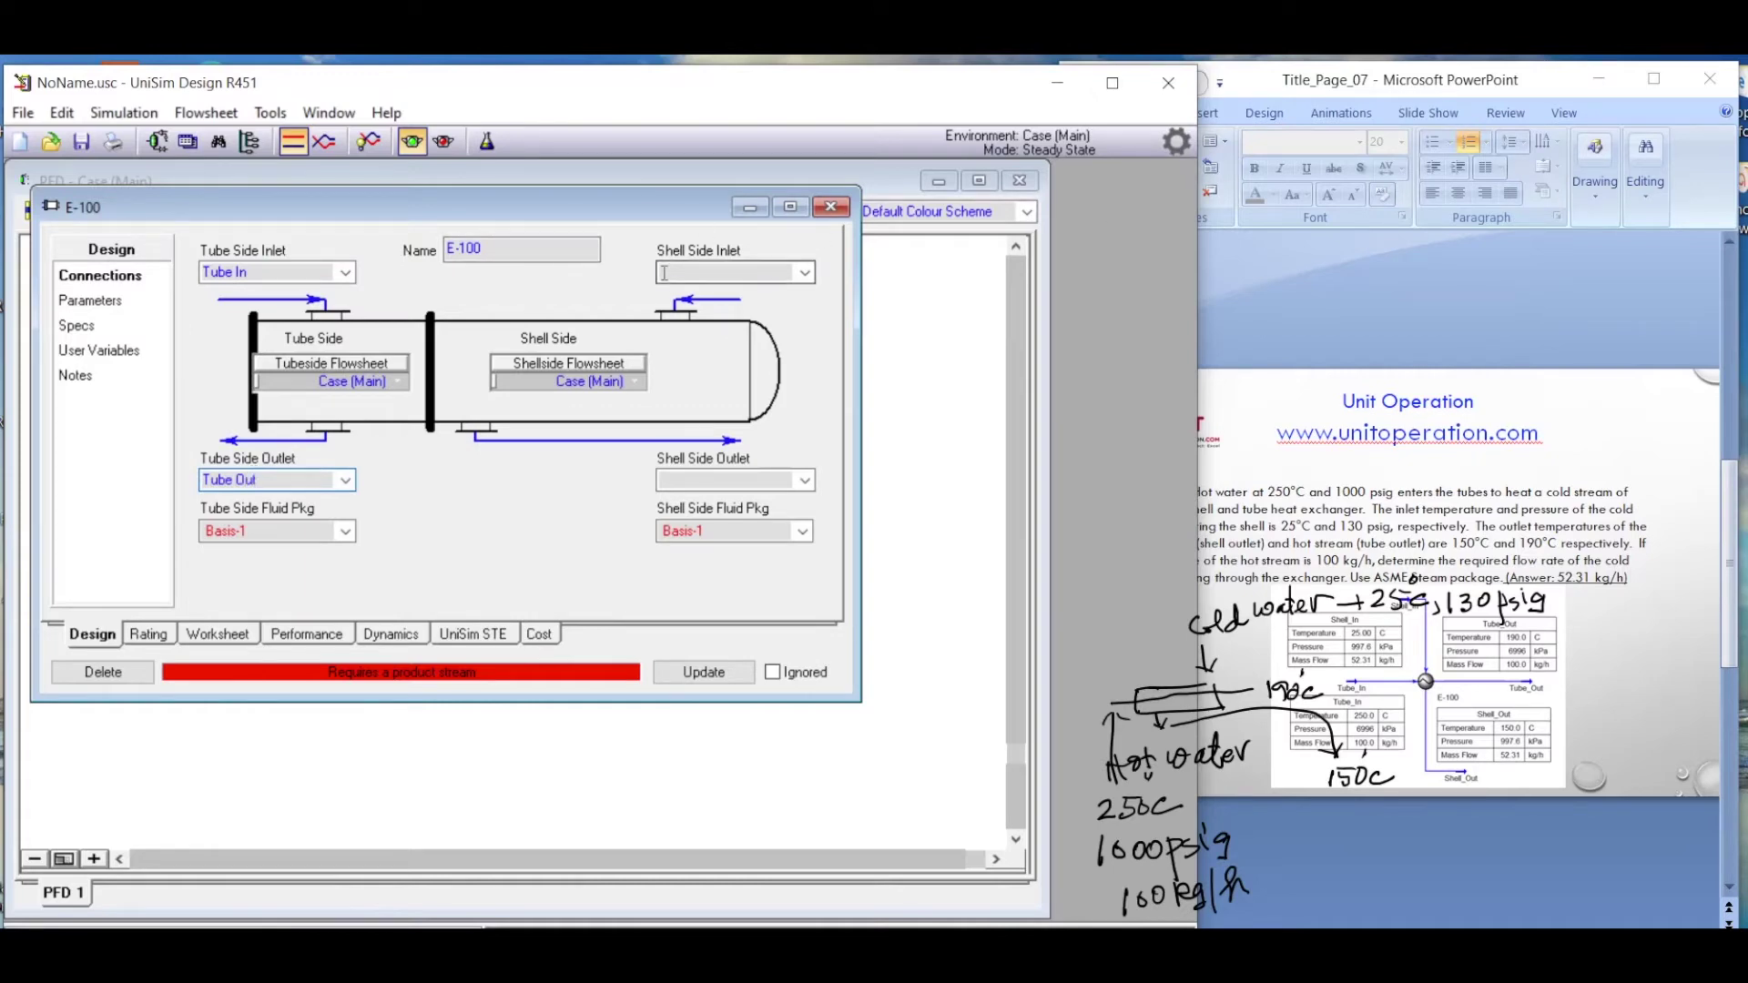
{"action": "type", "text": "Shell In"}
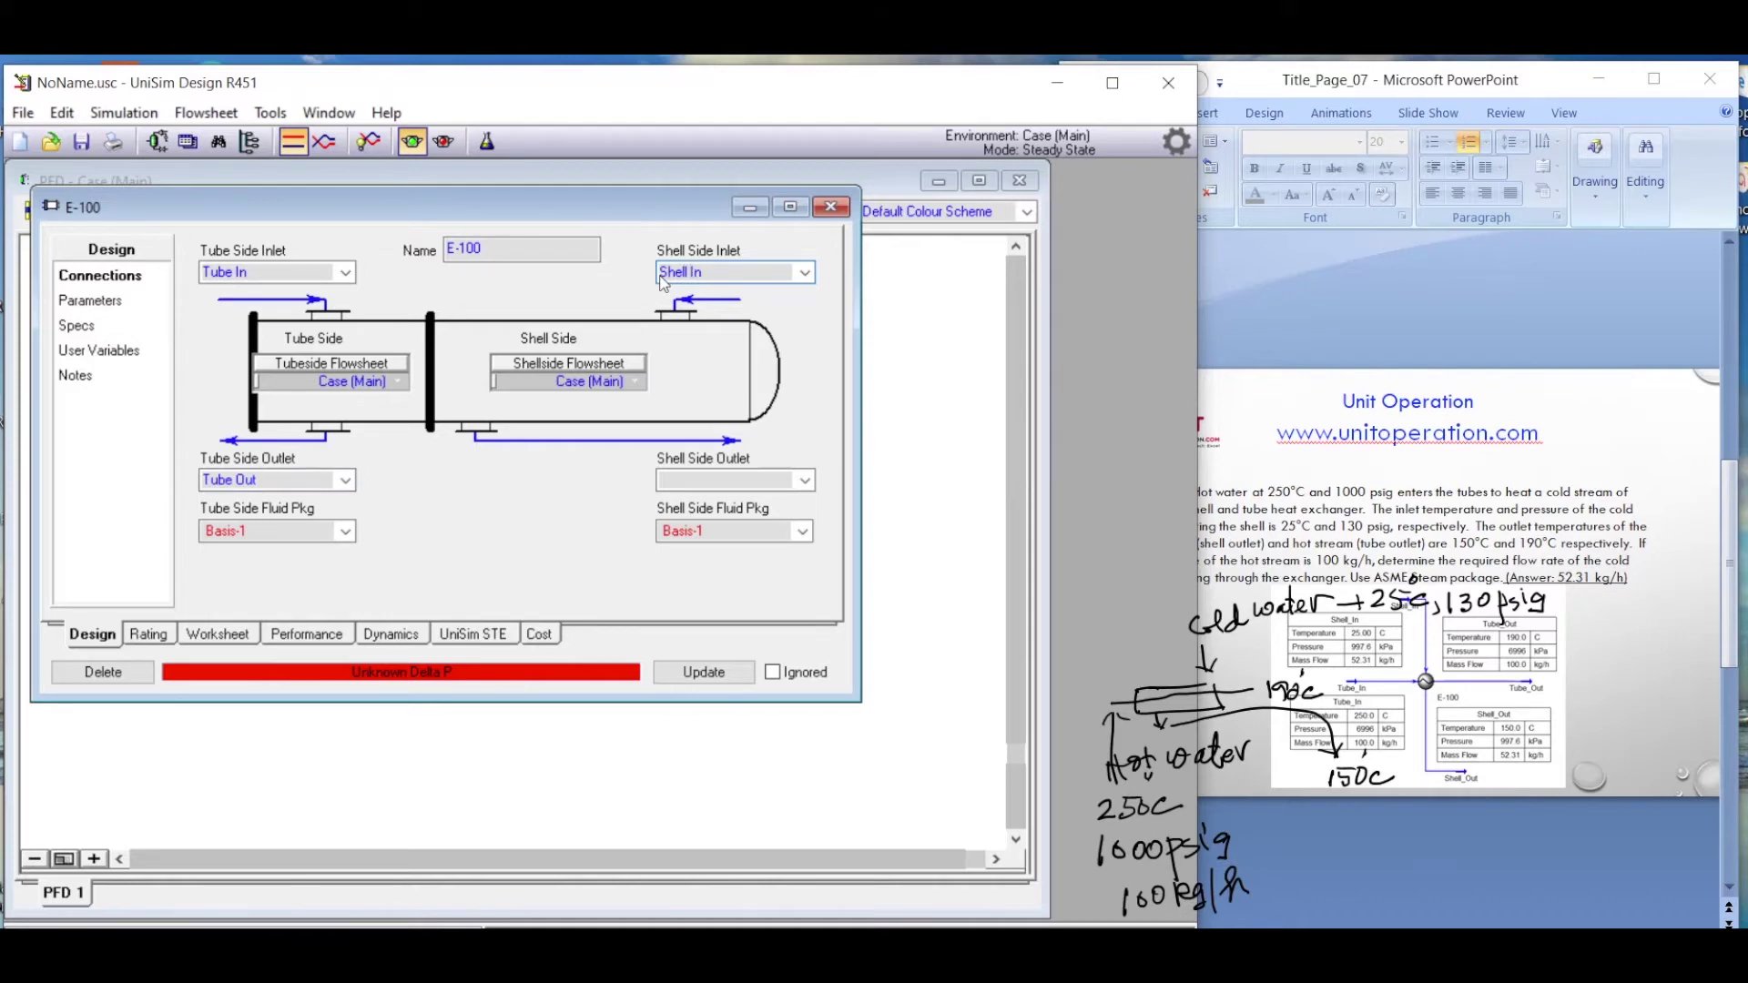
{"action": "left_click", "coordinate": [687, 482]}
{"action": "type", "text": "ShellOut"}
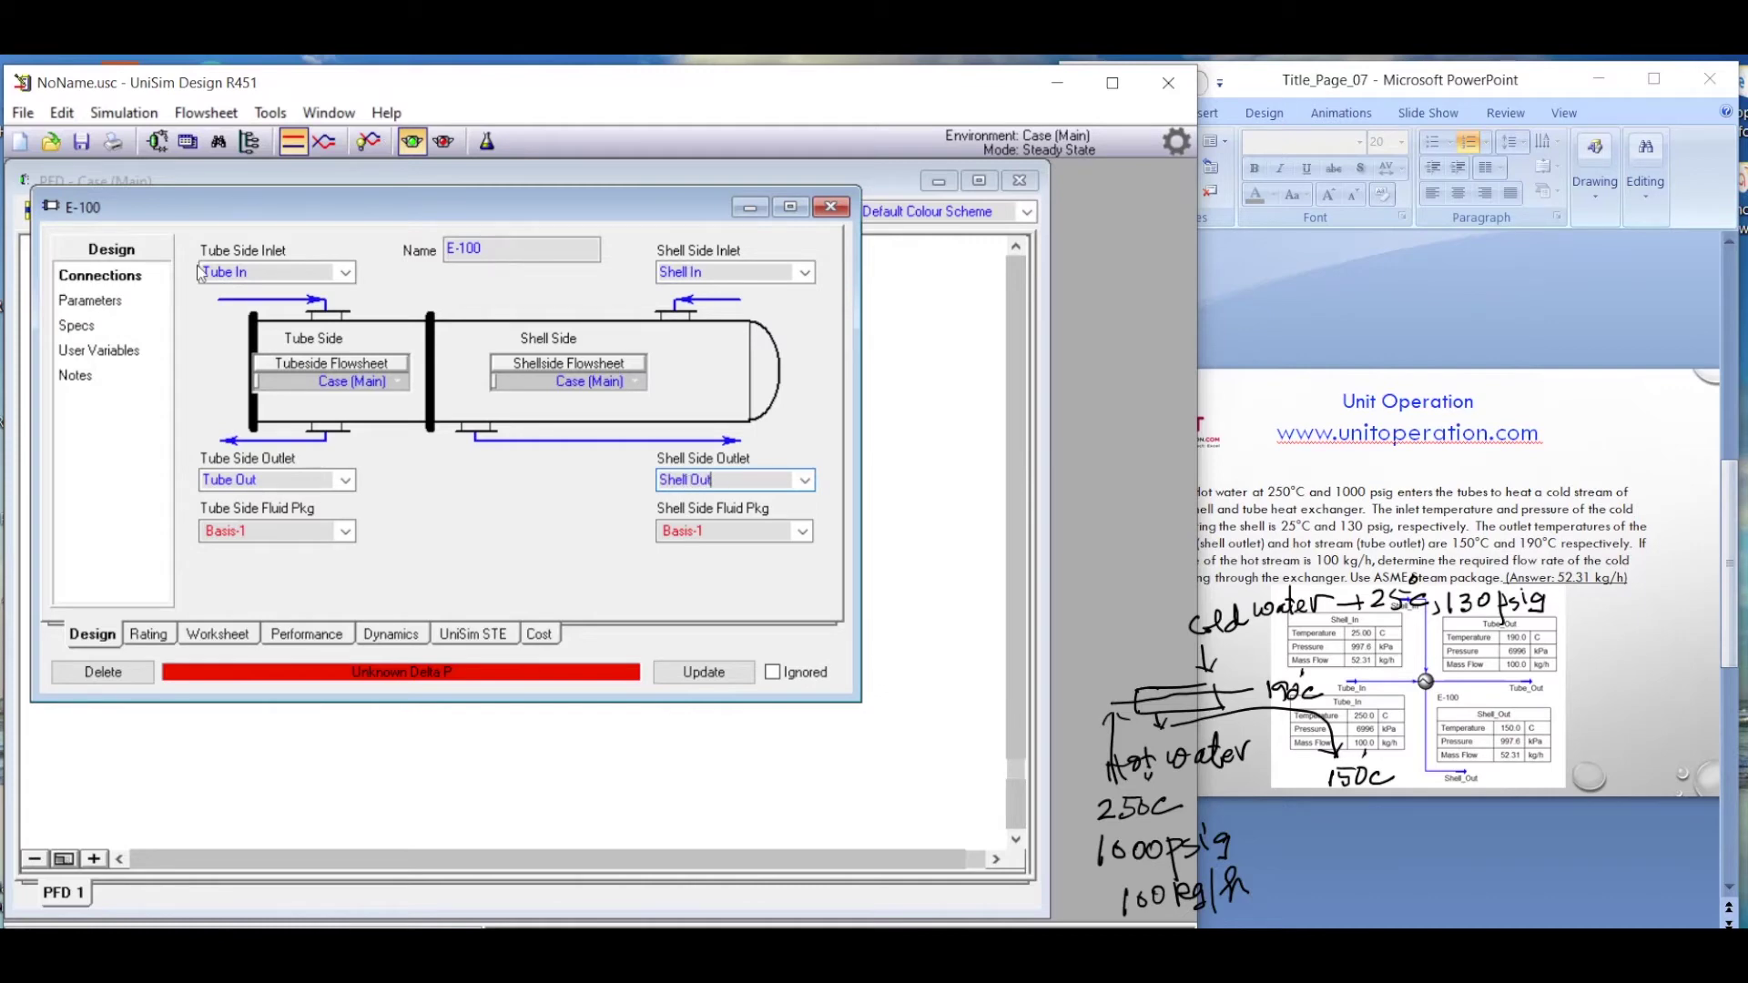
- Set the heat exchanger's tube side and shell side Delta P to 0 kPa
{"action": "left_click", "coordinate": [87, 302]}
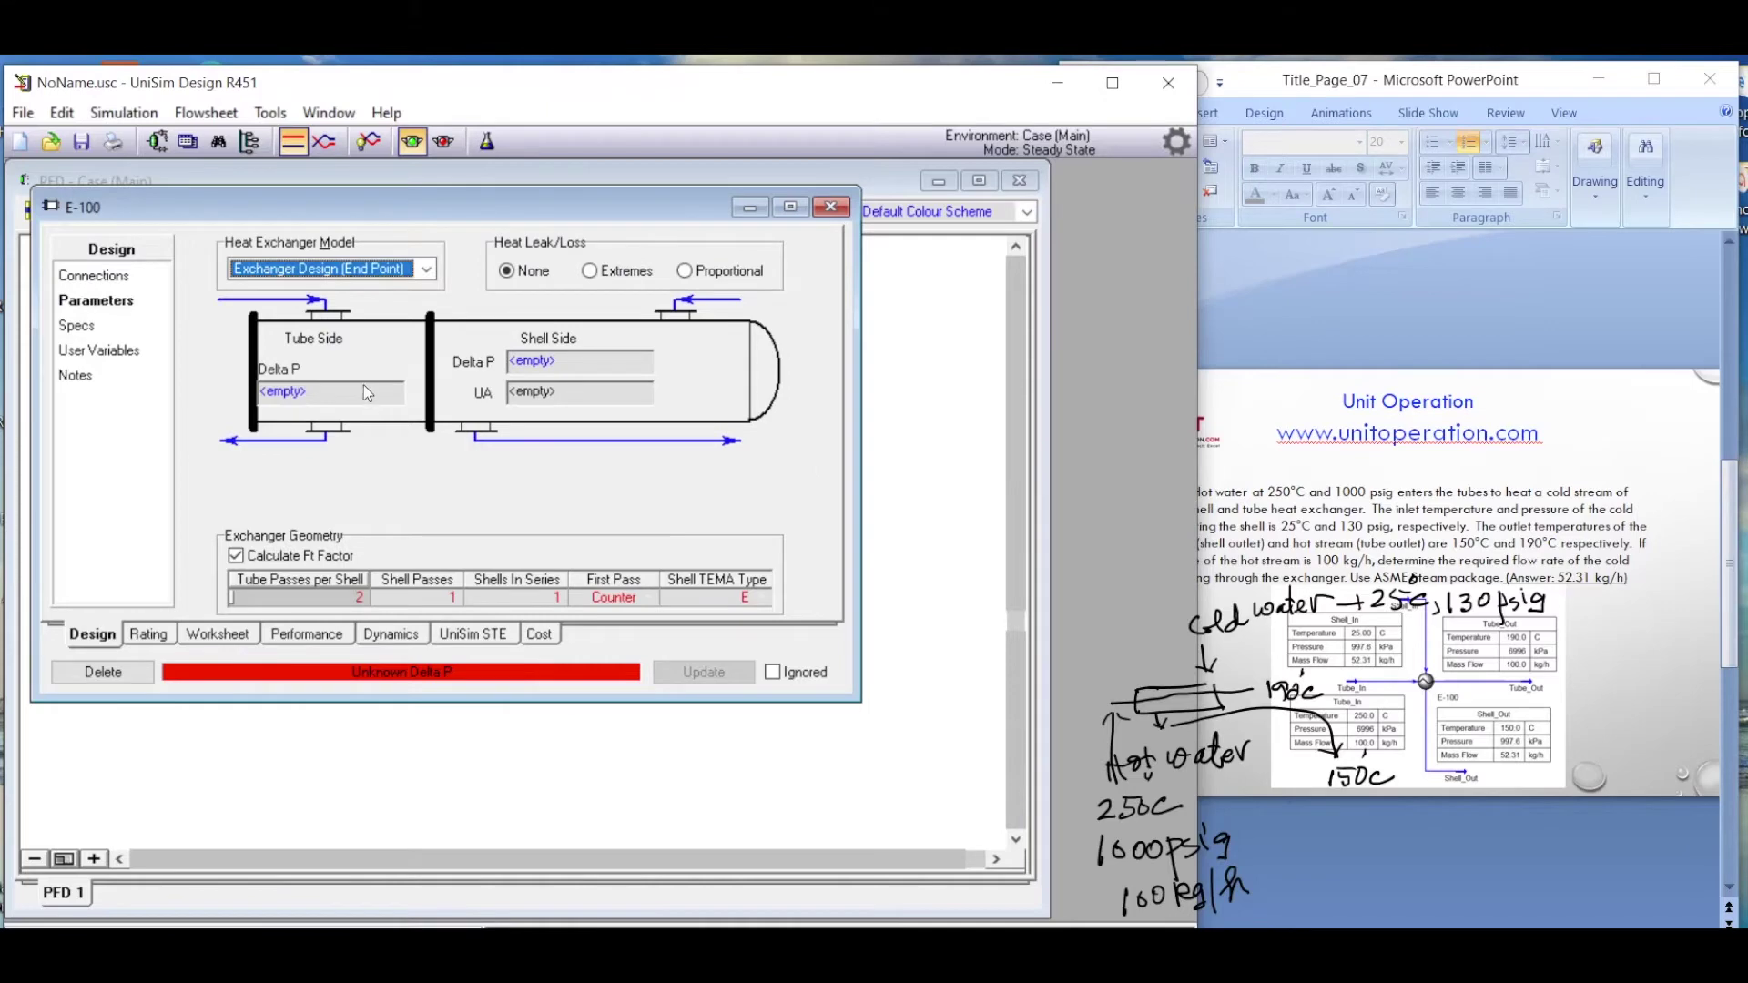
{"action": "left_click", "coordinate": [363, 388]}
{"action": "type", "text": "0"}
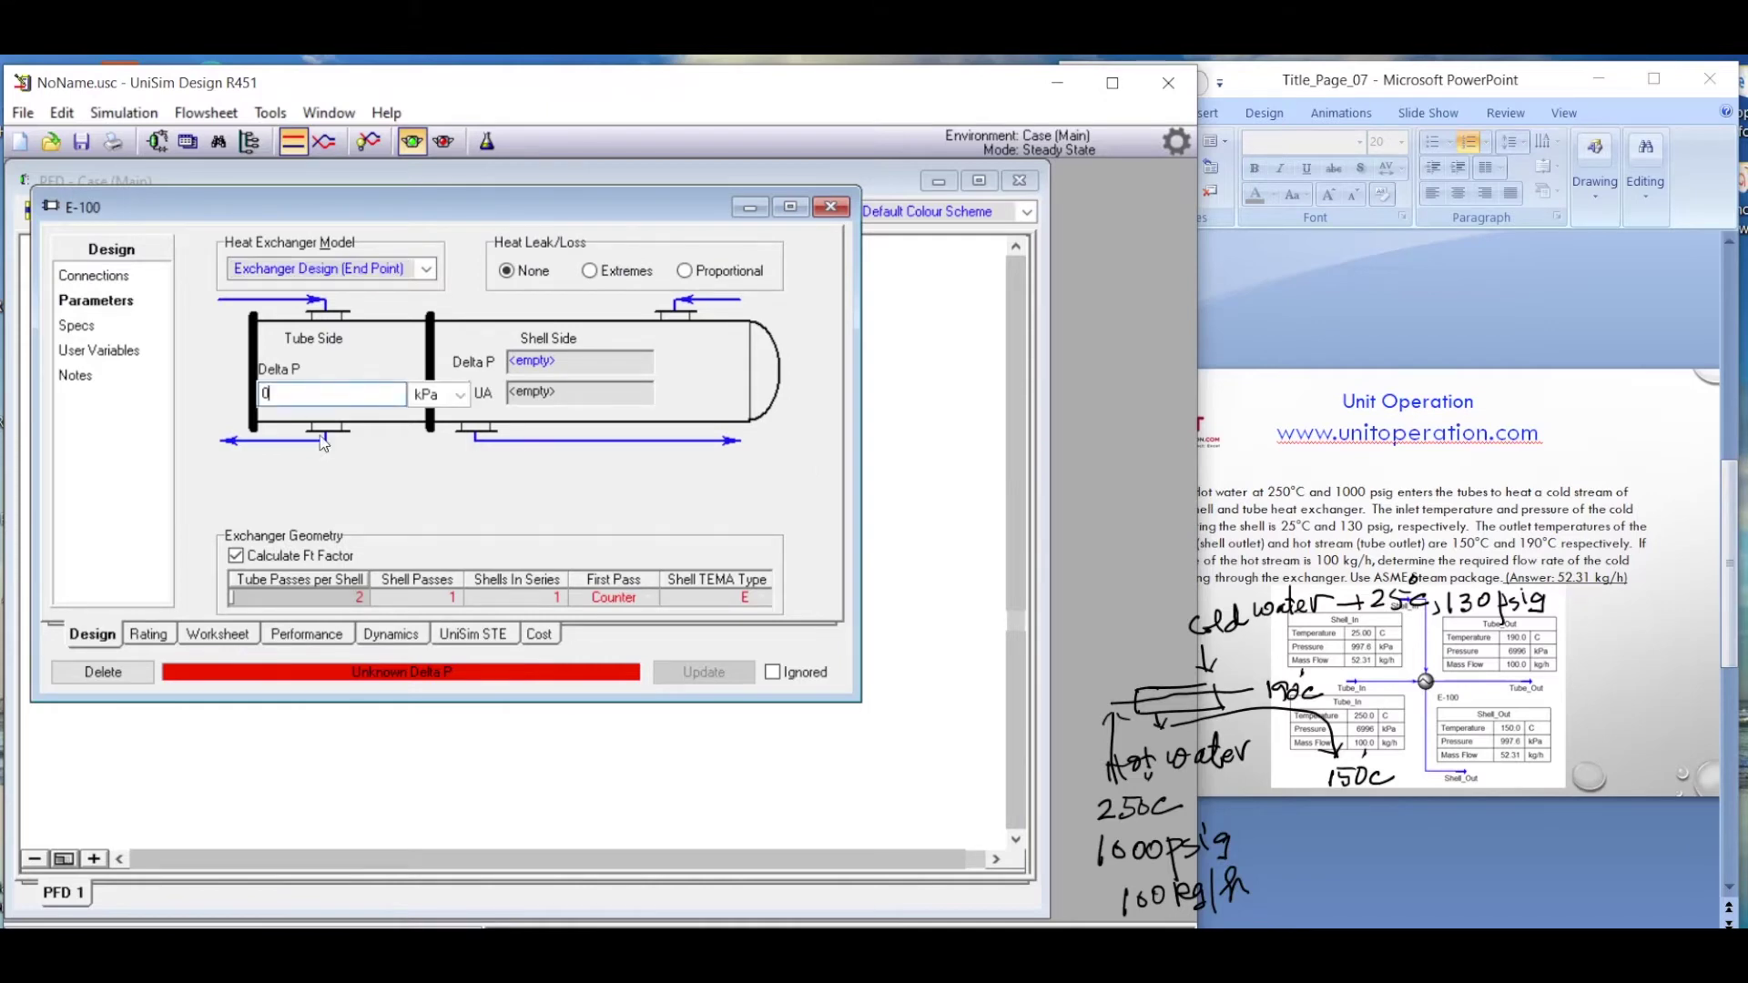
{"action": "left_click", "coordinate": [631, 362]}
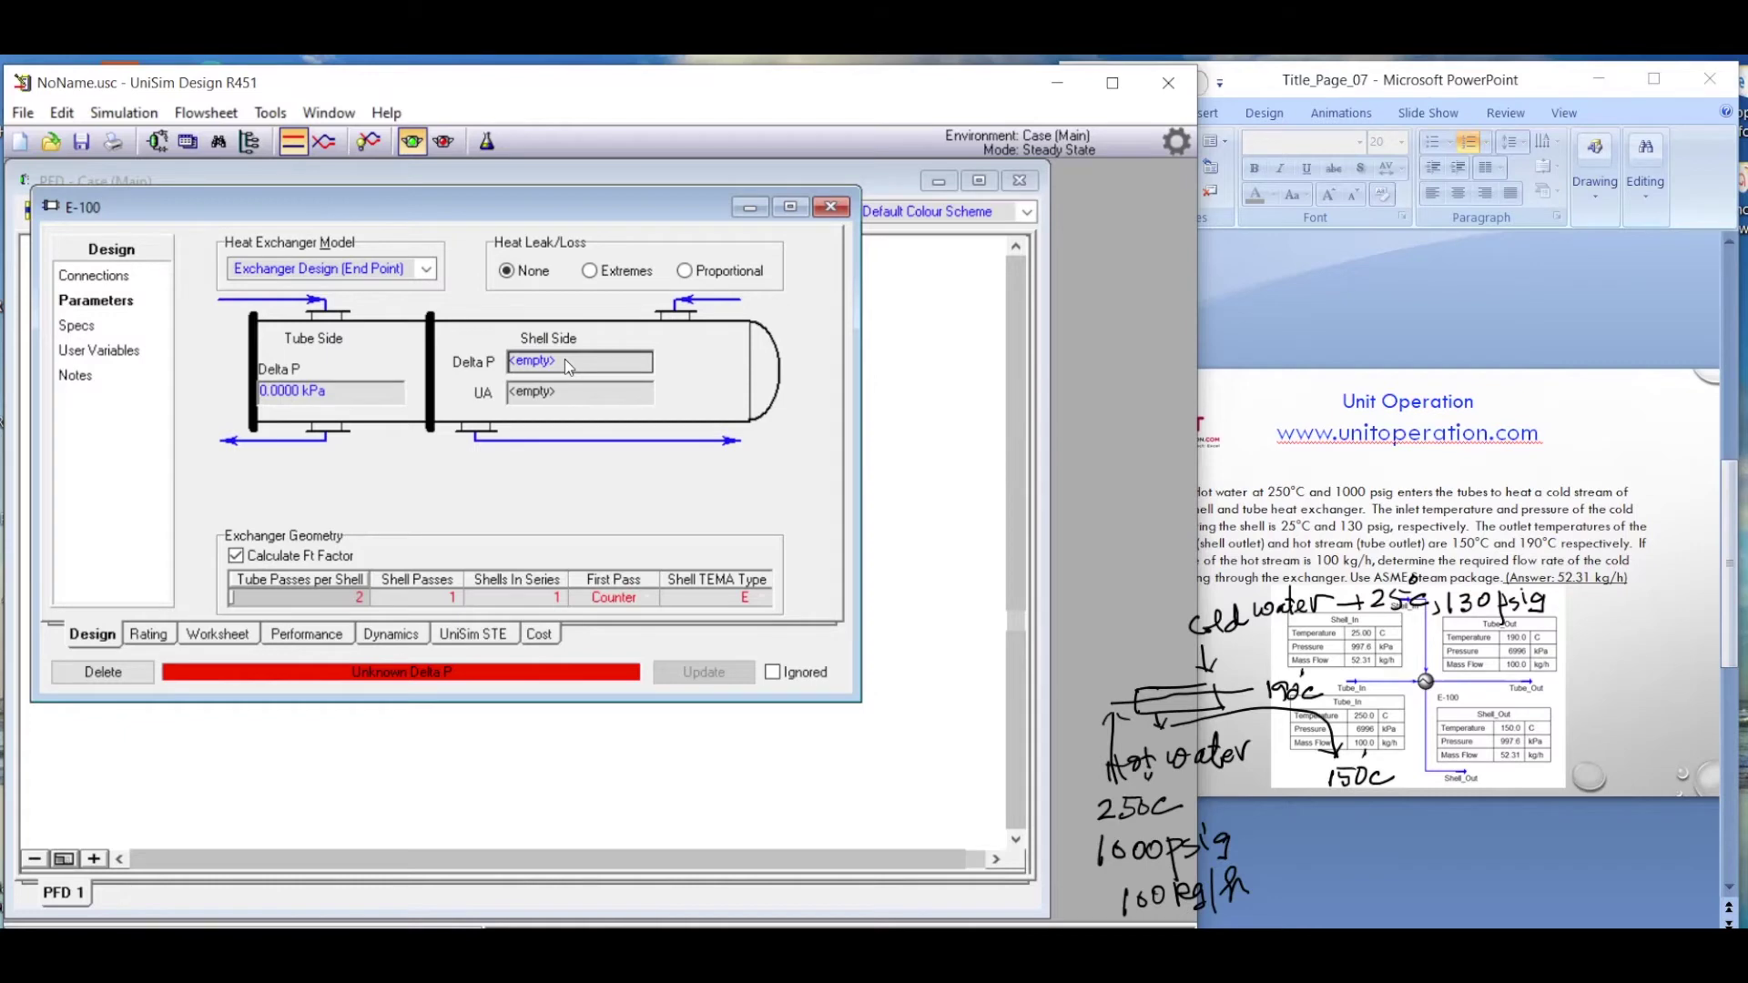
{"action": "type", "text": "0"}
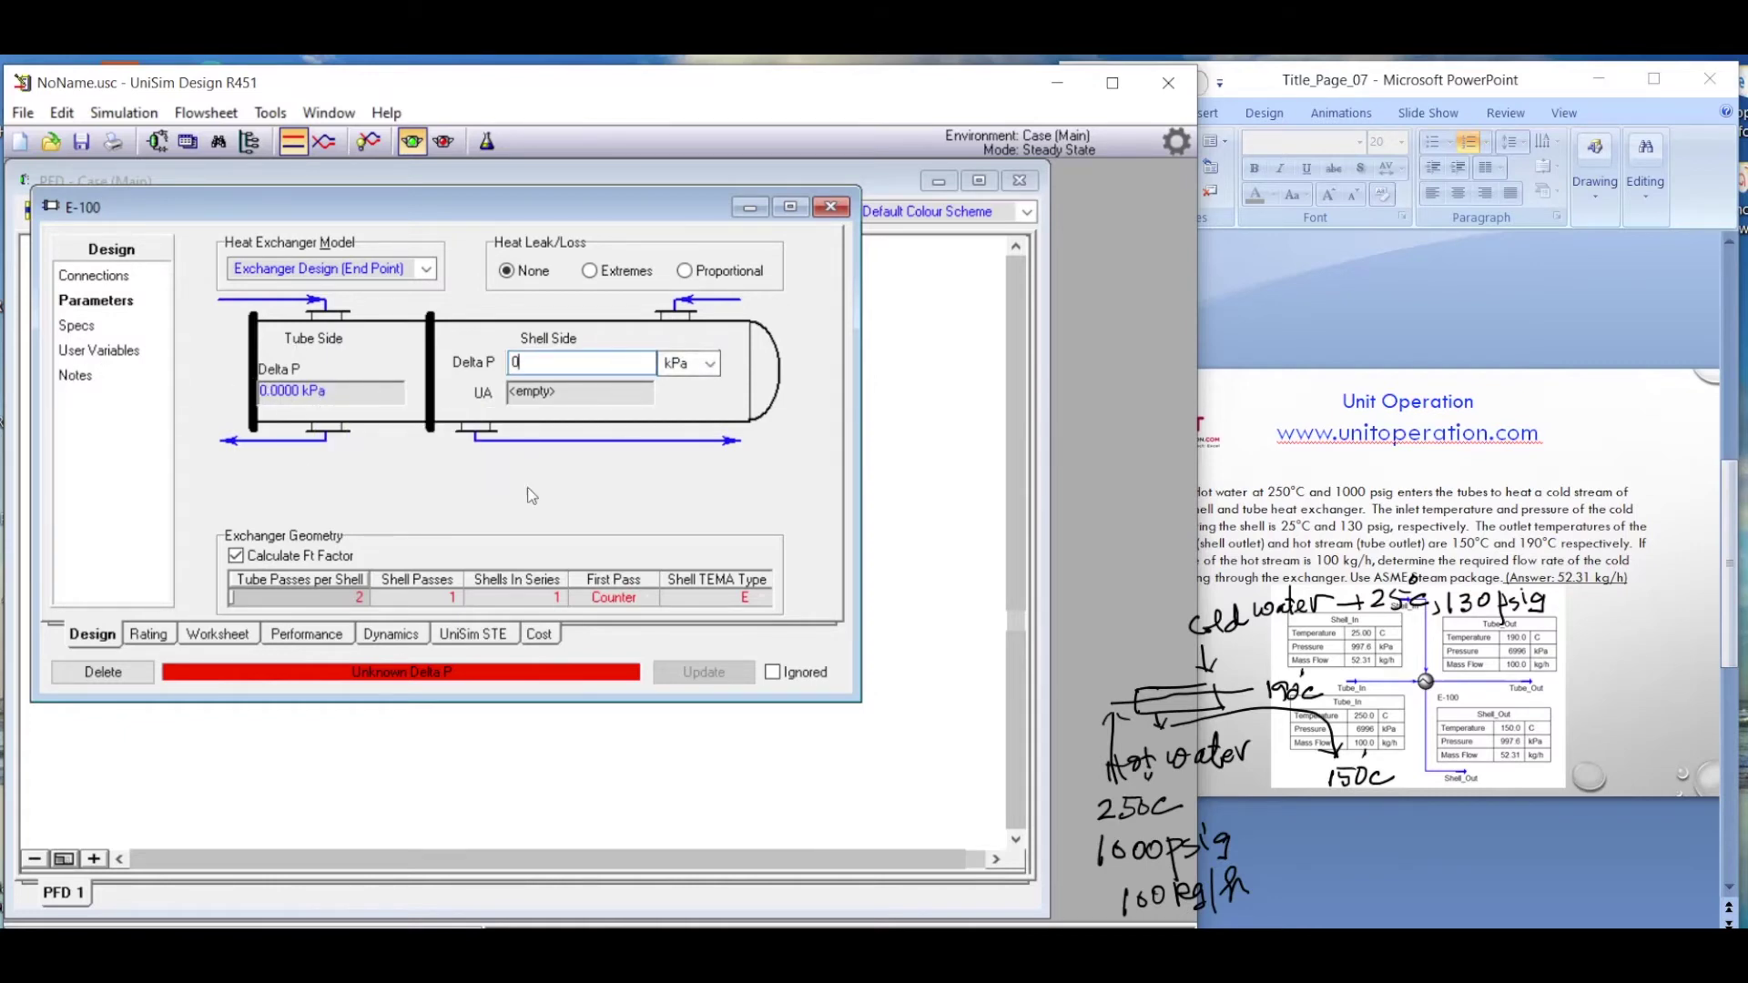
{"action": "key", "text": "Return"}
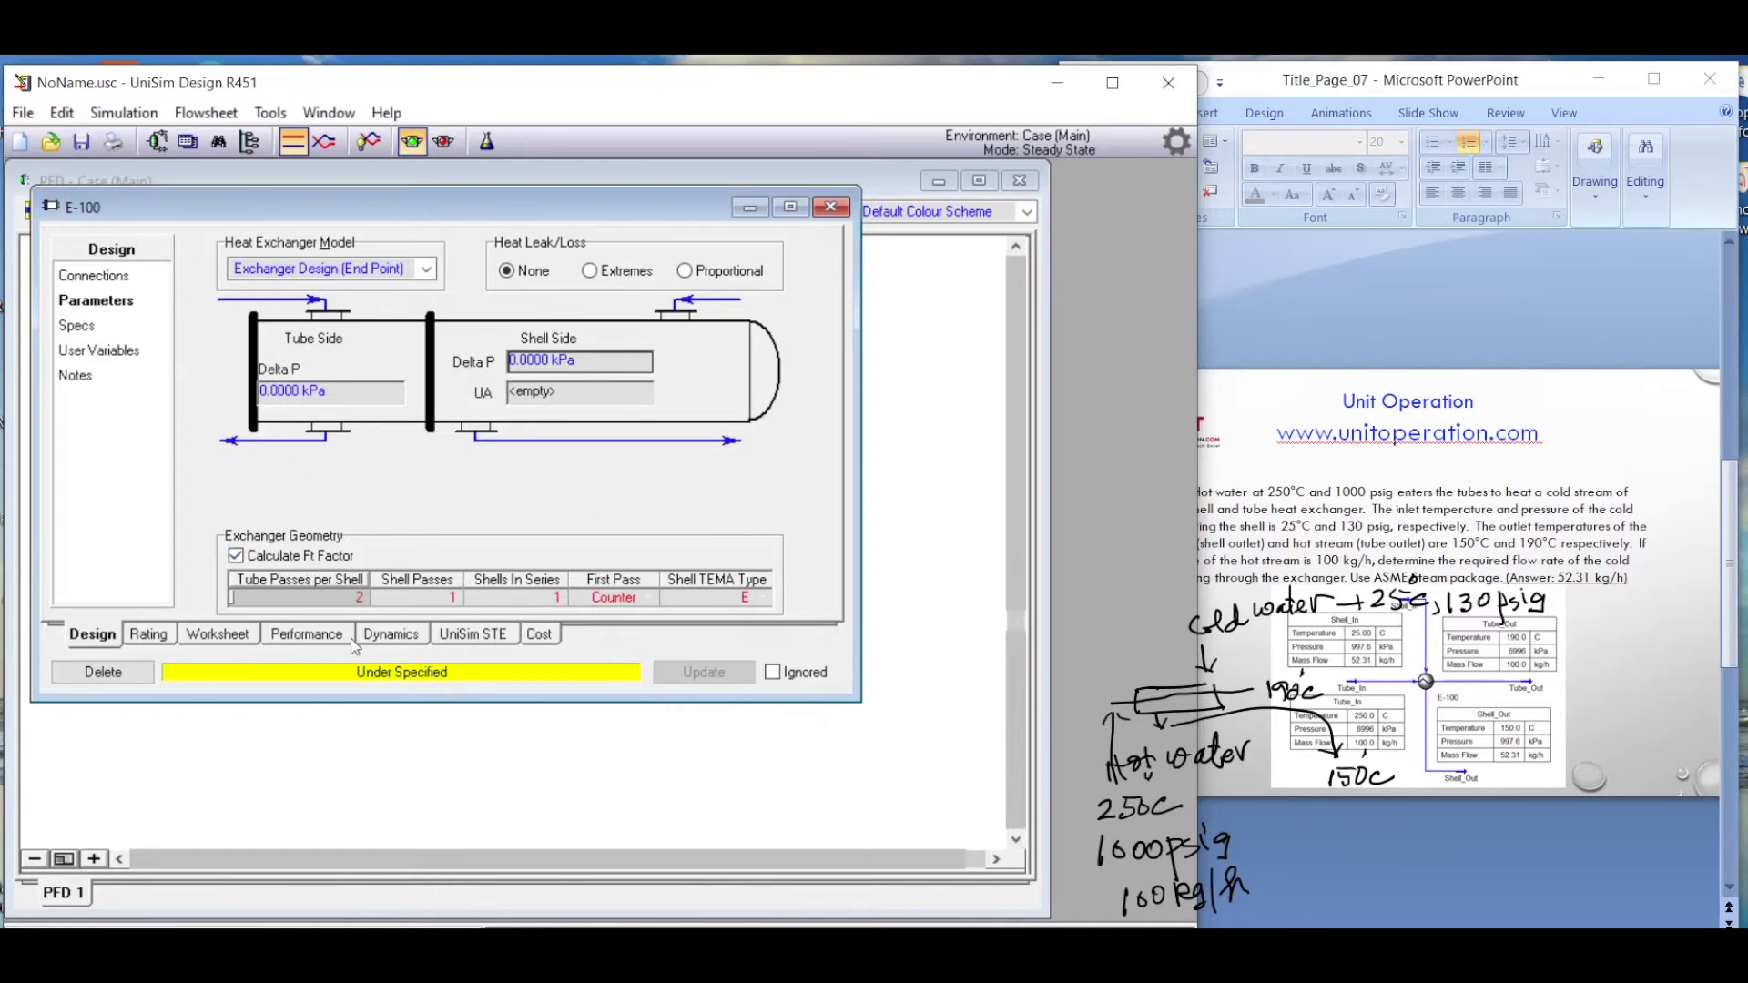
- Set the H2O mole fraction of the Tube In and Shell In streams to 1 in the exchanger worksheet
{"action": "left_click", "coordinate": [220, 635]}
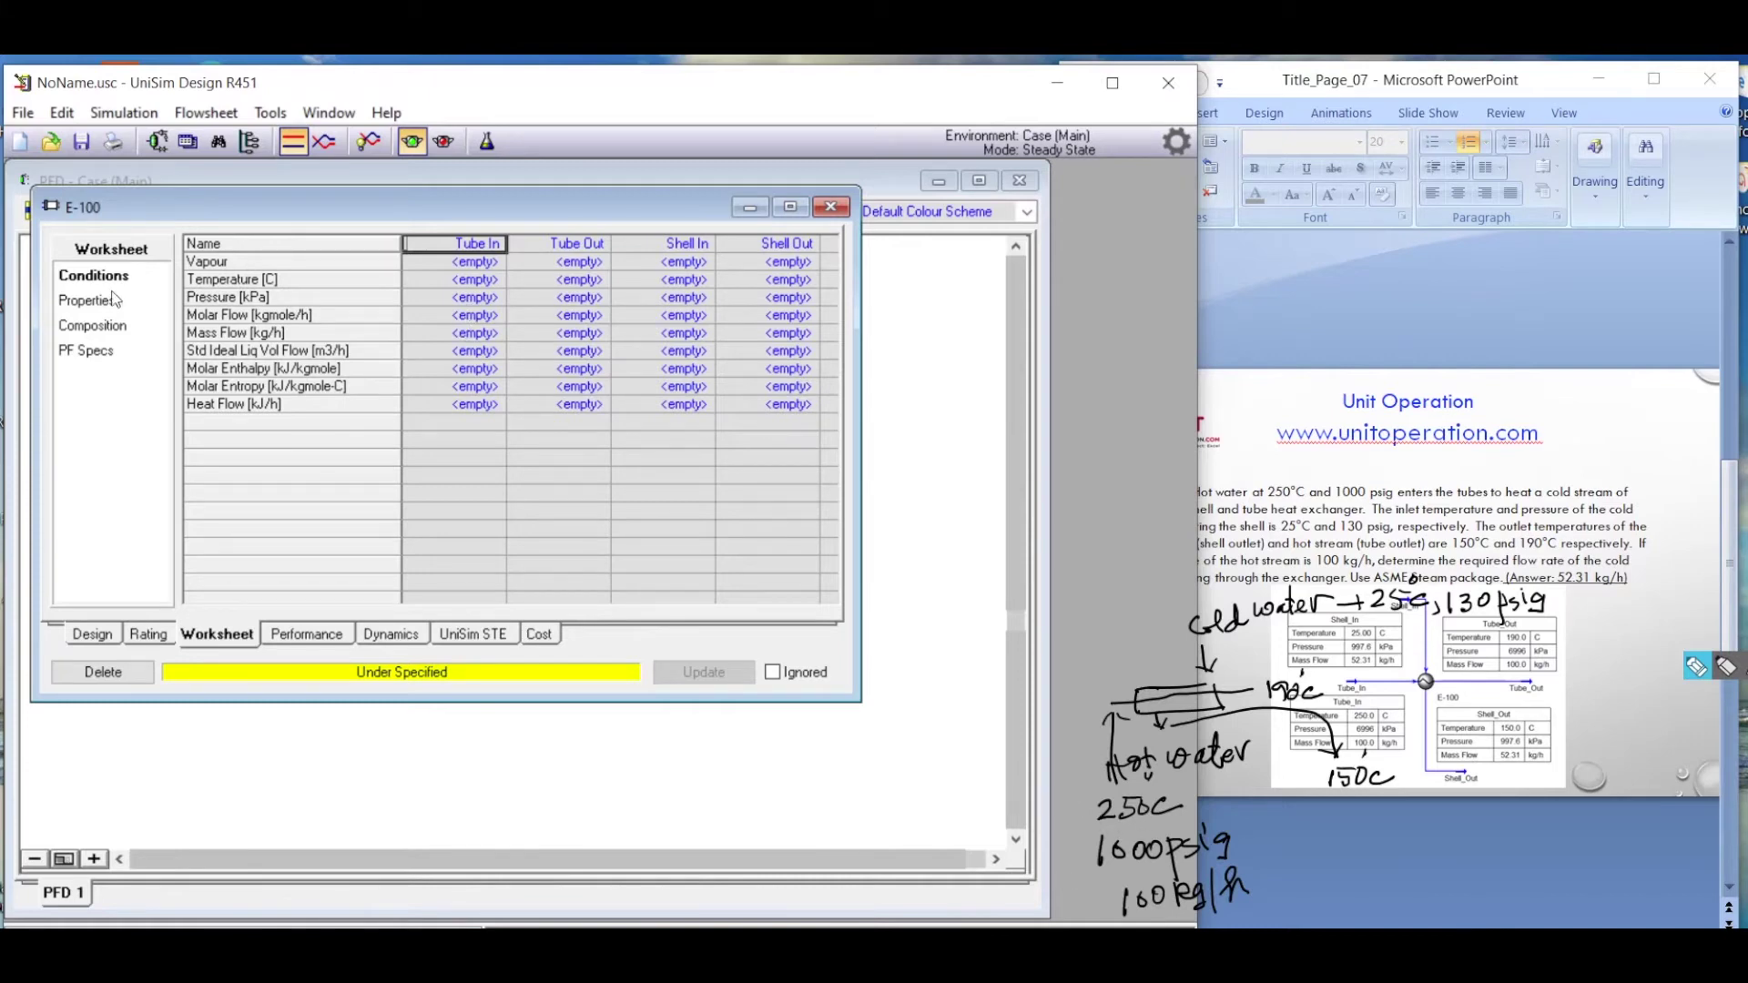
{"action": "left_click", "coordinate": [94, 326]}
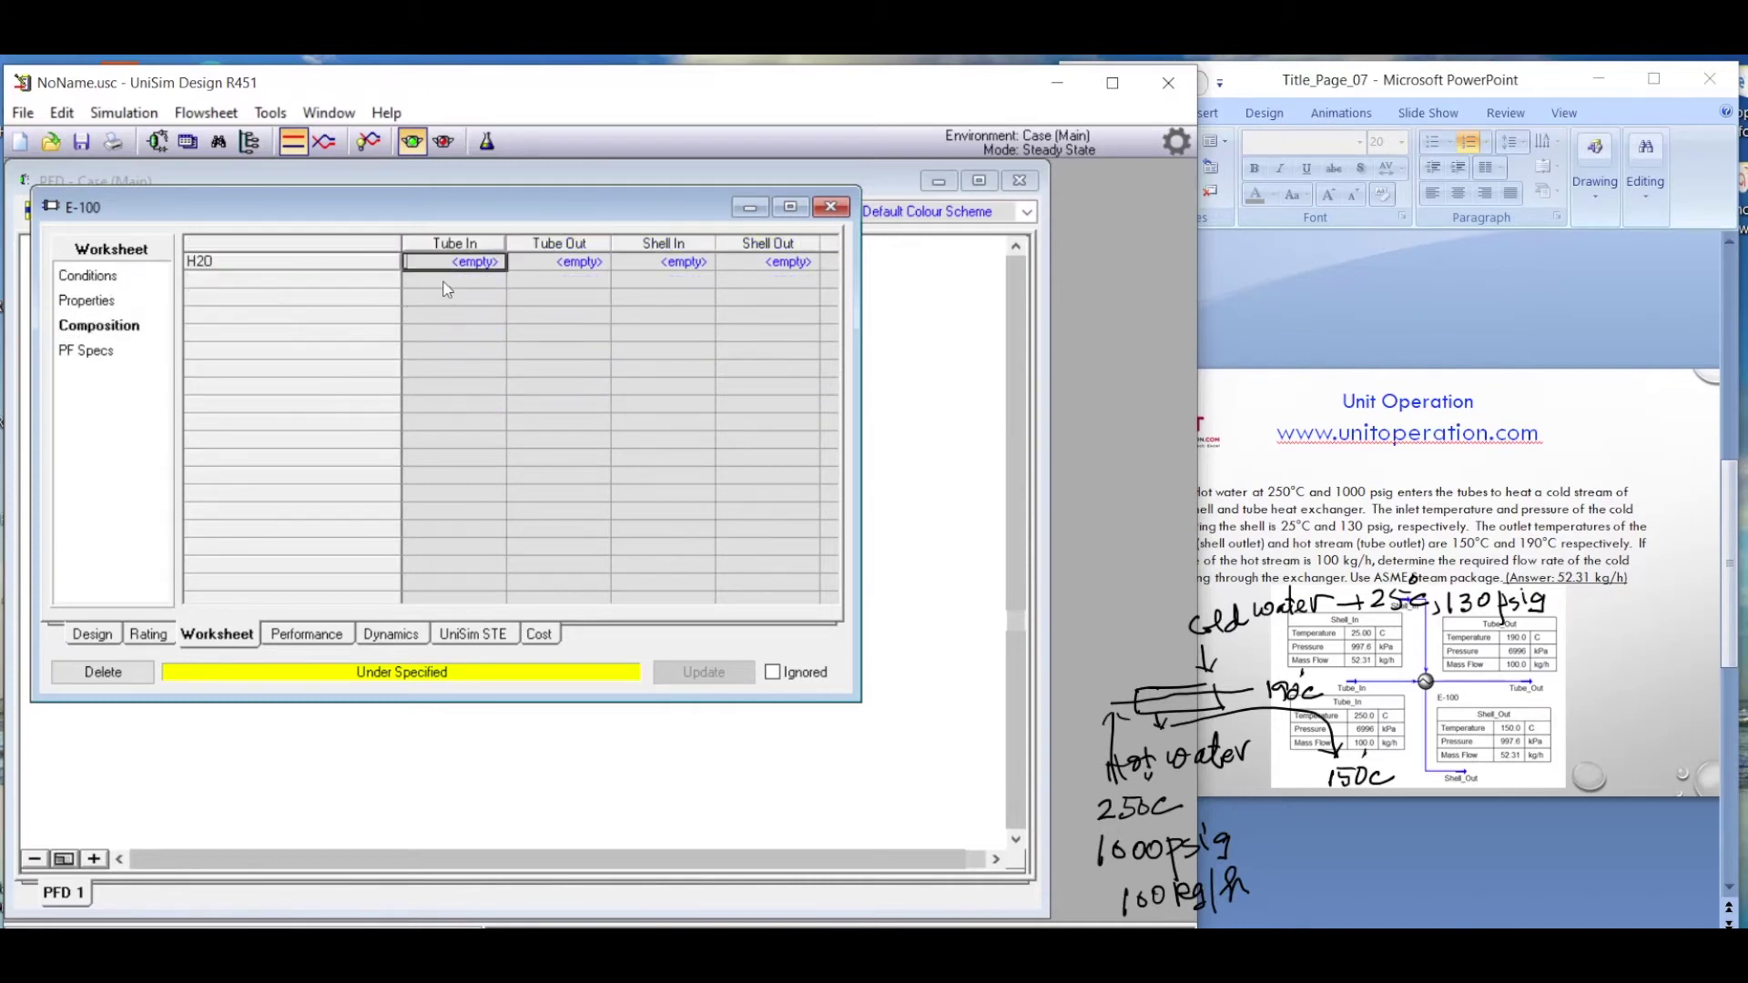
{"action": "type", "text": "1"}
{"action": "key", "text": "Return"}
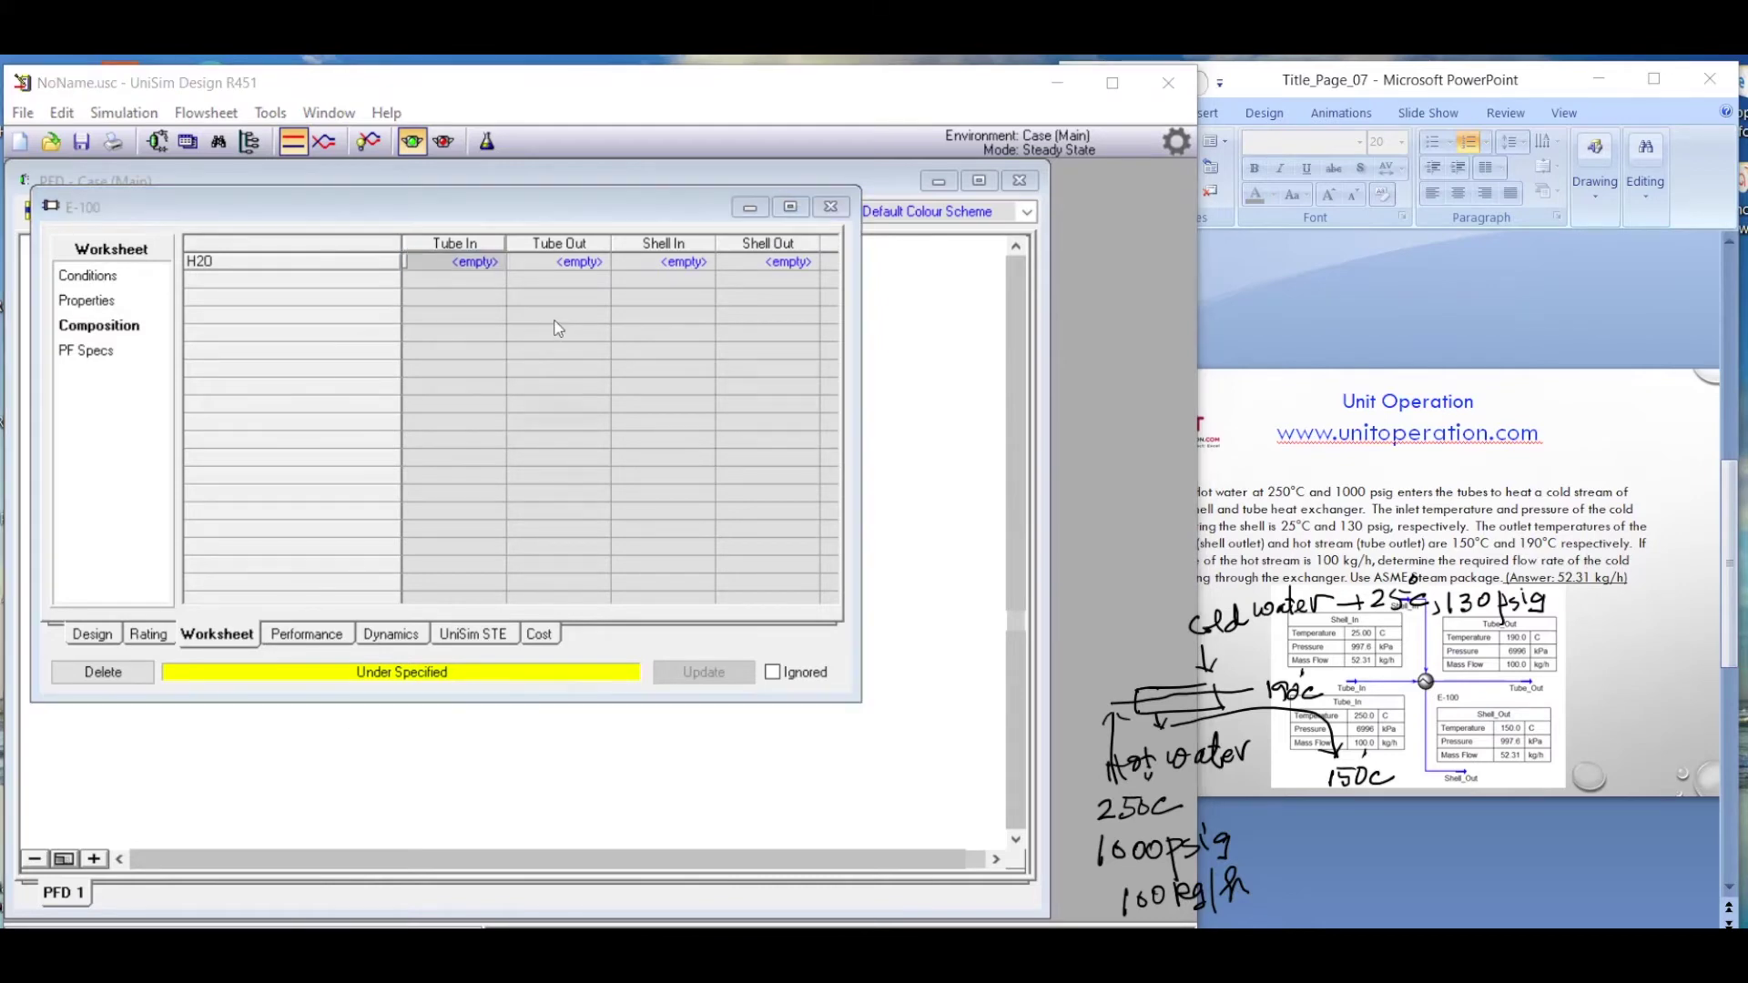
{"action": "key", "text": "Return"}
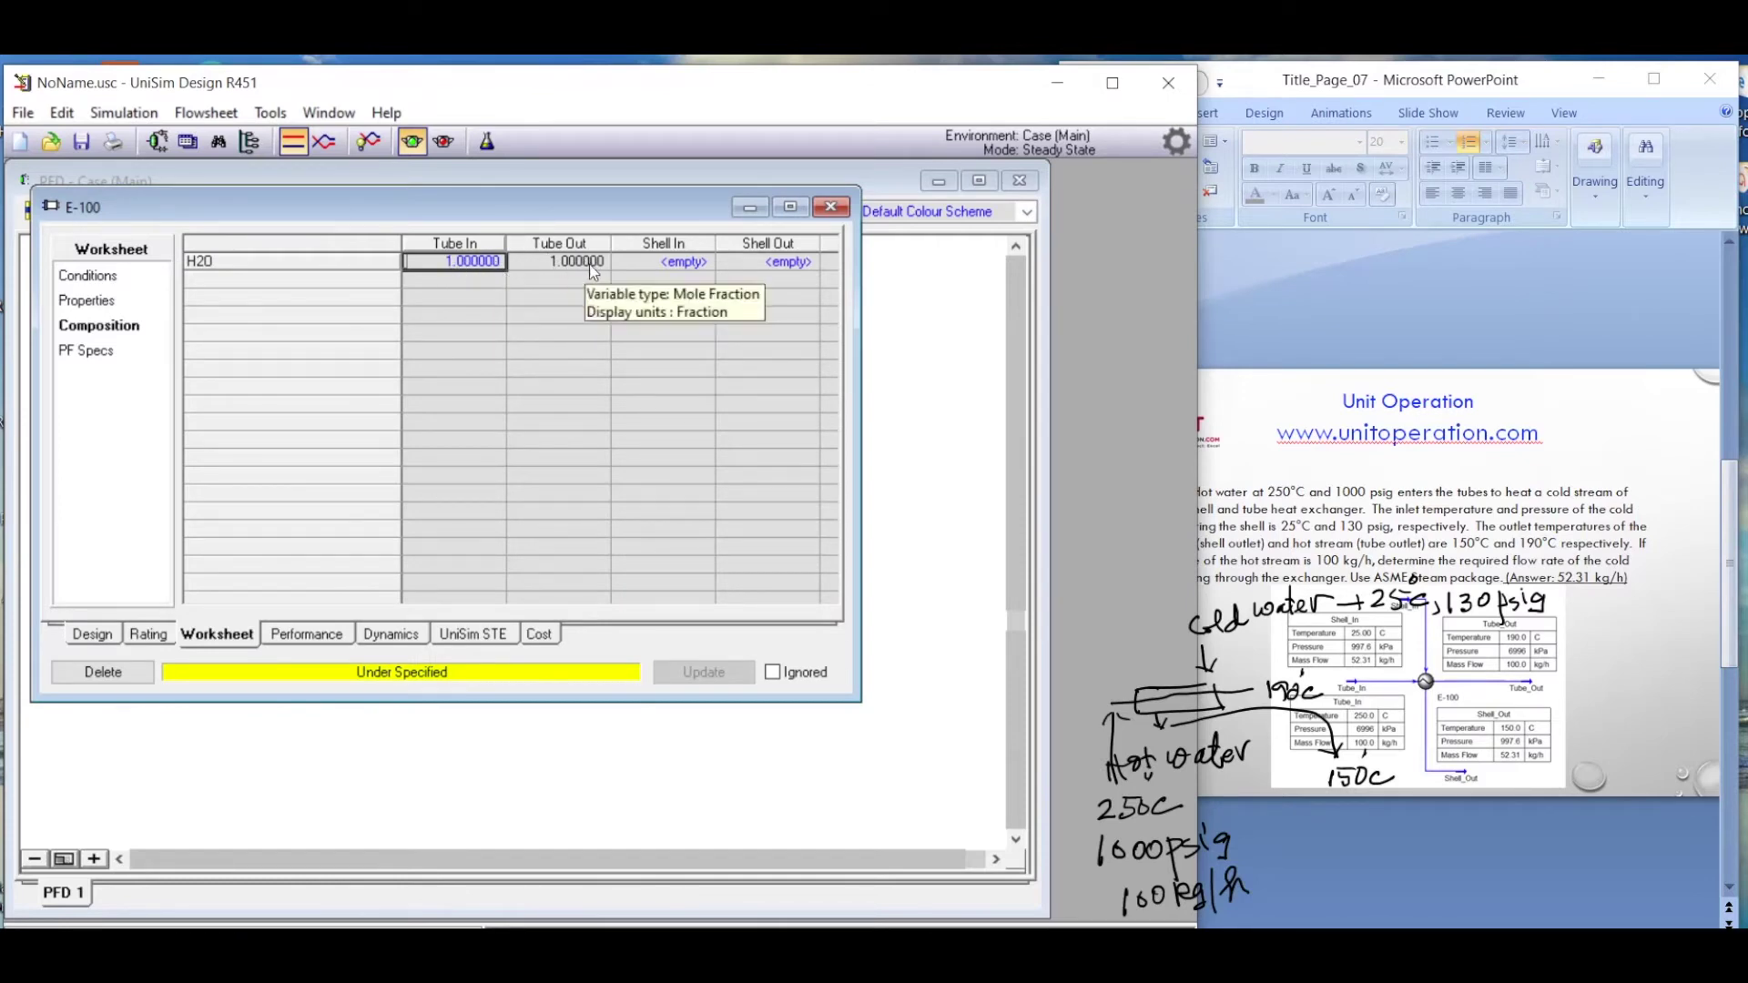
{"action": "left_click", "coordinate": [697, 268]}
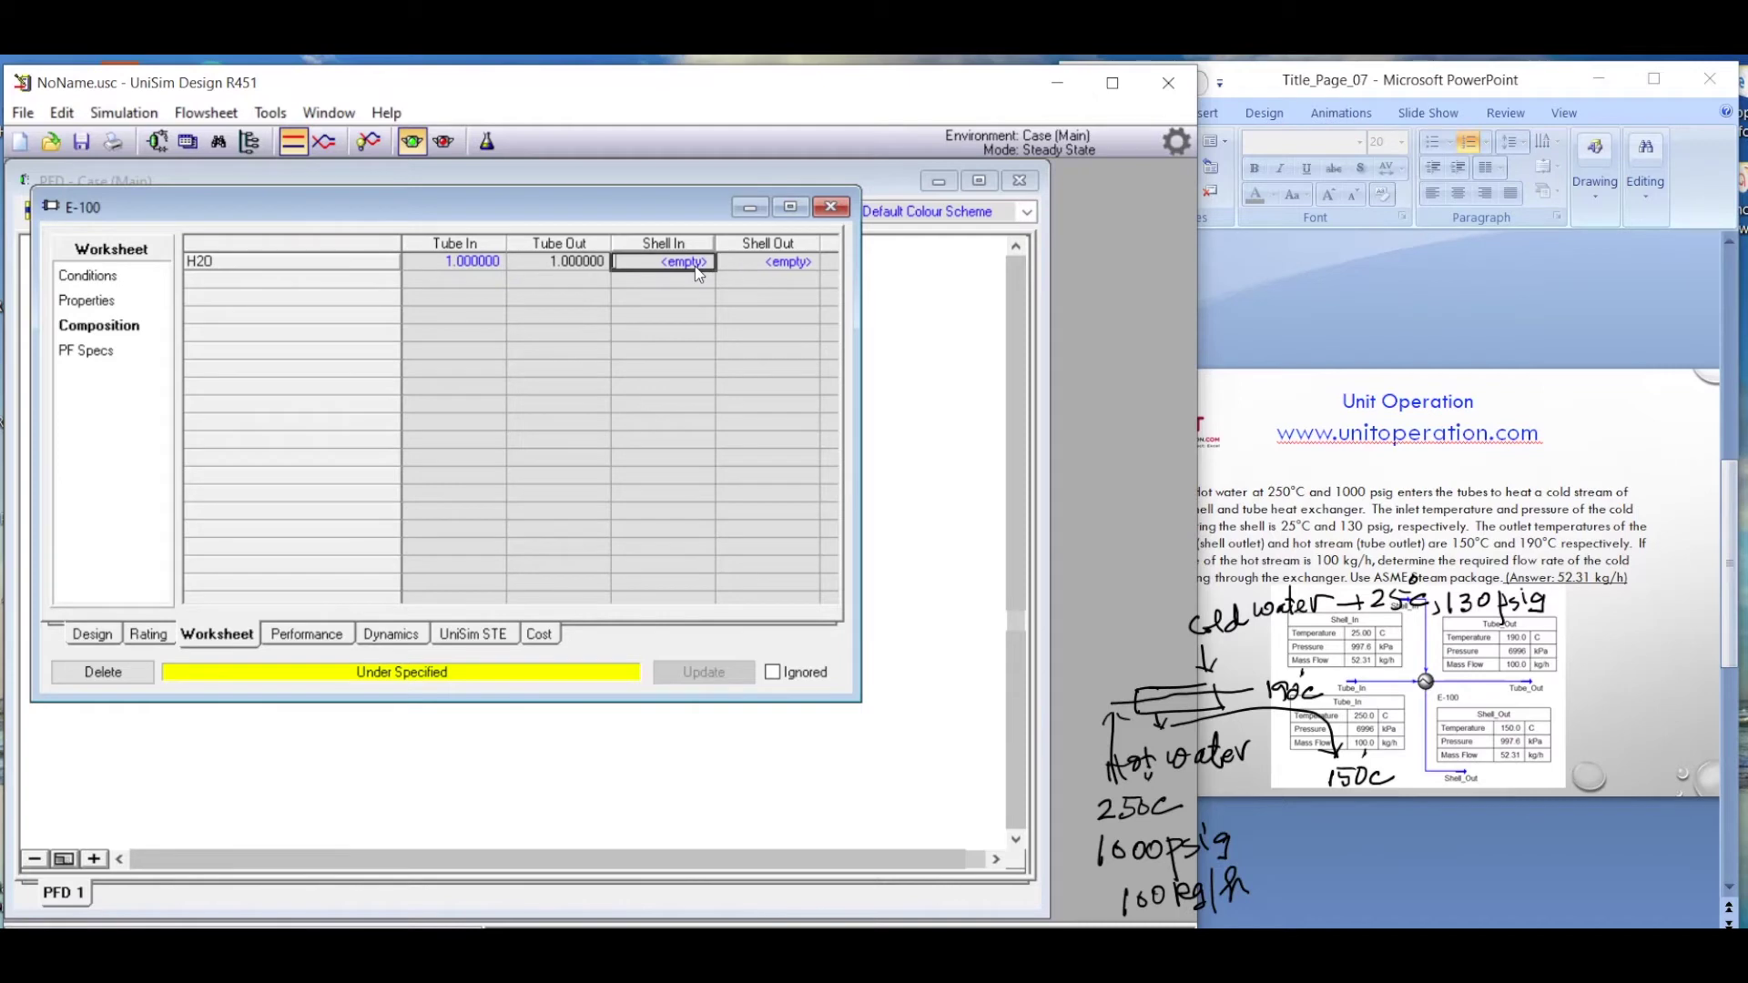
{"action": "double_click", "coordinate": [696, 266]}
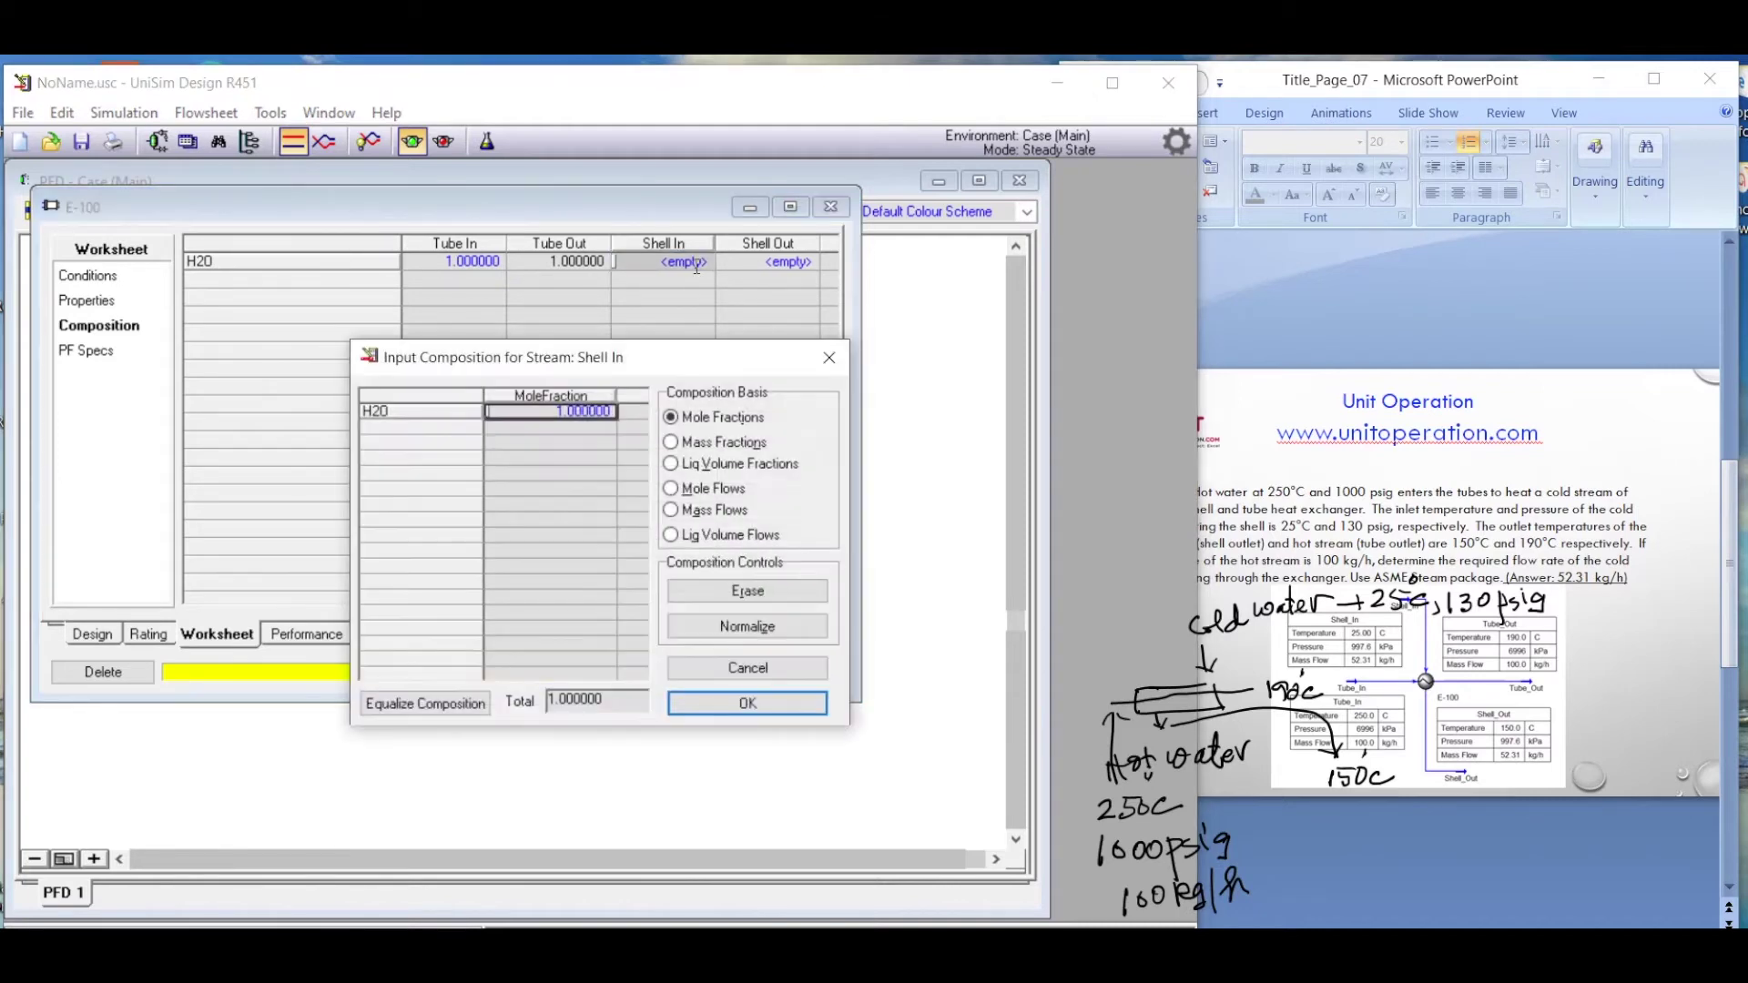
{"action": "key", "text": "Return"}
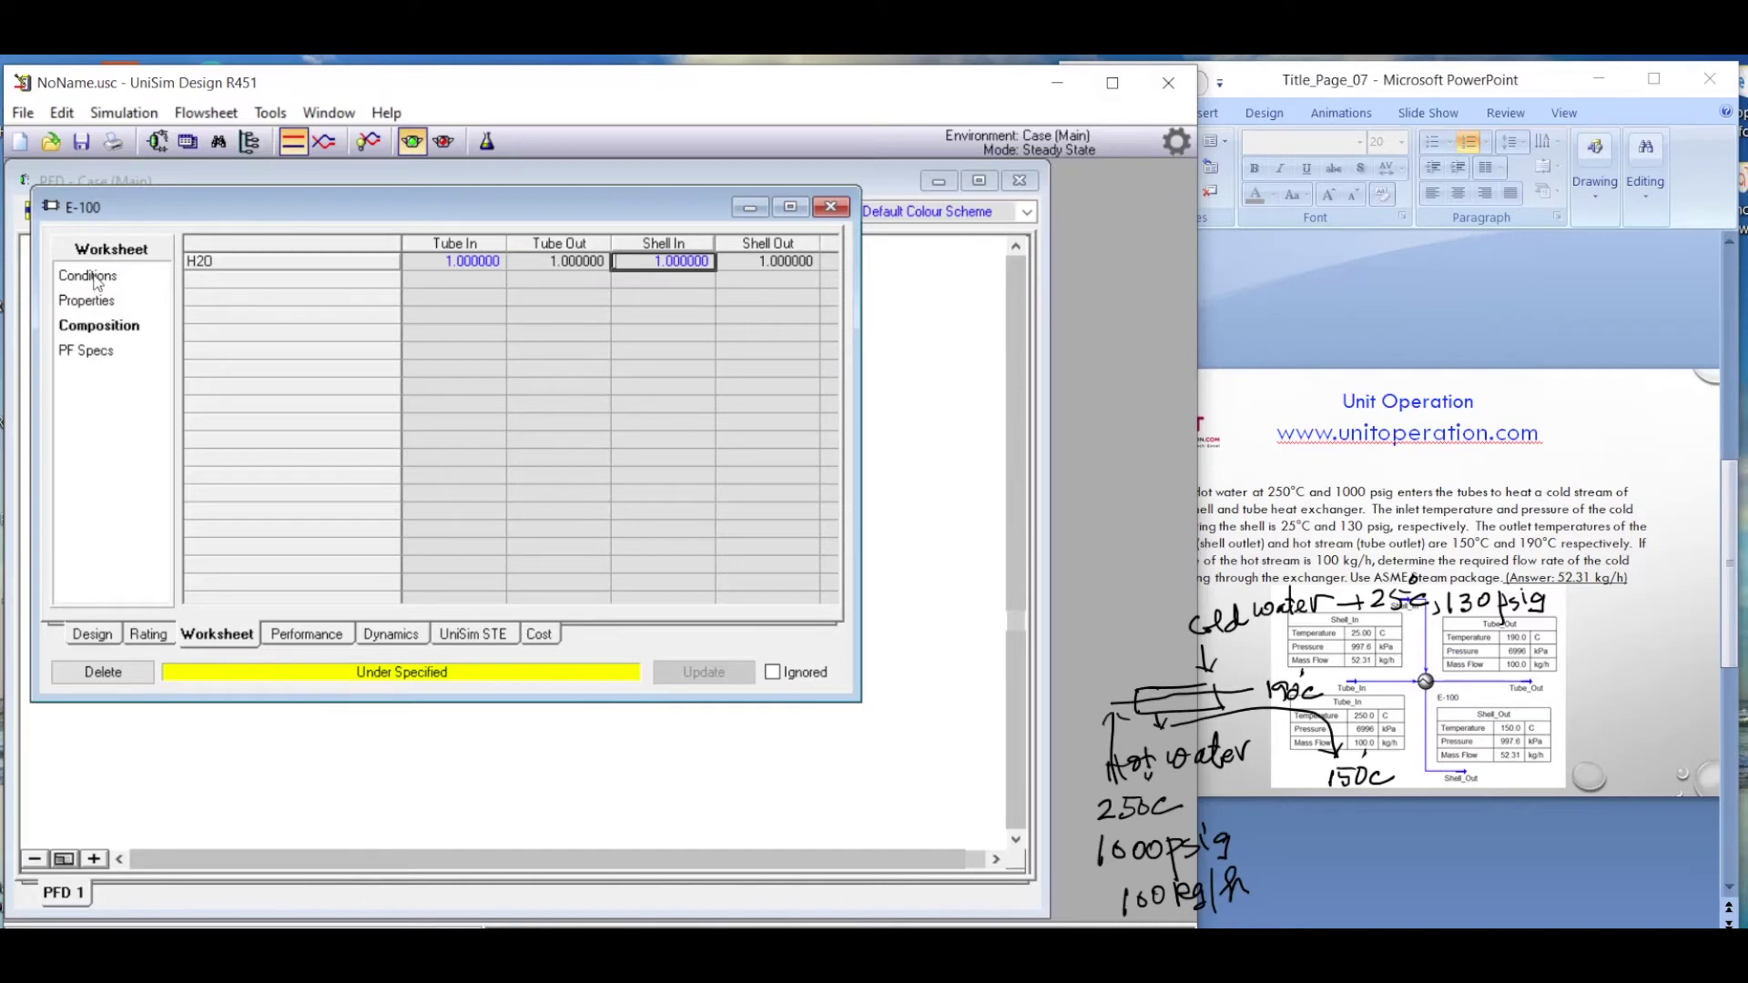
- Set the Tube In stream's temperature to 250 °C and its pressure to 1000 psig in the worksheet conditions
{"action": "left_click", "coordinate": [96, 282]}
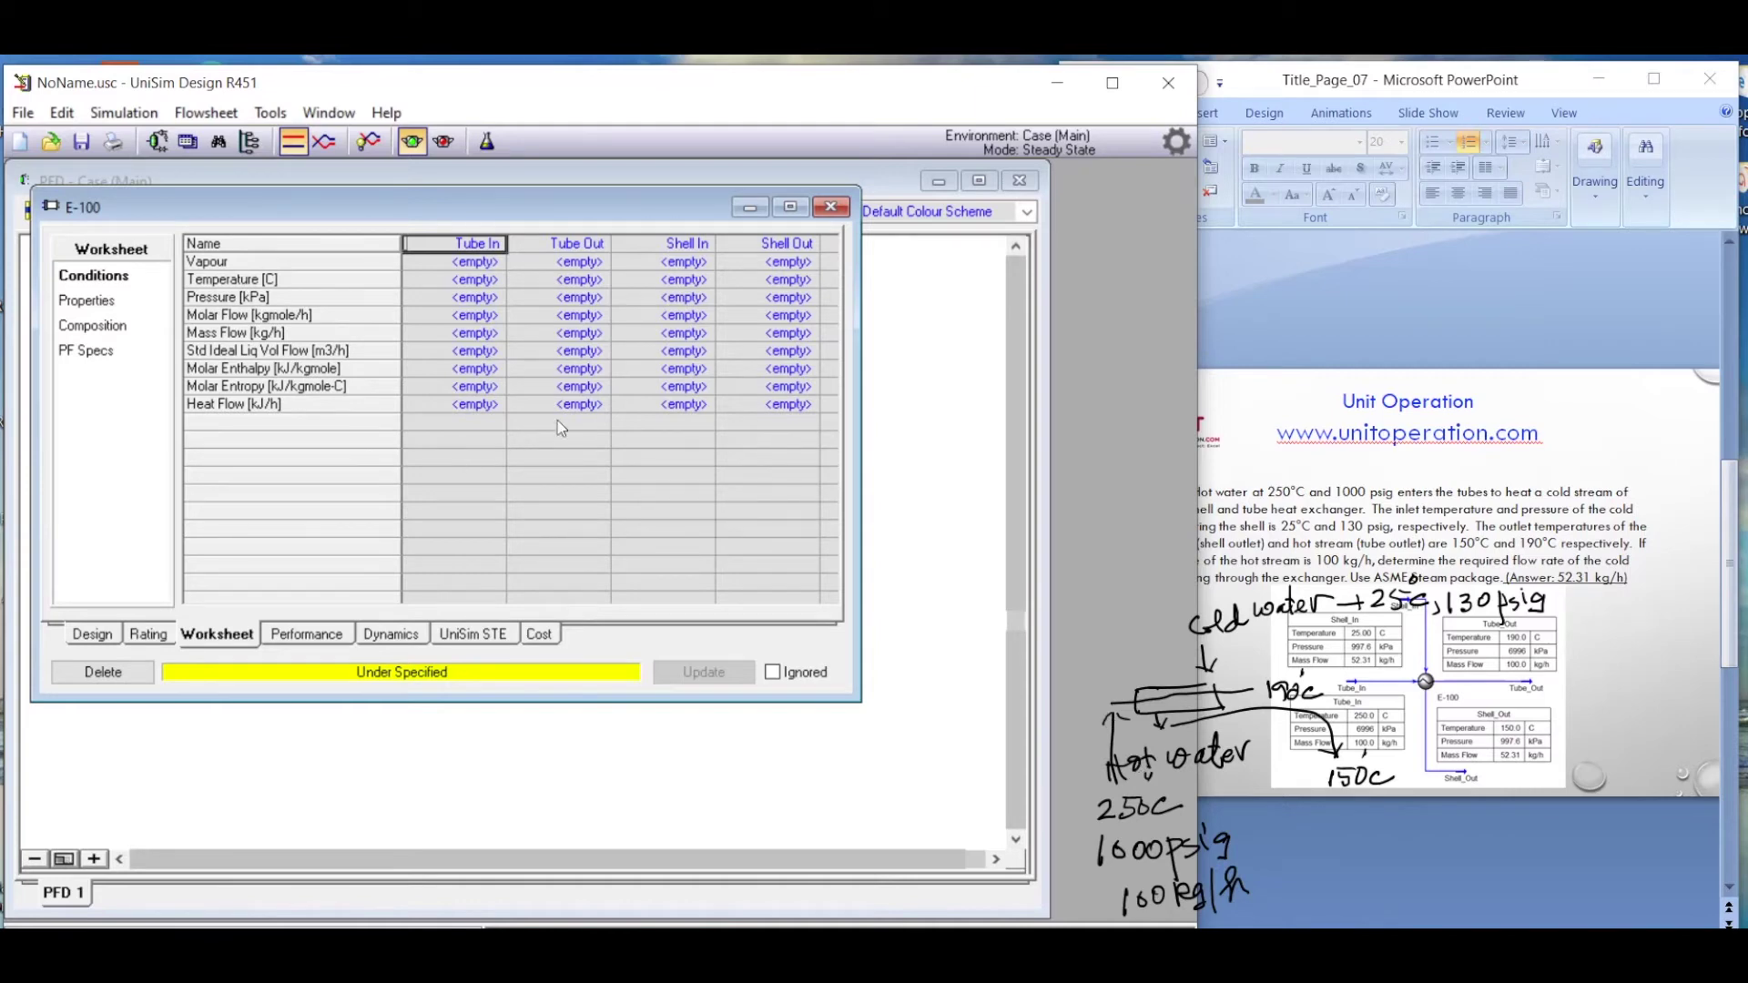
{"action": "left_click", "coordinate": [472, 282]}
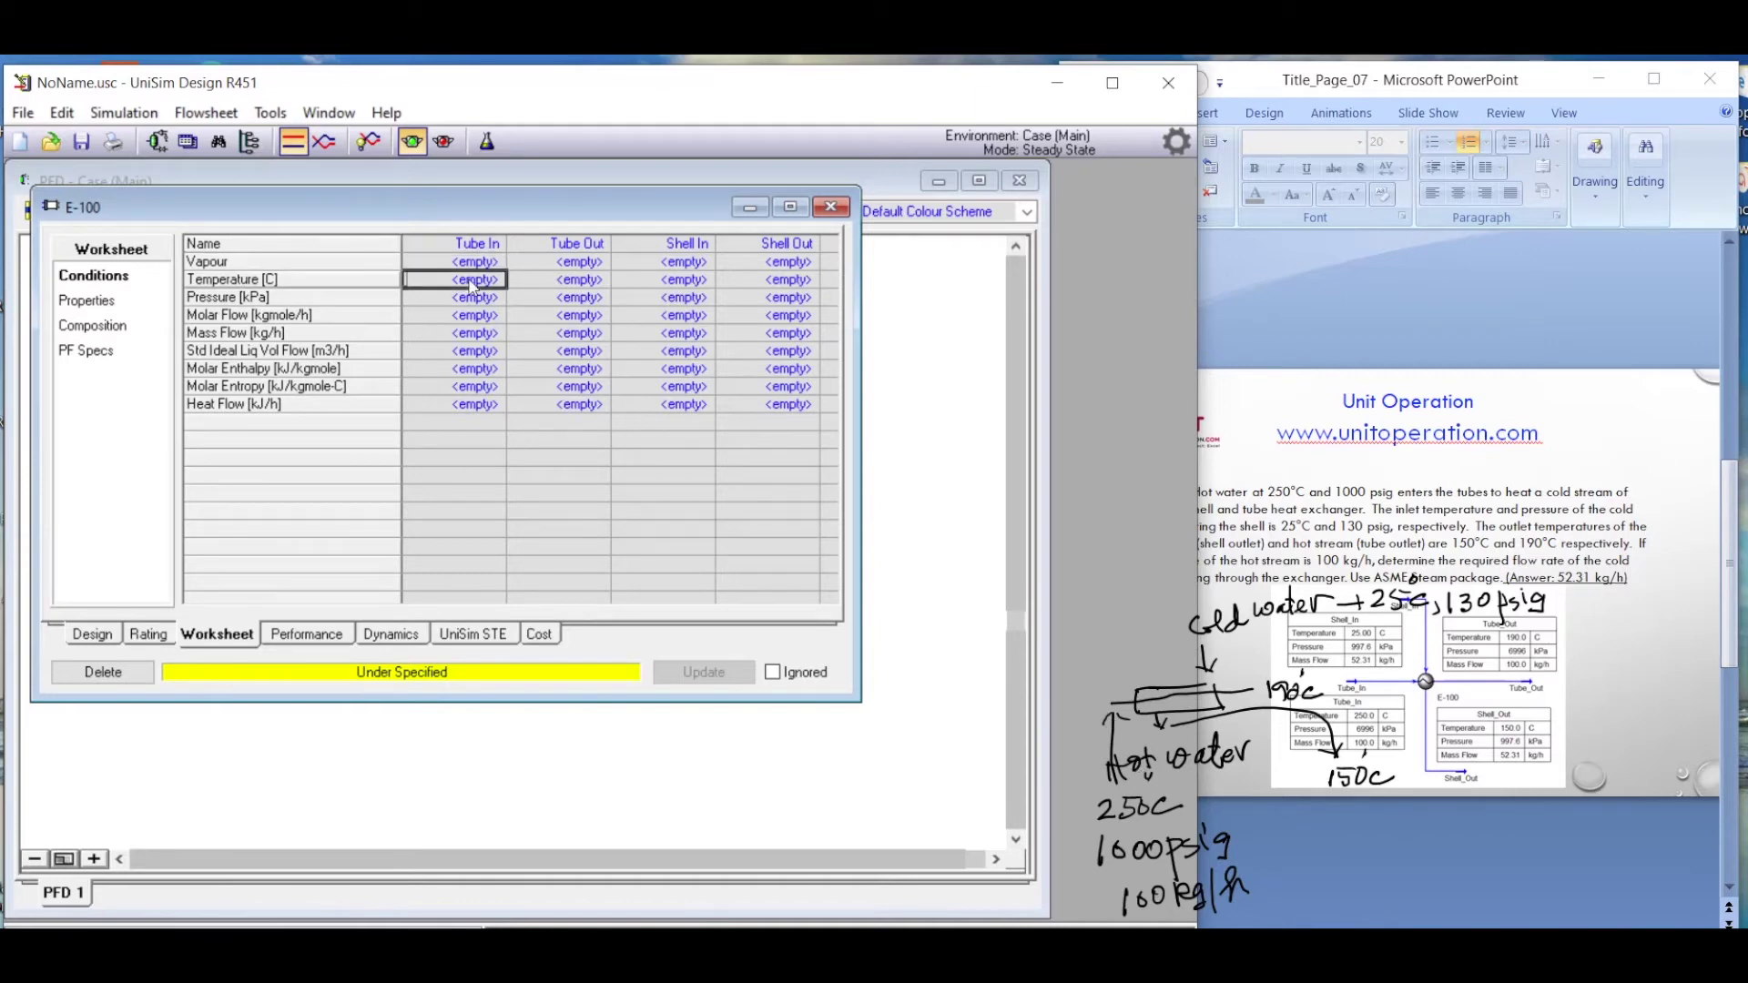
{"action": "type", "text": "25"}
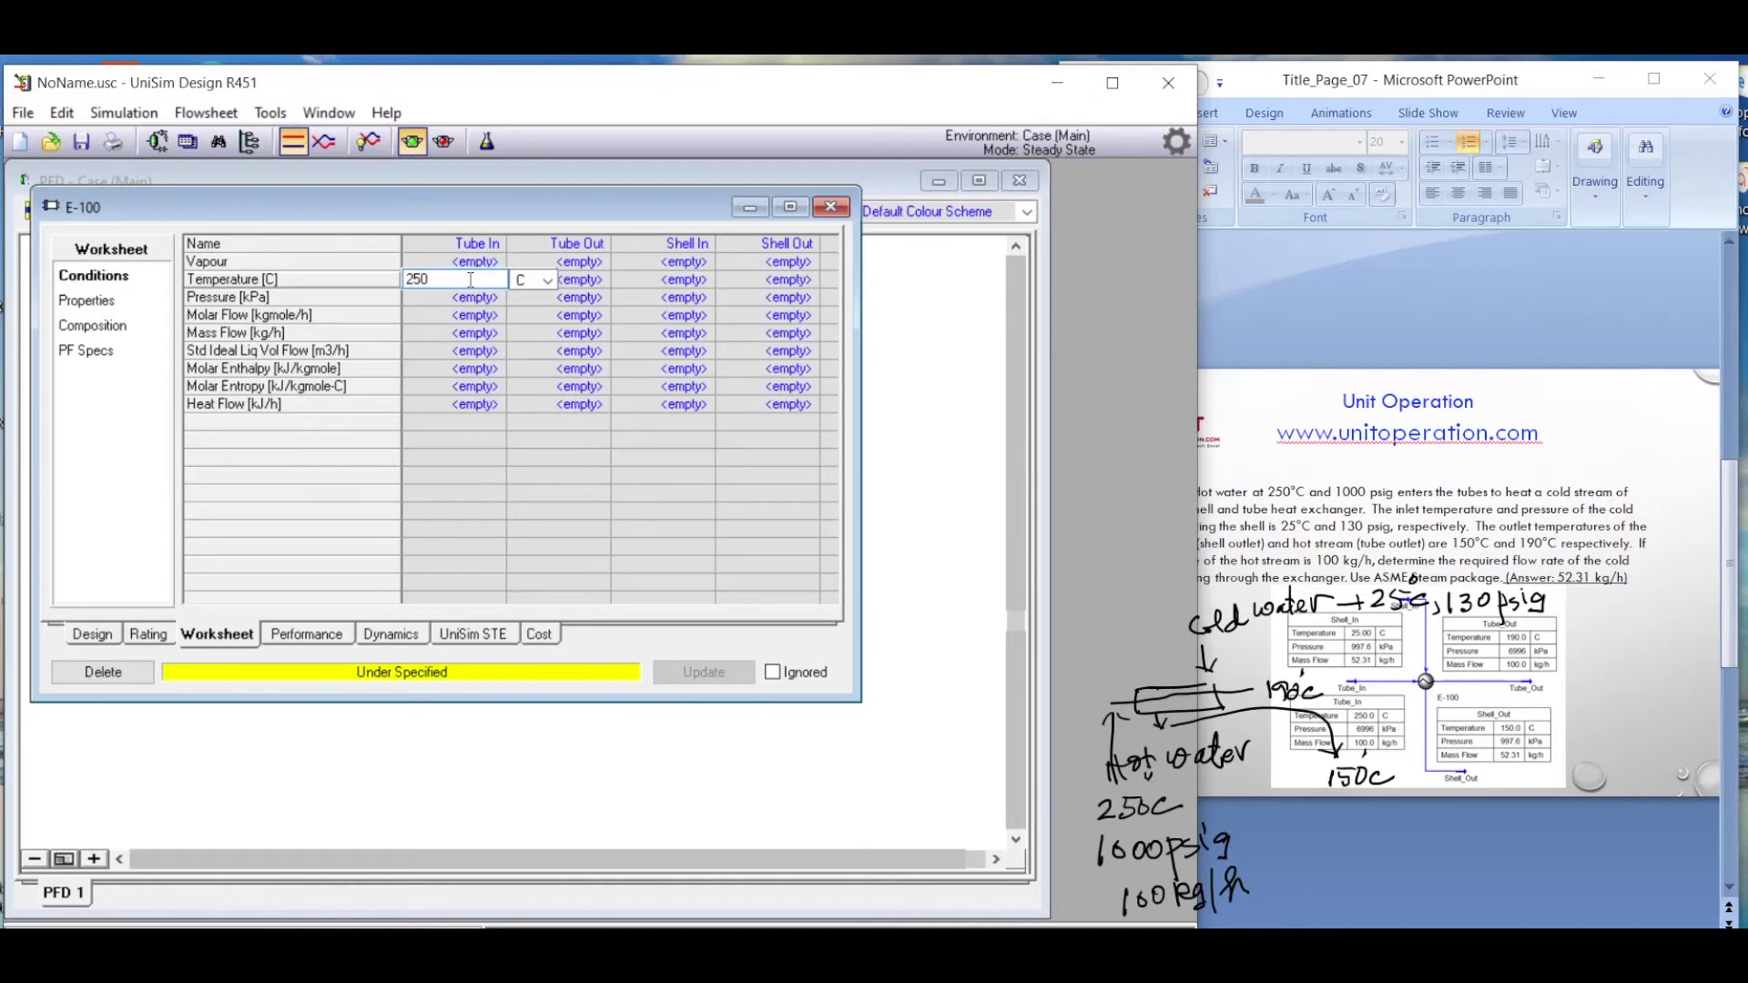
{"action": "type", "text": "0"}
{"action": "key", "text": "Return"}
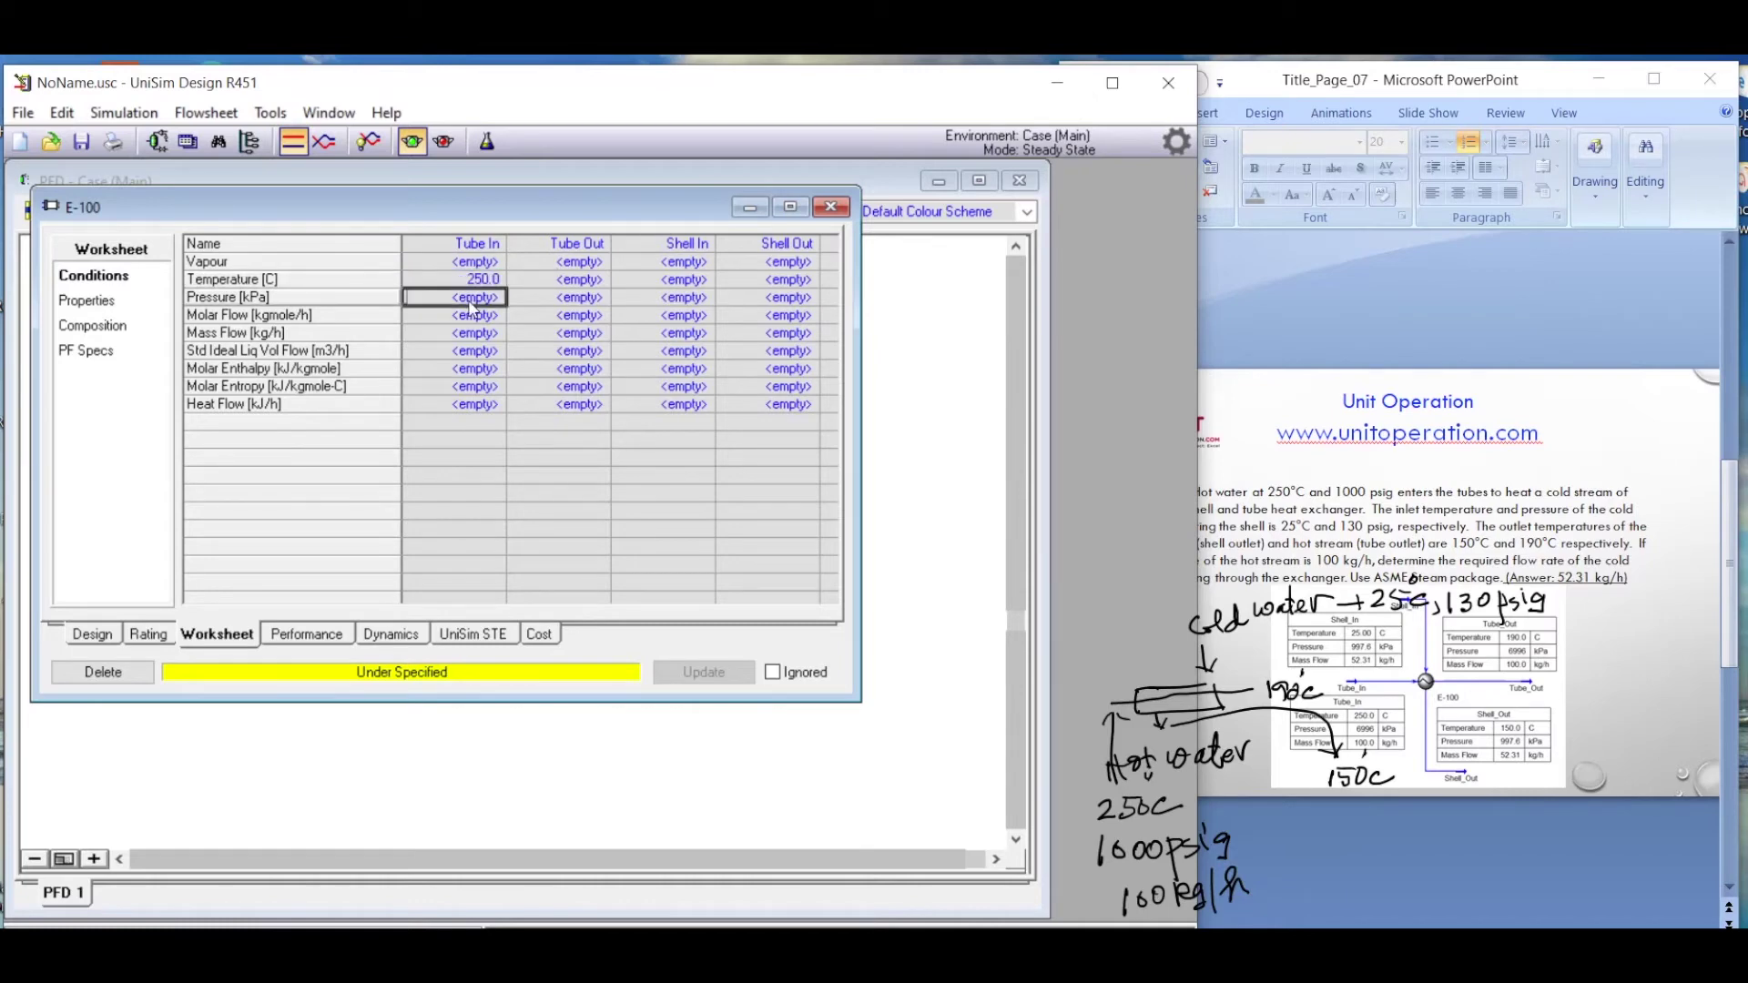
{"action": "type", "text": "1000"}
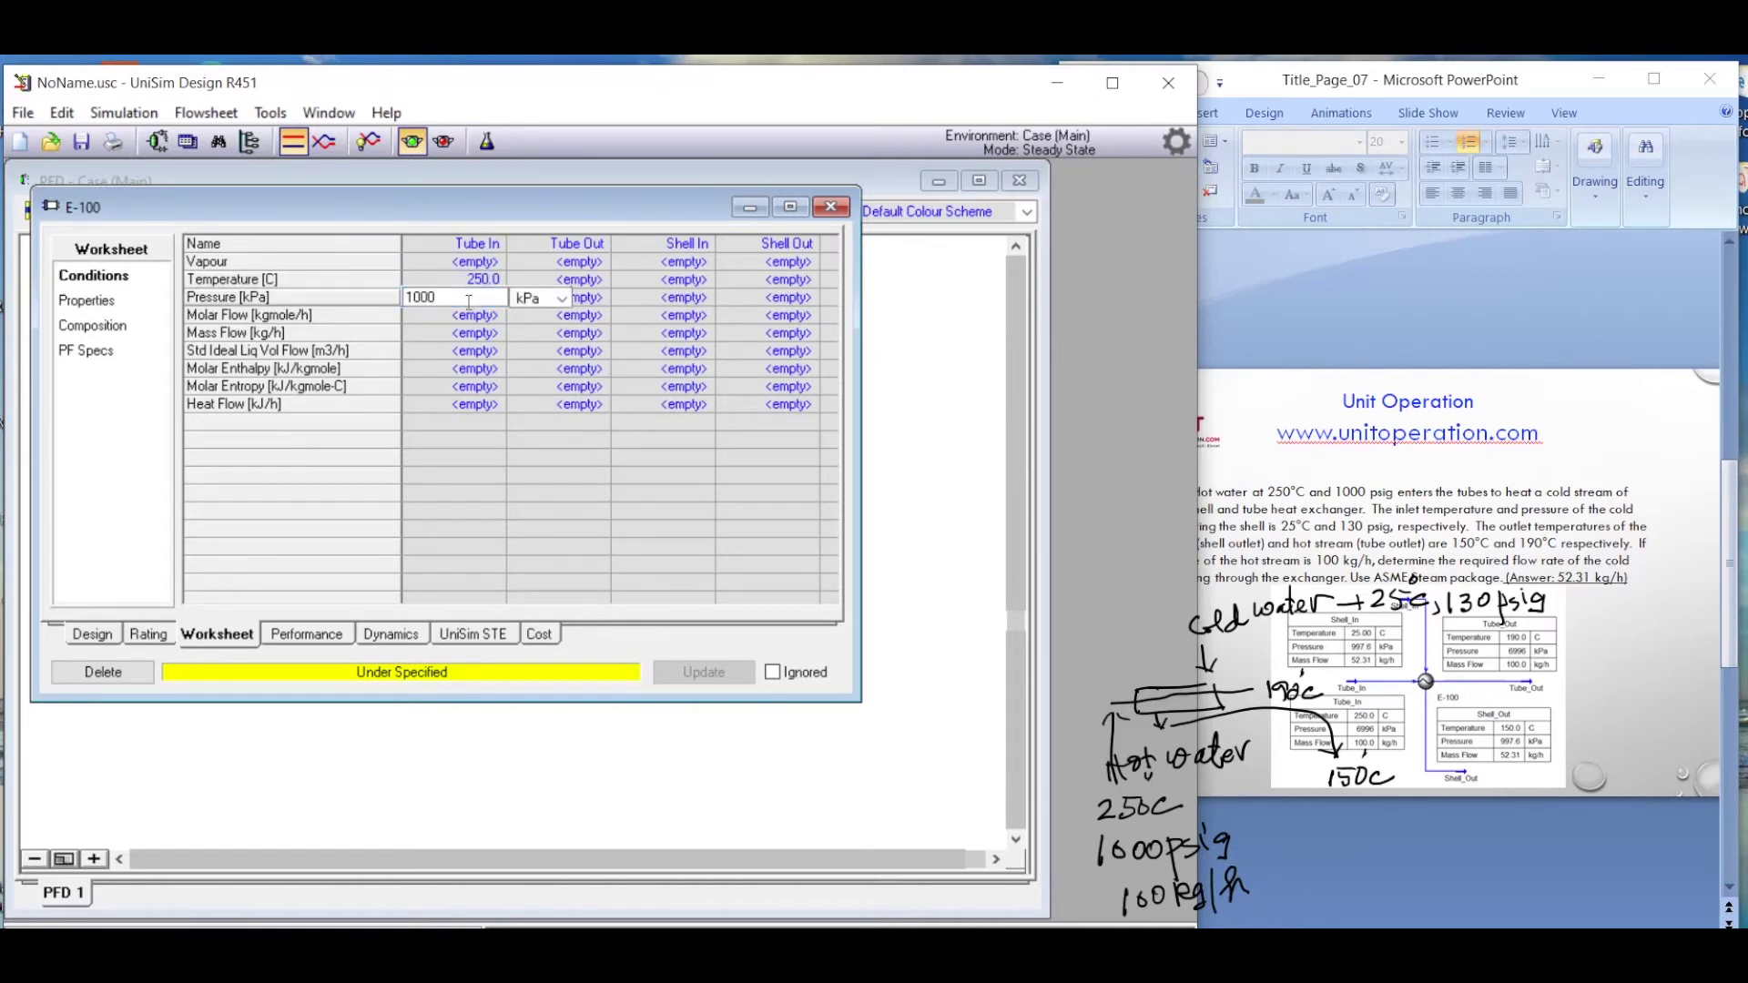
{"action": "left_click", "coordinate": [560, 296]}
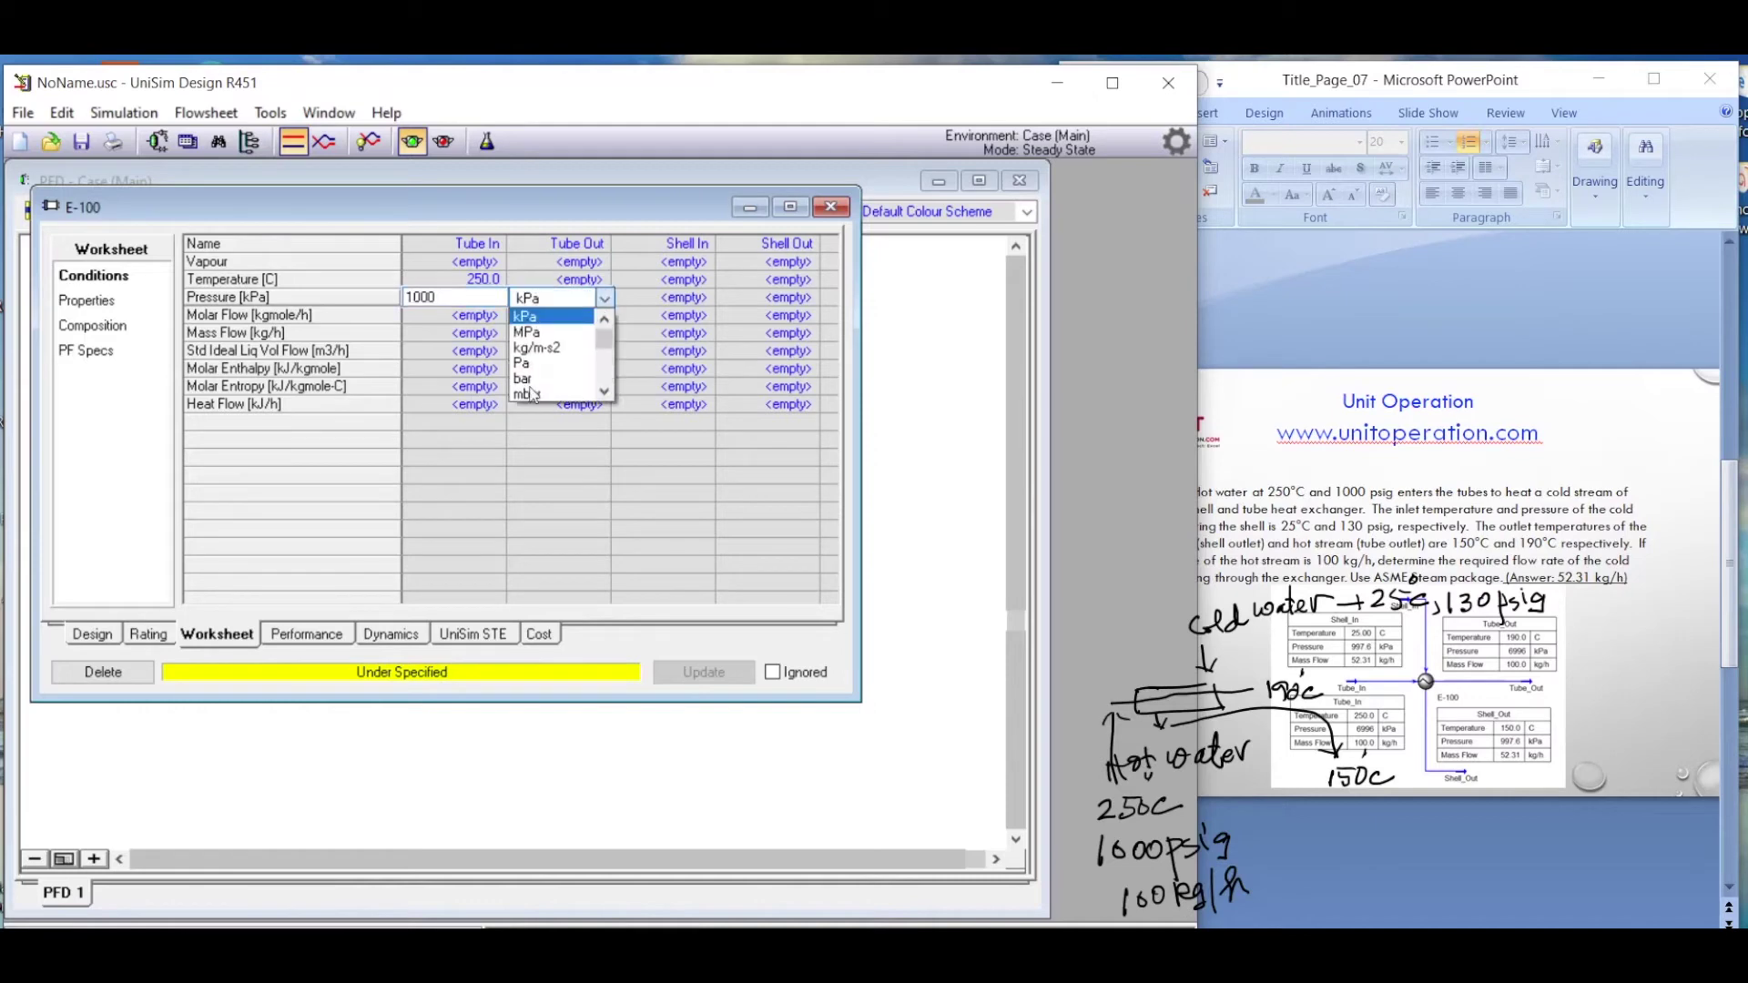
{"action": "left_click", "coordinate": [603, 393]}
{"action": "left_click", "coordinate": [602, 393]}
{"action": "left_click", "coordinate": [603, 394]}
{"action": "left_click", "coordinate": [603, 393]}
{"action": "left_click", "coordinate": [603, 393]}
{"action": "left_click", "coordinate": [533, 393]}
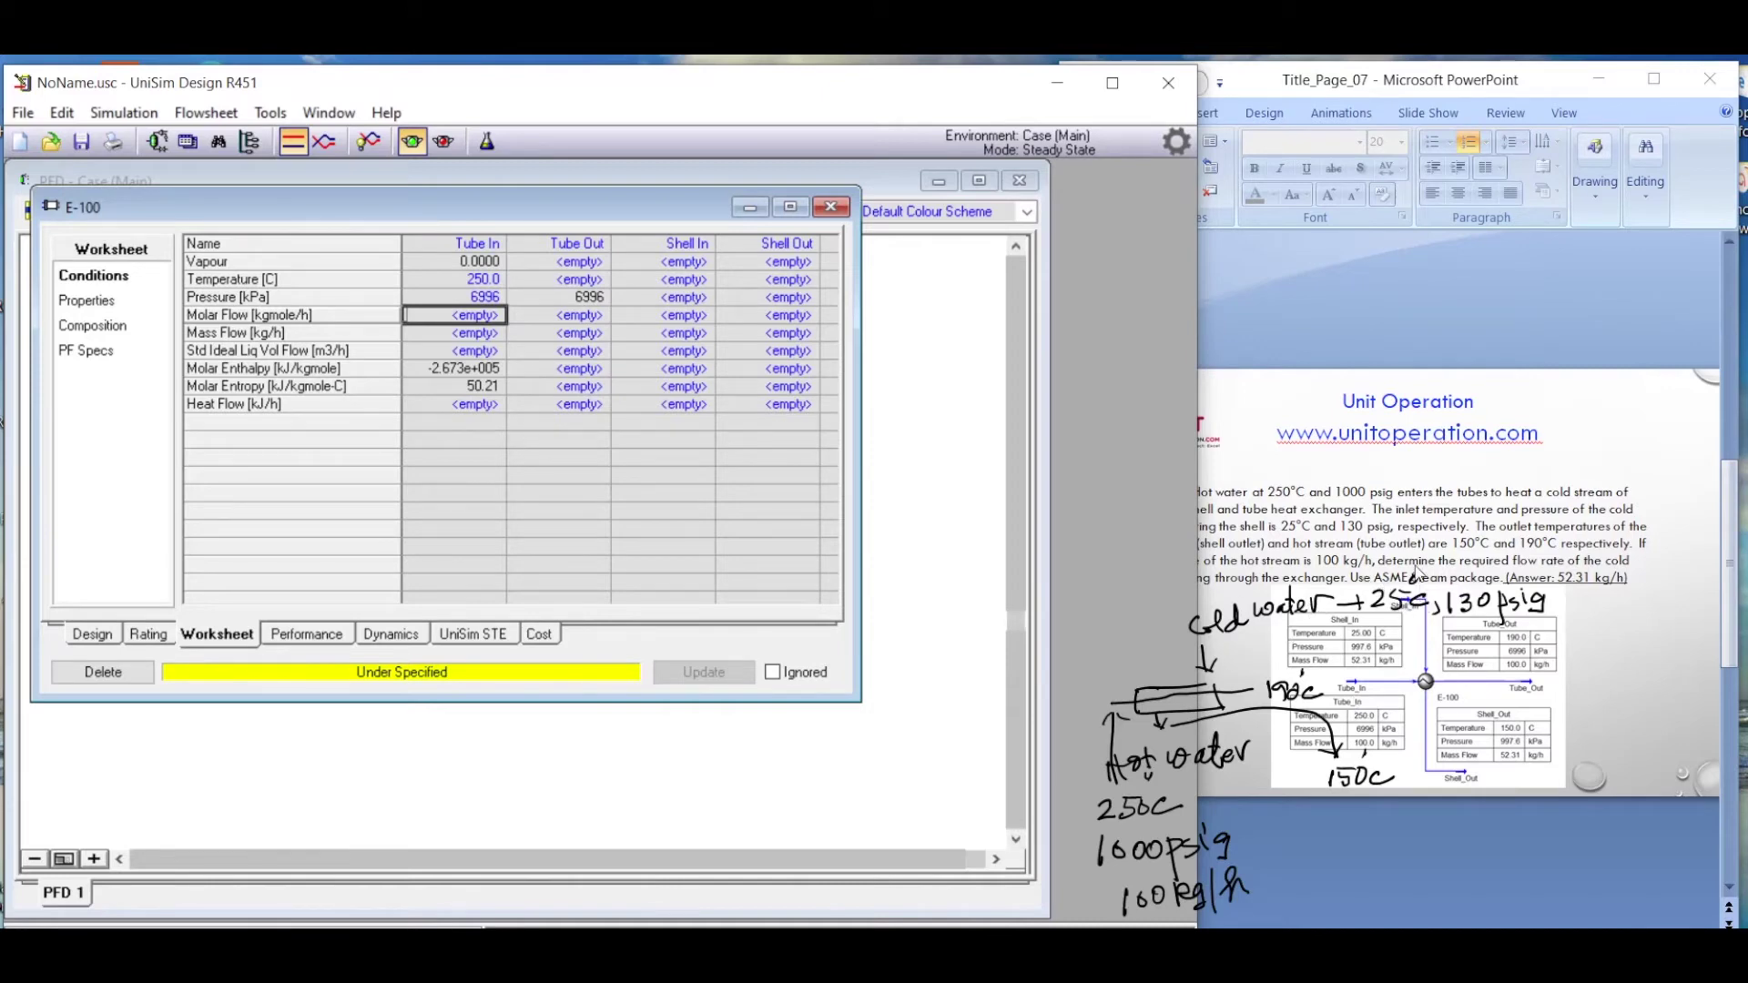
- Set the Shell In stream's temperature to 25 °C and its pressure to 130 psig
{"action": "left_click", "coordinate": [1613, 605]}
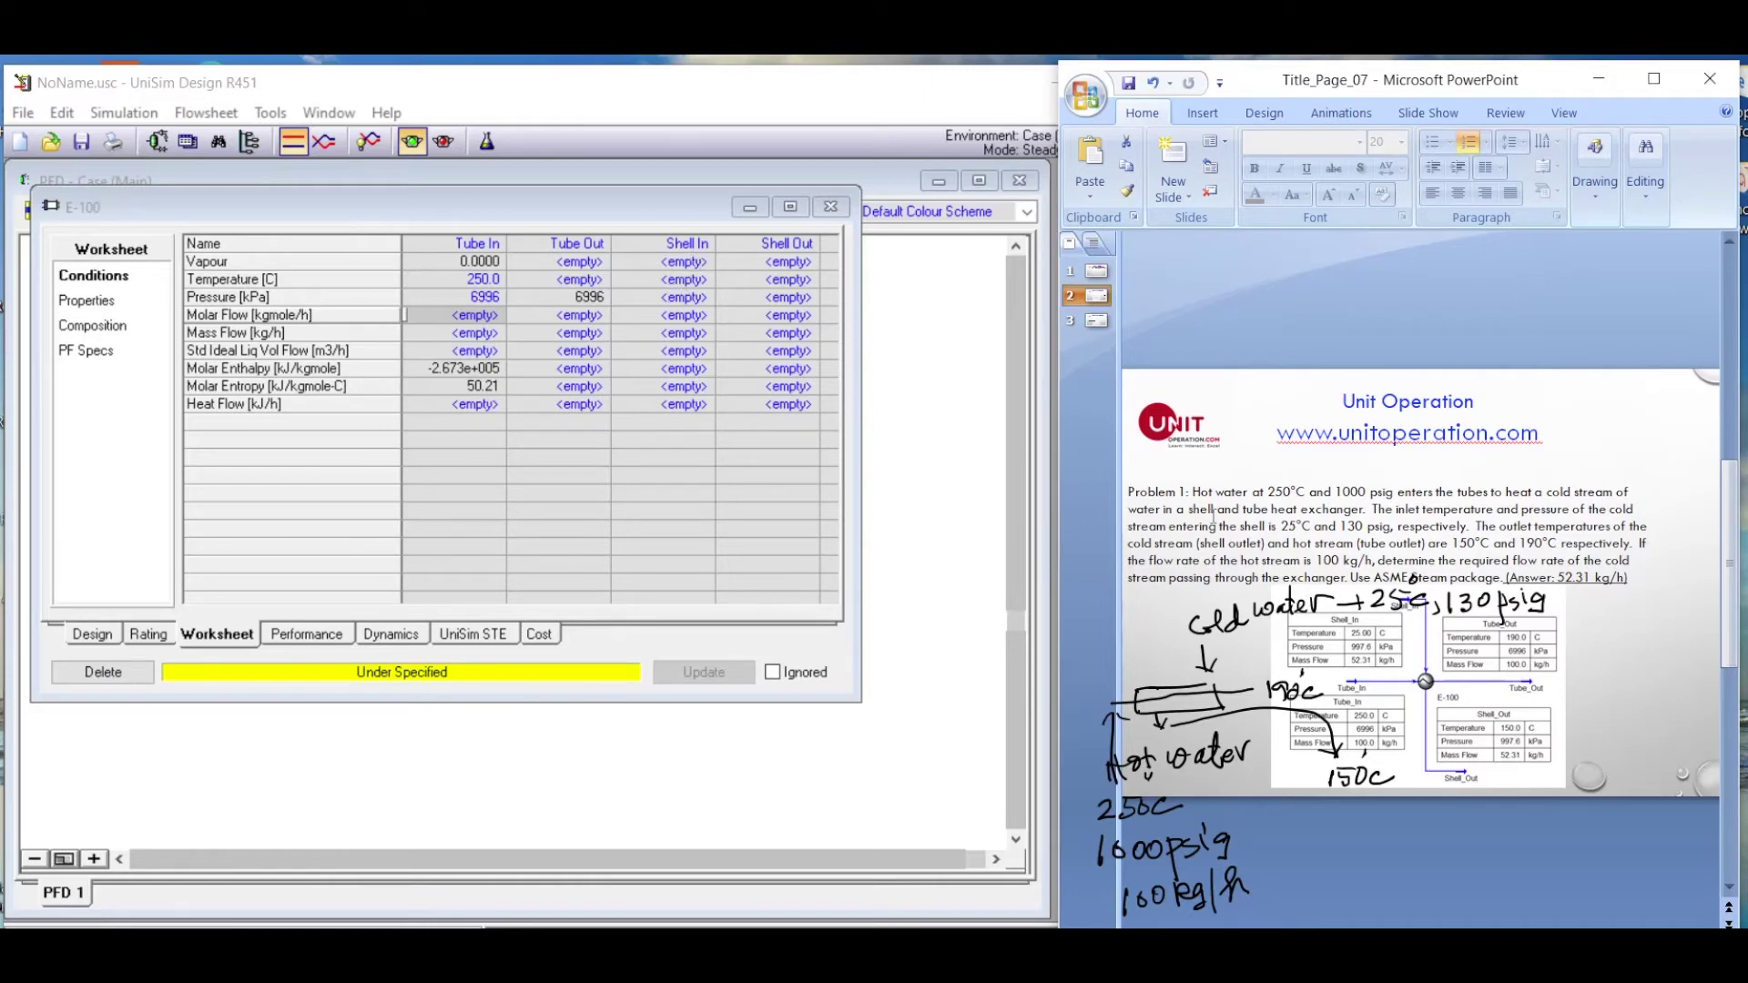
{"action": "left_click", "coordinate": [673, 285]}
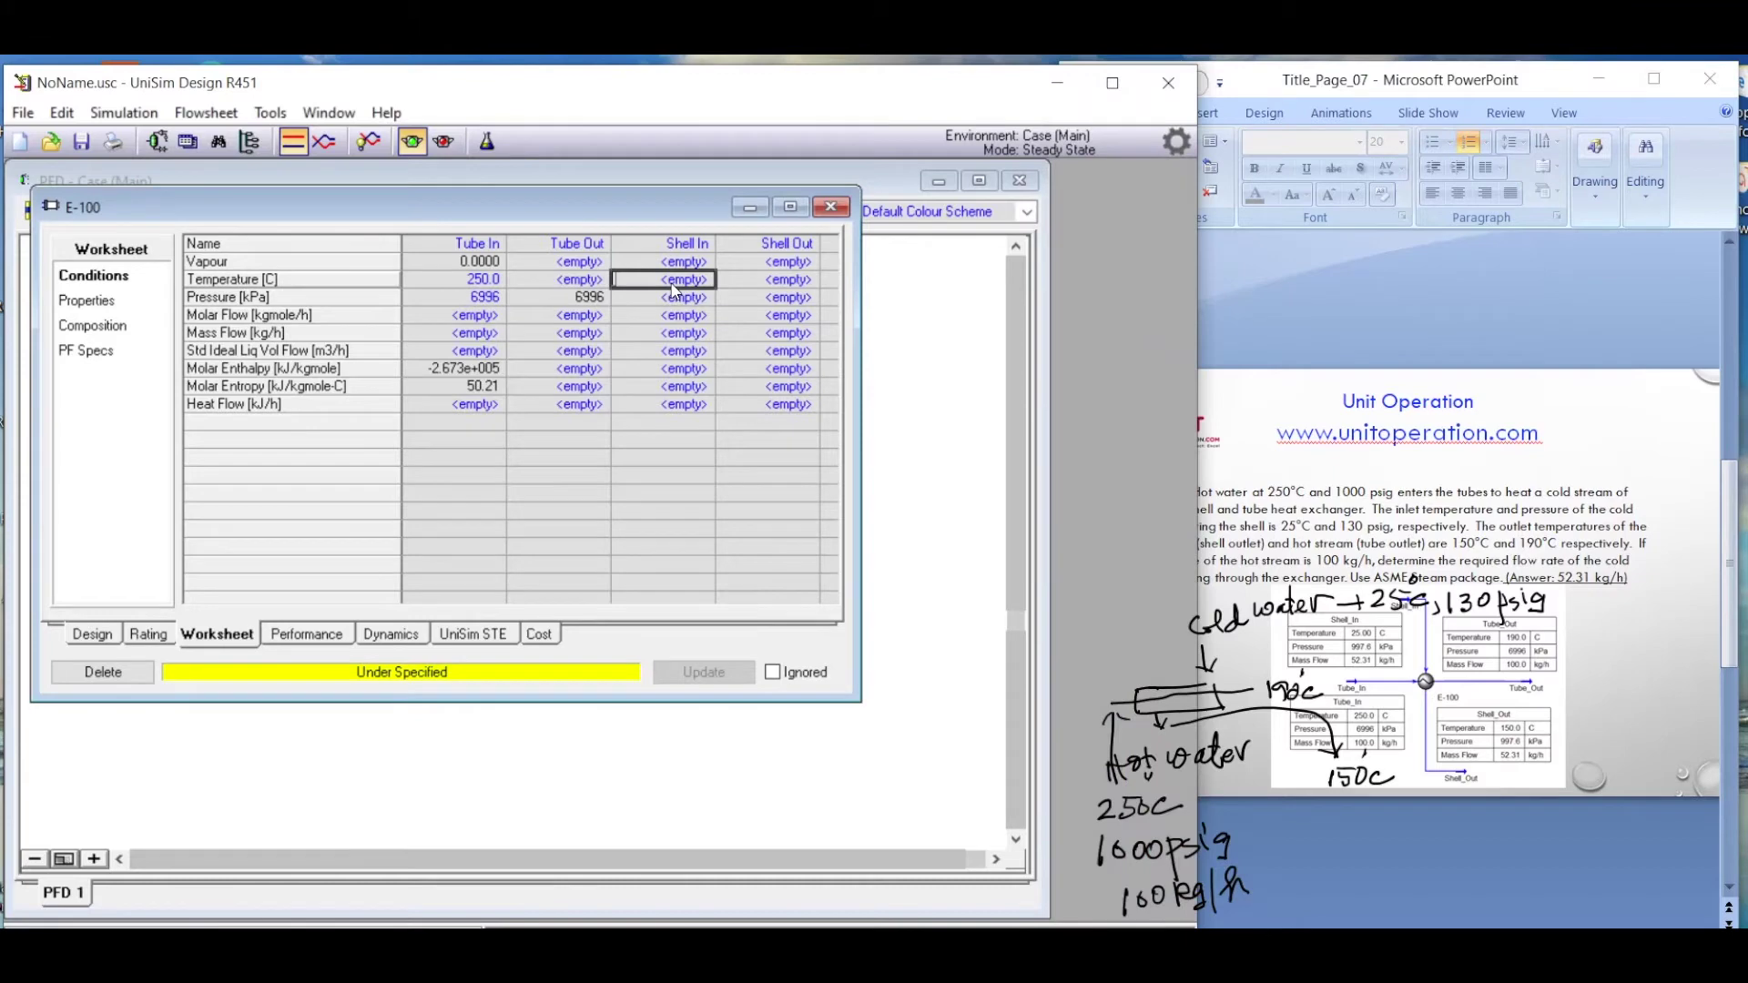
{"action": "type", "text": "25"}
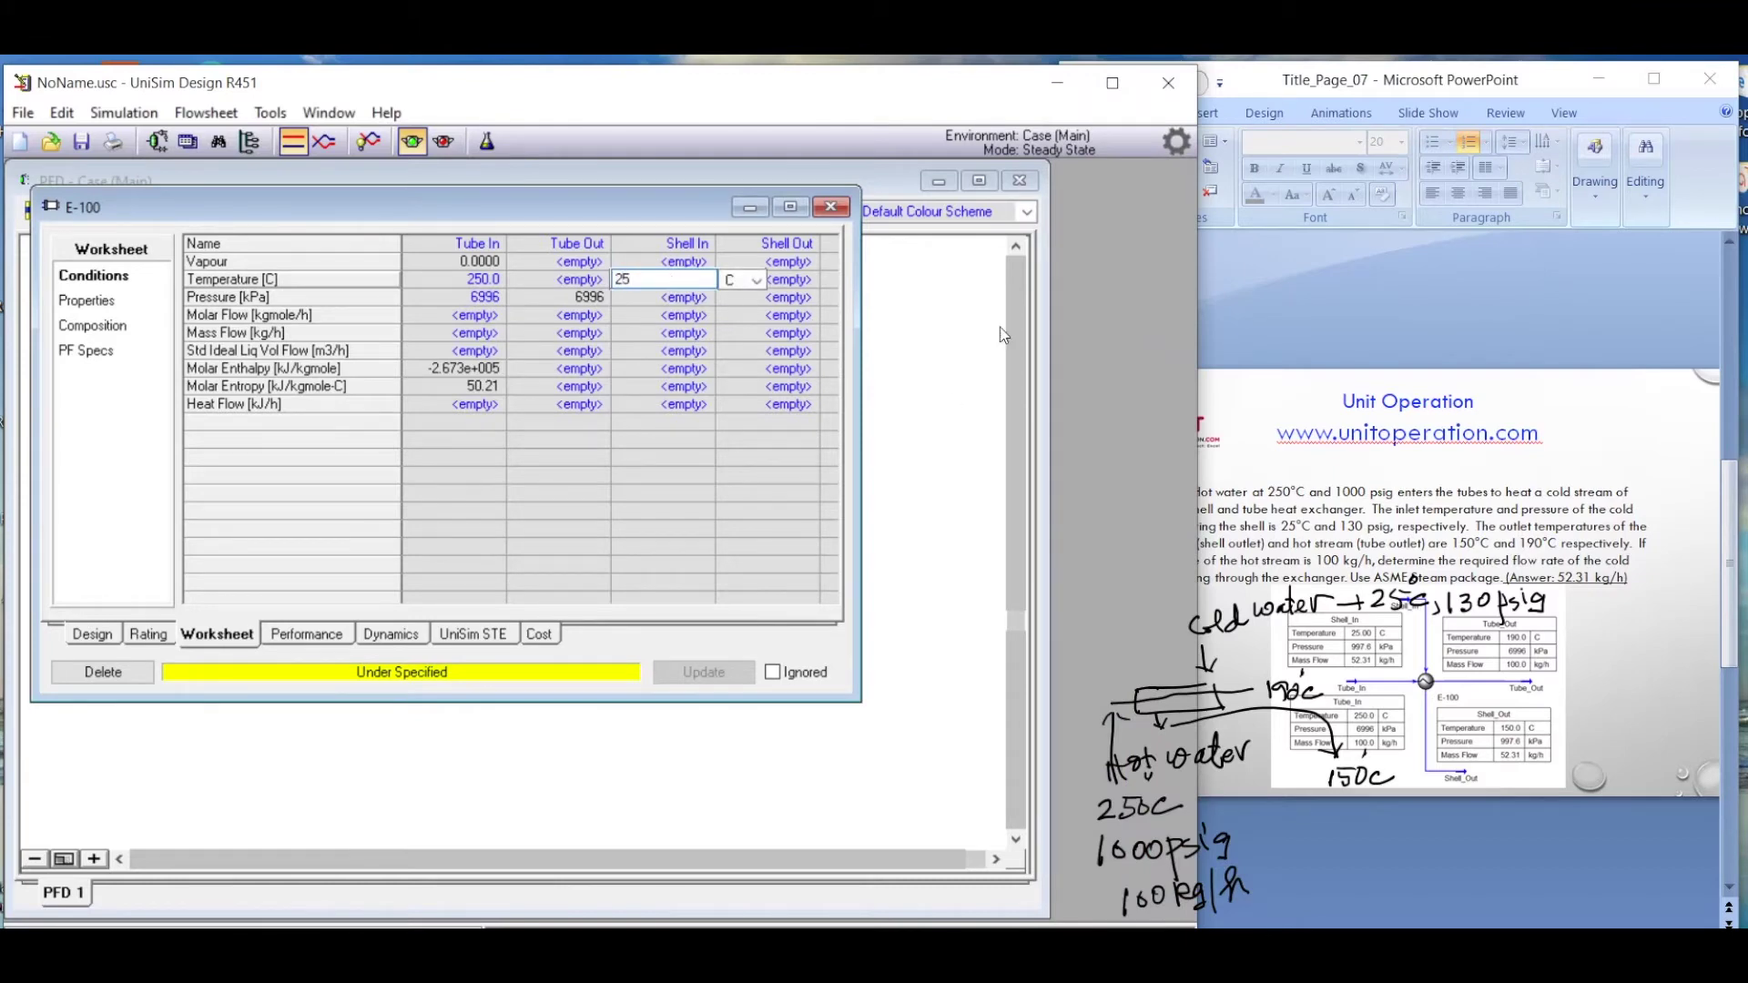
{"action": "left_click", "coordinate": [676, 297]}
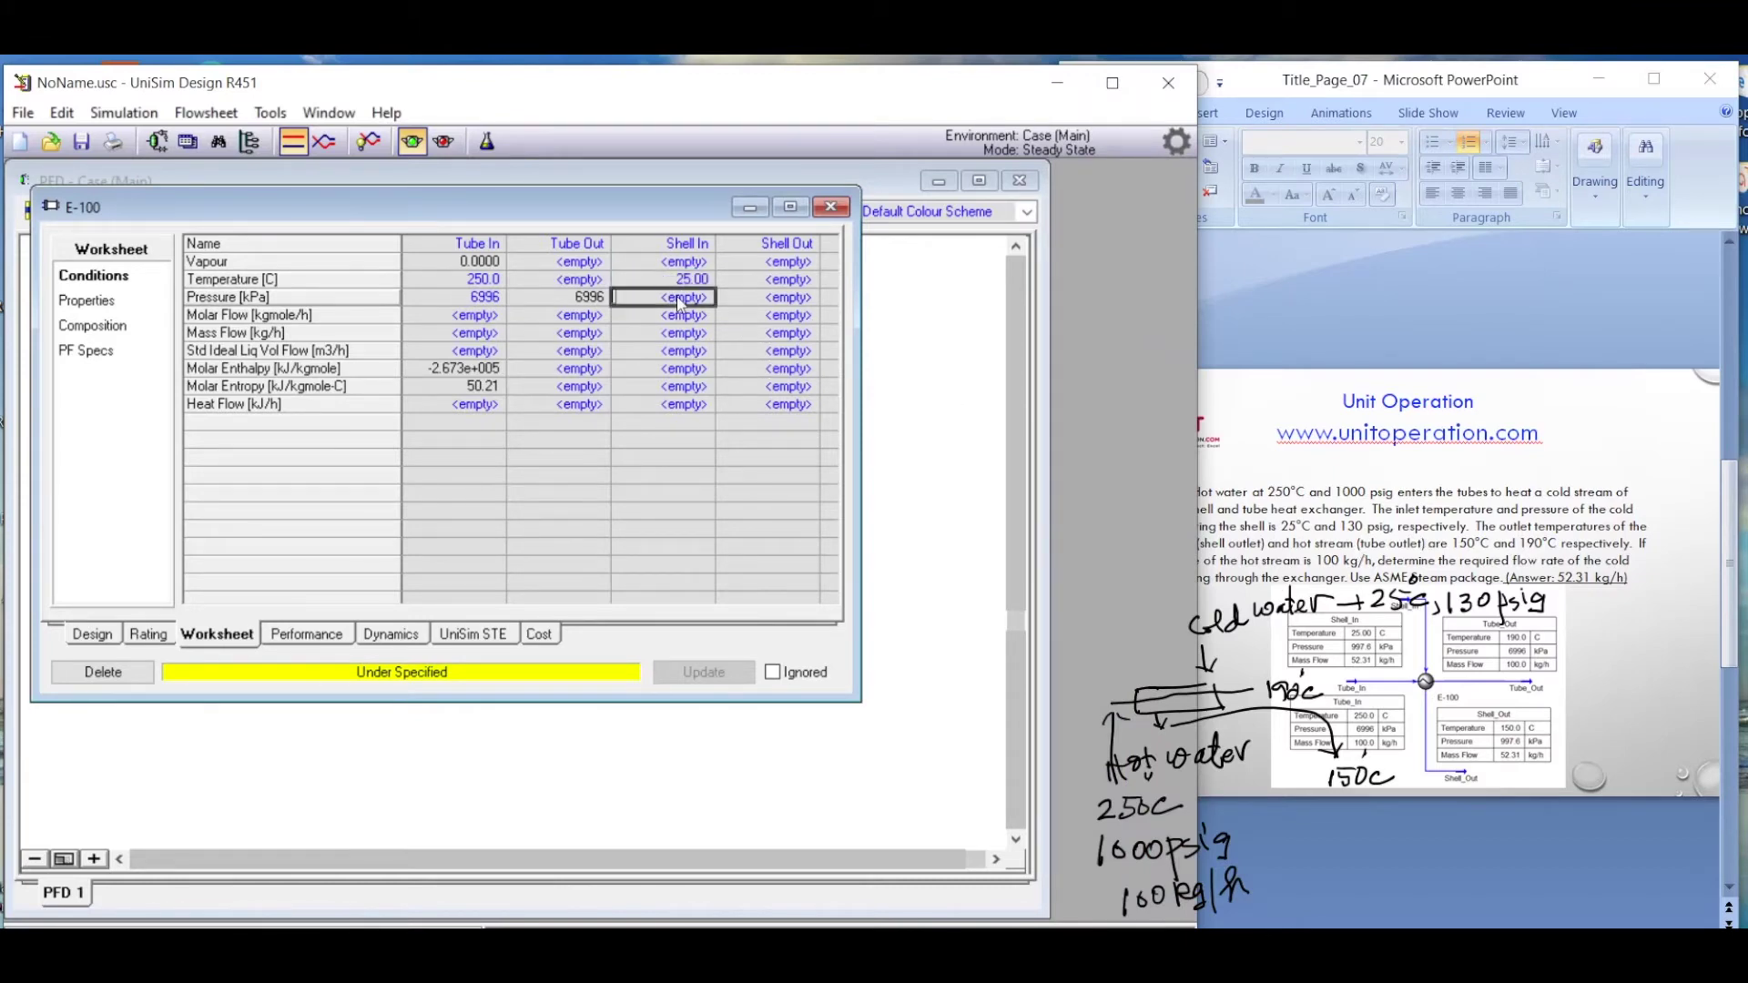
{"action": "type", "text": "130"}
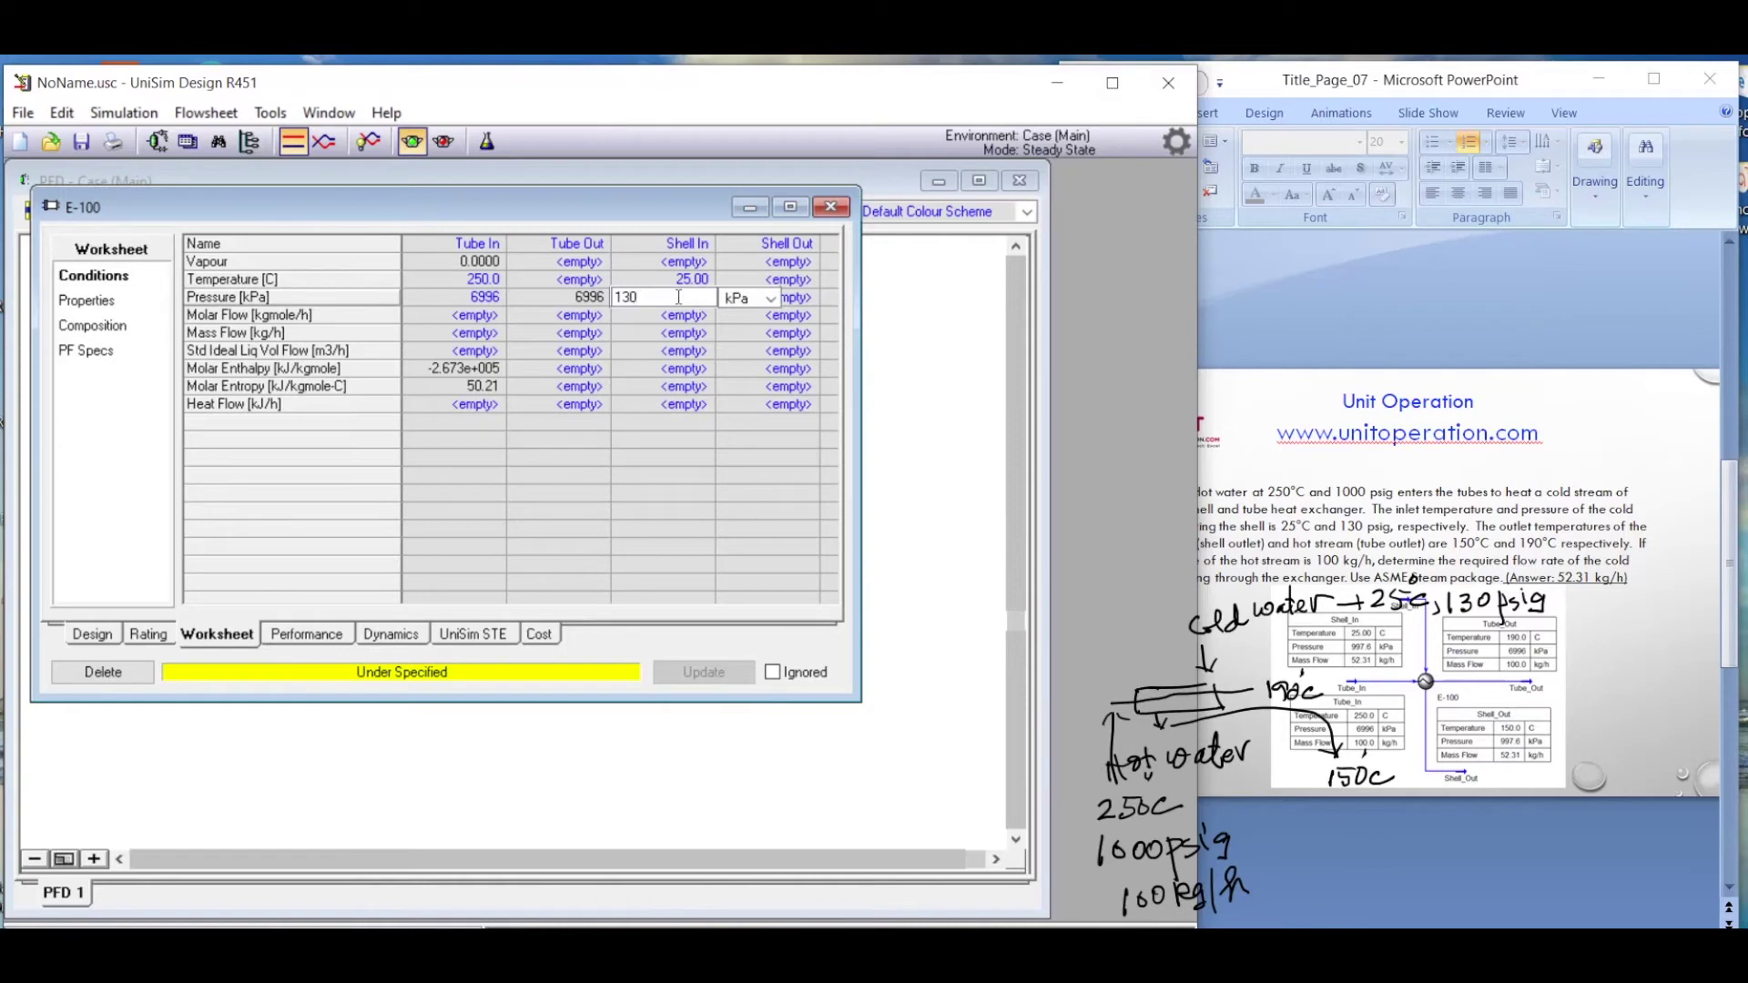
{"action": "left_click", "coordinate": [770, 301]}
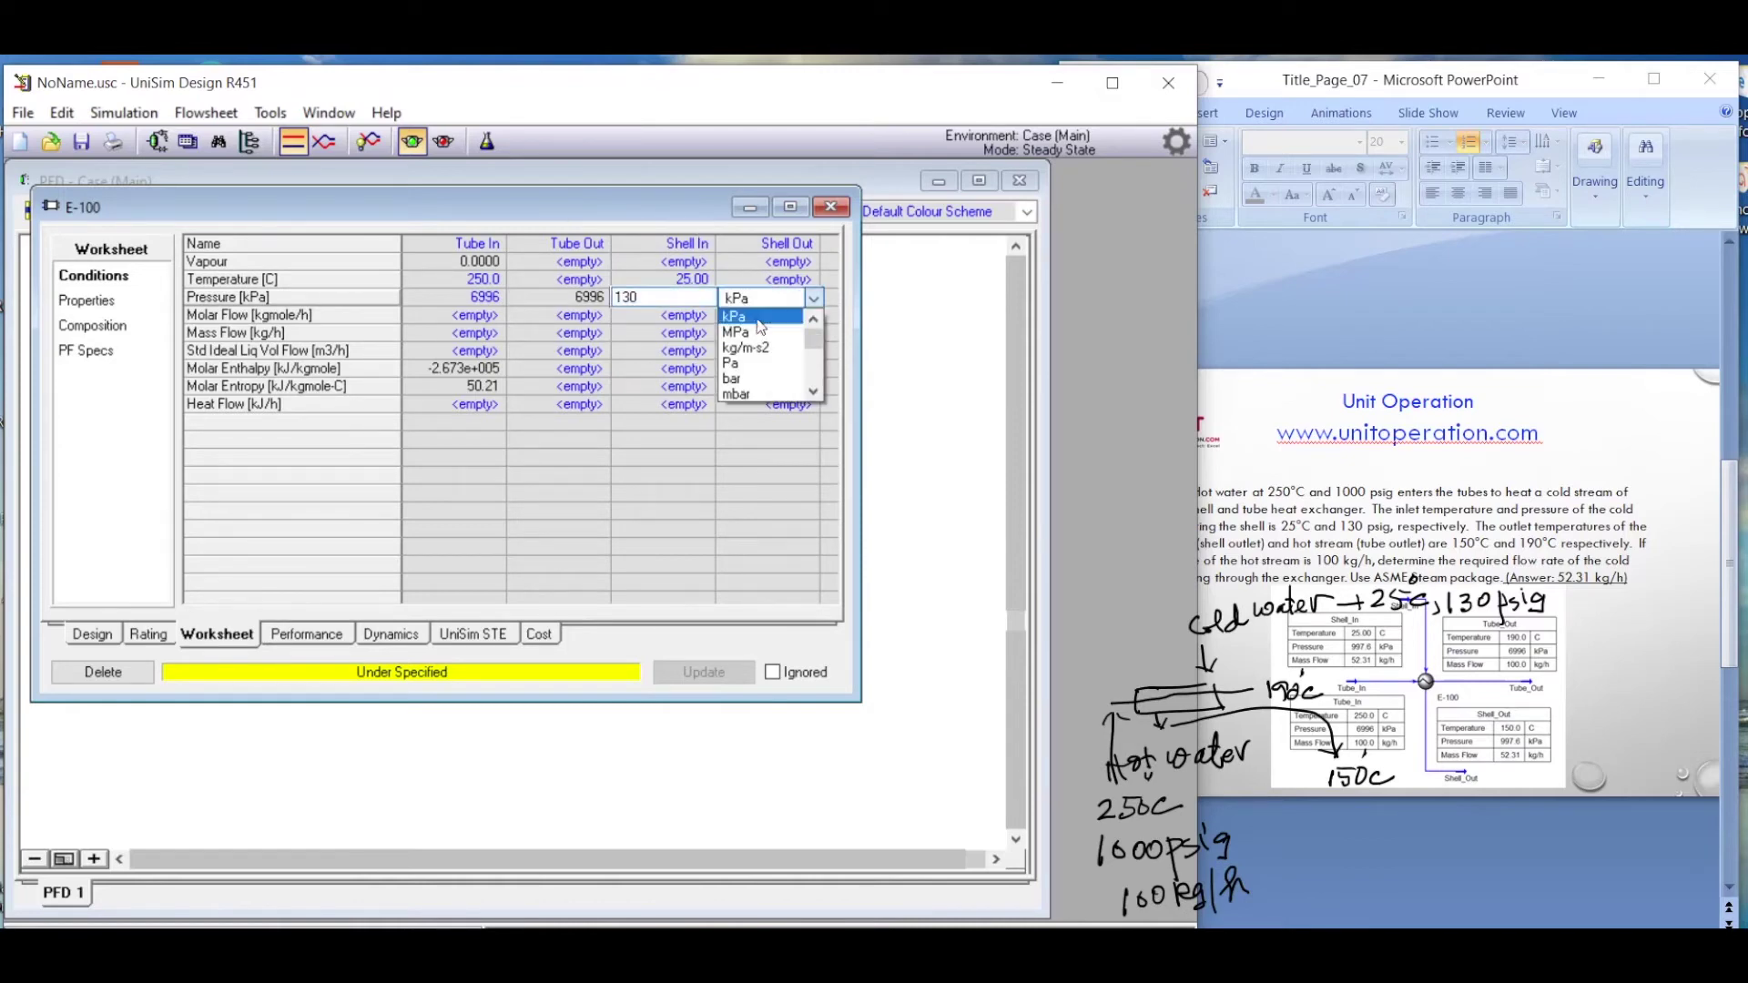
{"action": "left_click", "coordinate": [813, 393]}
{"action": "left_click", "coordinate": [813, 393]}
{"action": "left_click", "coordinate": [813, 393]}
{"action": "left_click", "coordinate": [813, 393]}
{"action": "left_click", "coordinate": [813, 393]}
{"action": "left_click", "coordinate": [813, 393]}
{"action": "left_click", "coordinate": [813, 393]}
{"action": "left_click", "coordinate": [813, 393]}
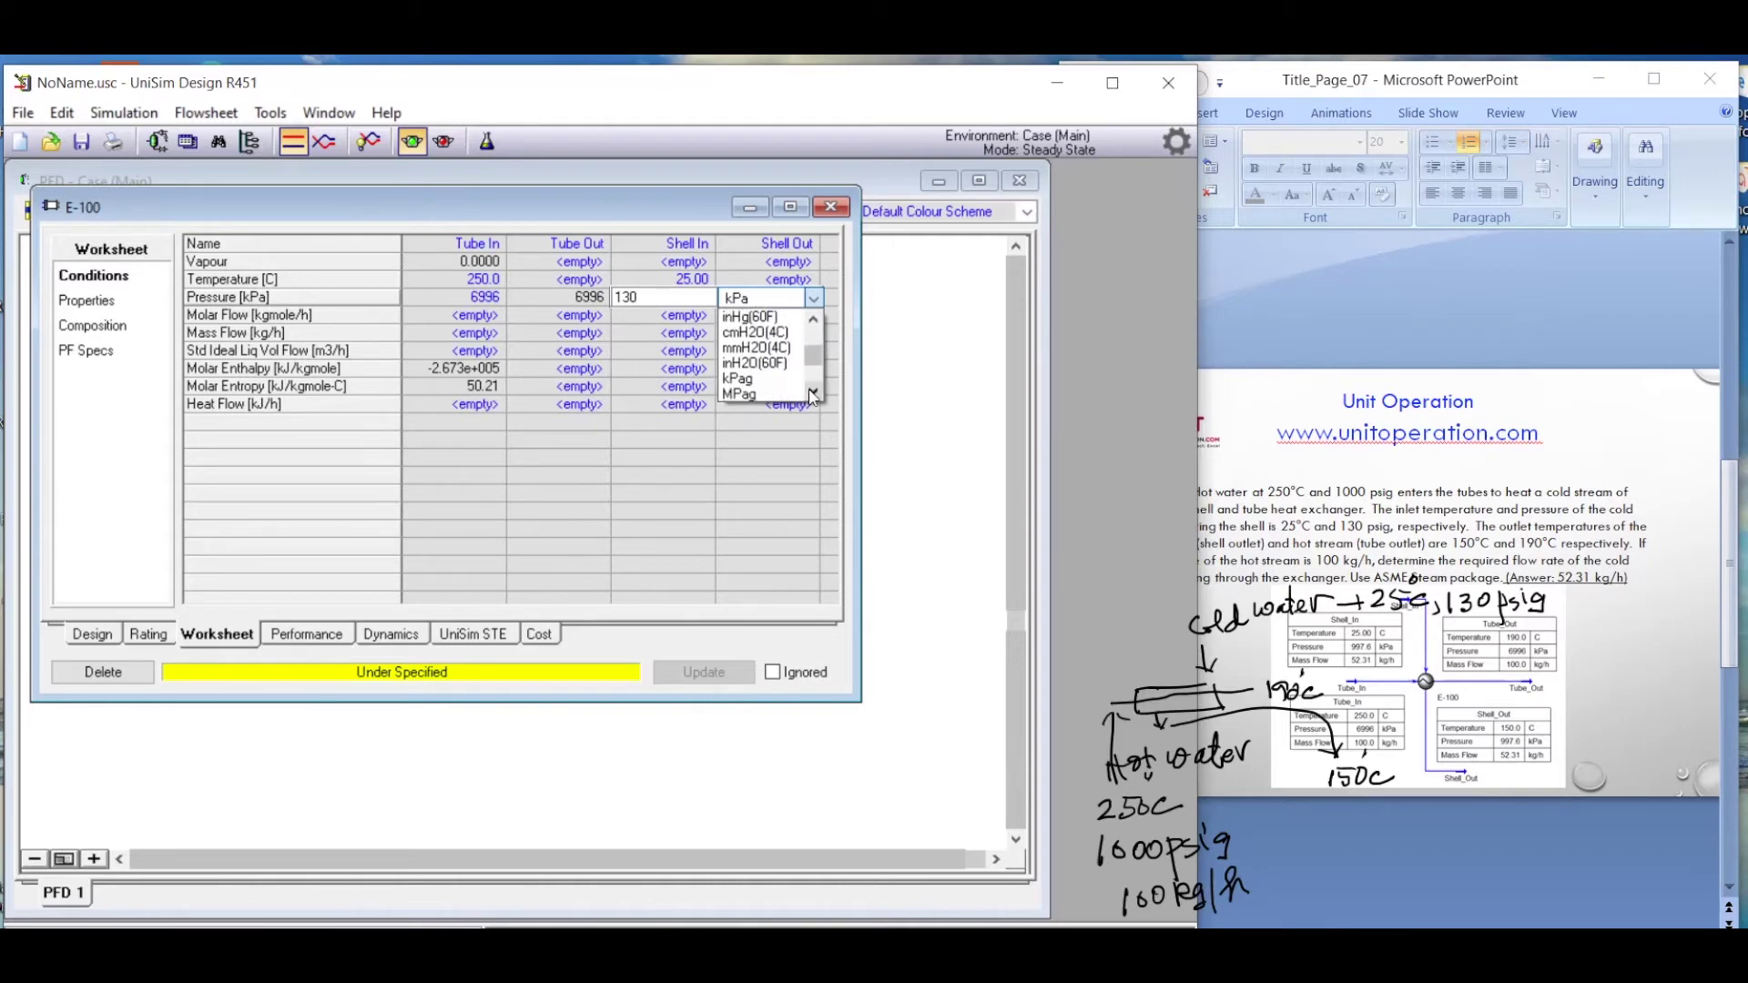
{"action": "left_click", "coordinate": [813, 393]}
{"action": "left_click", "coordinate": [813, 393]}
{"action": "left_click", "coordinate": [813, 393]}
{"action": "left_click", "coordinate": [813, 394]}
{"action": "left_click", "coordinate": [813, 394]}
{"action": "left_click", "coordinate": [813, 393]}
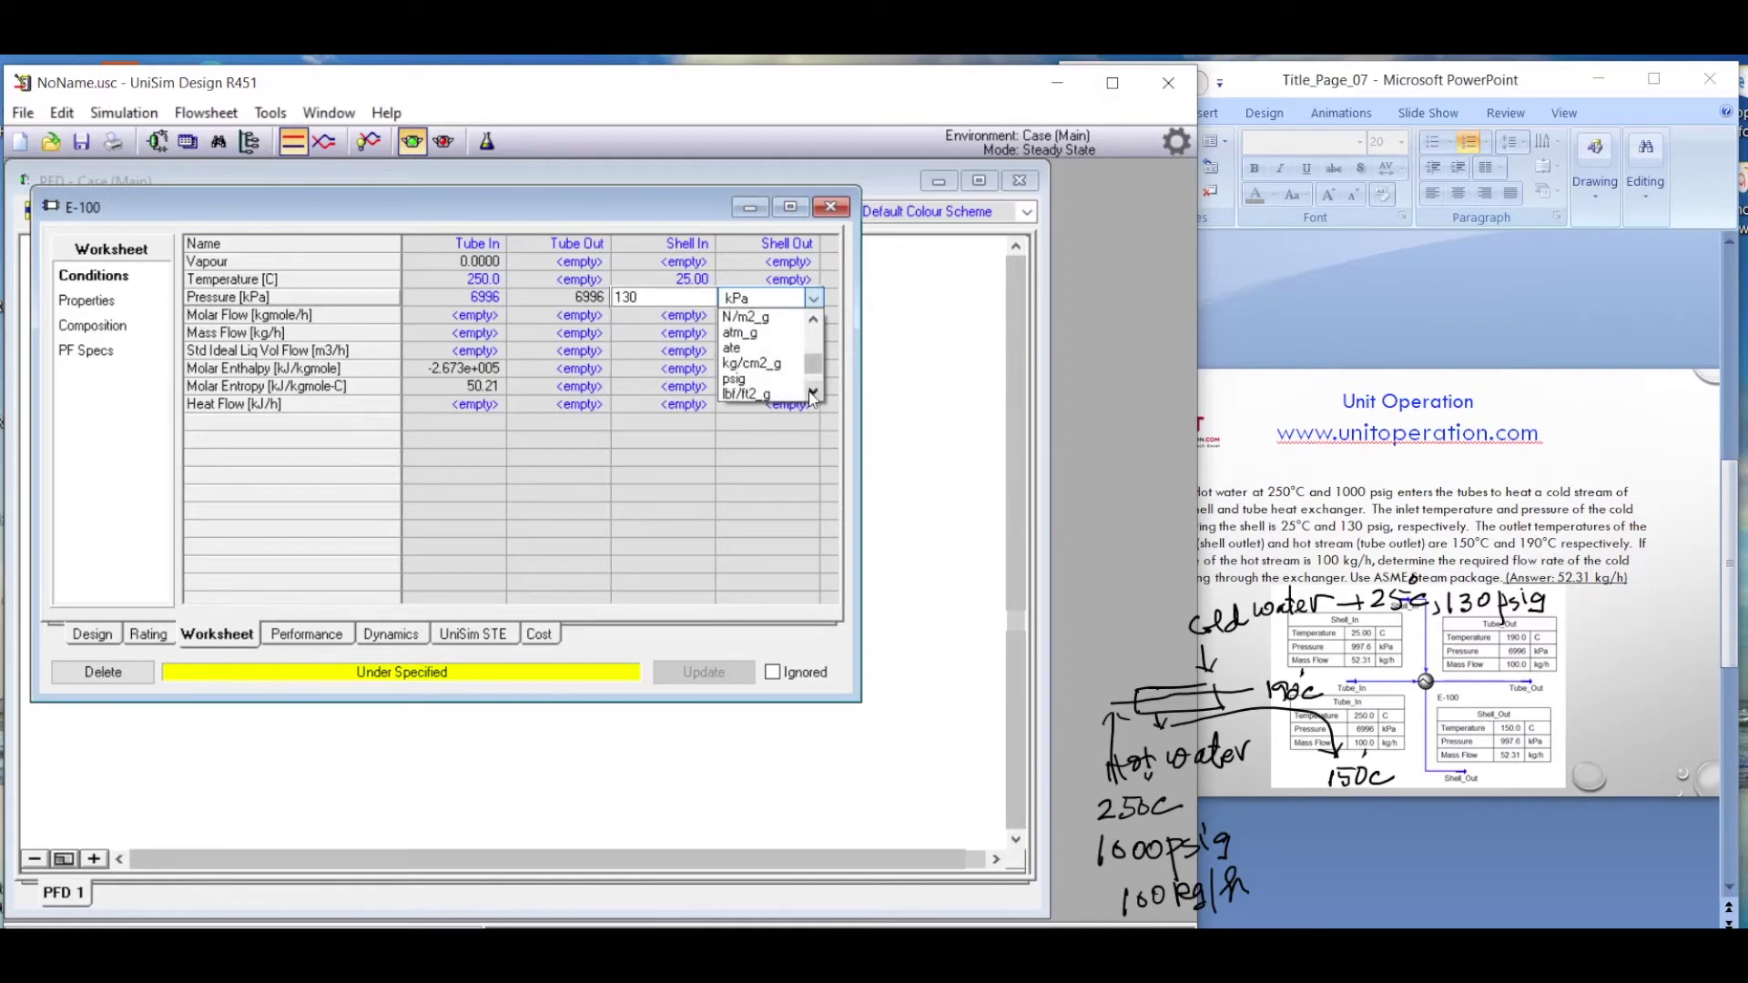
{"action": "left_click", "coordinate": [750, 380]}
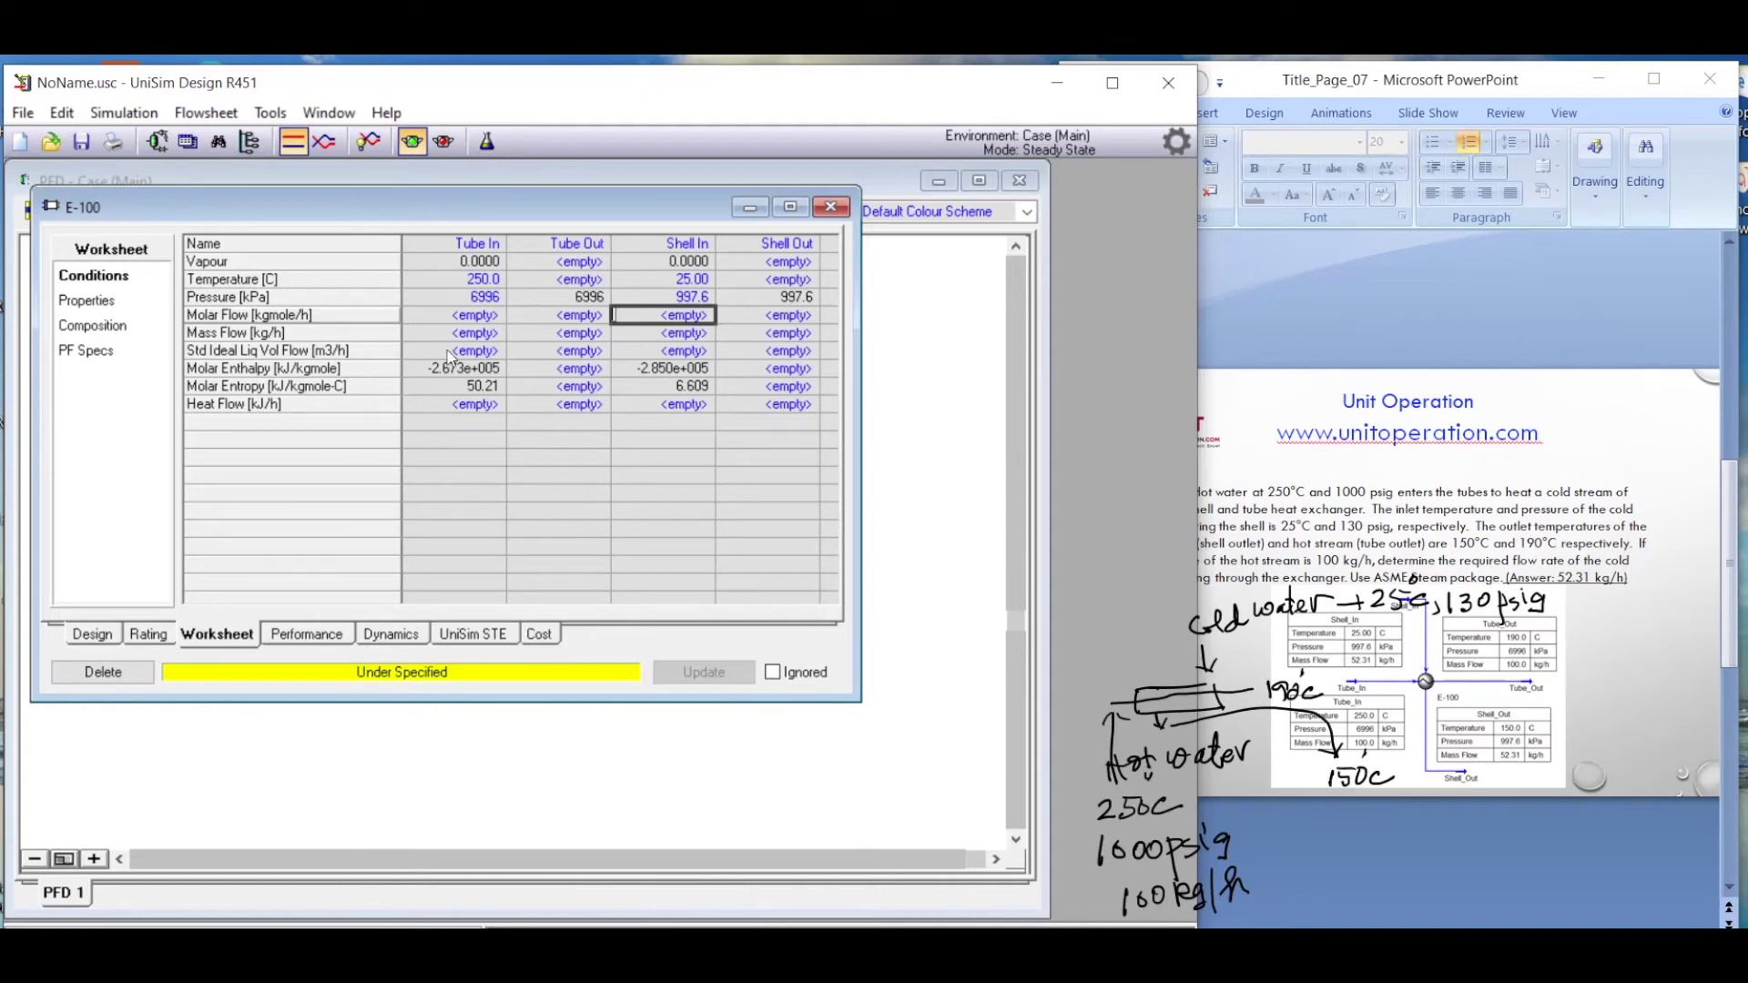
- Set the mass flow of the Tube In stream to 100 kg/h
{"action": "left_click", "coordinate": [477, 333]}
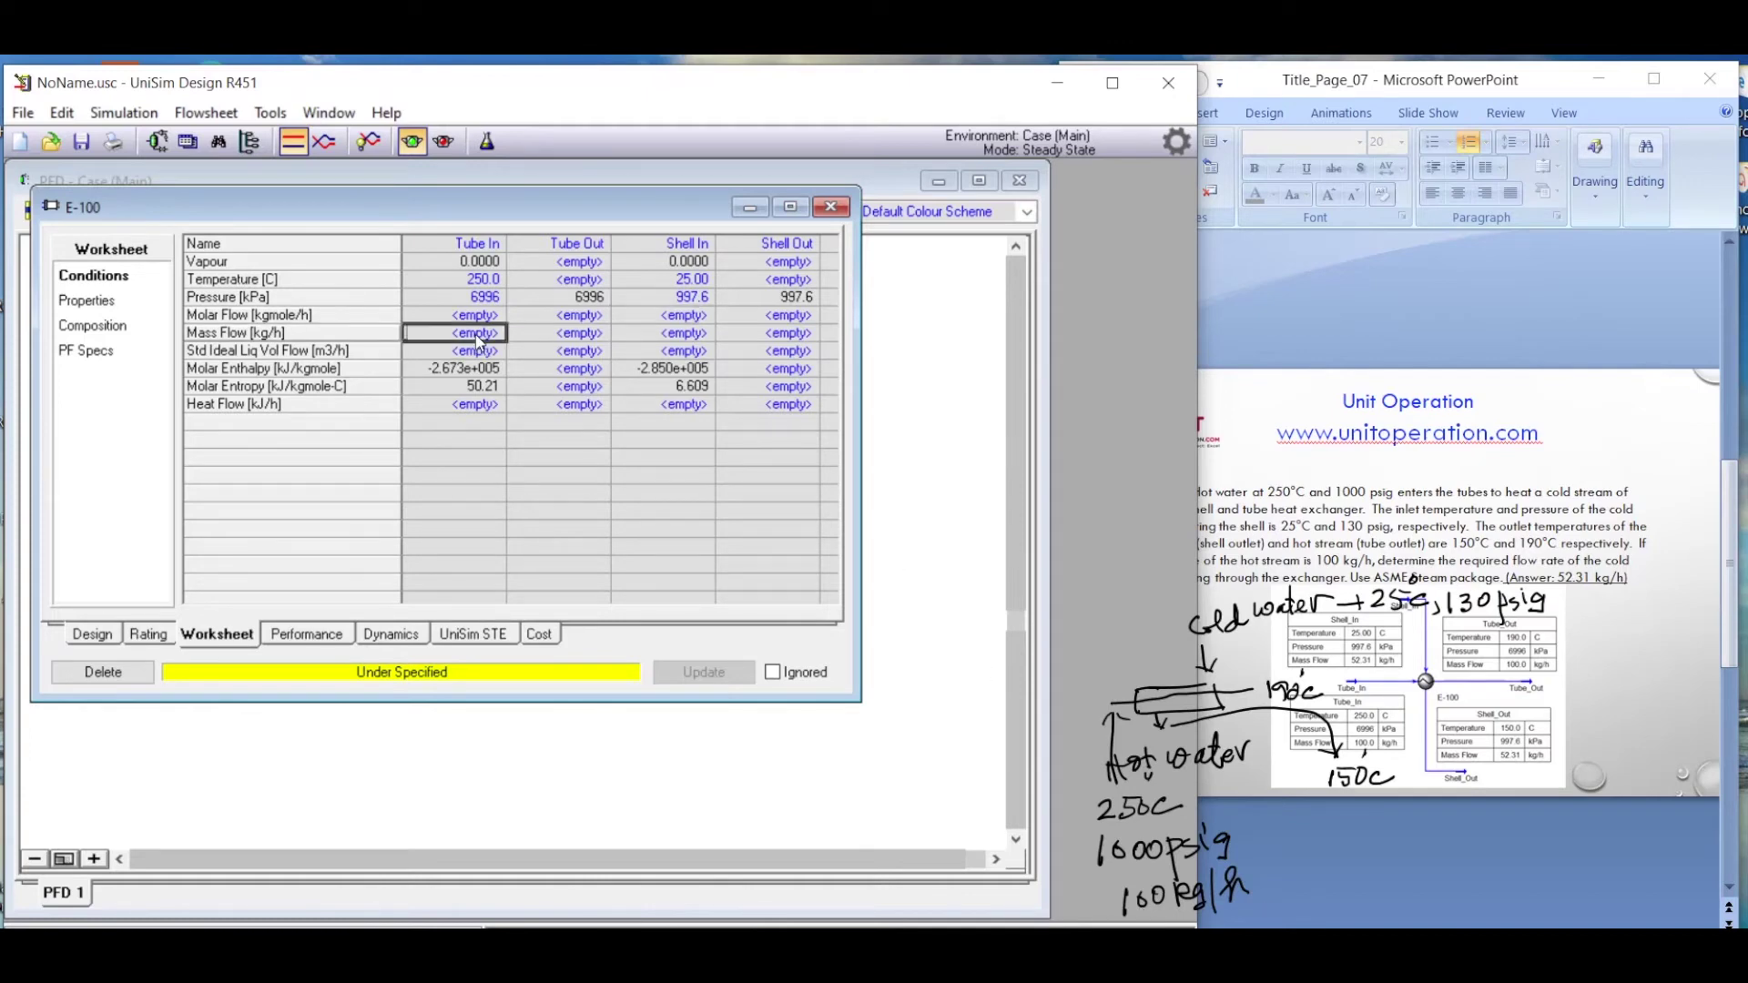
{"action": "type", "text": "100"}
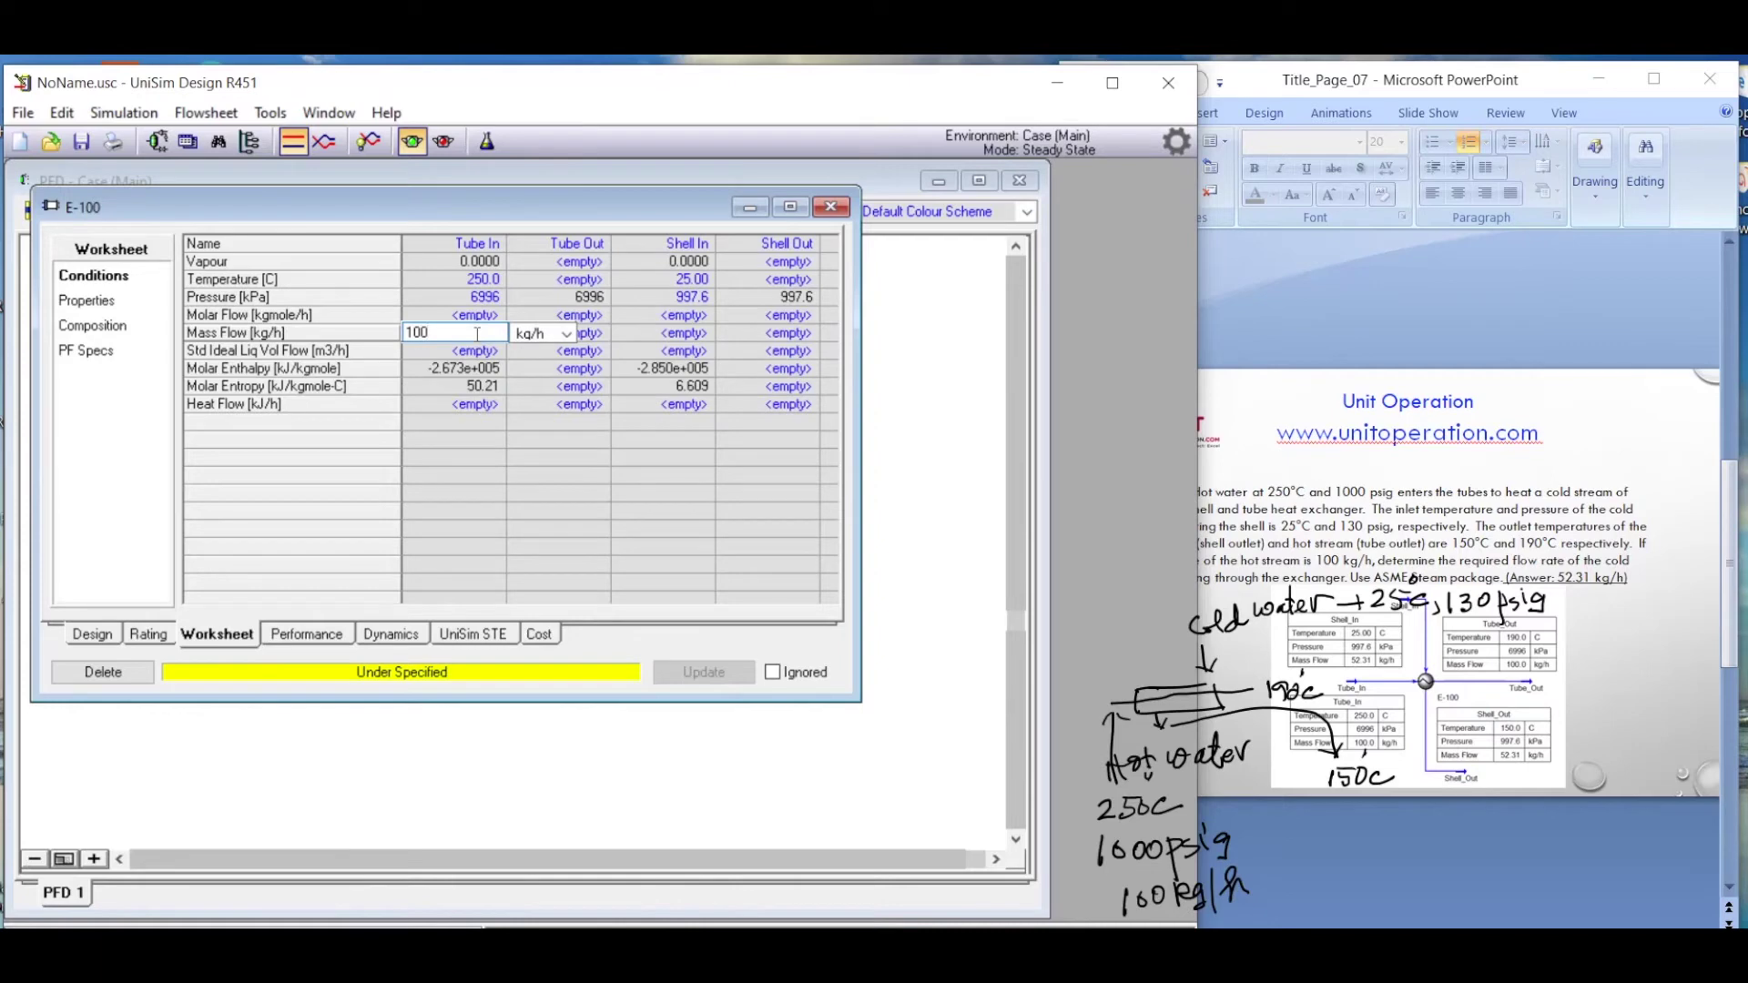
{"action": "key", "text": "Return"}
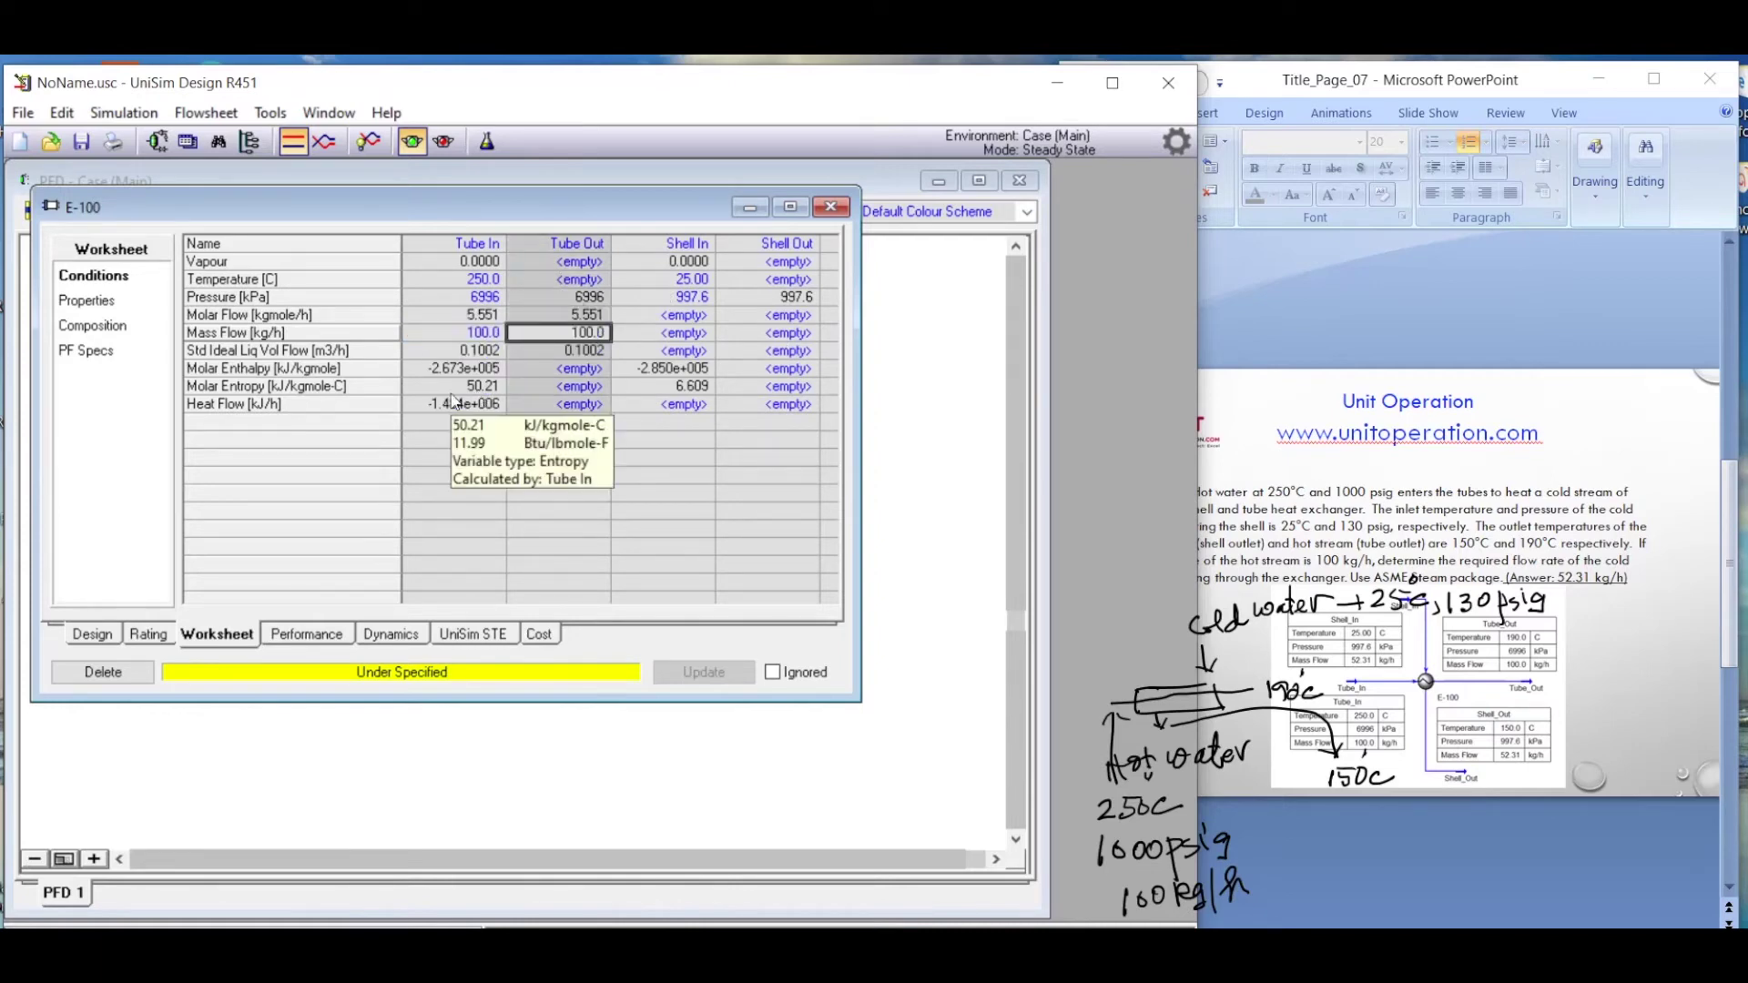
- Set the outlet temperatures to 190 °C for Tube Out and 150 °C for Shell Out
{"action": "left_click", "coordinate": [1297, 728]}
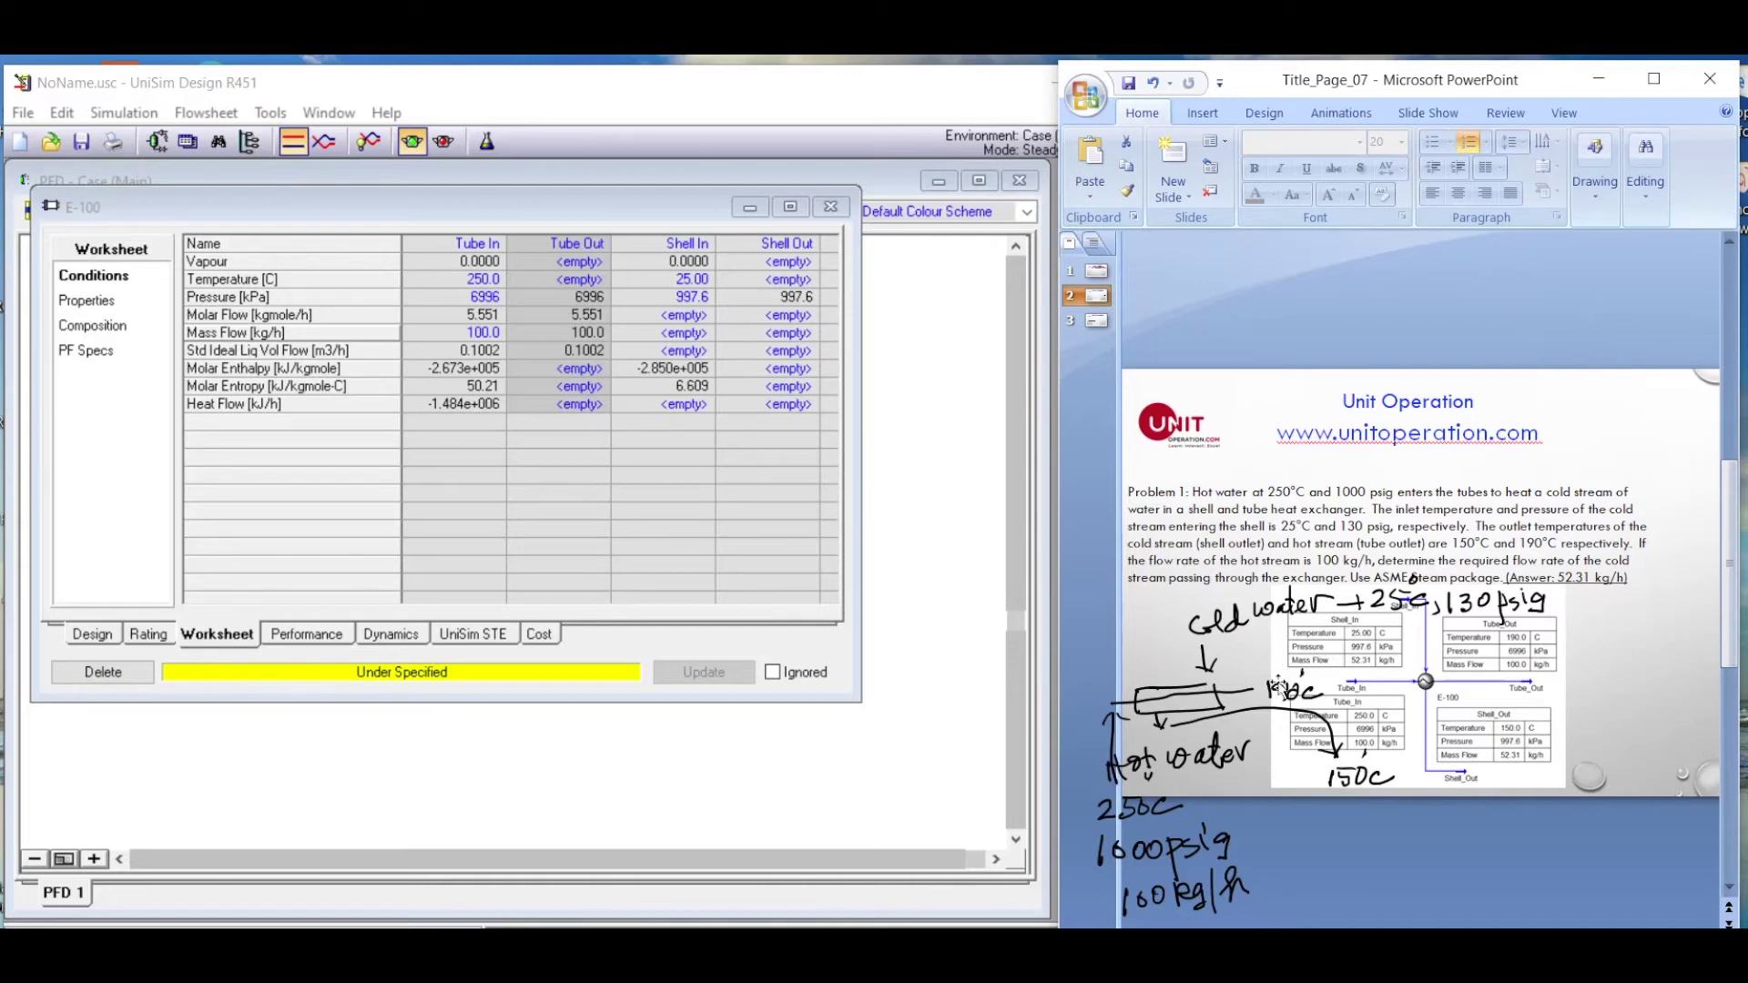
{"action": "left_click", "coordinate": [578, 282]}
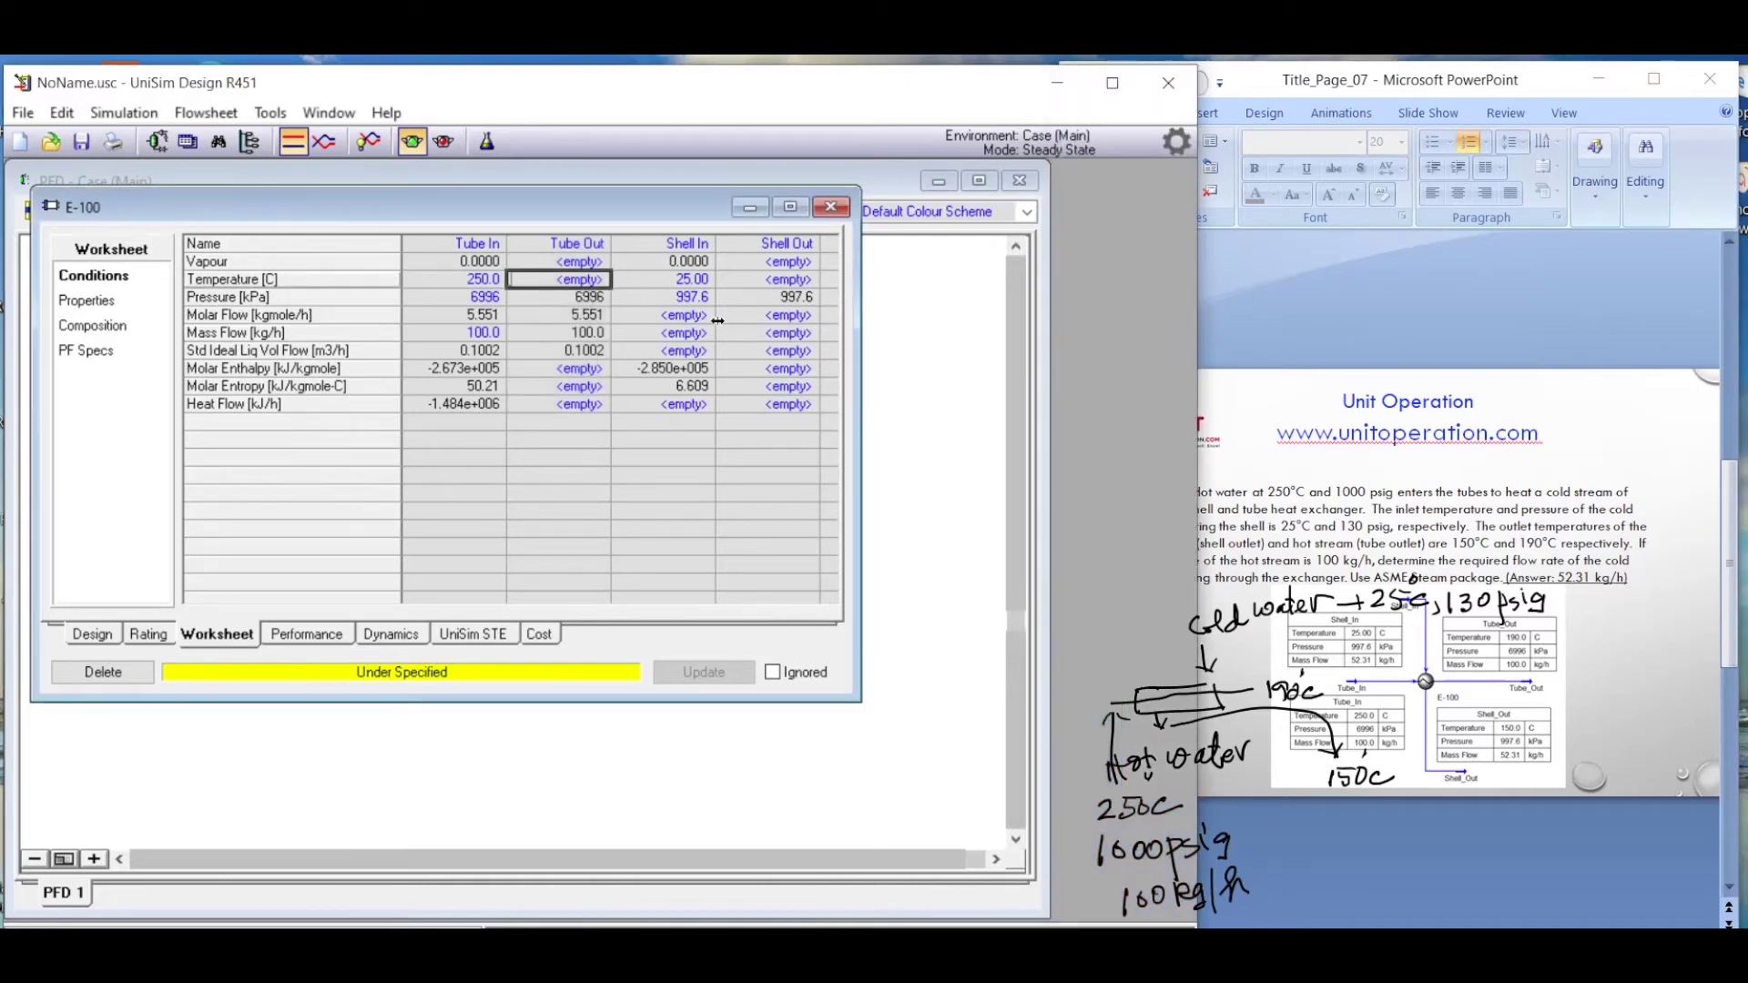
{"action": "type", "text": "190"}
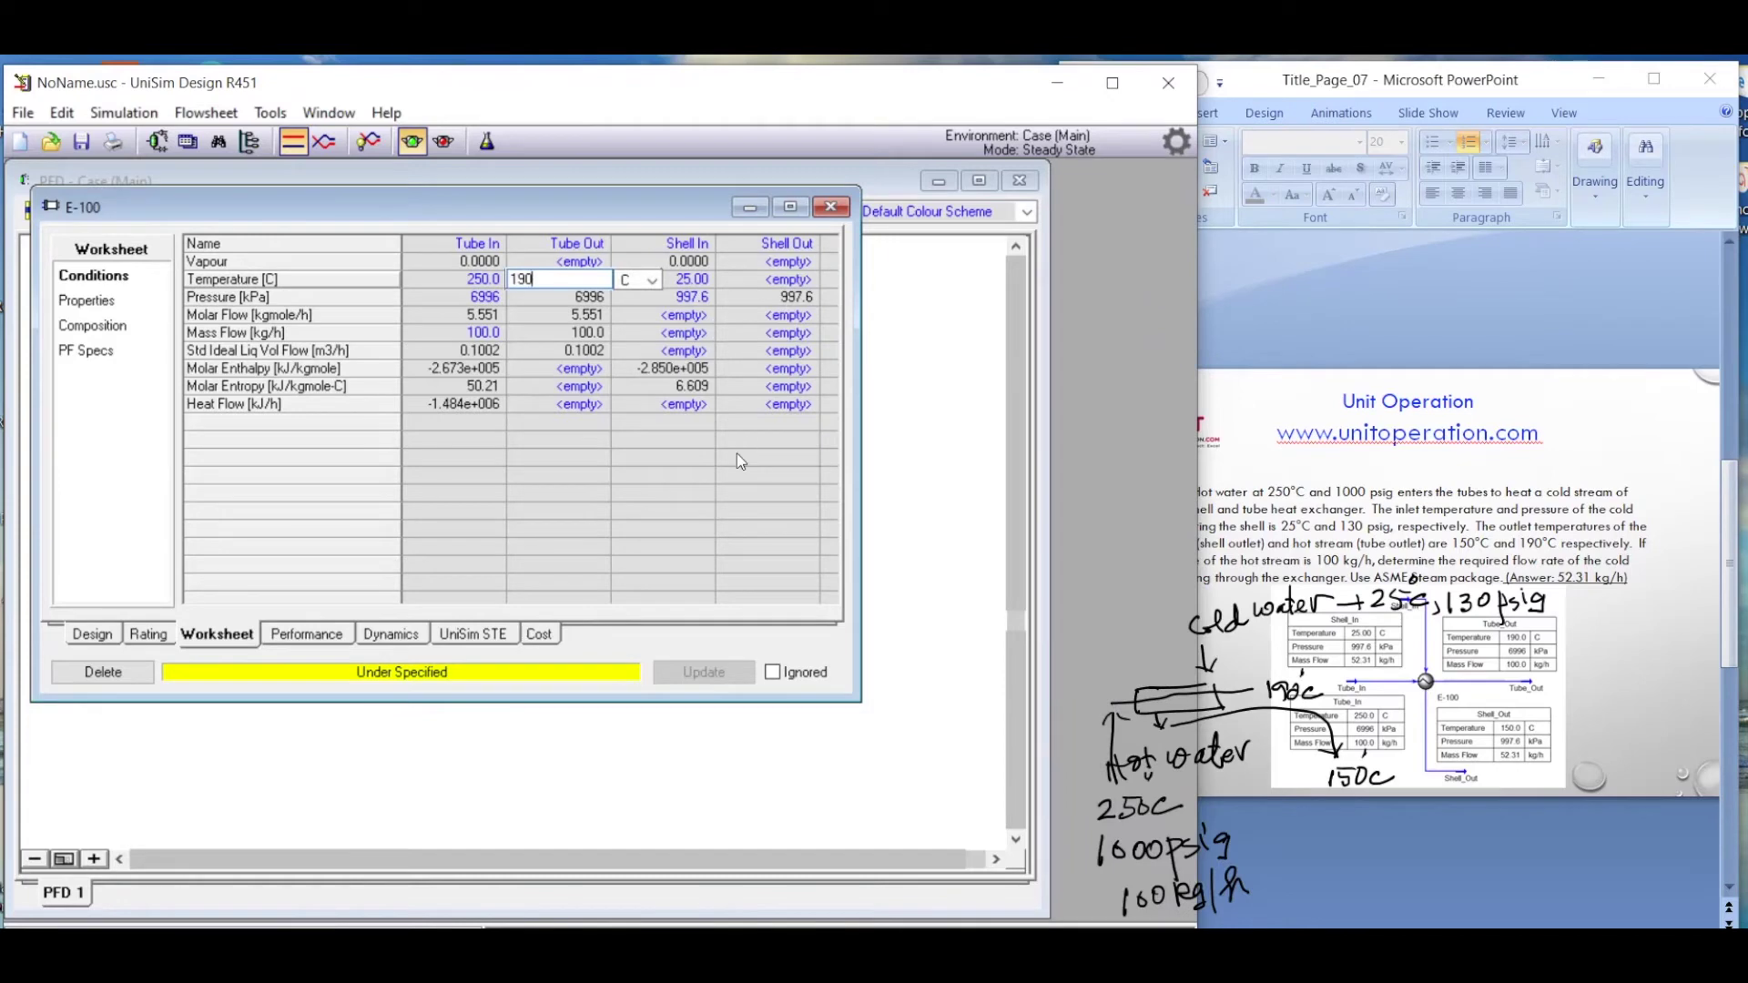
{"action": "key", "text": "Return"}
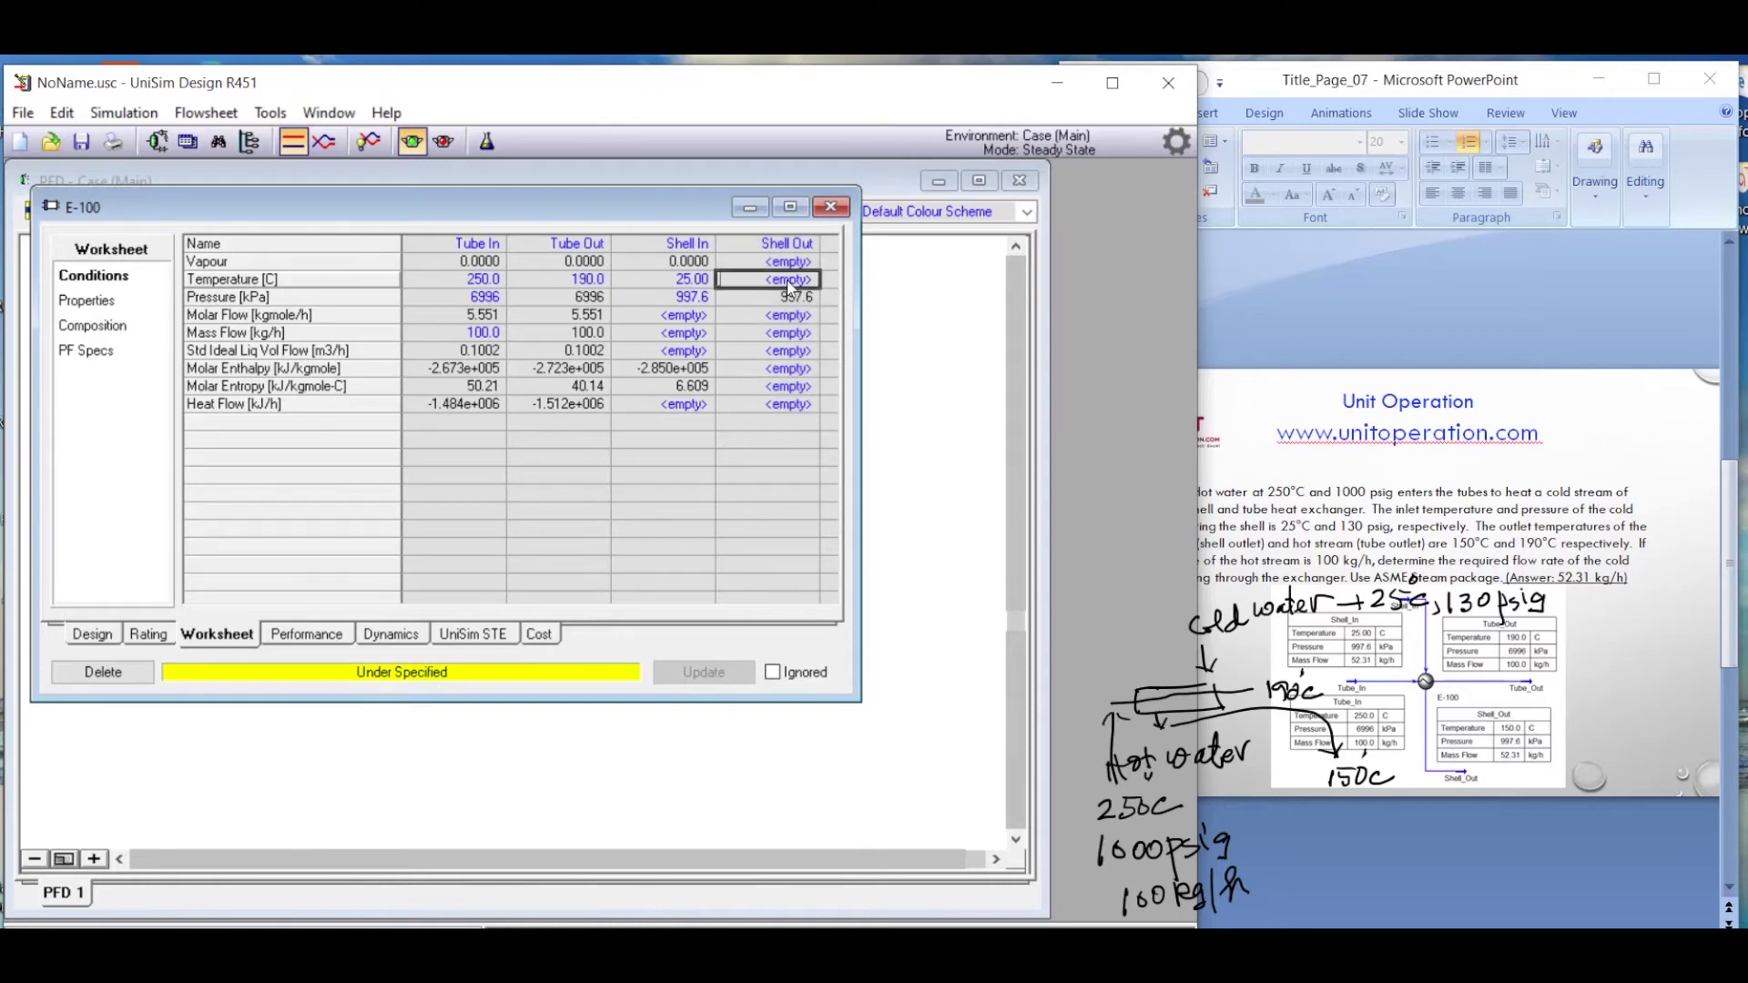
{"action": "type", "text": "150"}
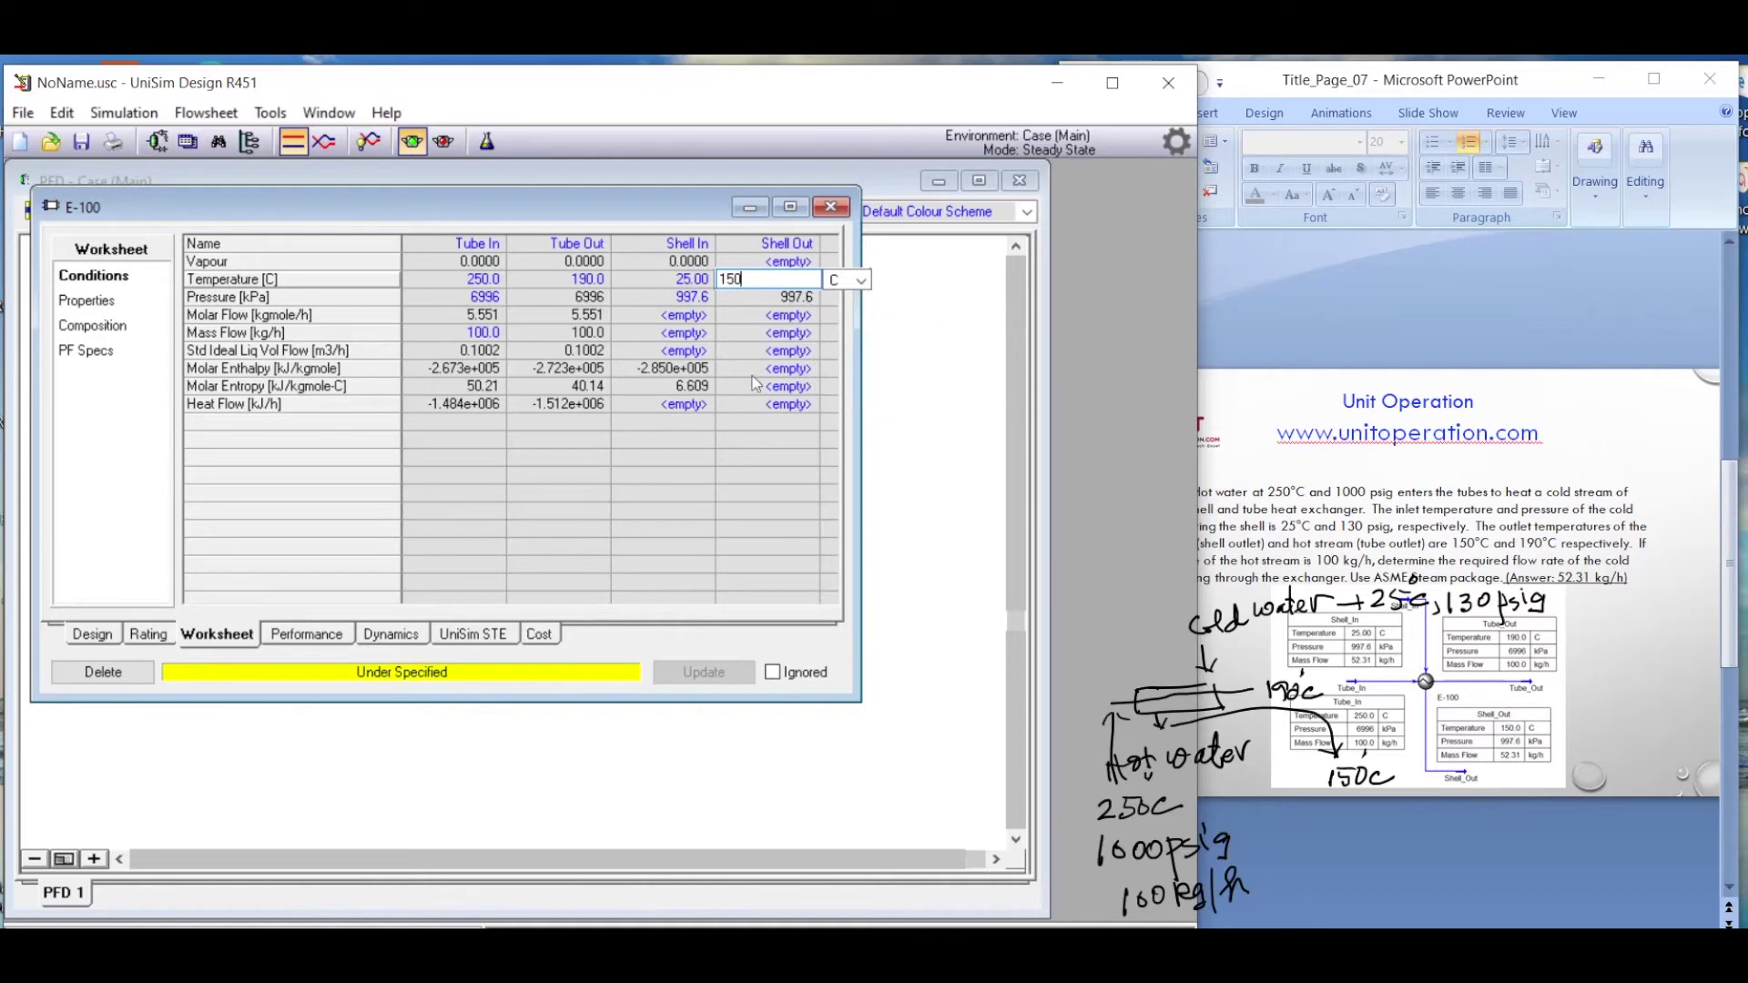
{"action": "key", "text": "Return"}
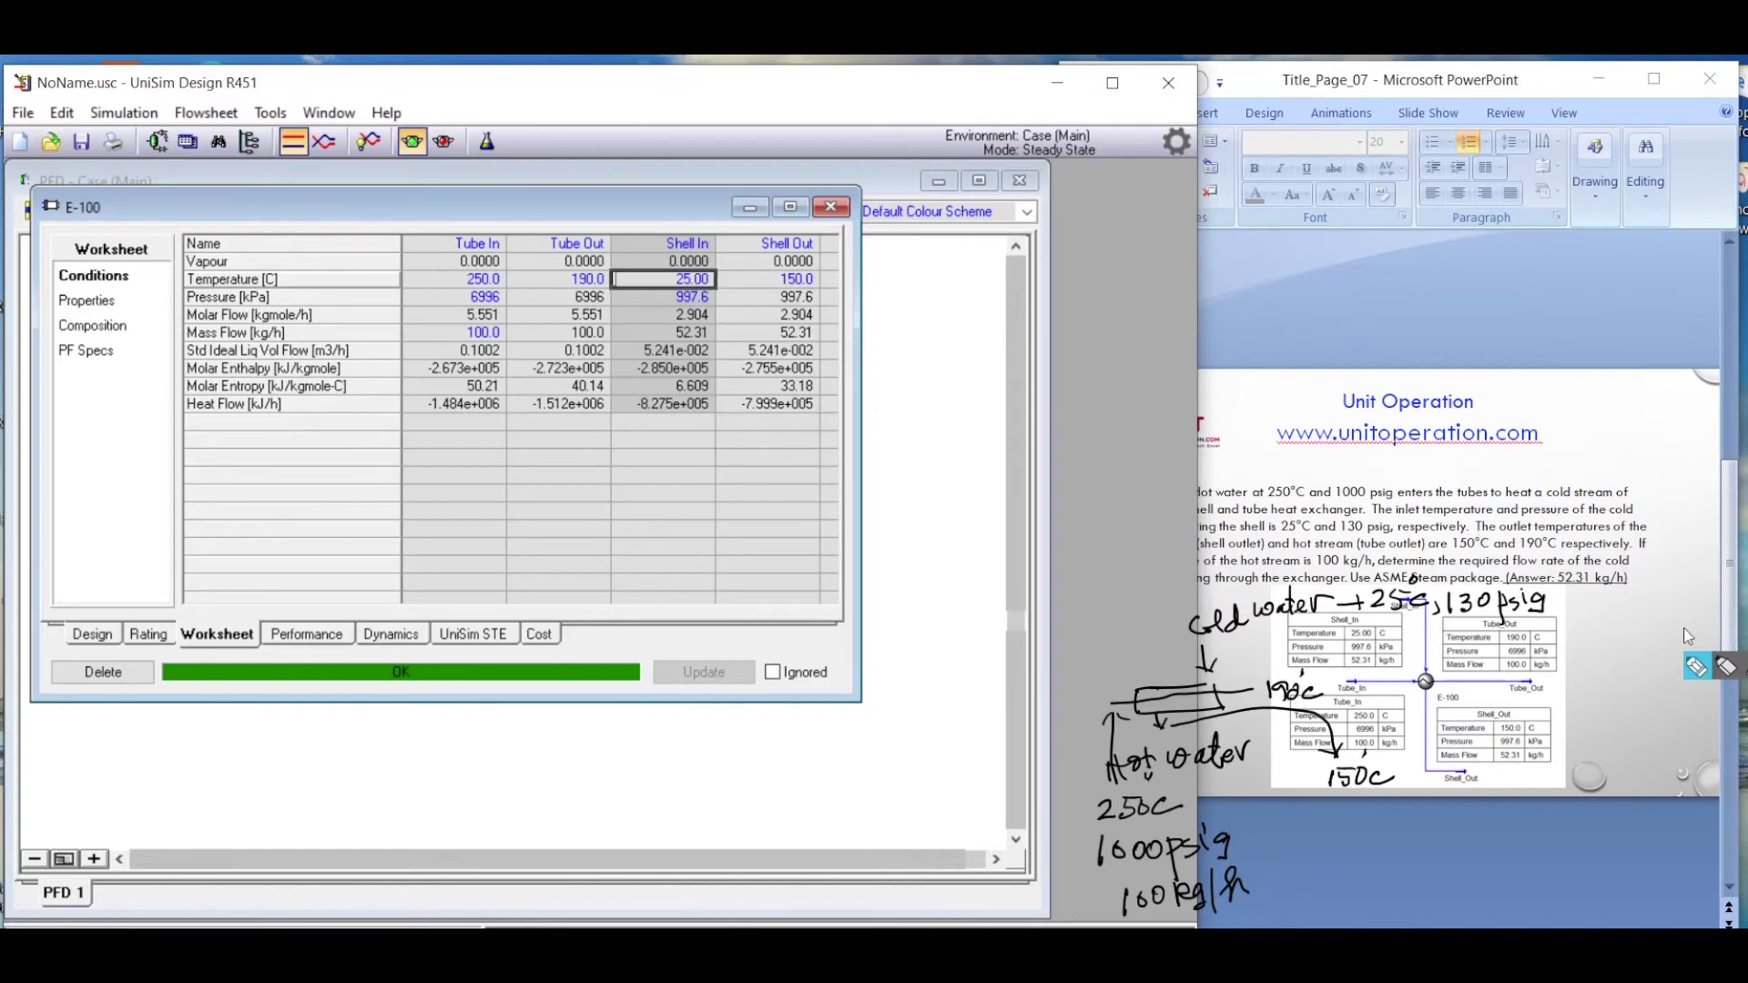
- On the PowerPoint problem slide, draw an arrow at the hot stream's 100 kg/h note and handwrite 52.31 kg/h beside the cold water conditions
{"action": "left_click", "coordinate": [1628, 629]}
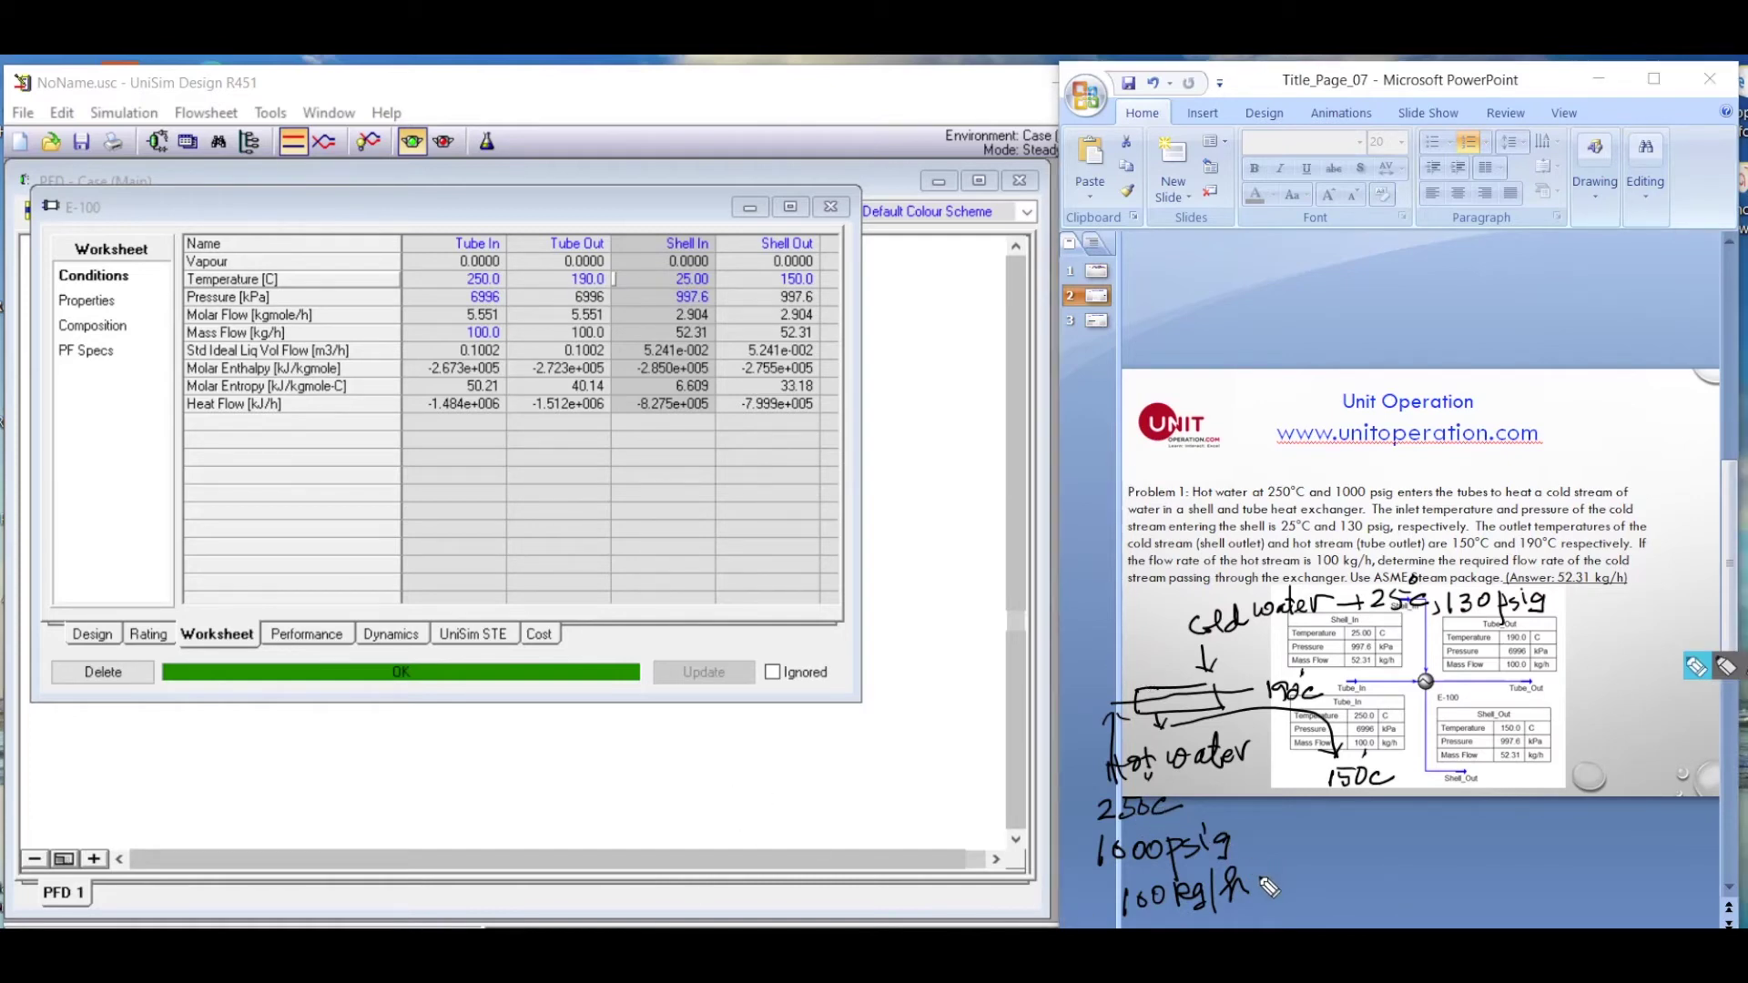
{"action": "left_click_drag", "start_coordinate": [1273, 866], "coordinate": [1274, 886]}
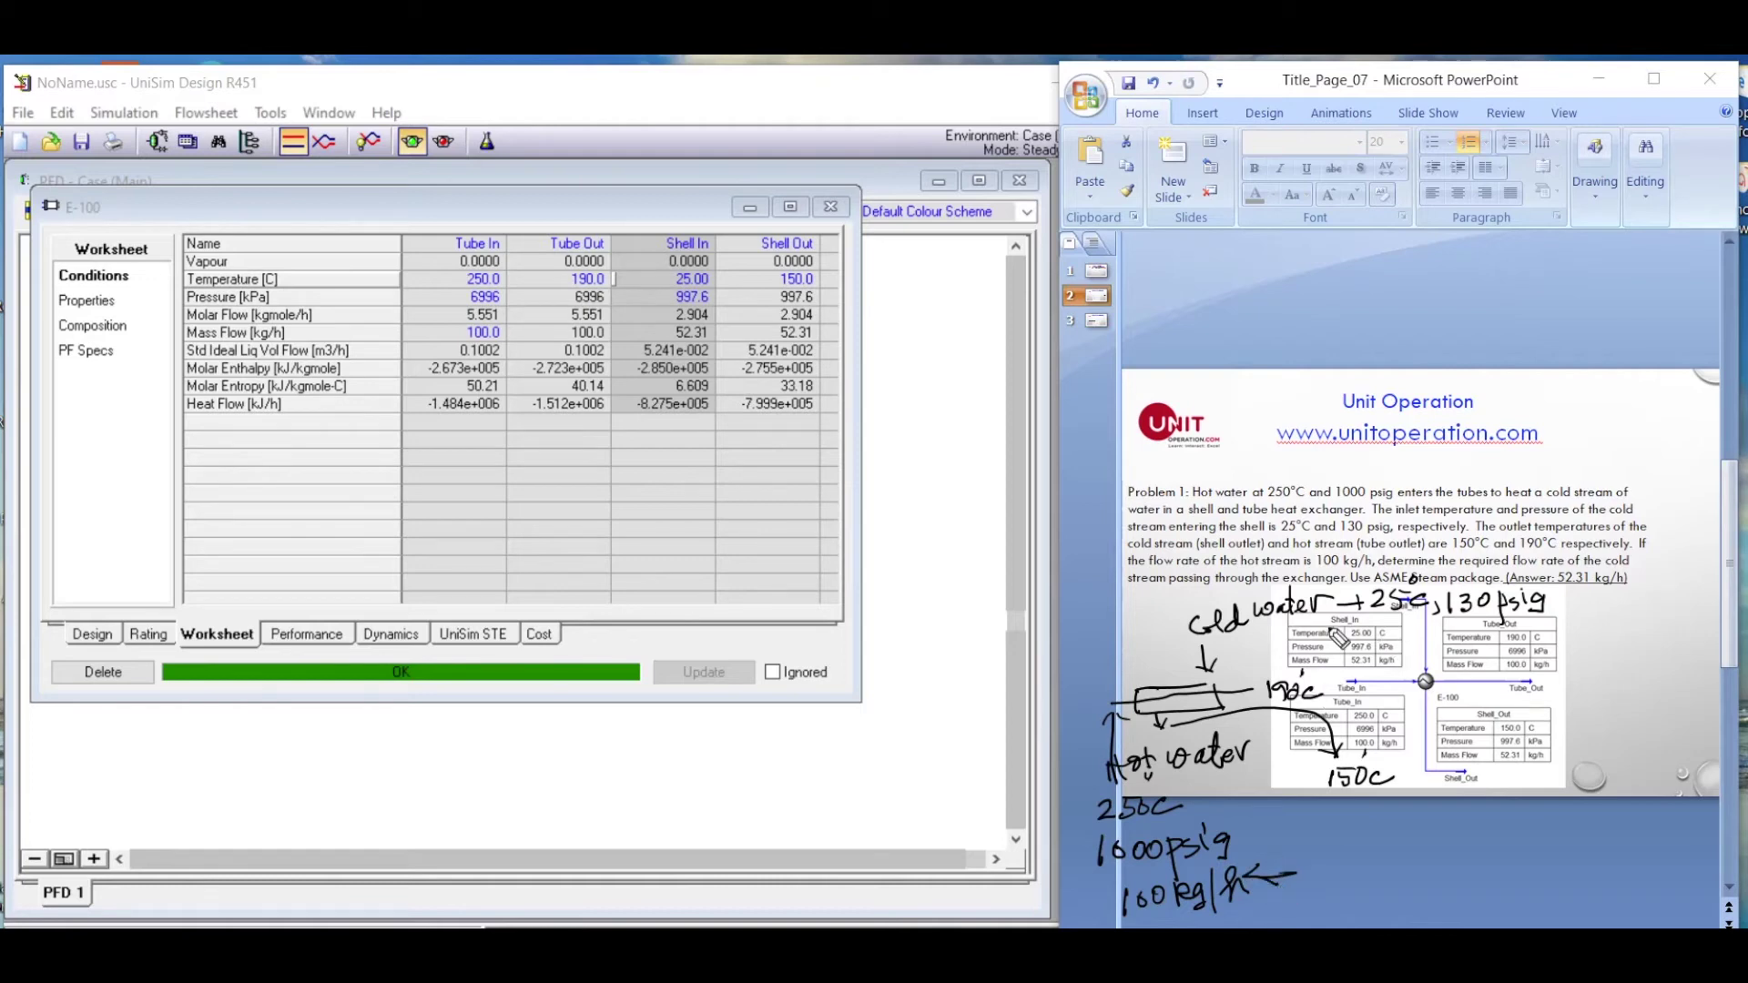
{"action": "mouse_move", "coordinate": [1562, 605]}
{"action": "left_mouse_down"}
{"action": "mouse_move", "coordinate": [1618, 608]}
{"action": "mouse_move", "coordinate": [1627, 627]}
{"action": "mouse_move", "coordinate": [1660, 604]}
{"action": "mouse_move", "coordinate": [1587, 674]}
{"action": "left_mouse_up"}
{"action": "left_click", "coordinate": [1636, 611]}
{"action": "mouse_move", "coordinate": [1599, 648]}
{"action": "left_mouse_down"}
{"action": "mouse_move", "coordinate": [1610, 690]}
{"action": "mouse_move", "coordinate": [1662, 677]}
{"action": "left_mouse_up"}
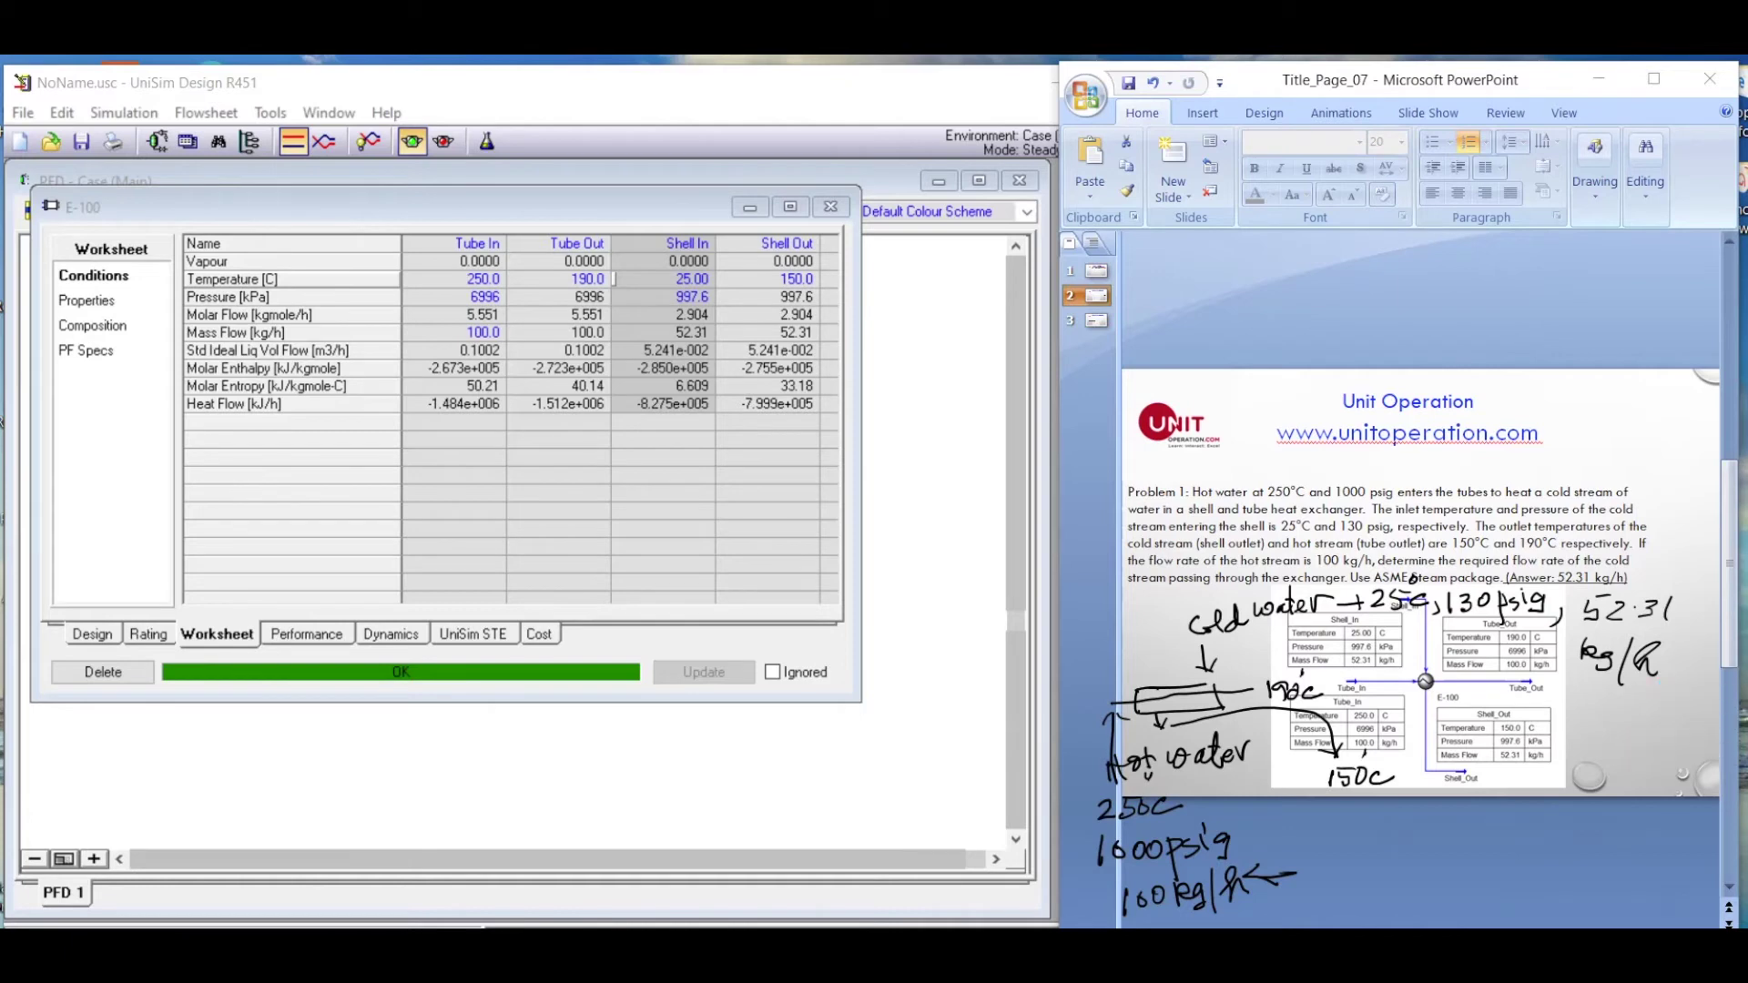
- Advance the PowerPoint presentation to the Problem 2 slide and start a new UniSim Design case
{"action": "key", "text": "Page_Down"}
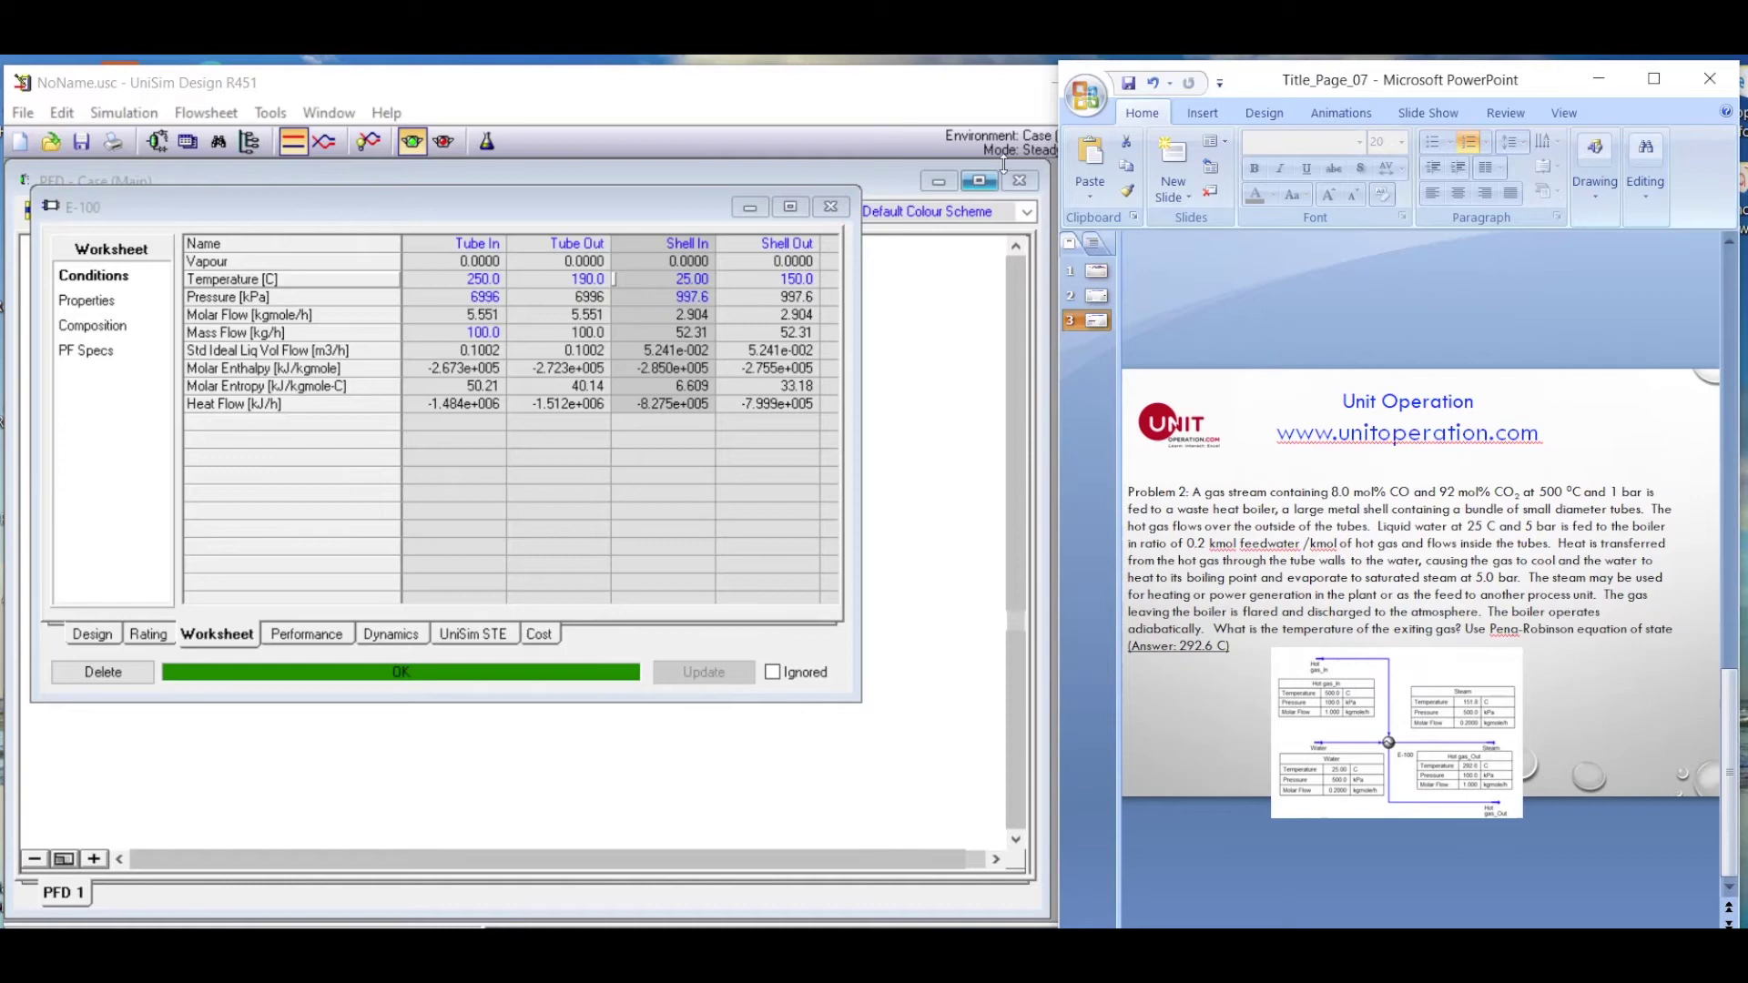
{"action": "left_click", "coordinate": [22, 141]}
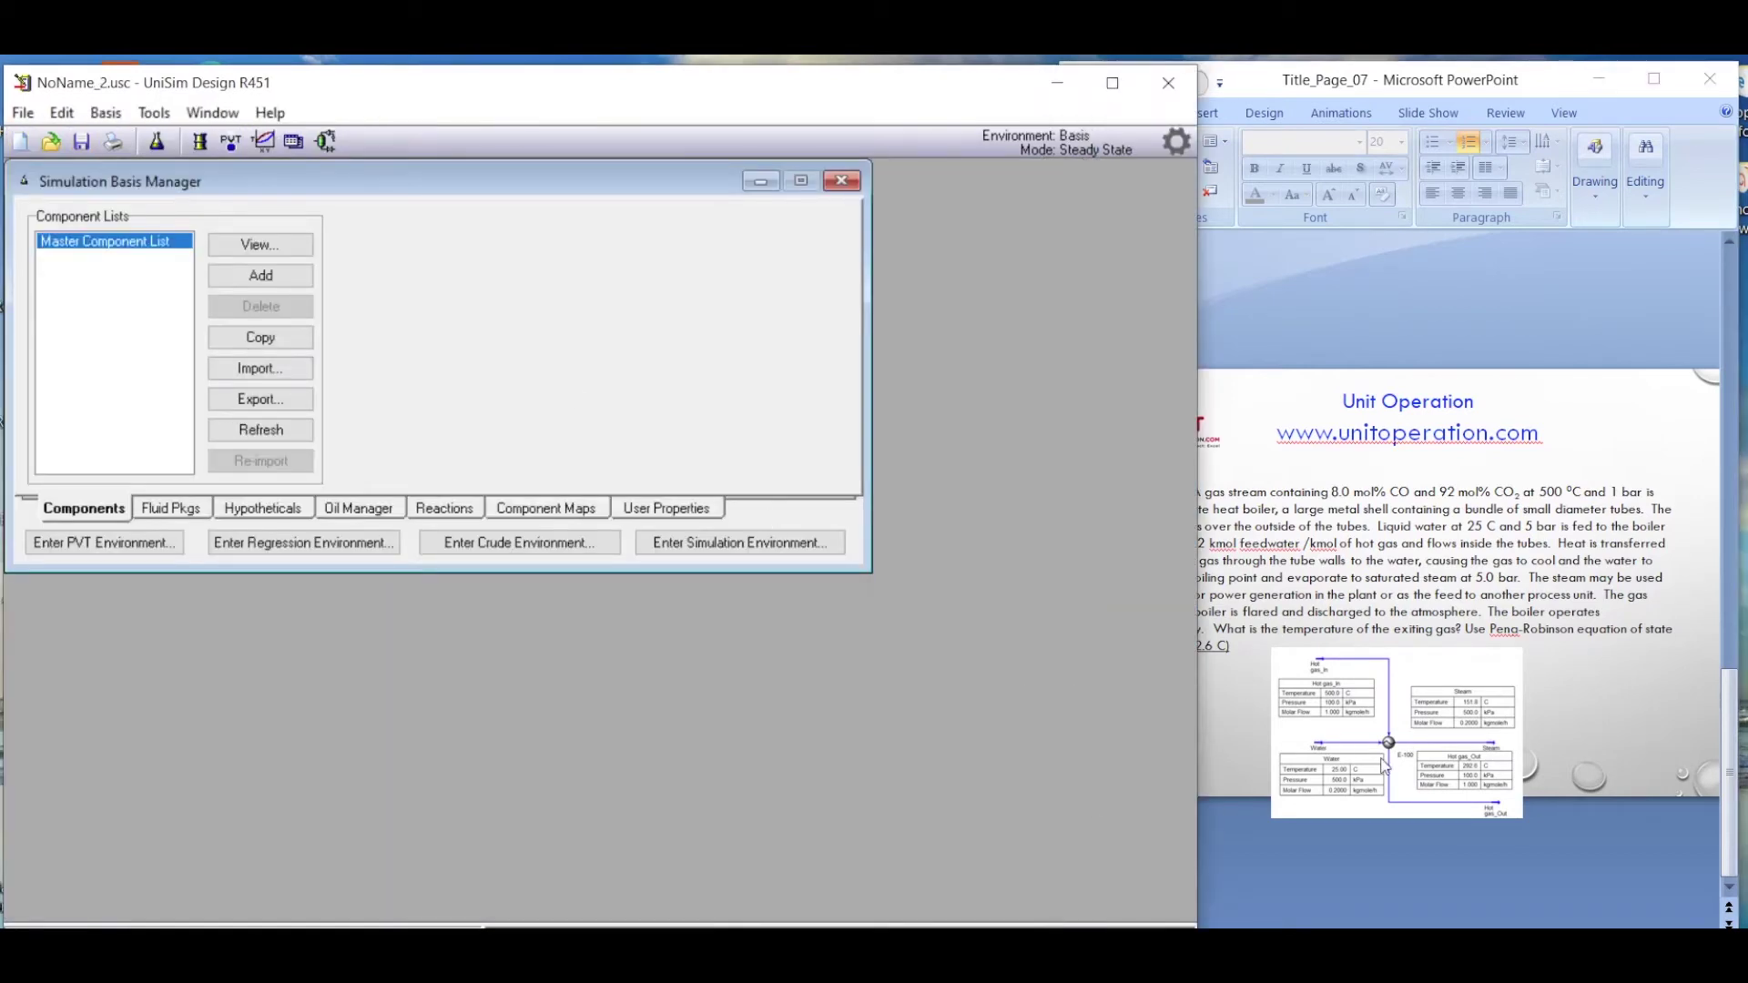
{"action": "left_click", "coordinate": [1585, 426]}
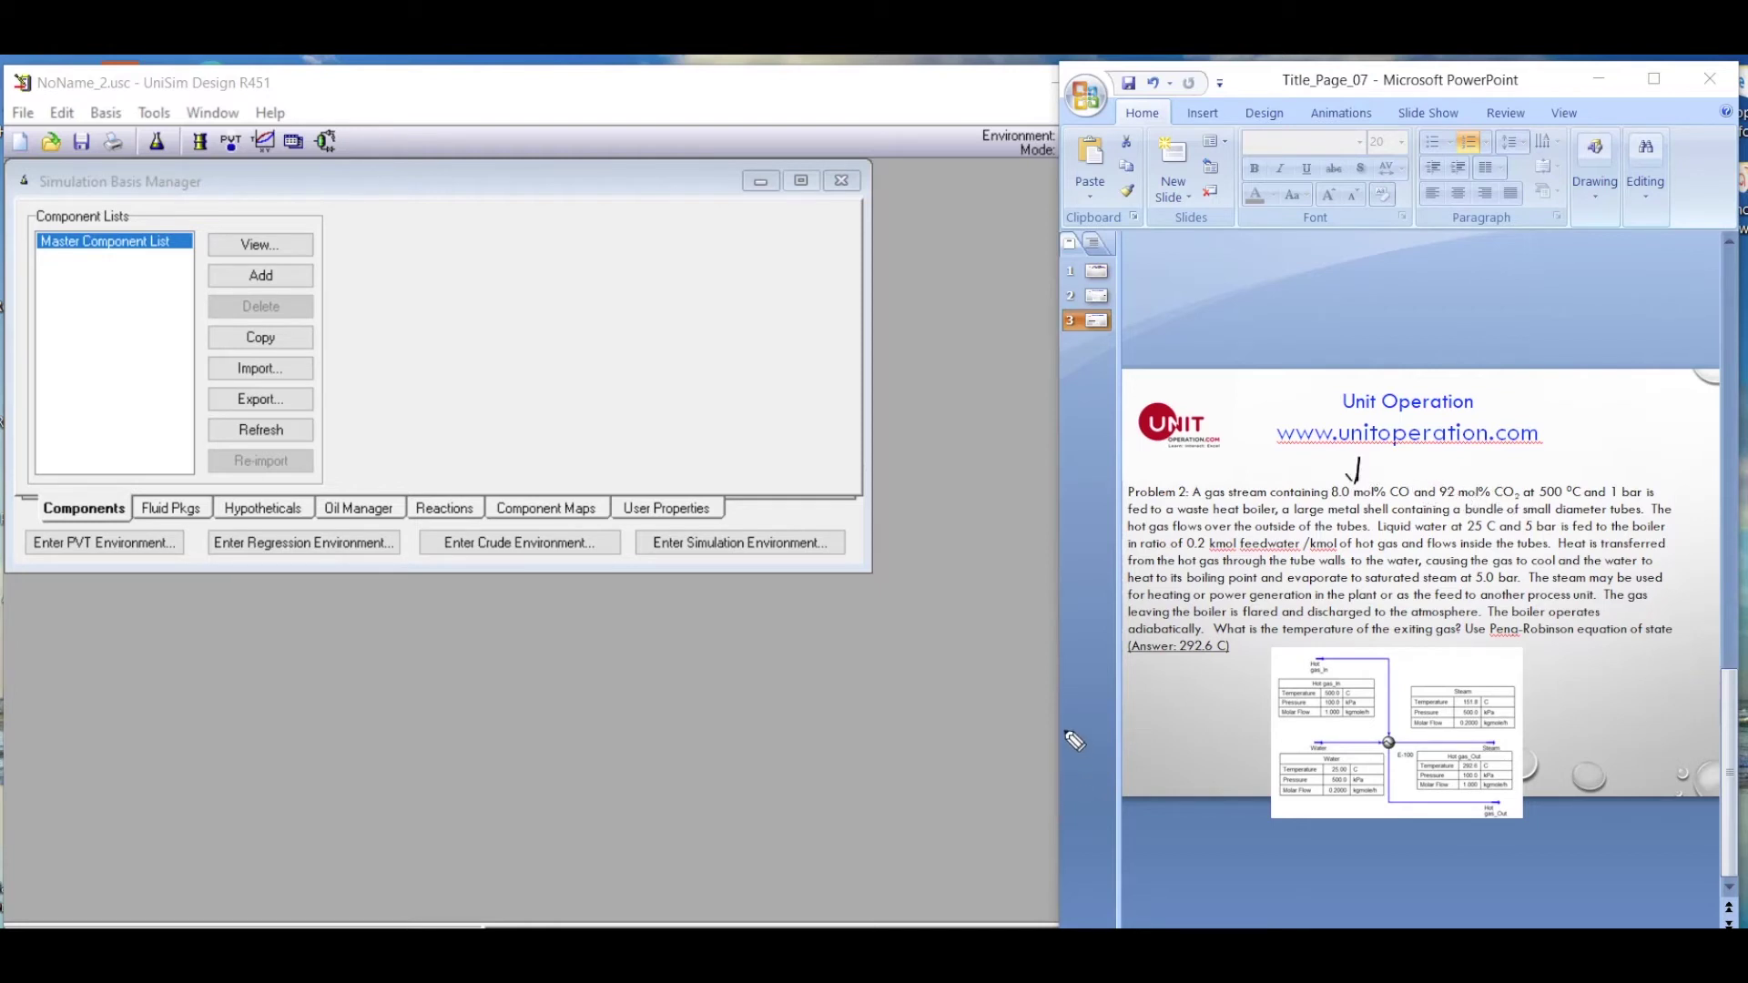
- Sketch the boiler beside the Problem 2 slide as a long rectangle with a tube line running through it
{"action": "left_click_drag", "start_coordinate": [1024, 741], "coordinate": [1134, 730]}
{"action": "left_click_drag", "start_coordinate": [1012, 777], "coordinate": [1142, 760]}
{"action": "left_click_drag", "start_coordinate": [1002, 743], "coordinate": [1005, 775]}
{"action": "left_click_drag", "start_coordinate": [1130, 730], "coordinate": [1138, 763]}
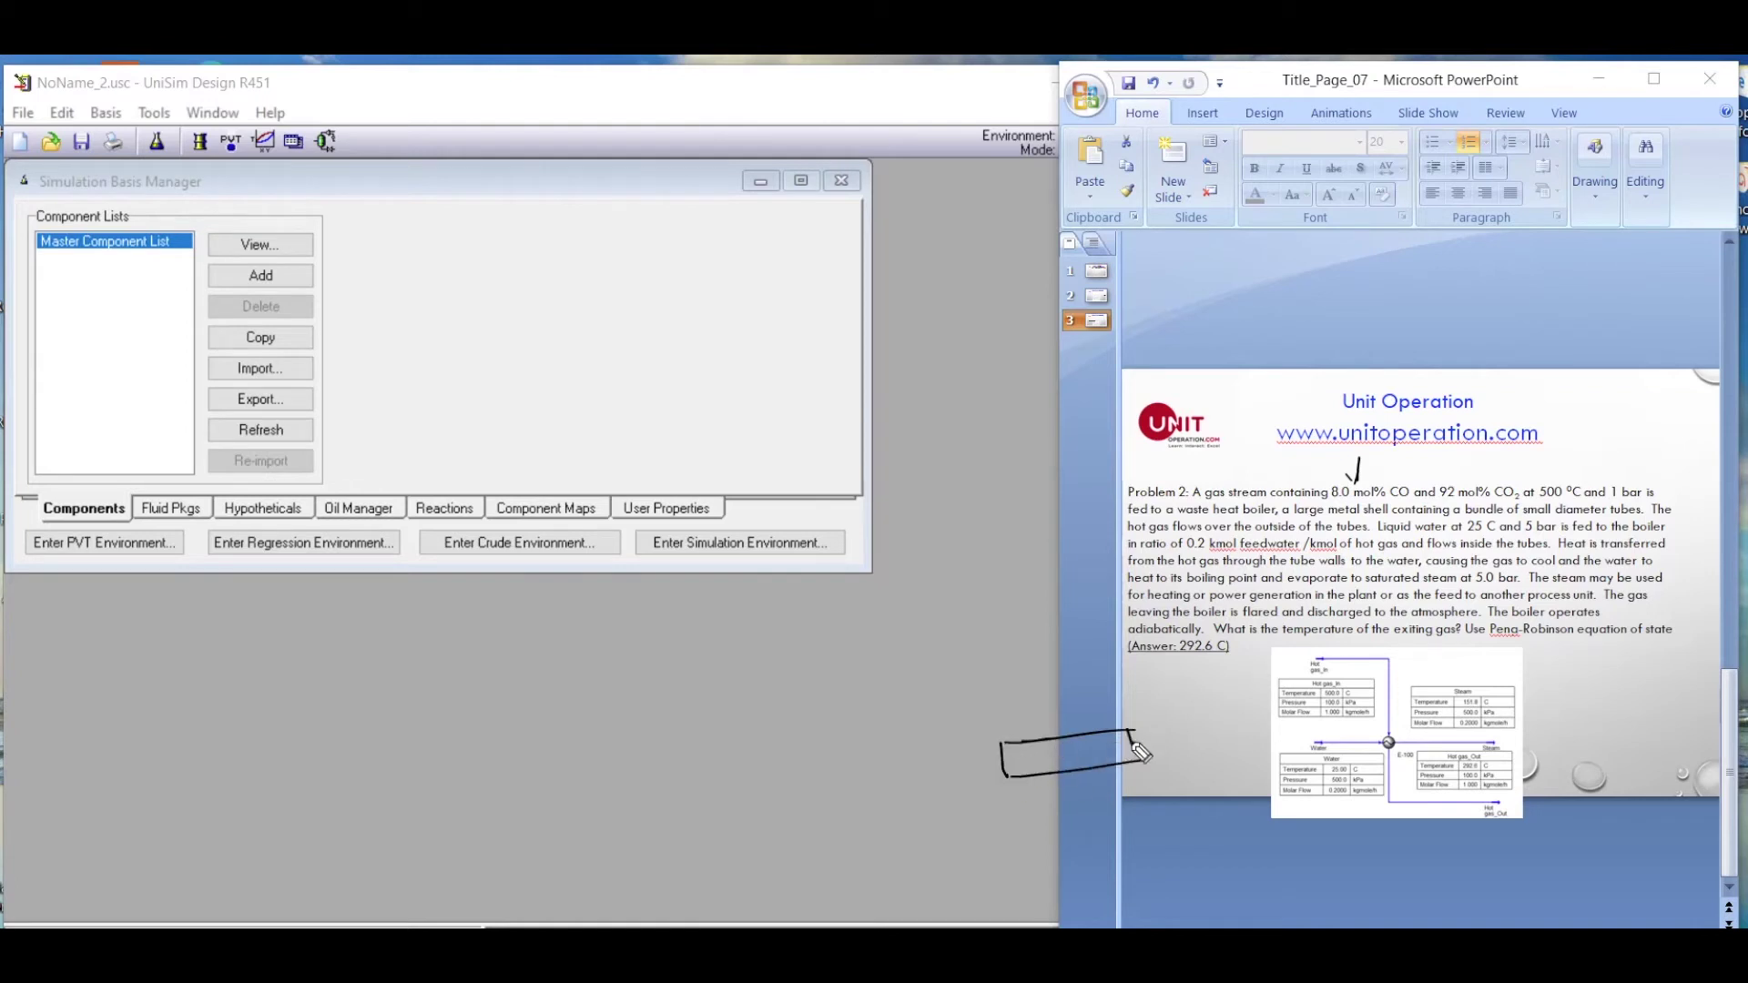
{"action": "left_click_drag", "start_coordinate": [958, 765], "coordinate": [1189, 738]}
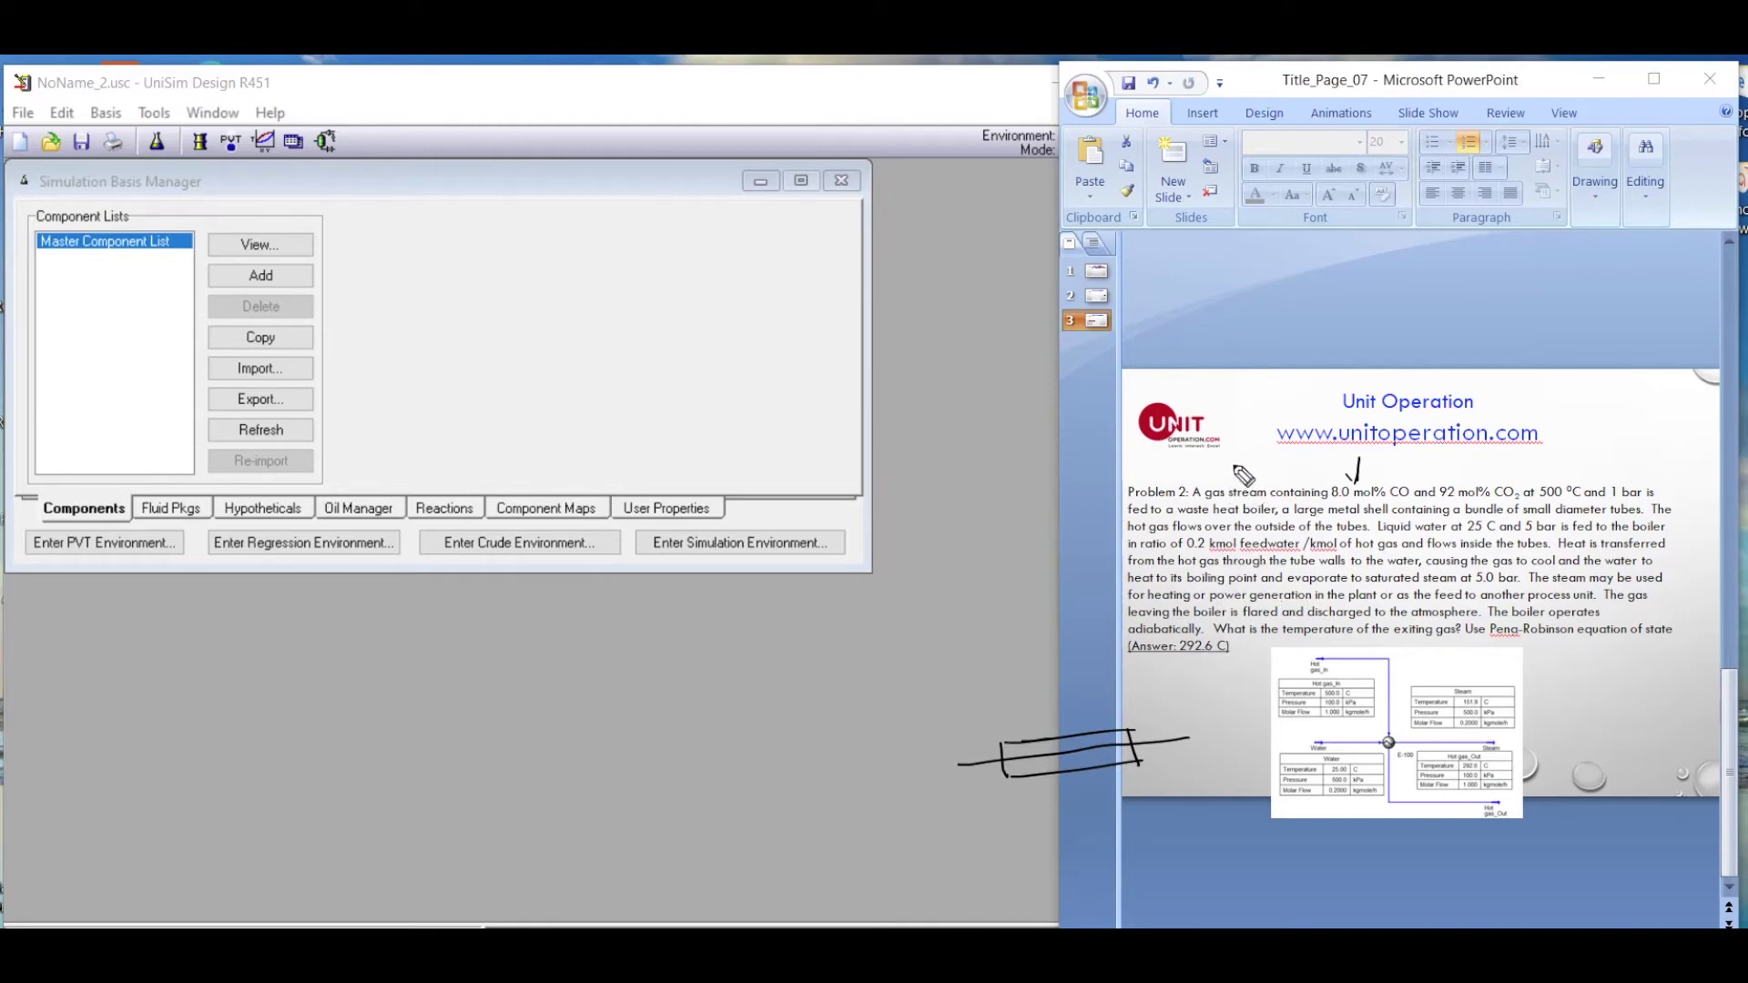
- Mark the gas stream in the problem text with an arrow and draw a shell inlet arrow labelled "Hot gas" on the sketch
{"action": "mouse_move", "coordinate": [1238, 460]}
{"action": "left_mouse_down"}
{"action": "mouse_move", "coordinate": [1238, 507]}
{"action": "mouse_move", "coordinate": [1245, 492]}
{"action": "left_mouse_up"}
{"action": "left_click_drag", "start_coordinate": [1110, 685], "coordinate": [1112, 726]}
{"action": "left_click_drag", "start_coordinate": [1123, 711], "coordinate": [1111, 725]}
{"action": "mouse_move", "coordinate": [1119, 664]}
{"action": "left_mouse_down"}
{"action": "mouse_move", "coordinate": [1119, 682]}
{"action": "mouse_move", "coordinate": [1163, 685]}
{"action": "left_mouse_up"}
{"action": "mouse_move", "coordinate": [1151, 673]}
{"action": "left_mouse_down"}
{"action": "mouse_move", "coordinate": [1175, 669]}
{"action": "mouse_move", "coordinate": [1188, 697]}
{"action": "mouse_move", "coordinate": [1201, 674]}
{"action": "mouse_move", "coordinate": [1224, 678]}
{"action": "left_mouse_up"}
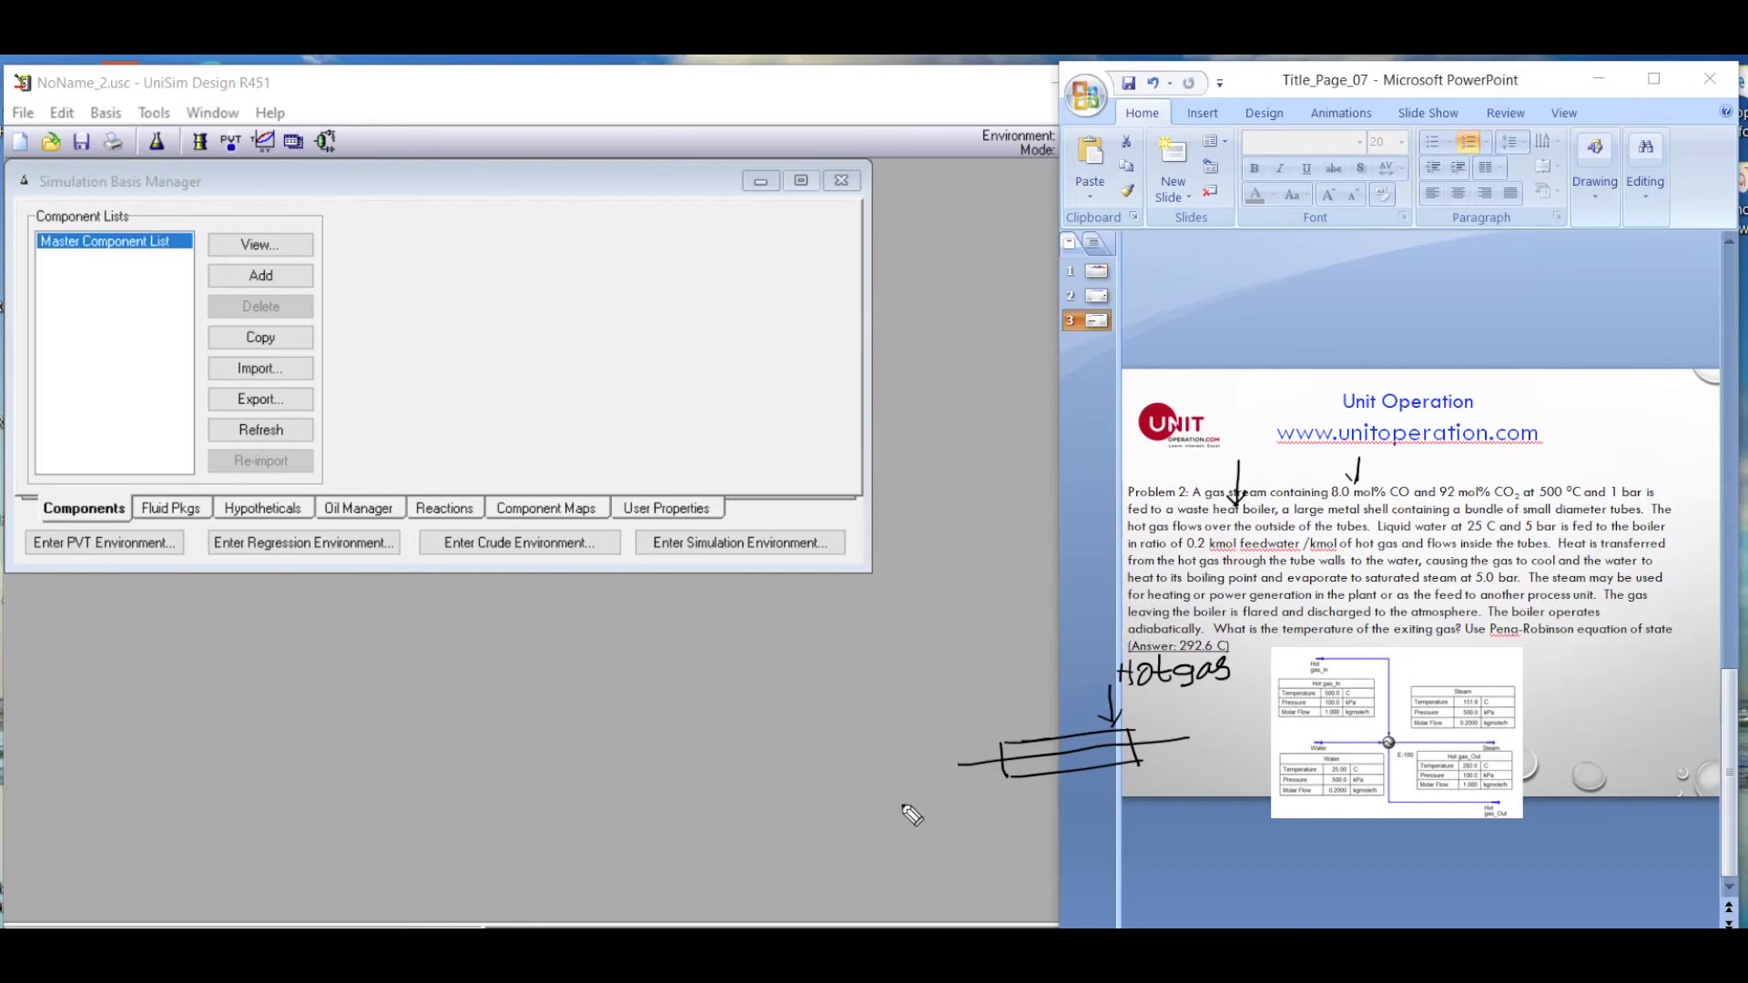
- Handwrite "Liq water 0.2 kmol" at the tube inlet and "1 kmol" above the hot gas label
{"action": "mouse_move", "coordinate": [907, 791]}
{"action": "left_mouse_down"}
{"action": "mouse_move", "coordinate": [946, 819]}
{"action": "mouse_move", "coordinate": [907, 843]}
{"action": "mouse_move", "coordinate": [953, 818]}
{"action": "mouse_move", "coordinate": [937, 833]}
{"action": "mouse_move", "coordinate": [957, 847]}
{"action": "mouse_move", "coordinate": [983, 820]}
{"action": "left_mouse_up"}
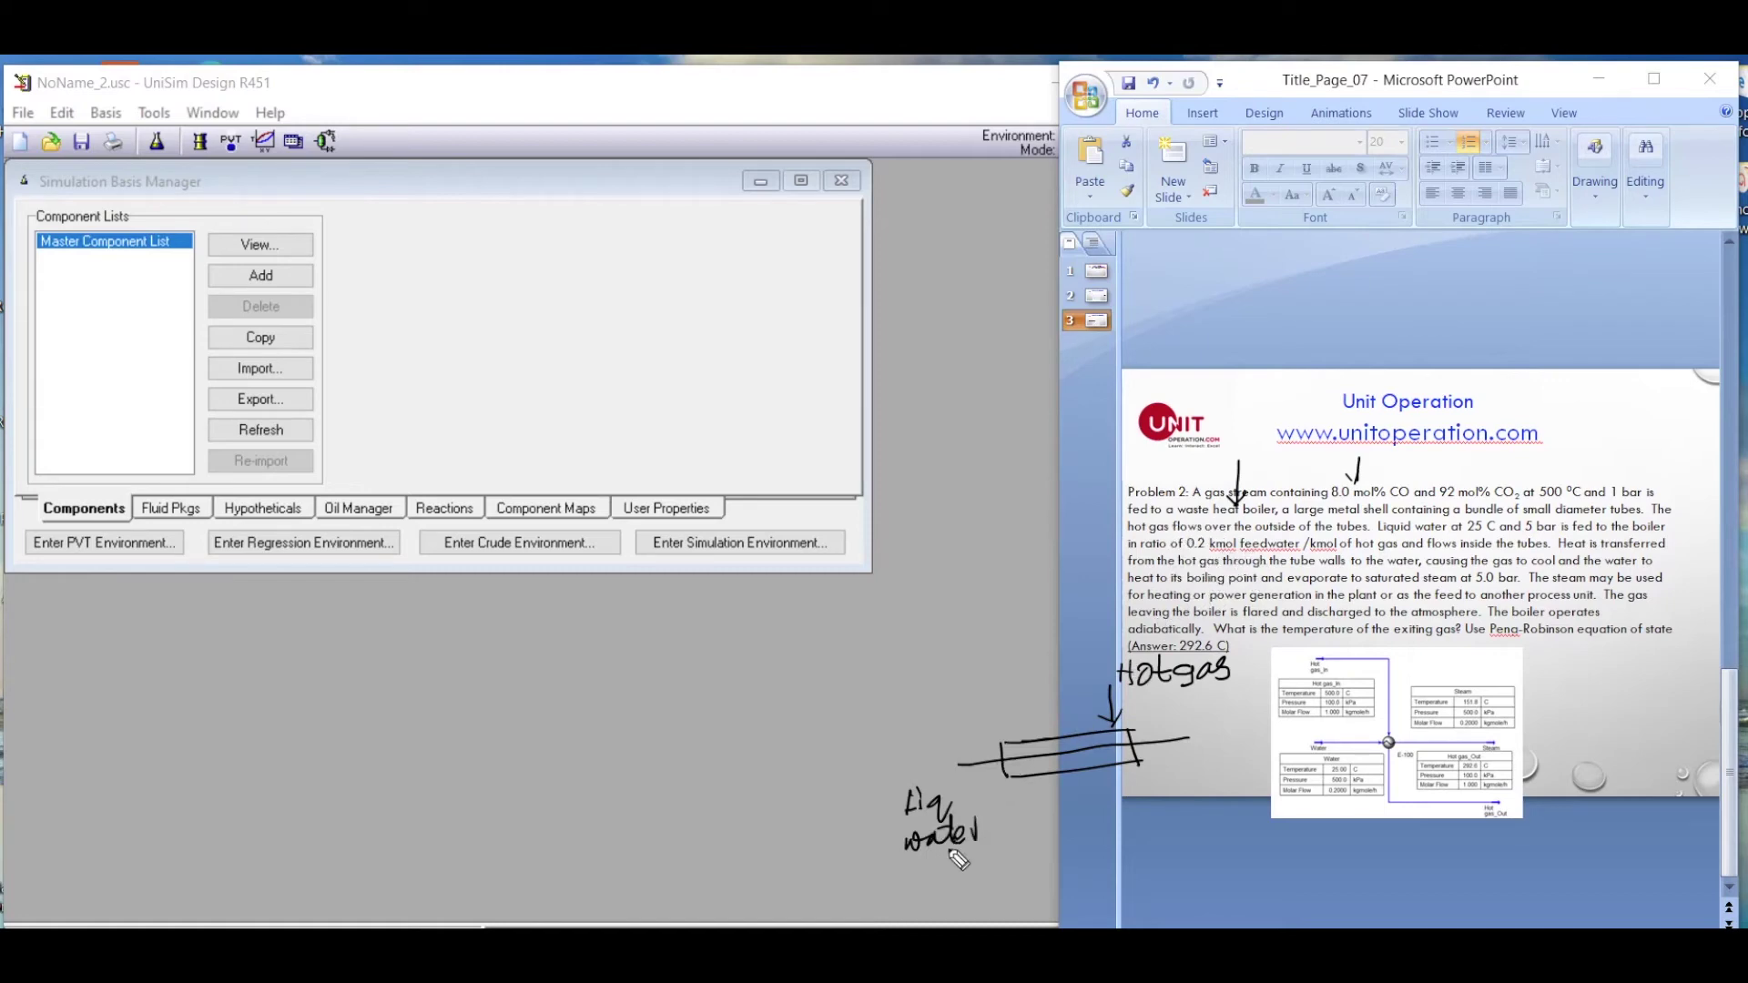
{"action": "mouse_move", "coordinate": [934, 874]}
{"action": "left_mouse_down"}
{"action": "mouse_move", "coordinate": [1022, 886]}
{"action": "mouse_move", "coordinate": [1058, 858]}
{"action": "left_mouse_up"}
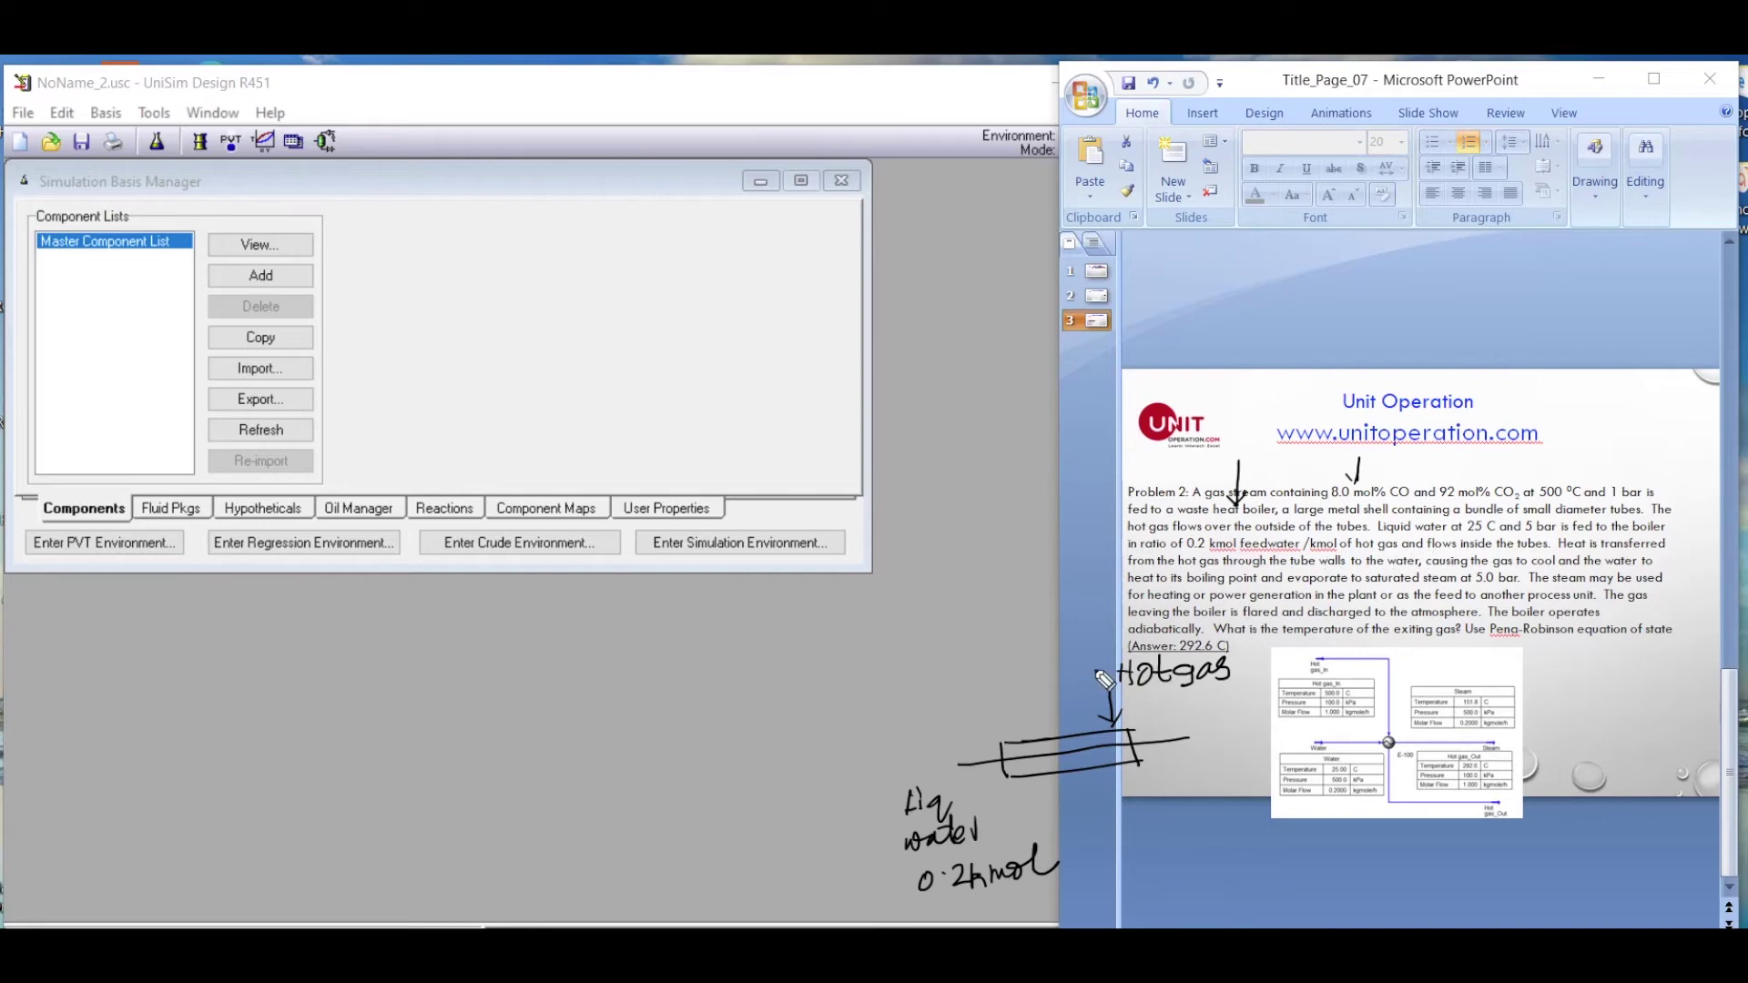
{"action": "mouse_move", "coordinate": [1070, 630]}
{"action": "left_mouse_down"}
{"action": "mouse_move", "coordinate": [1070, 656]}
{"action": "mouse_move", "coordinate": [1100, 660]}
{"action": "mouse_move", "coordinate": [1149, 638]}
{"action": "mouse_move", "coordinate": [1121, 662]}
{"action": "left_mouse_up"}
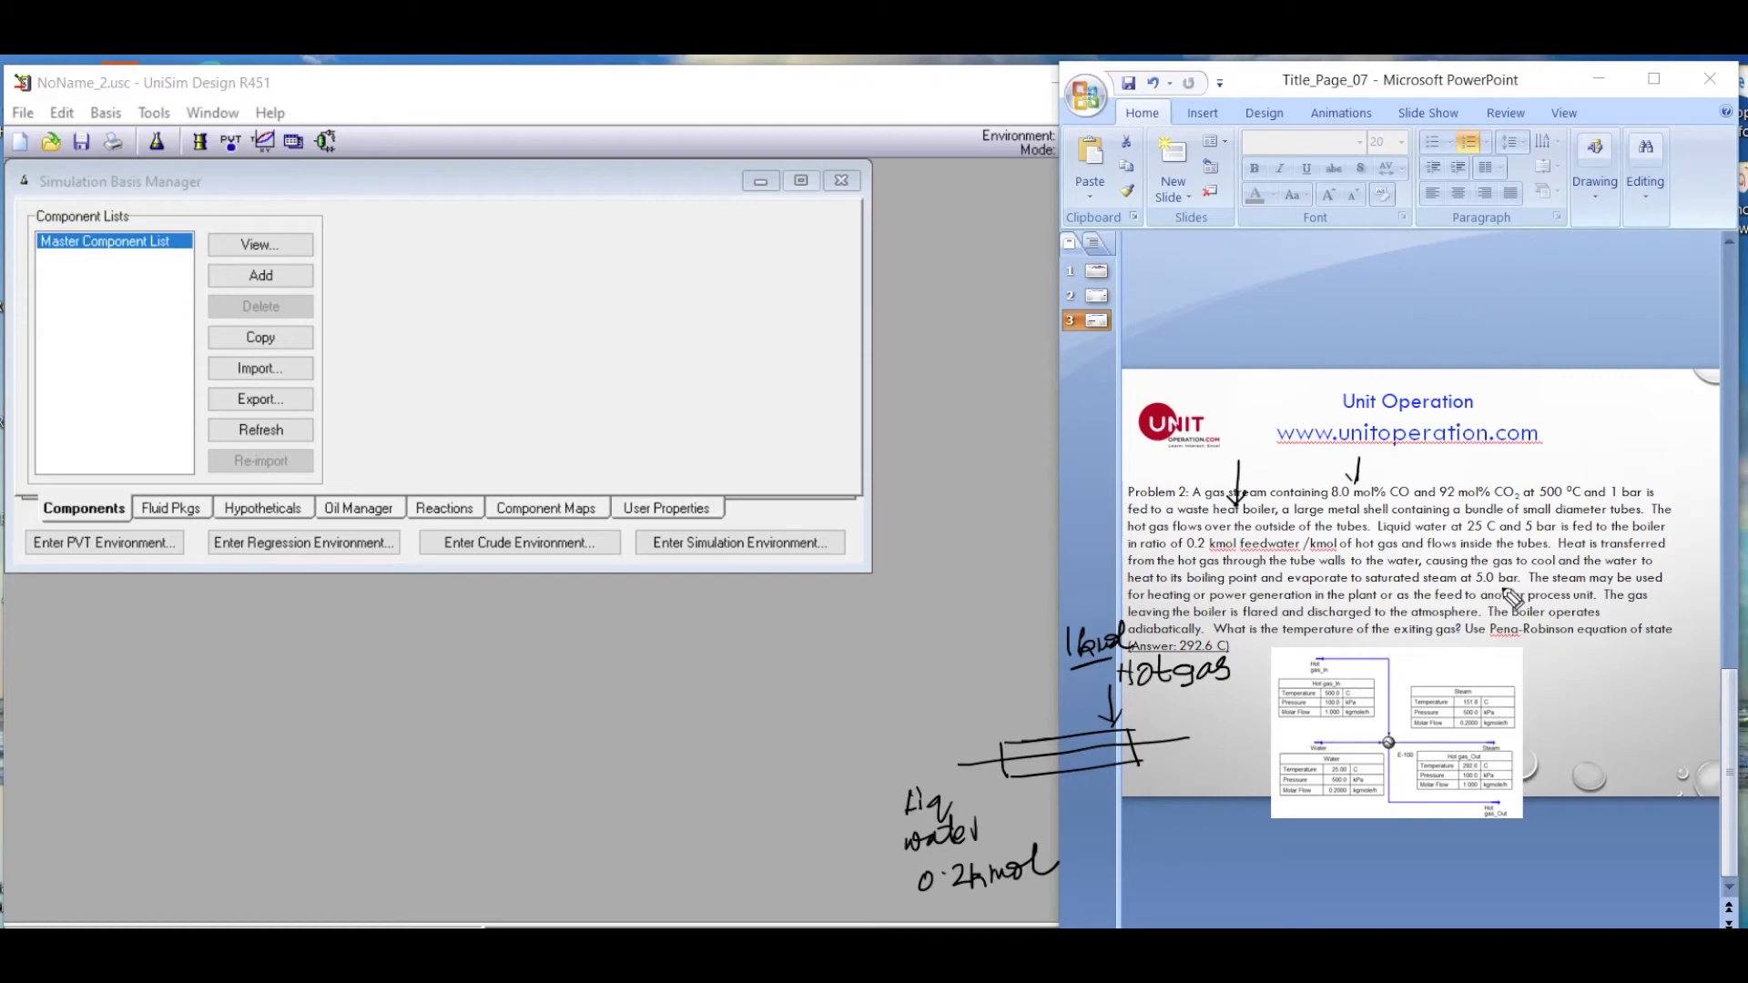
- Label the tube outlet "5.0 bar satd. steam" and draw a curved gas outlet arrow from the shell toward the flare
{"action": "mouse_move", "coordinate": [1171, 736]}
{"action": "left_mouse_down"}
{"action": "mouse_move", "coordinate": [1199, 780]}
{"action": "mouse_move", "coordinate": [1231, 764]}
{"action": "mouse_move", "coordinate": [1204, 815]}
{"action": "mouse_move", "coordinate": [1232, 813]}
{"action": "mouse_move", "coordinate": [1189, 868]}
{"action": "mouse_move", "coordinate": [1226, 848]}
{"action": "mouse_move", "coordinate": [1253, 858]}
{"action": "mouse_move", "coordinate": [1211, 901]}
{"action": "left_mouse_up"}
{"action": "left_click", "coordinate": [1257, 856]}
{"action": "mouse_move", "coordinate": [1220, 881]}
{"action": "left_mouse_down"}
{"action": "mouse_move", "coordinate": [1230, 904]}
{"action": "mouse_move", "coordinate": [1285, 896]}
{"action": "left_mouse_up"}
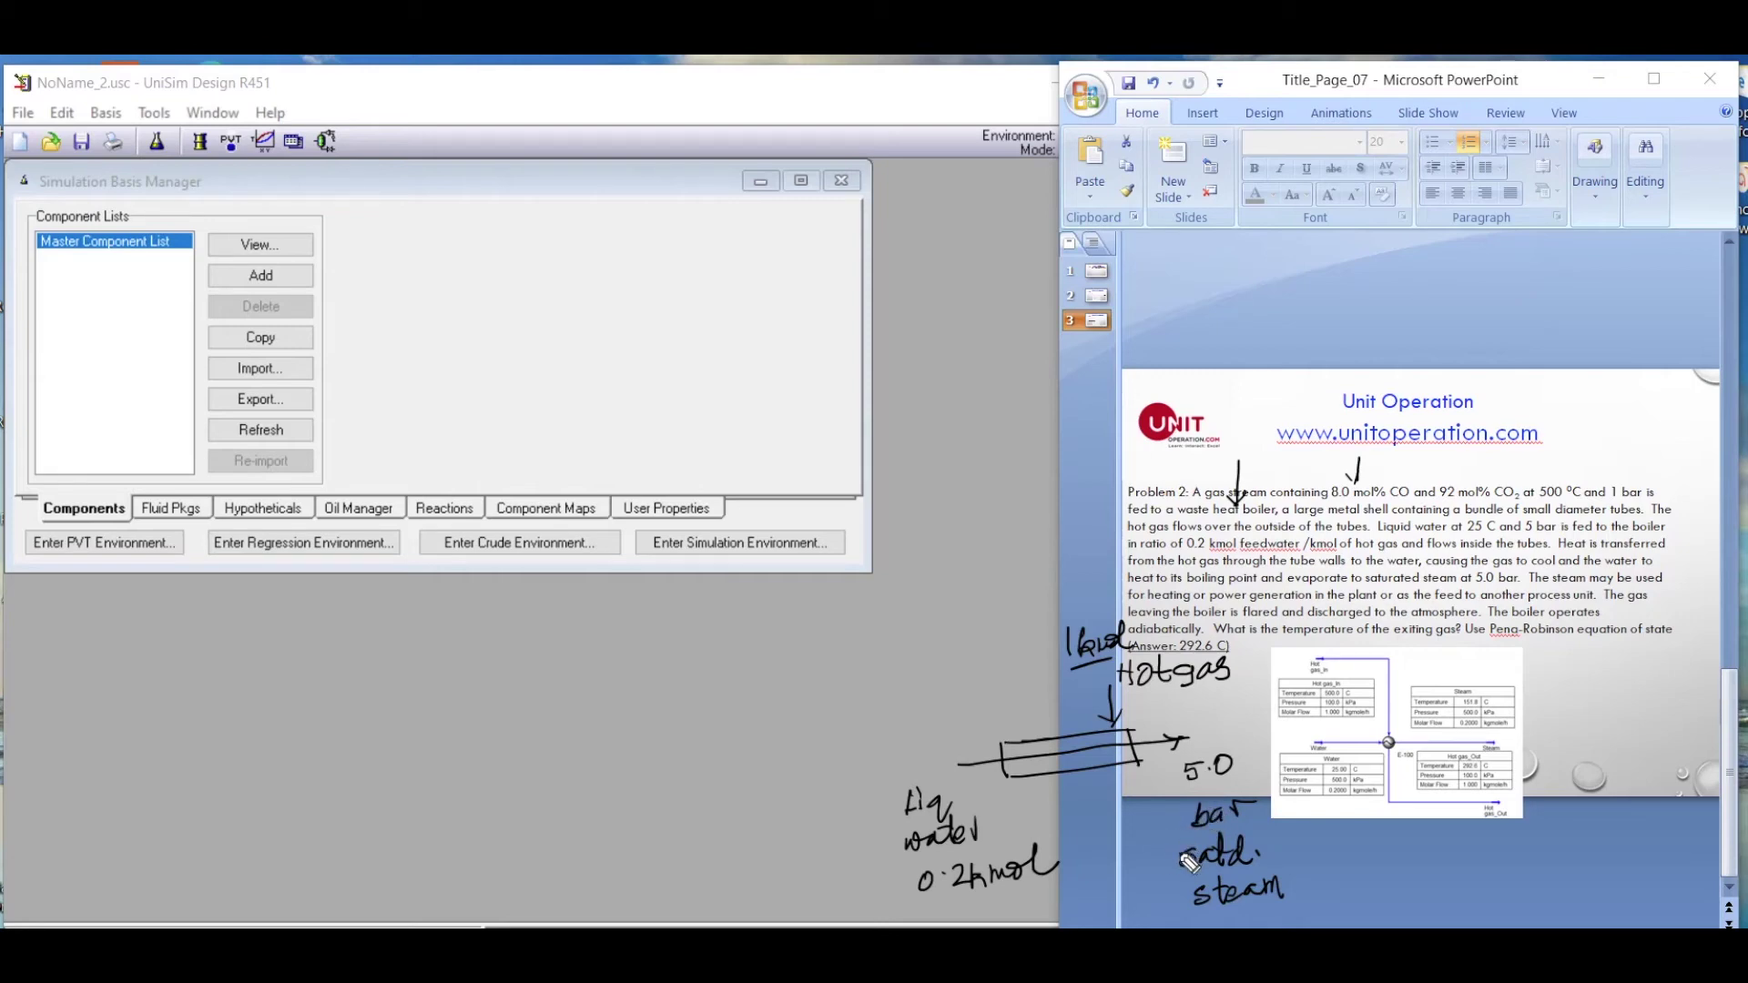
{"action": "left_click", "coordinate": [1231, 732]}
{"action": "left_click", "coordinate": [1458, 712]}
{"action": "mouse_move", "coordinate": [1035, 786]}
{"action": "left_mouse_down"}
{"action": "mouse_move", "coordinate": [1029, 807]}
{"action": "mouse_move", "coordinate": [1112, 885]}
{"action": "left_mouse_up"}
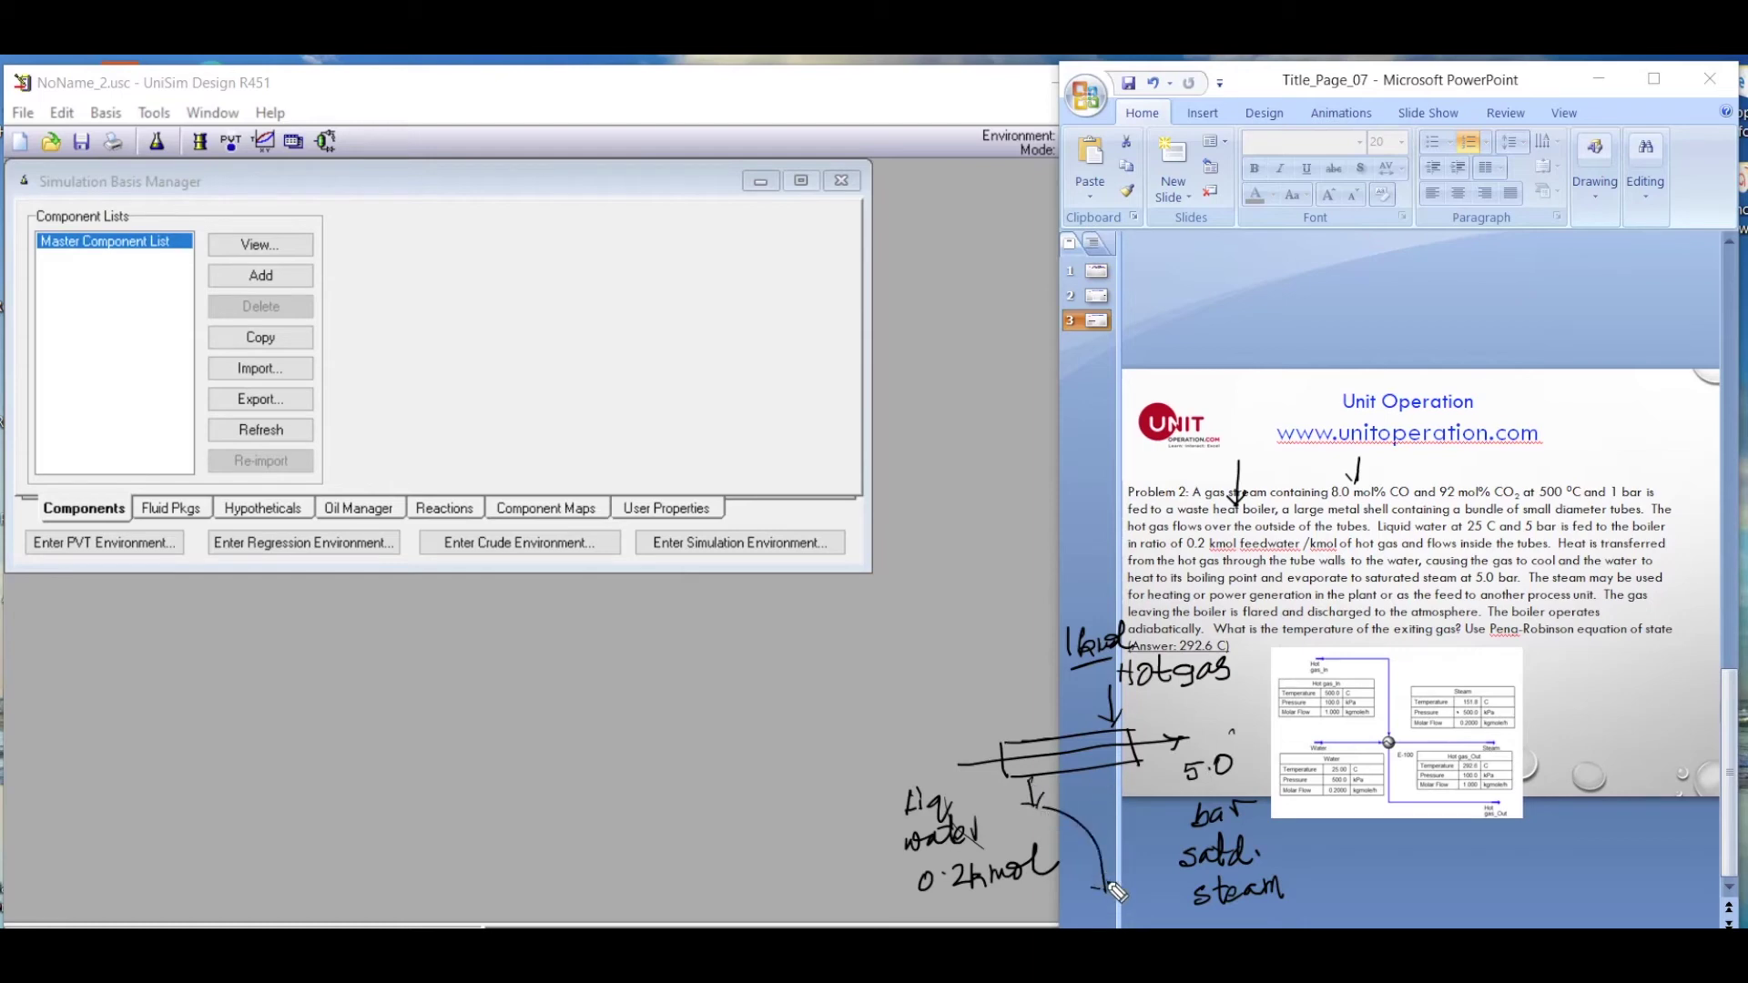
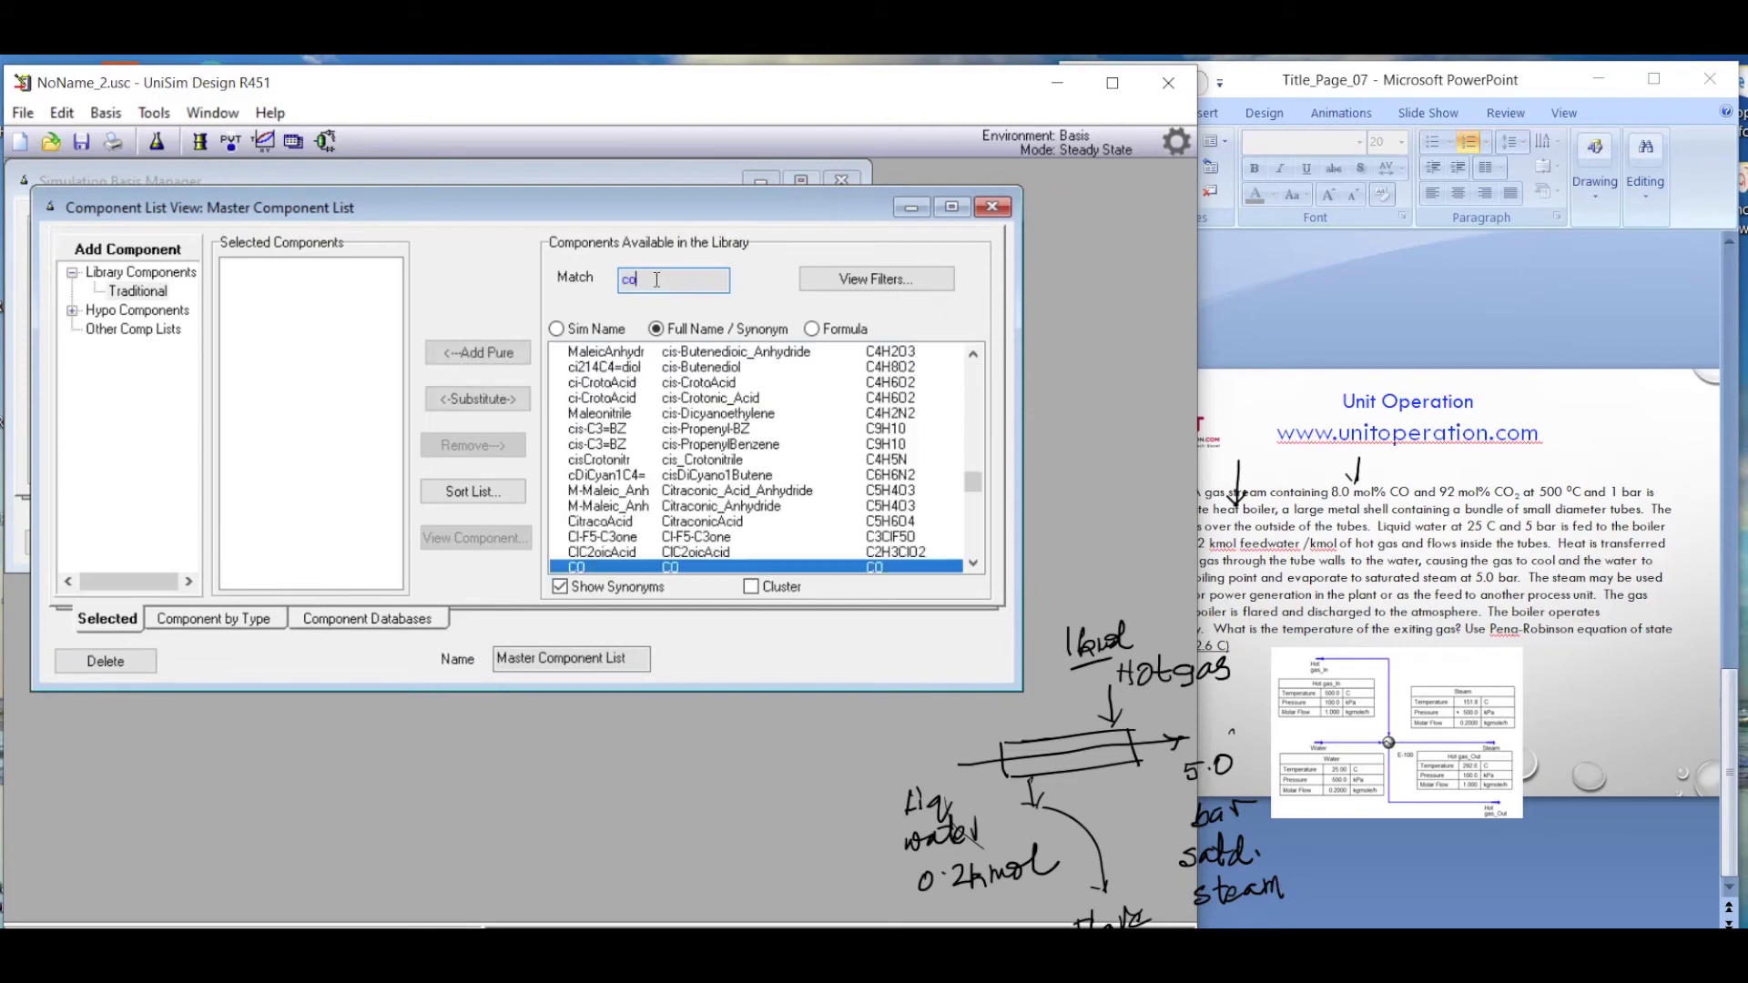
- Add CO, CO2 and H2O to the new UniSim Design case's Master Component List
{"action": "key", "text": "Return"}
{"action": "type", "text": "co2"}
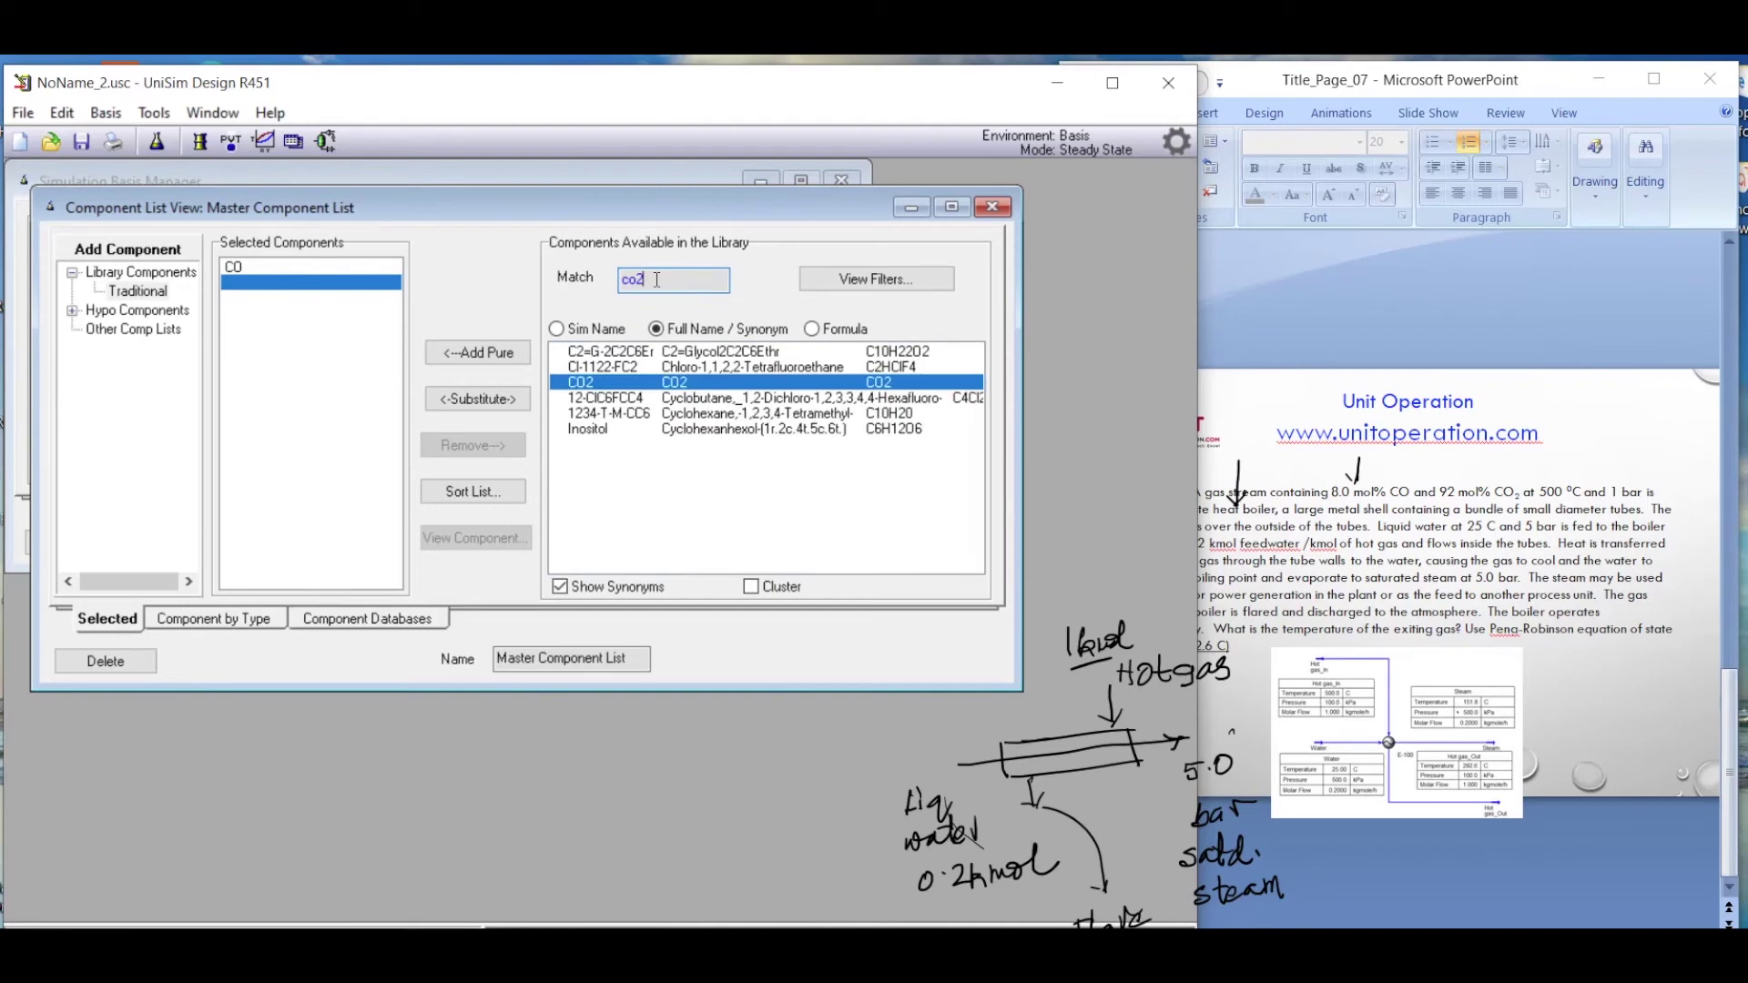
{"action": "key", "text": "Return"}
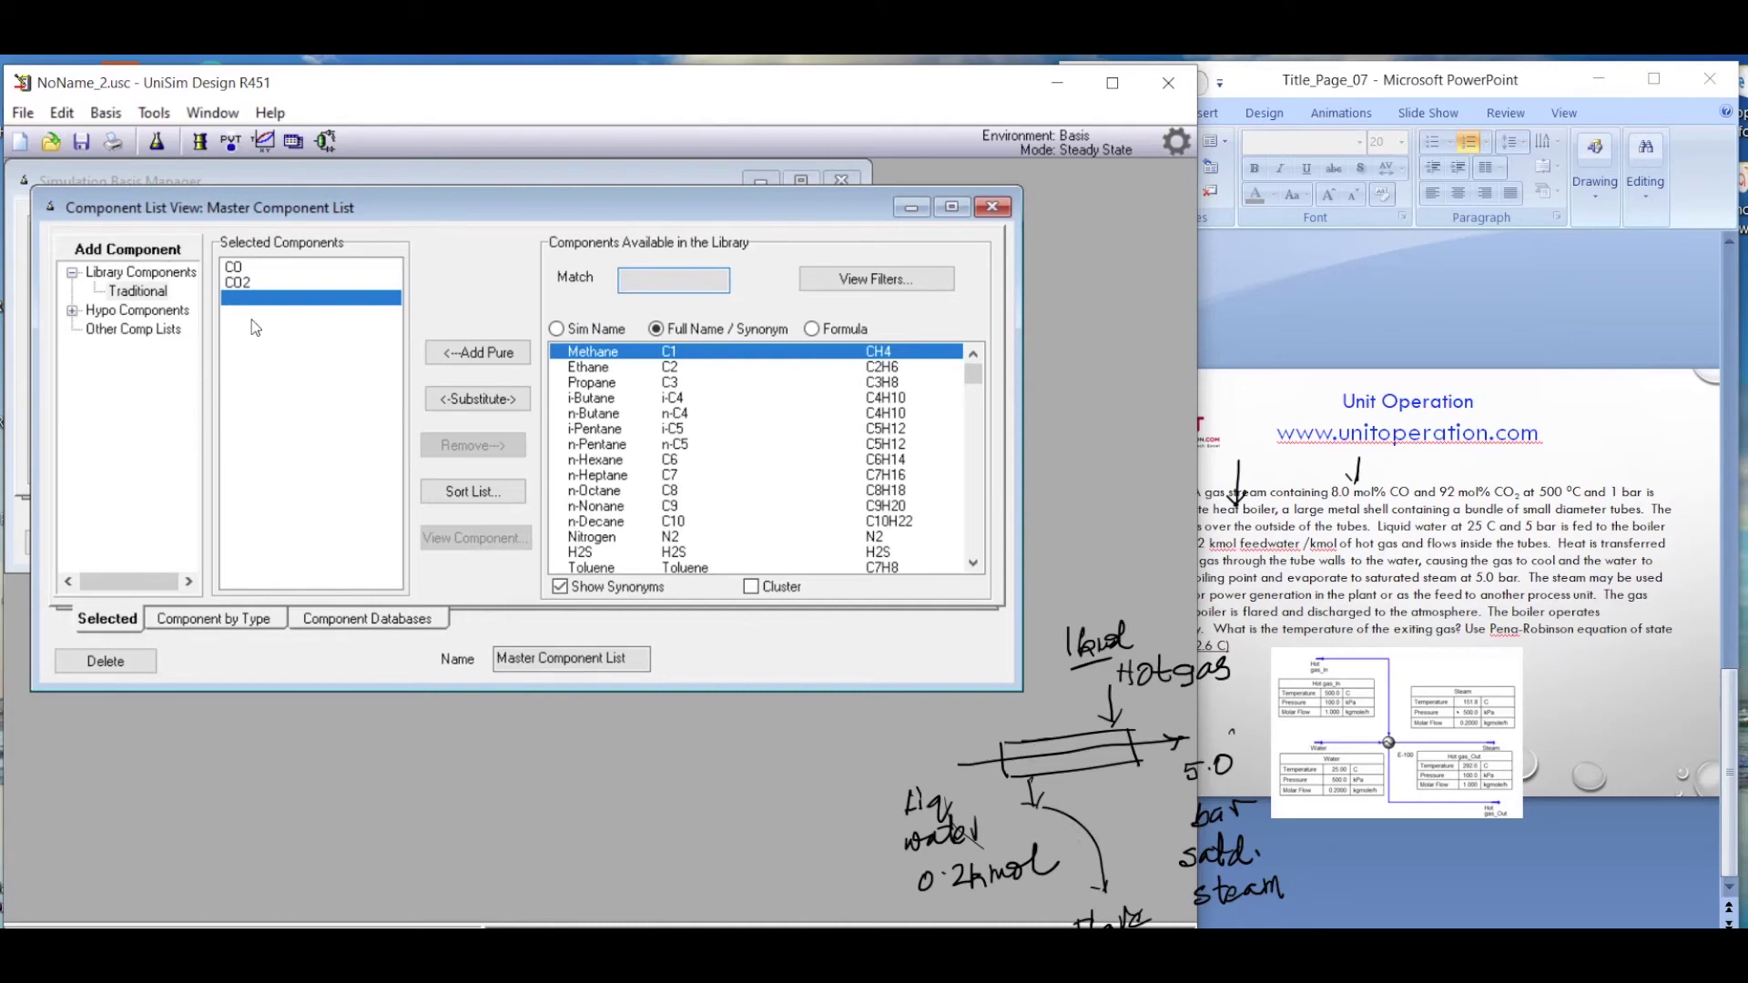
{"action": "type", "text": "H2o"}
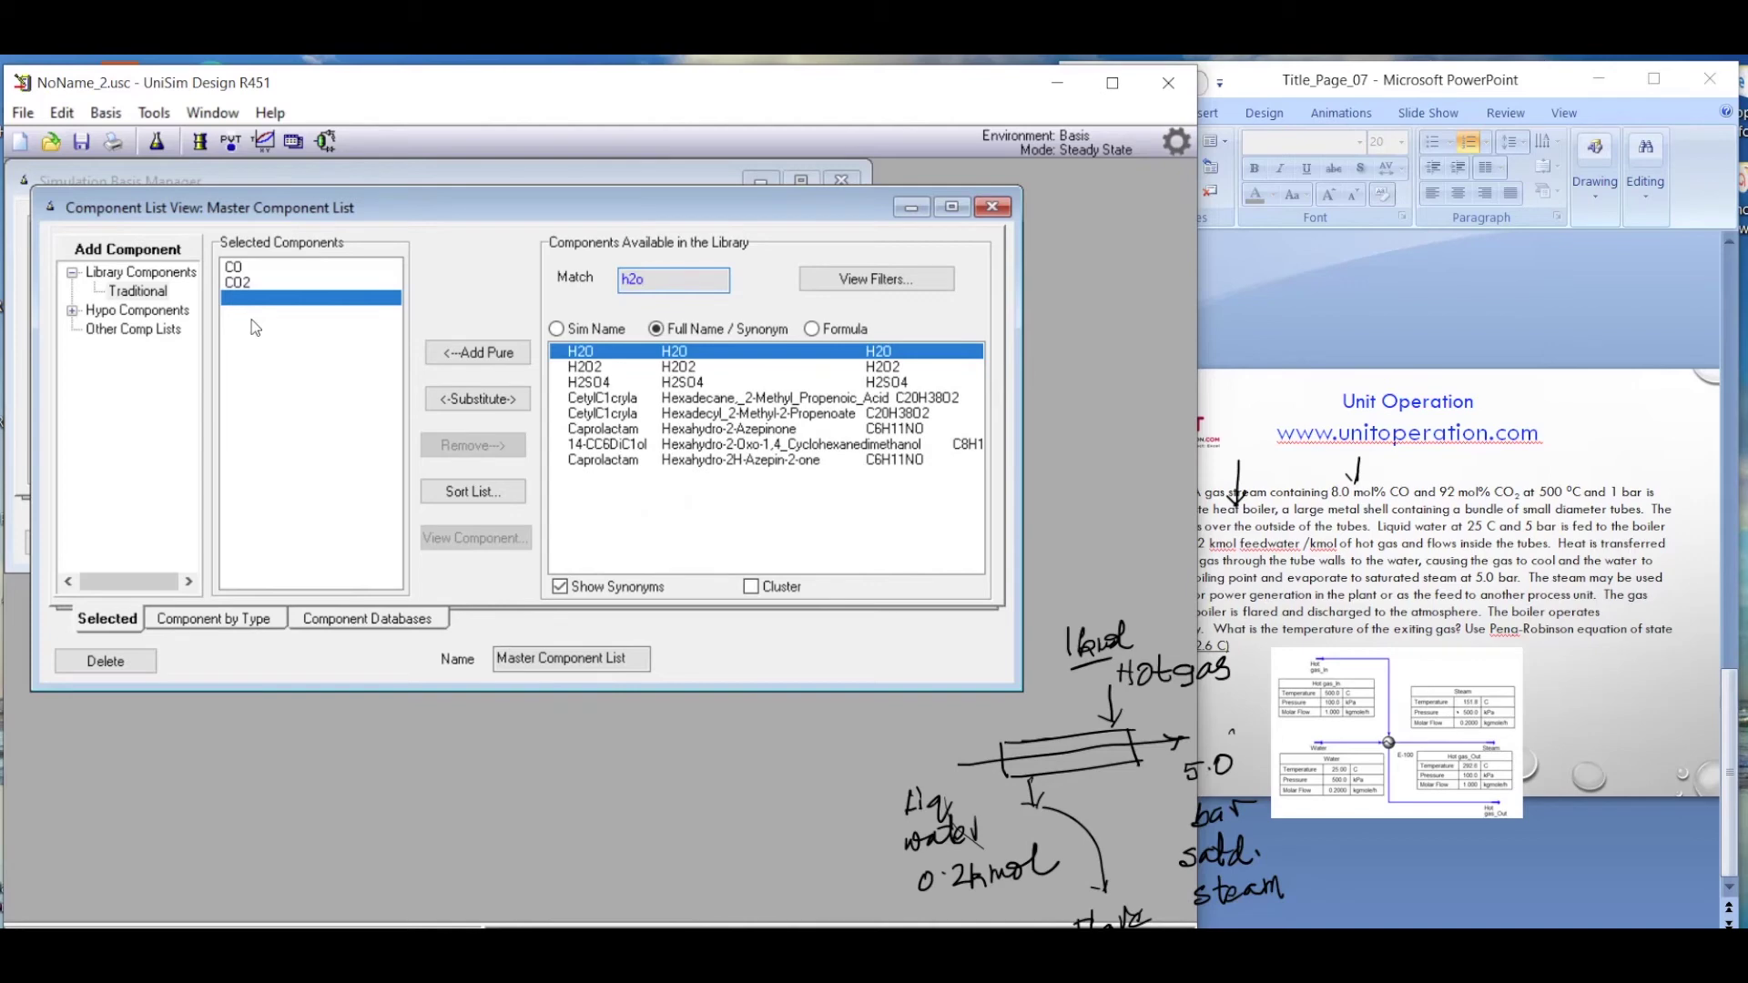
{"action": "key", "text": "Return"}
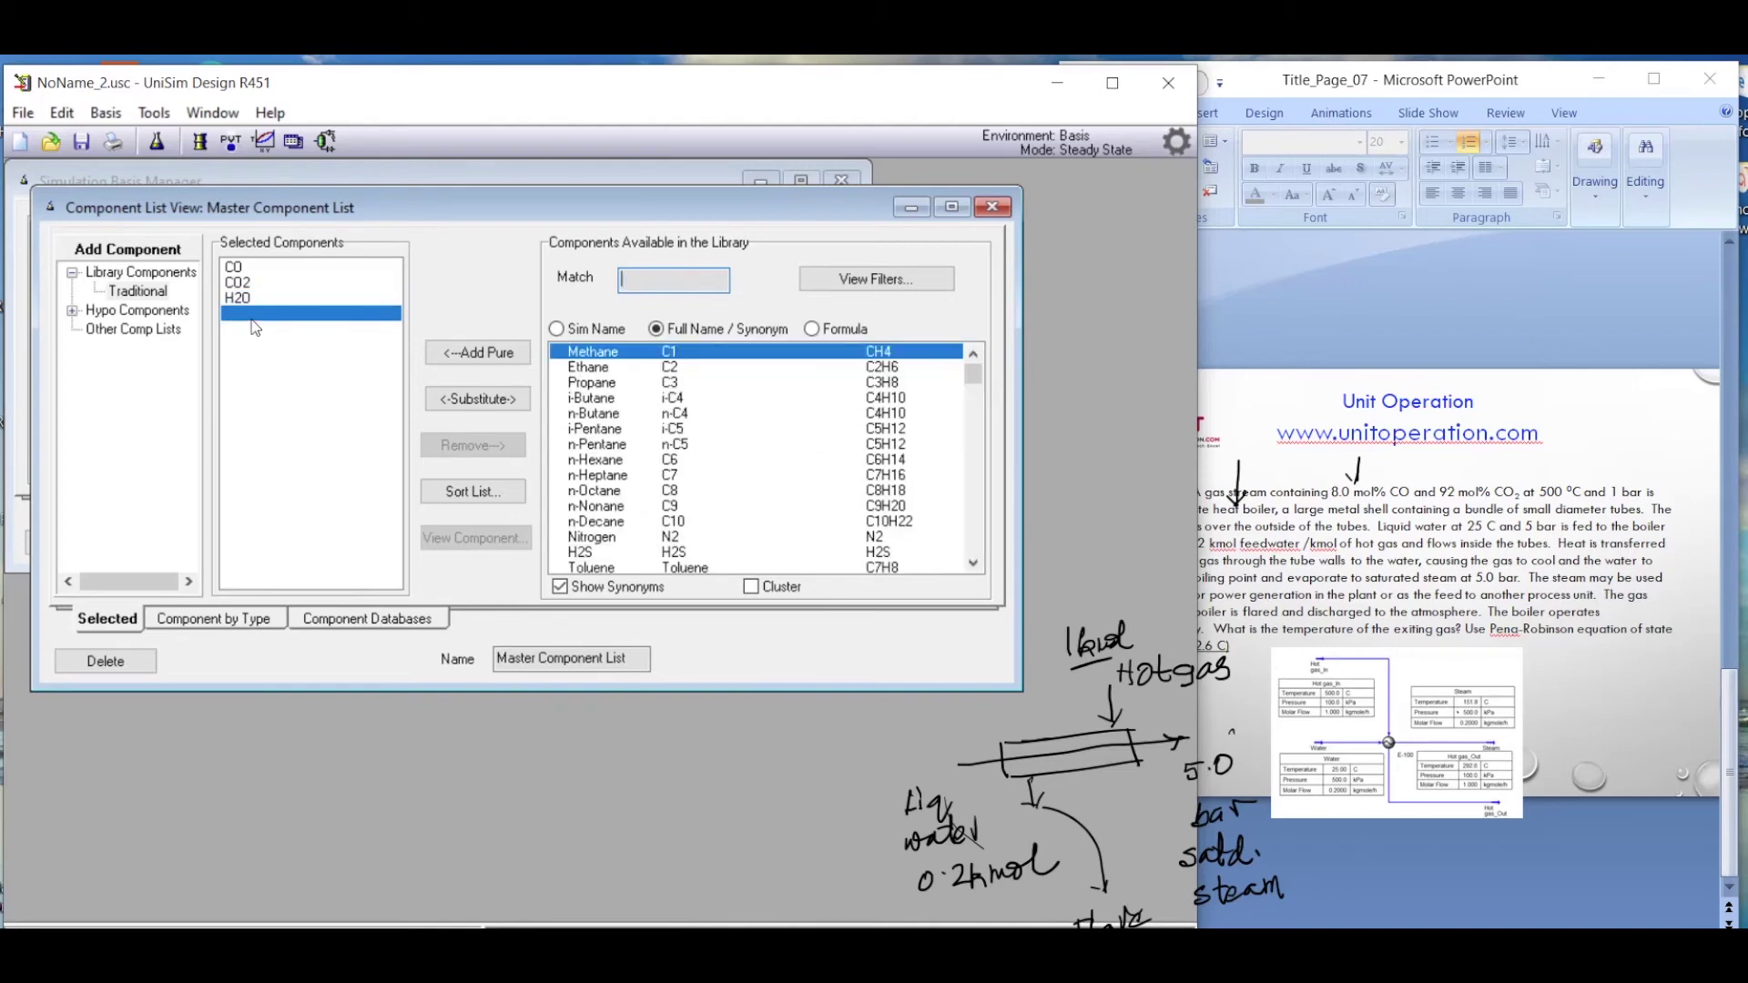
{"action": "left_click", "coordinate": [1005, 214]}
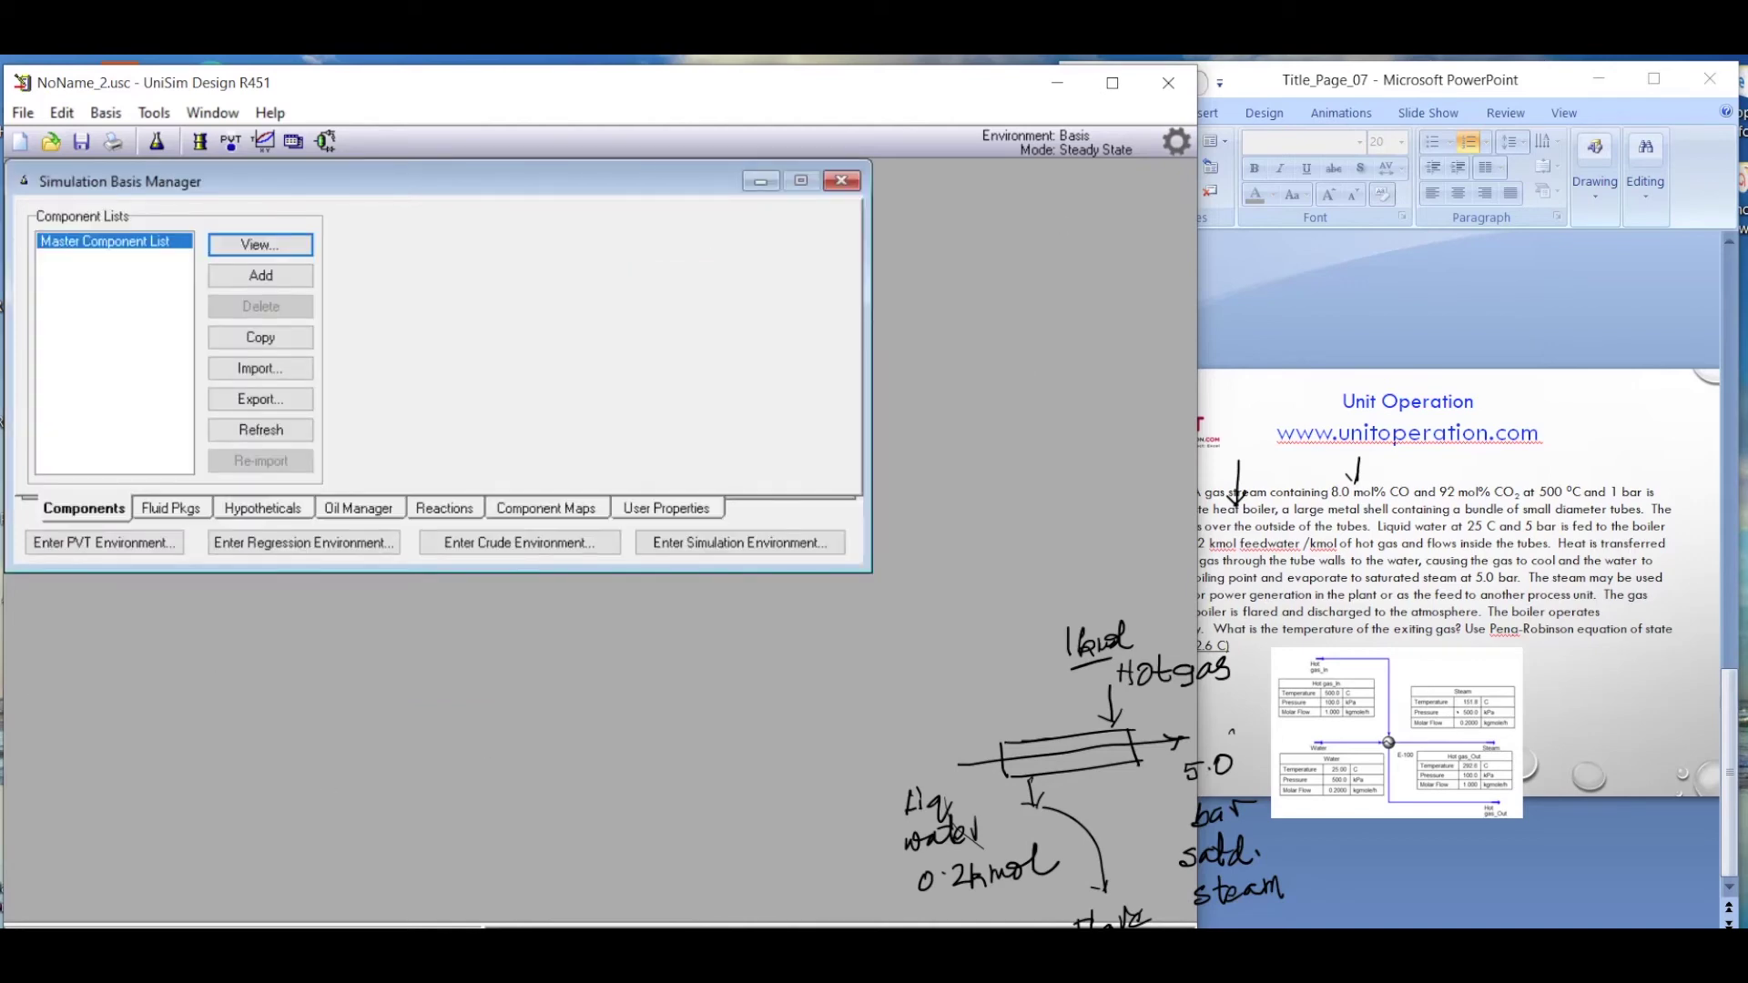
- Add a fluid package that uses the Peng-Robinson property package
{"action": "left_click", "coordinate": [173, 510]}
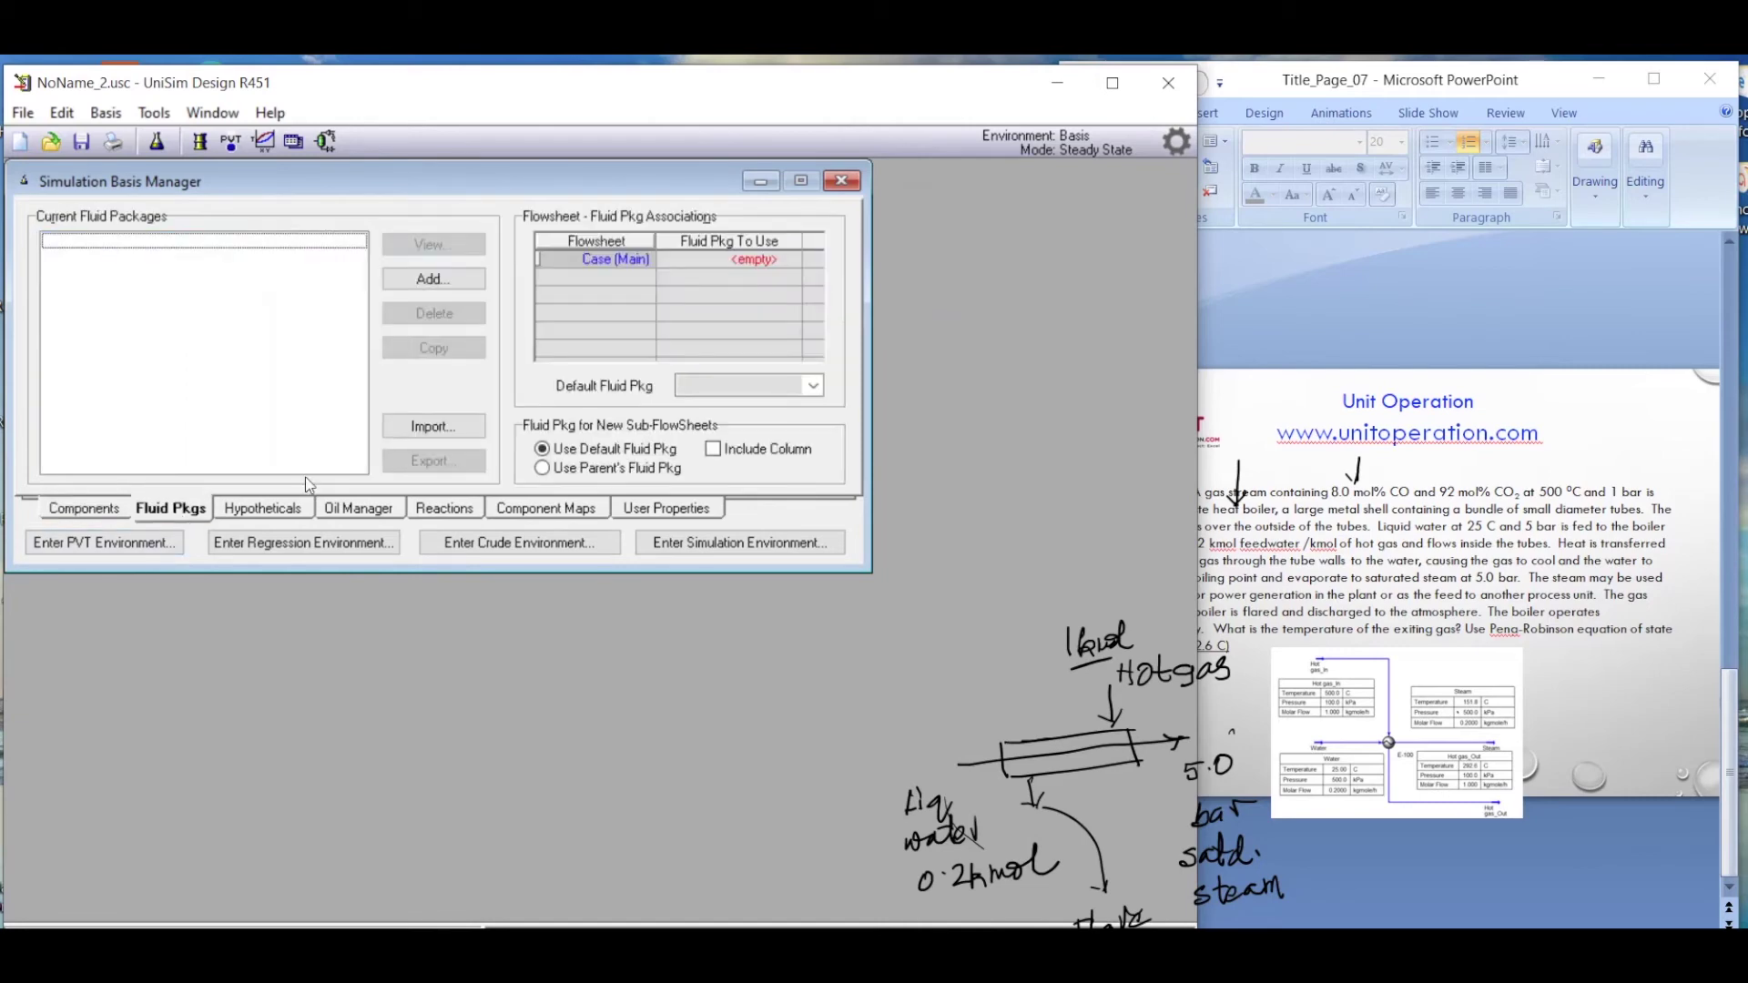
{"action": "left_click", "coordinate": [448, 279]}
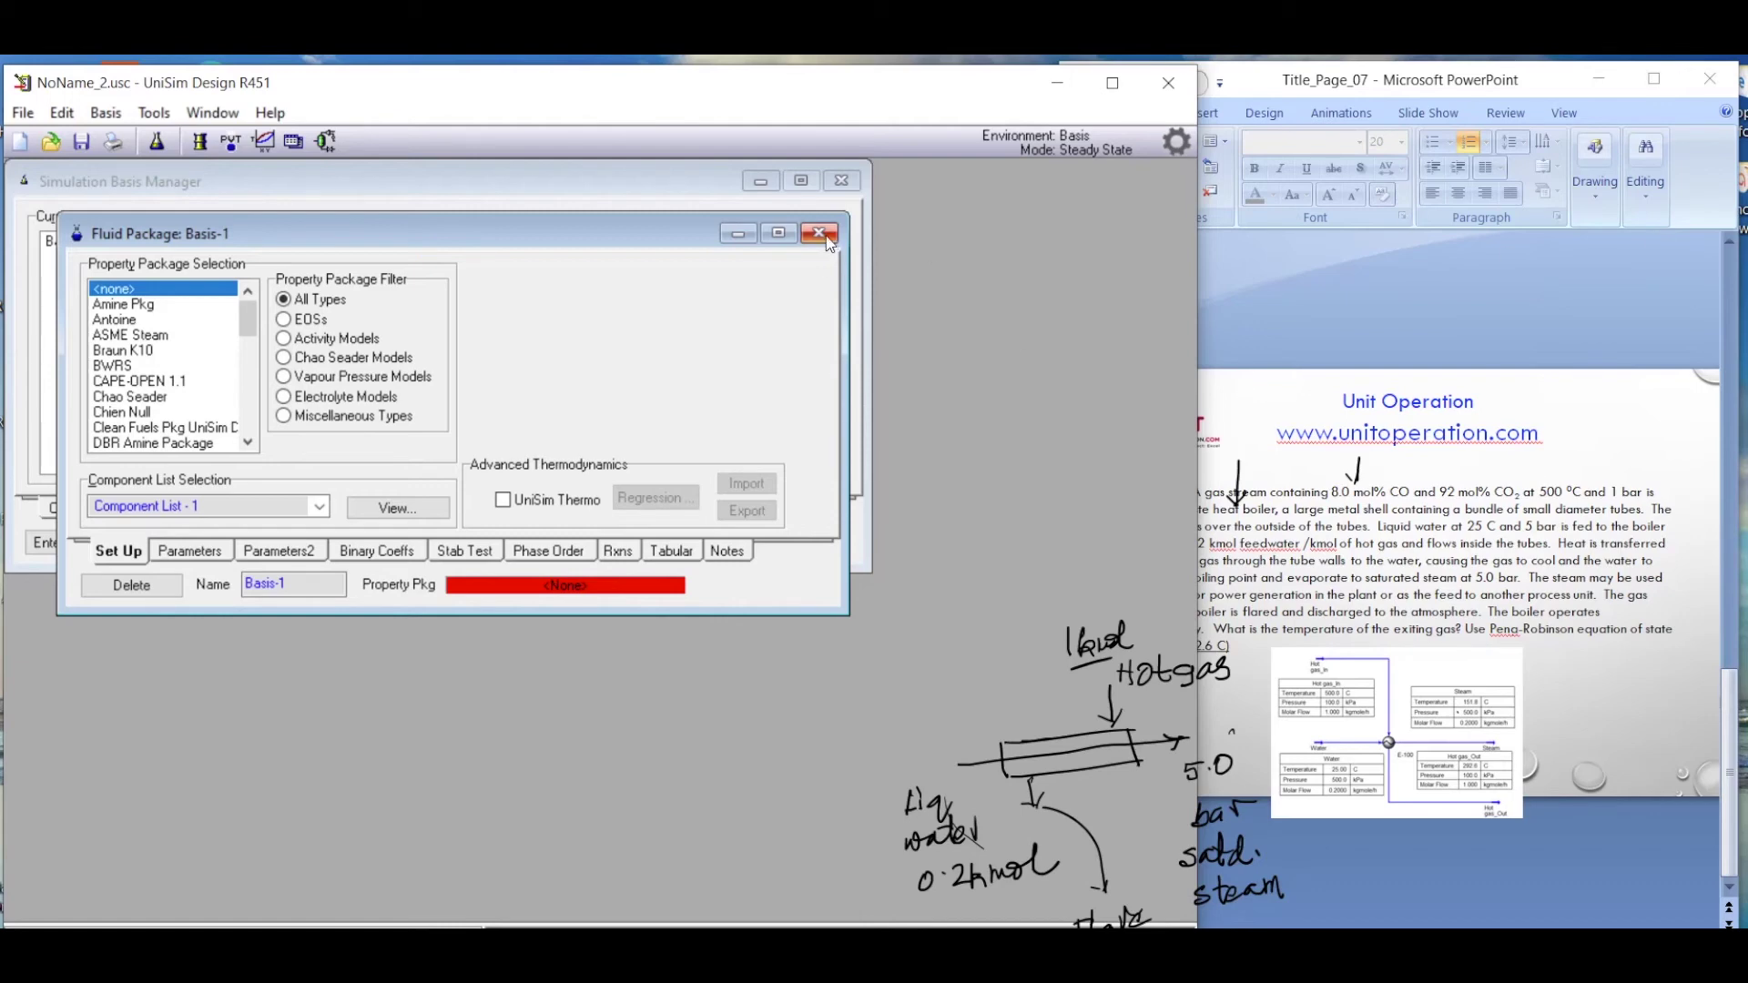
{"action": "left_click_drag", "start_coordinate": [247, 319], "coordinate": [253, 375]}
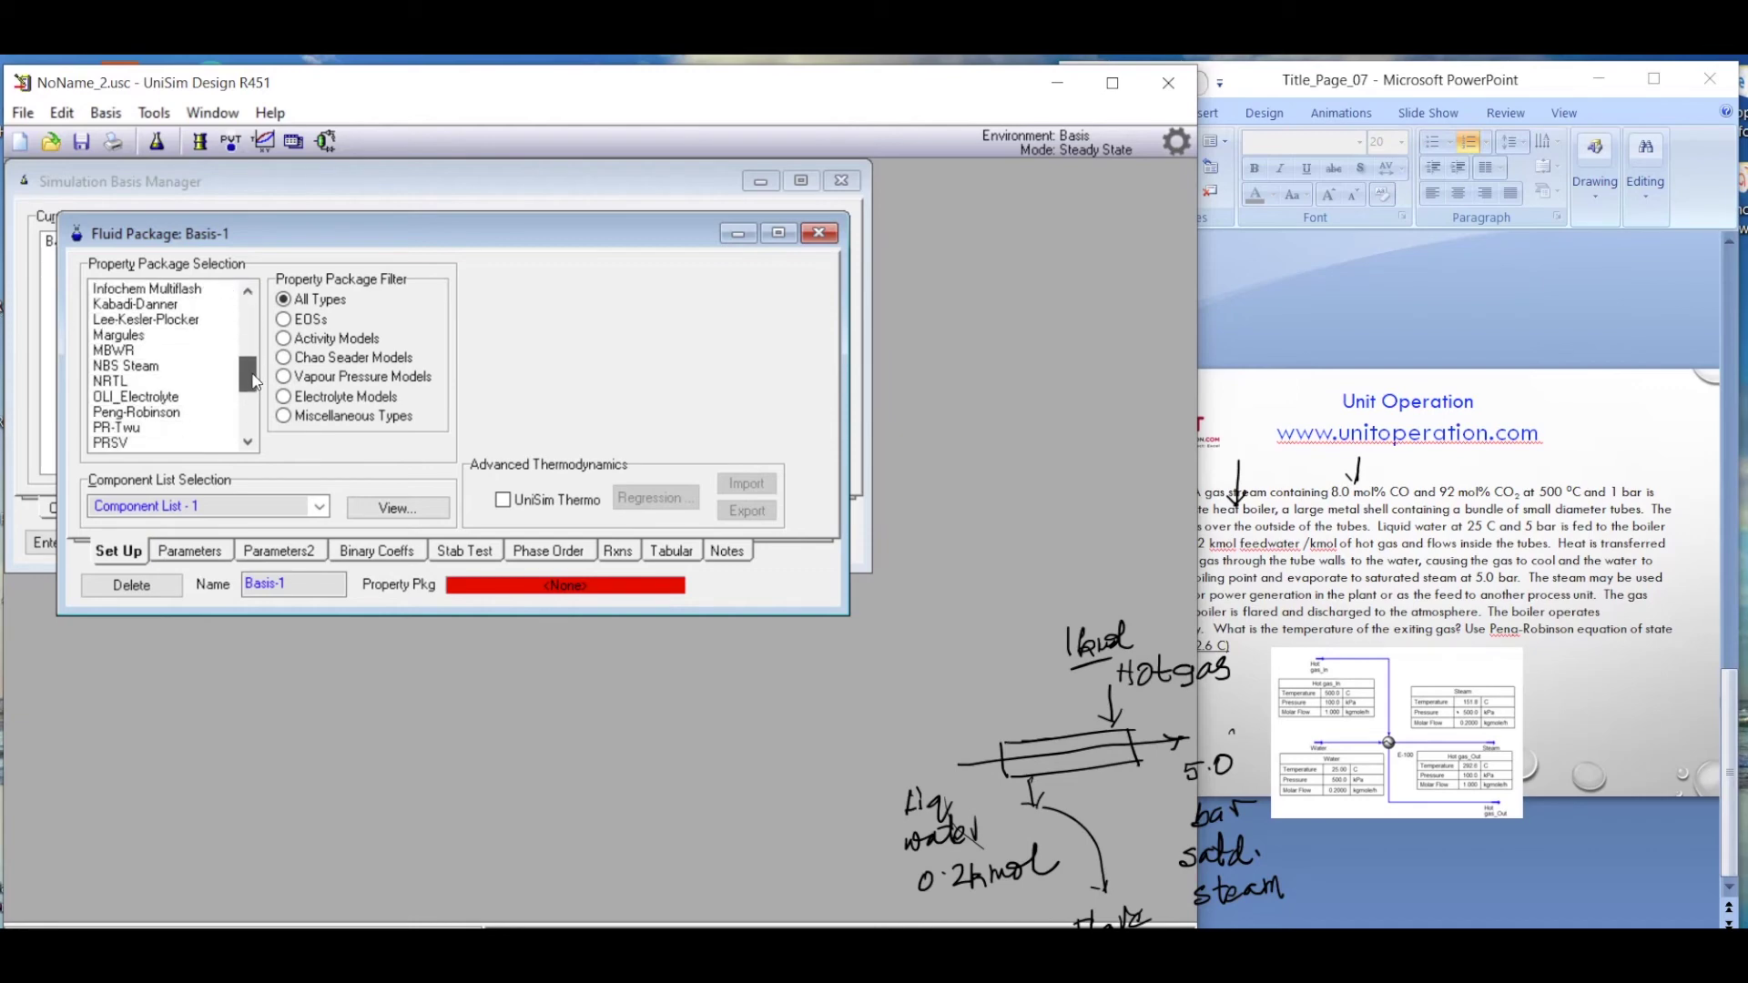
{"action": "left_click", "coordinate": [178, 417]}
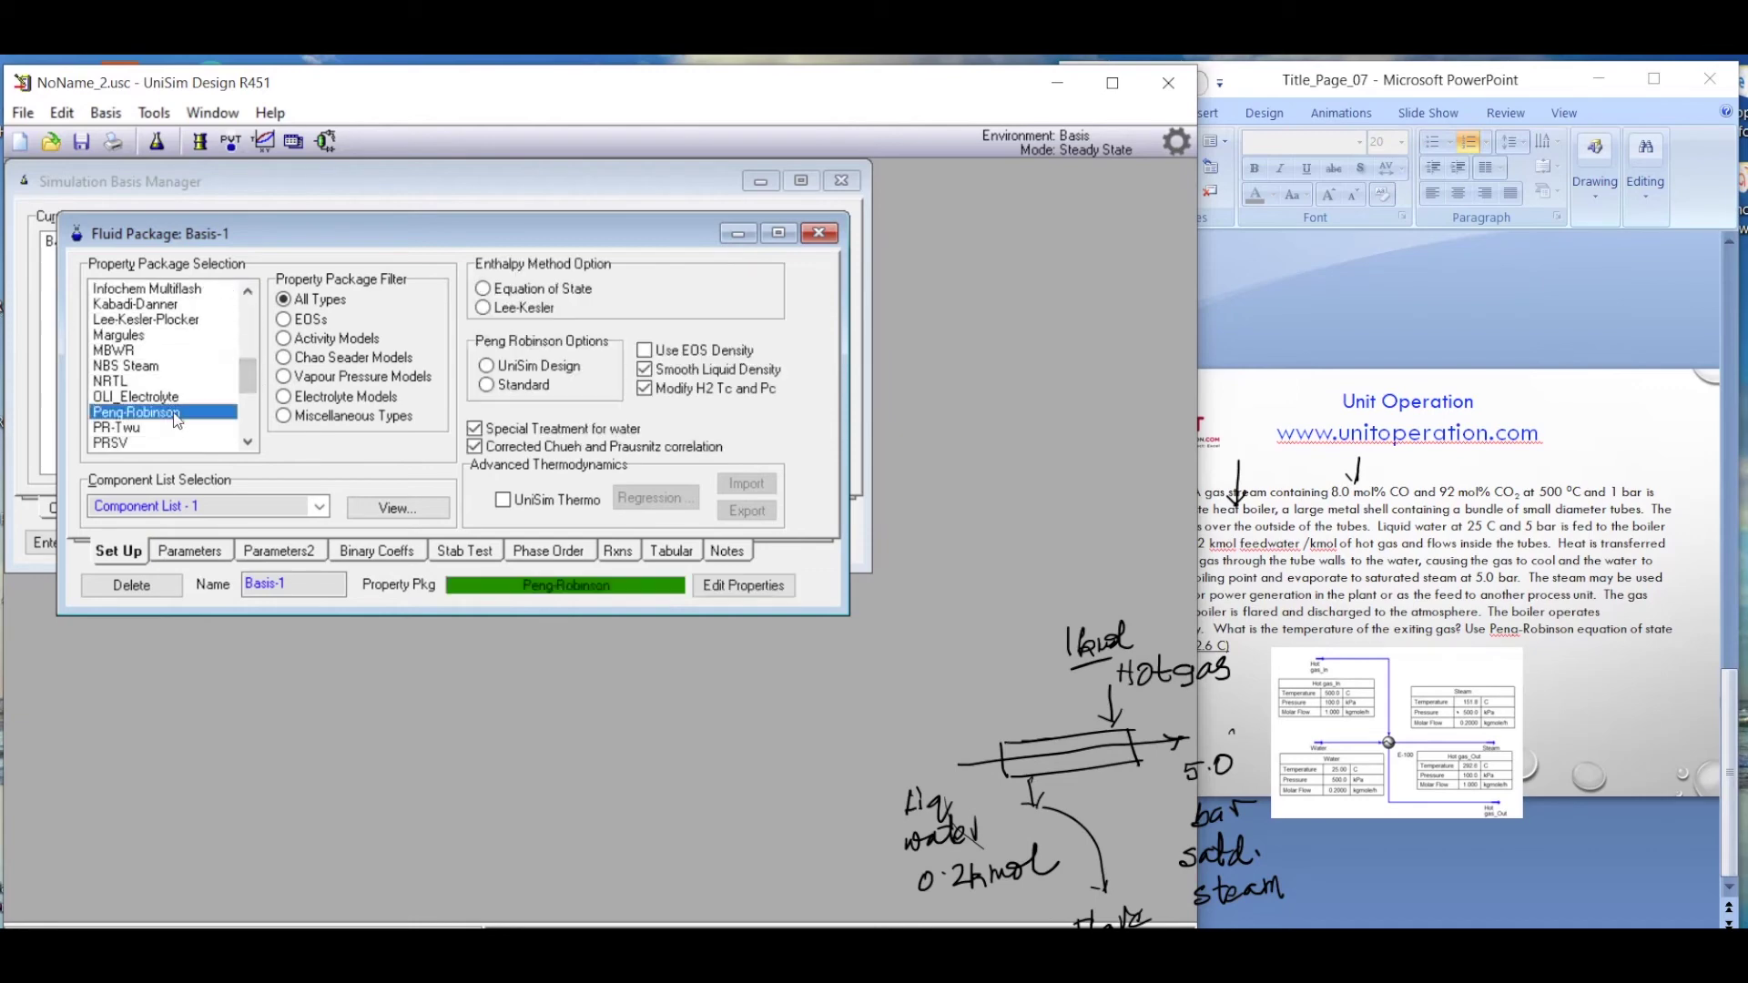
{"action": "left_click", "coordinate": [819, 235]}
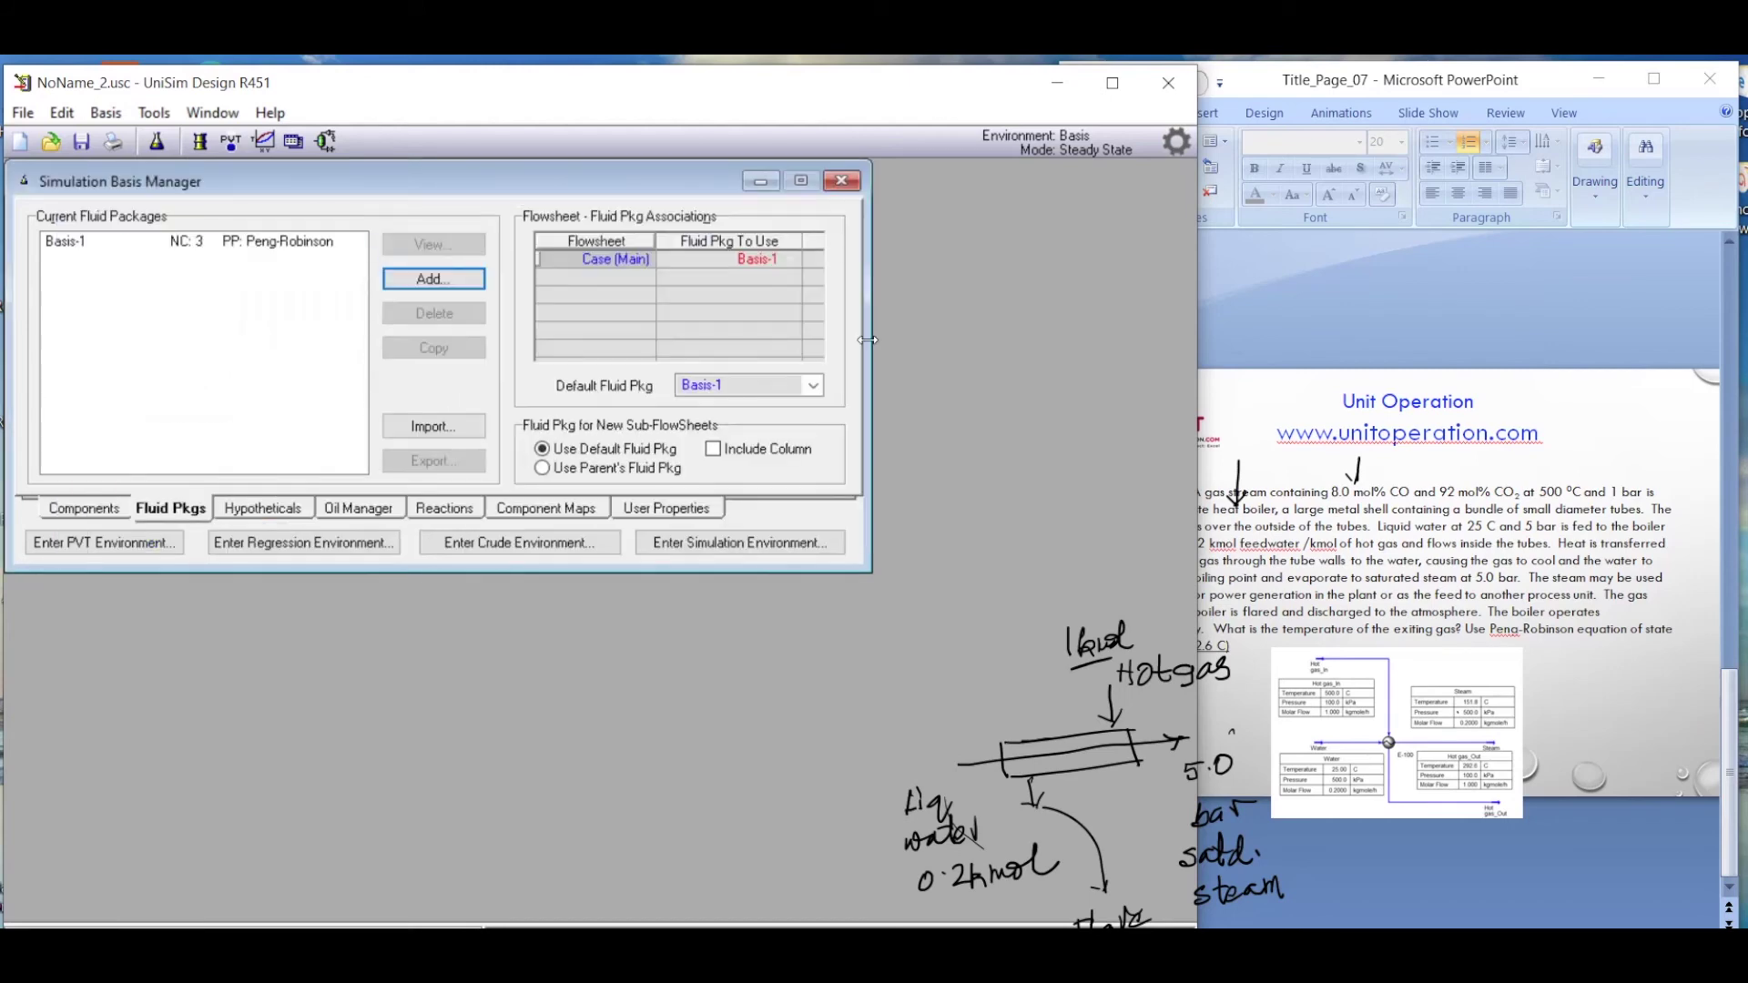
- Enter the simulation environment, place a shell and tube heat exchanger on the flowsheet and close the object palette
{"action": "left_click", "coordinate": [660, 544]}
{"action": "left_click_drag", "start_coordinate": [707, 588], "coordinate": [876, 918]}
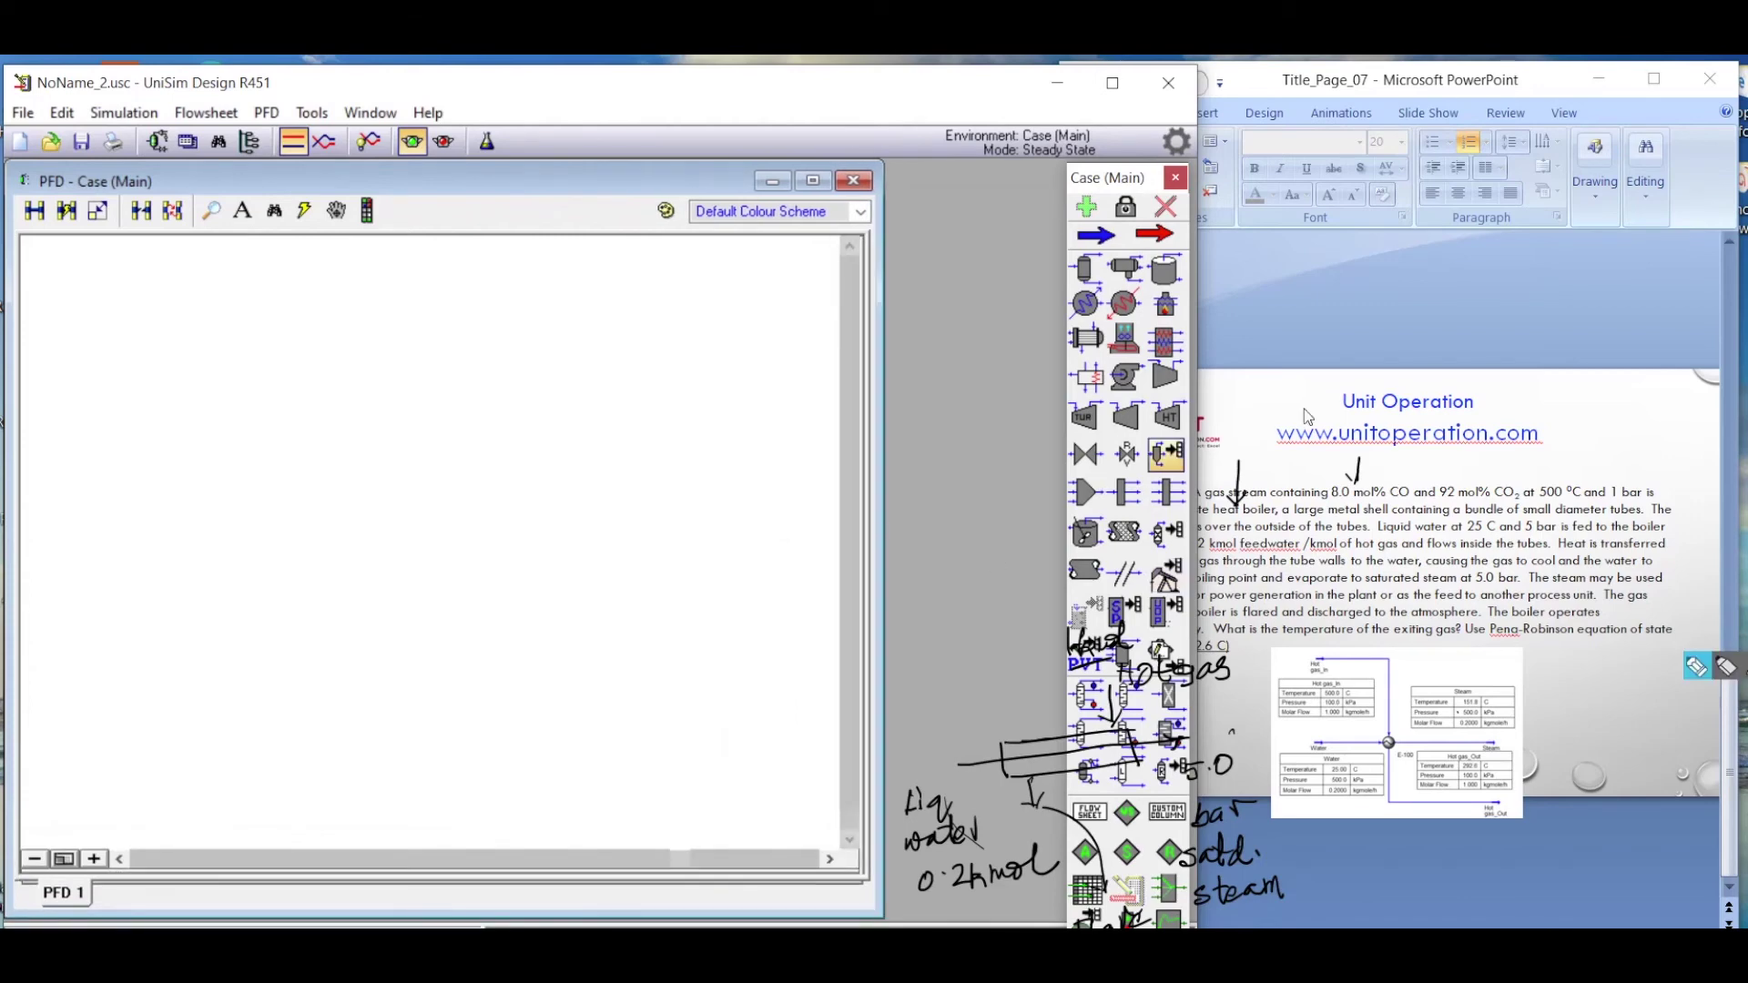
{"action": "left_click", "coordinate": [1090, 340]}
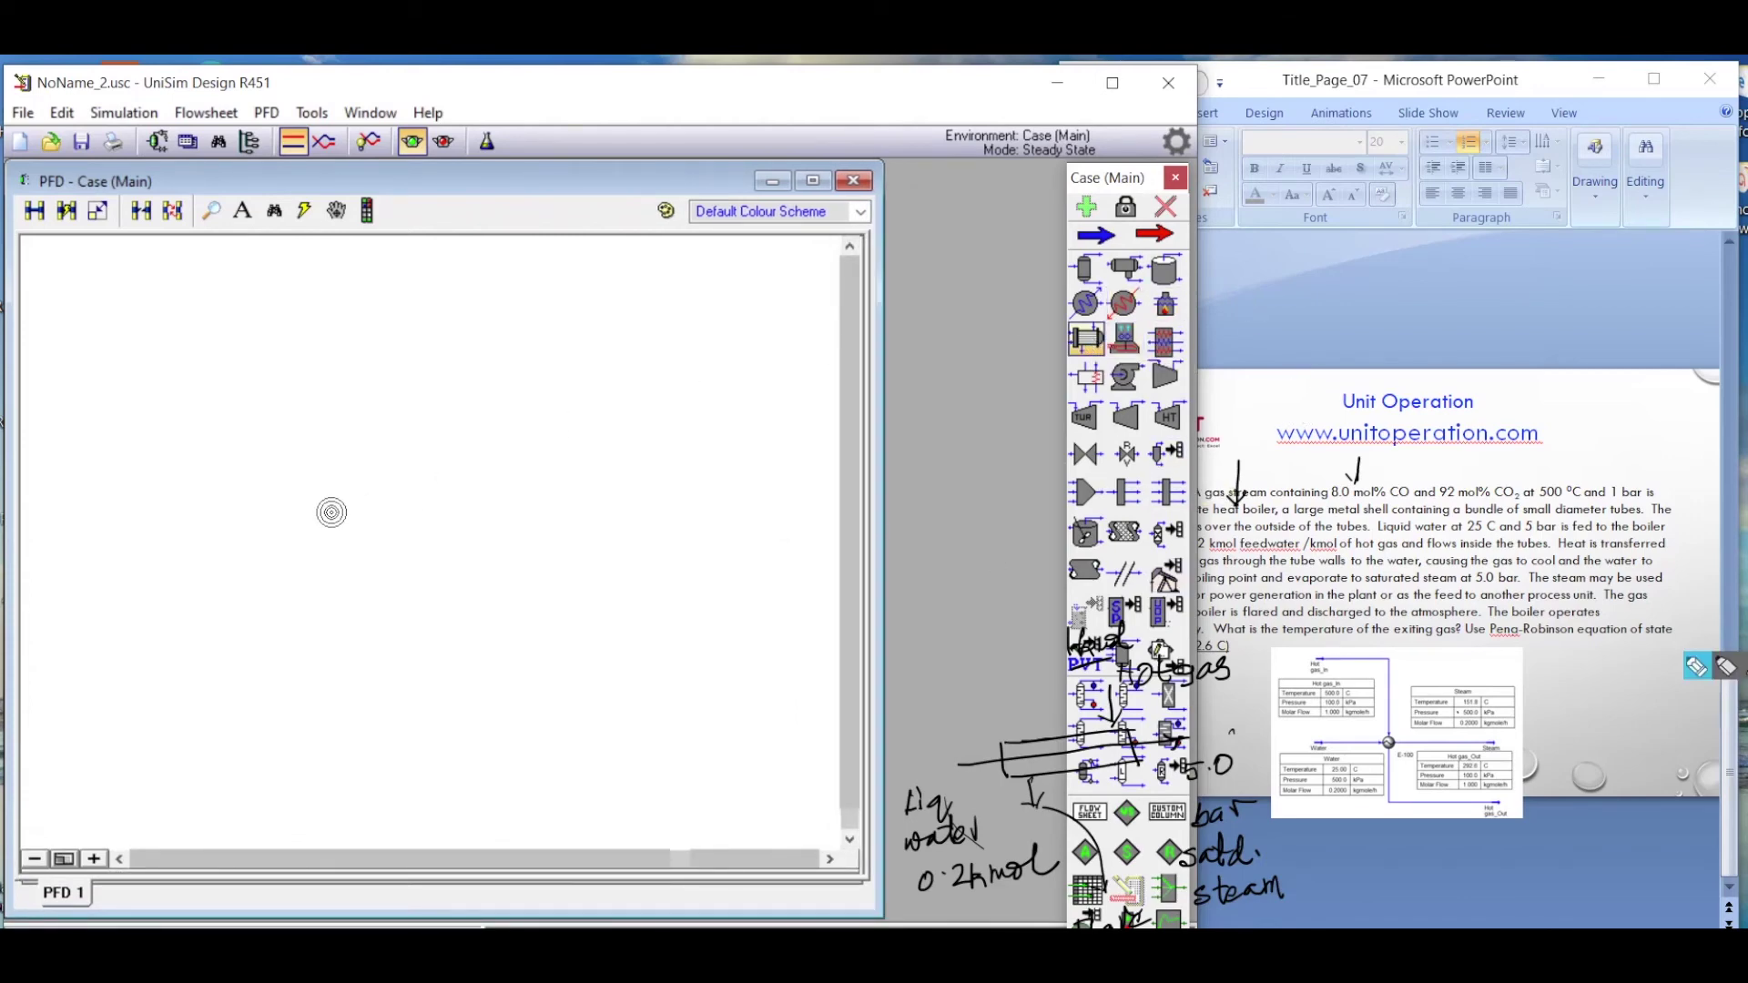
{"action": "left_click", "coordinate": [332, 513]}
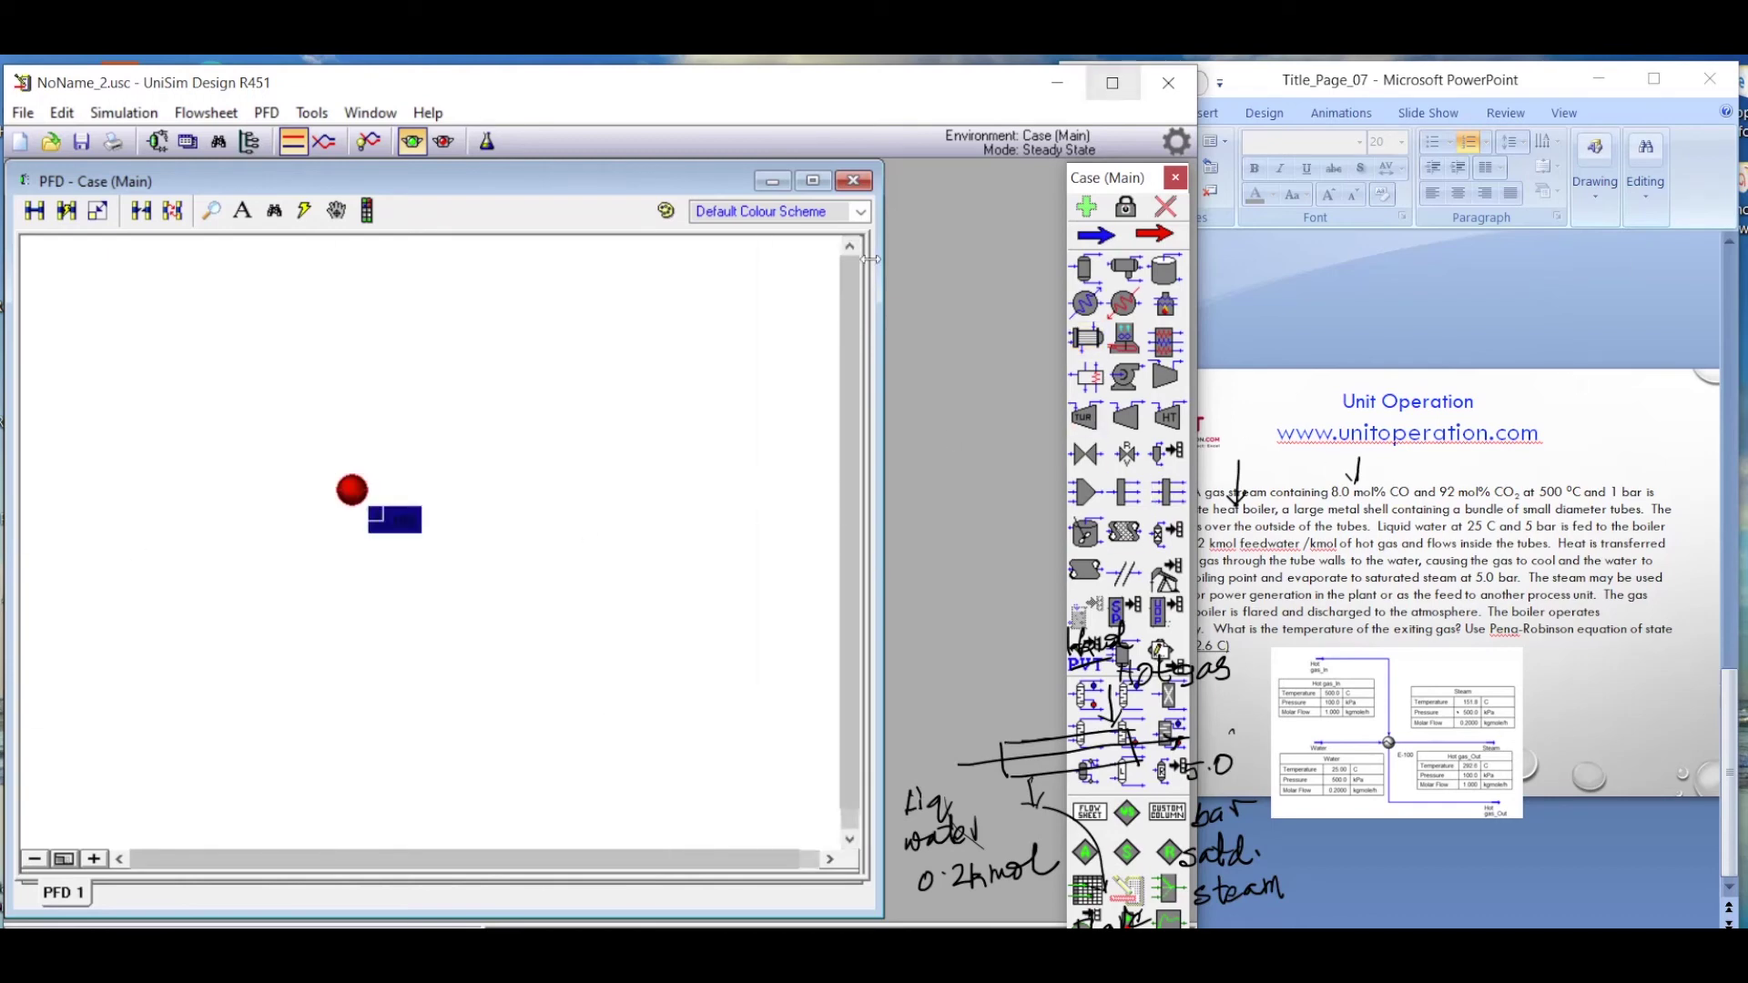
{"action": "left_click", "coordinate": [1176, 177]}
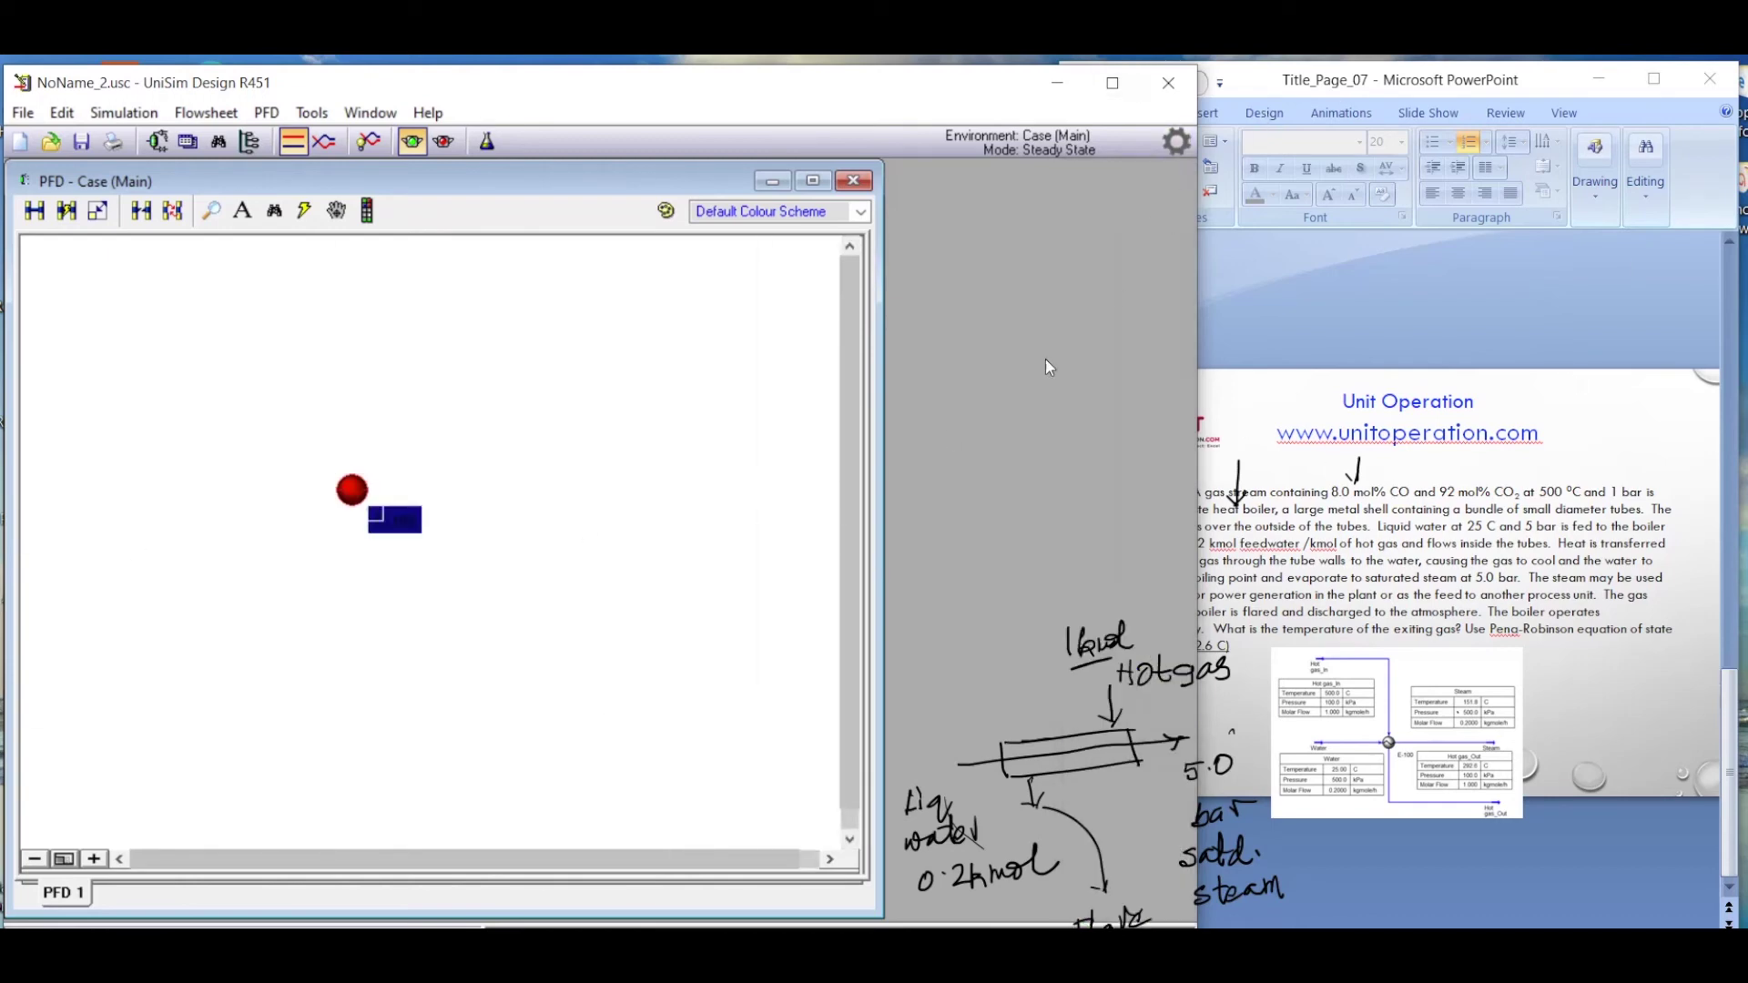
- Connect the exchanger's tube side from Water to Steam and its shell side from Hot gas In to Hot gas Out
{"action": "mouse_move", "coordinate": [349, 492]}
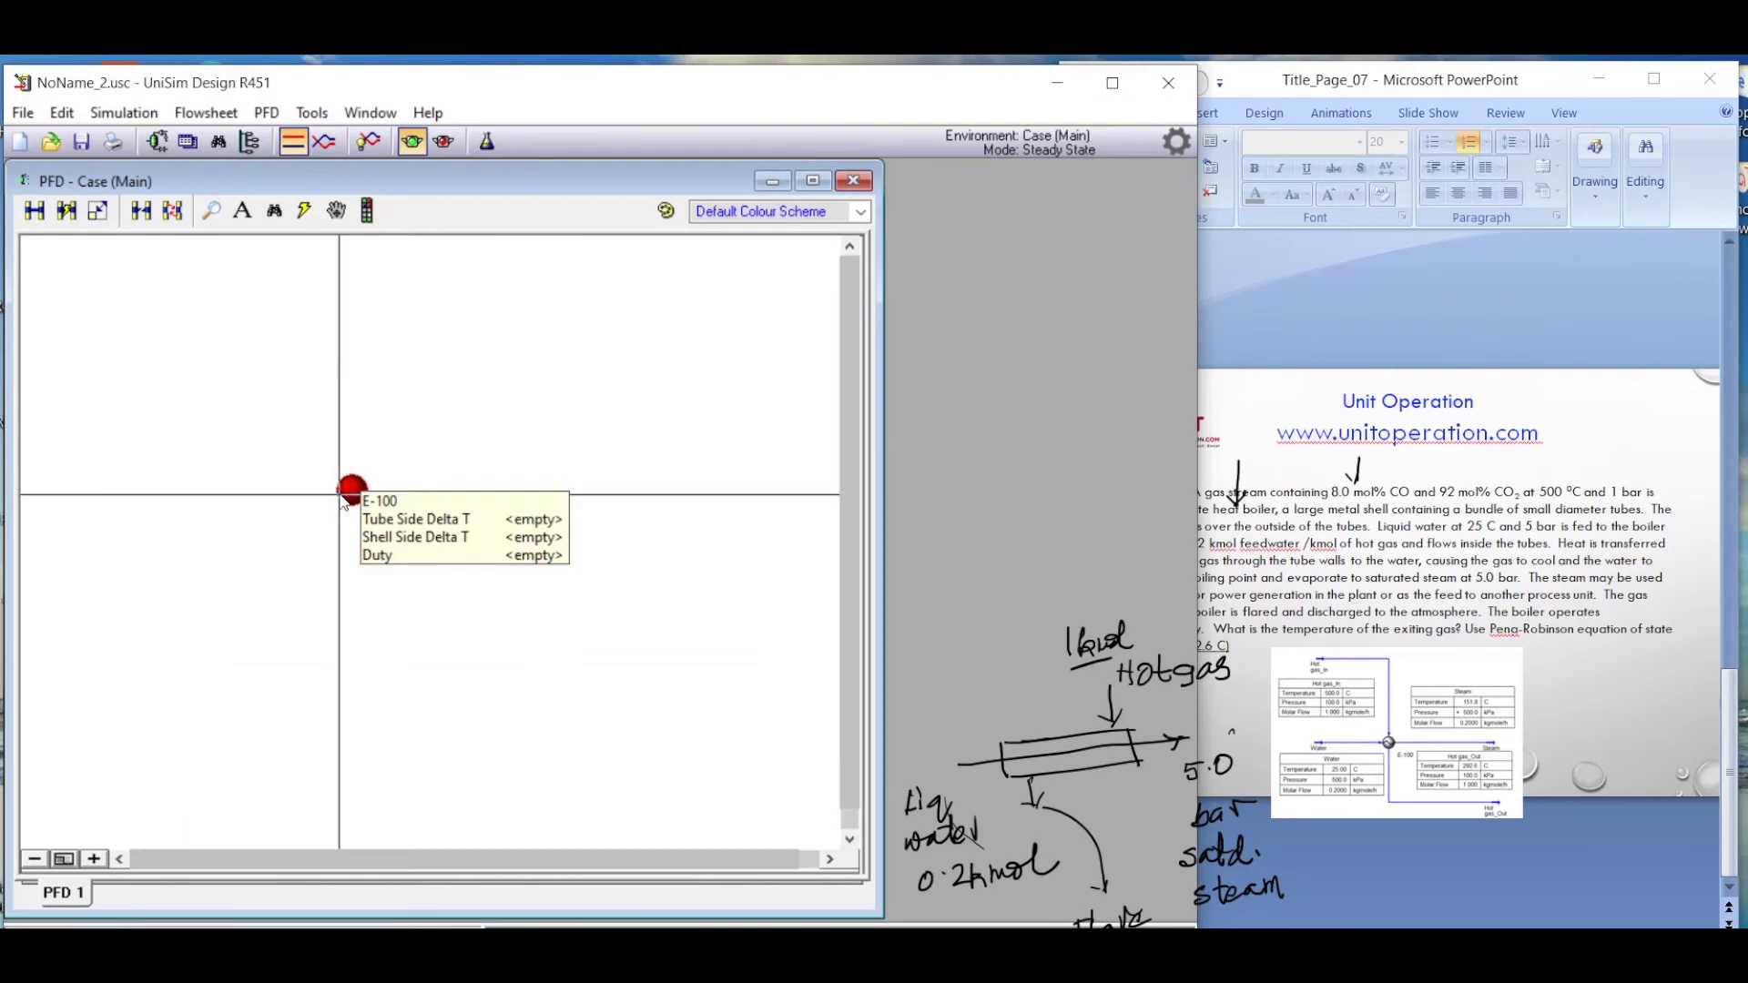
{"action": "double_click", "coordinate": [350, 491]}
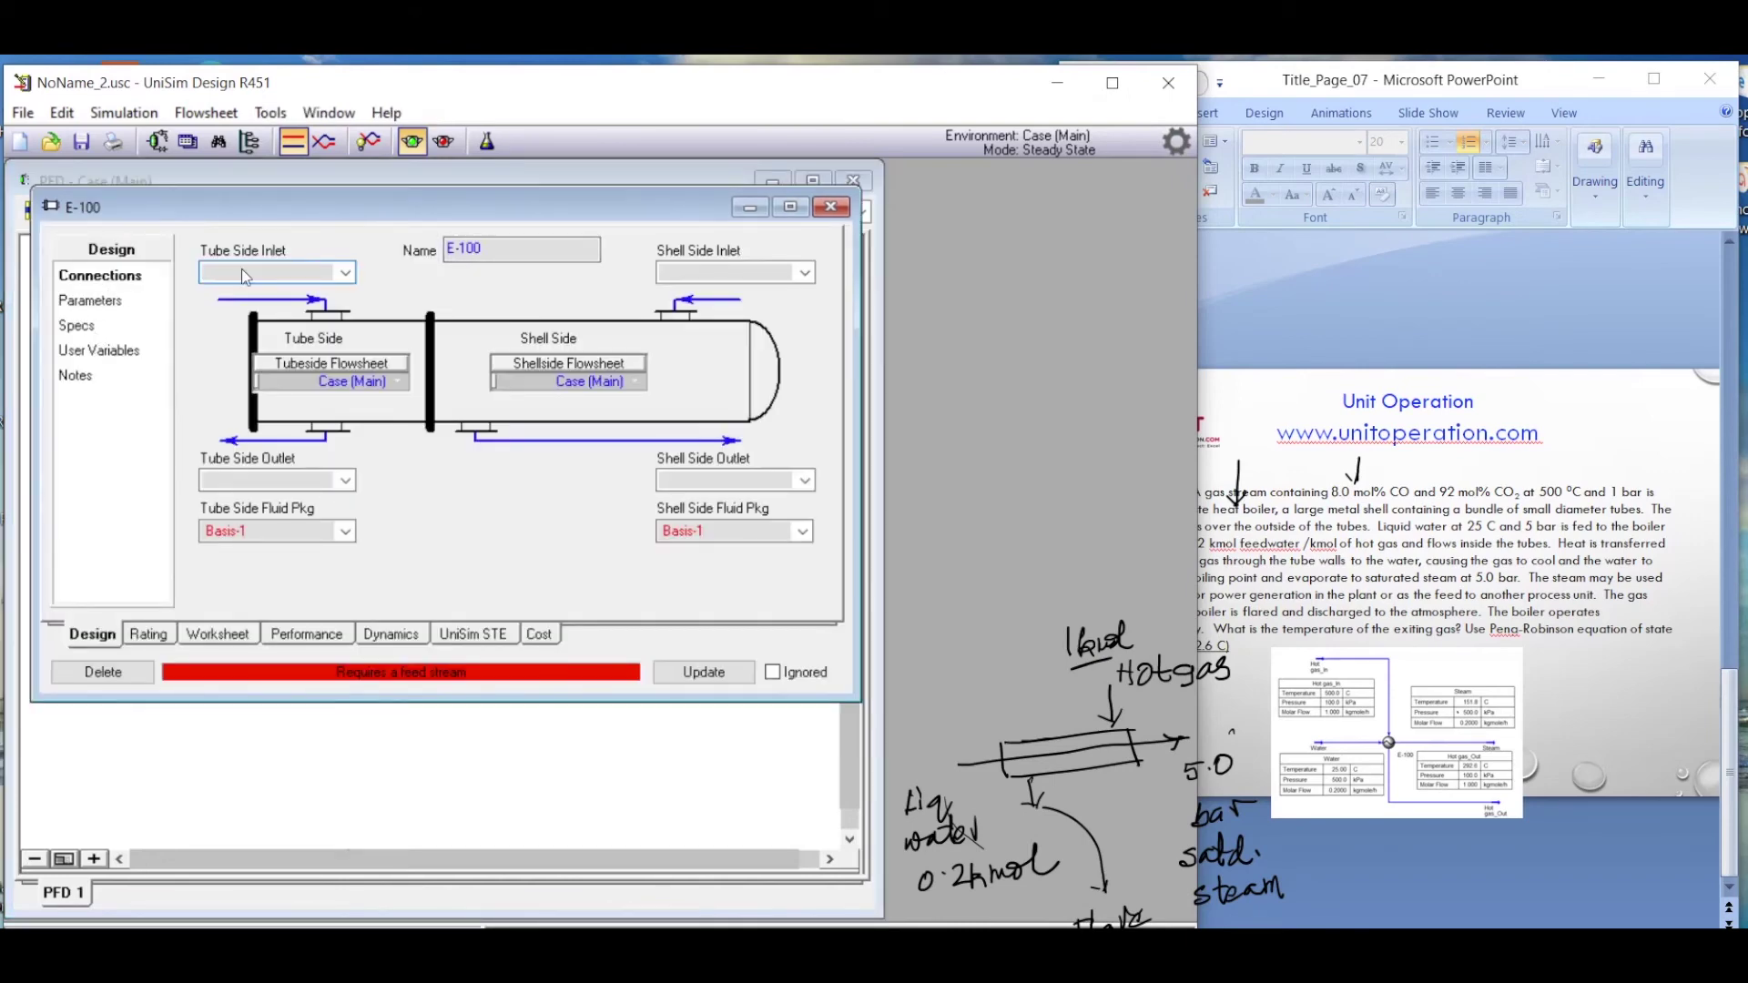
{"action": "type", "text": "Water"}
{"action": "left_click", "coordinate": [246, 481]}
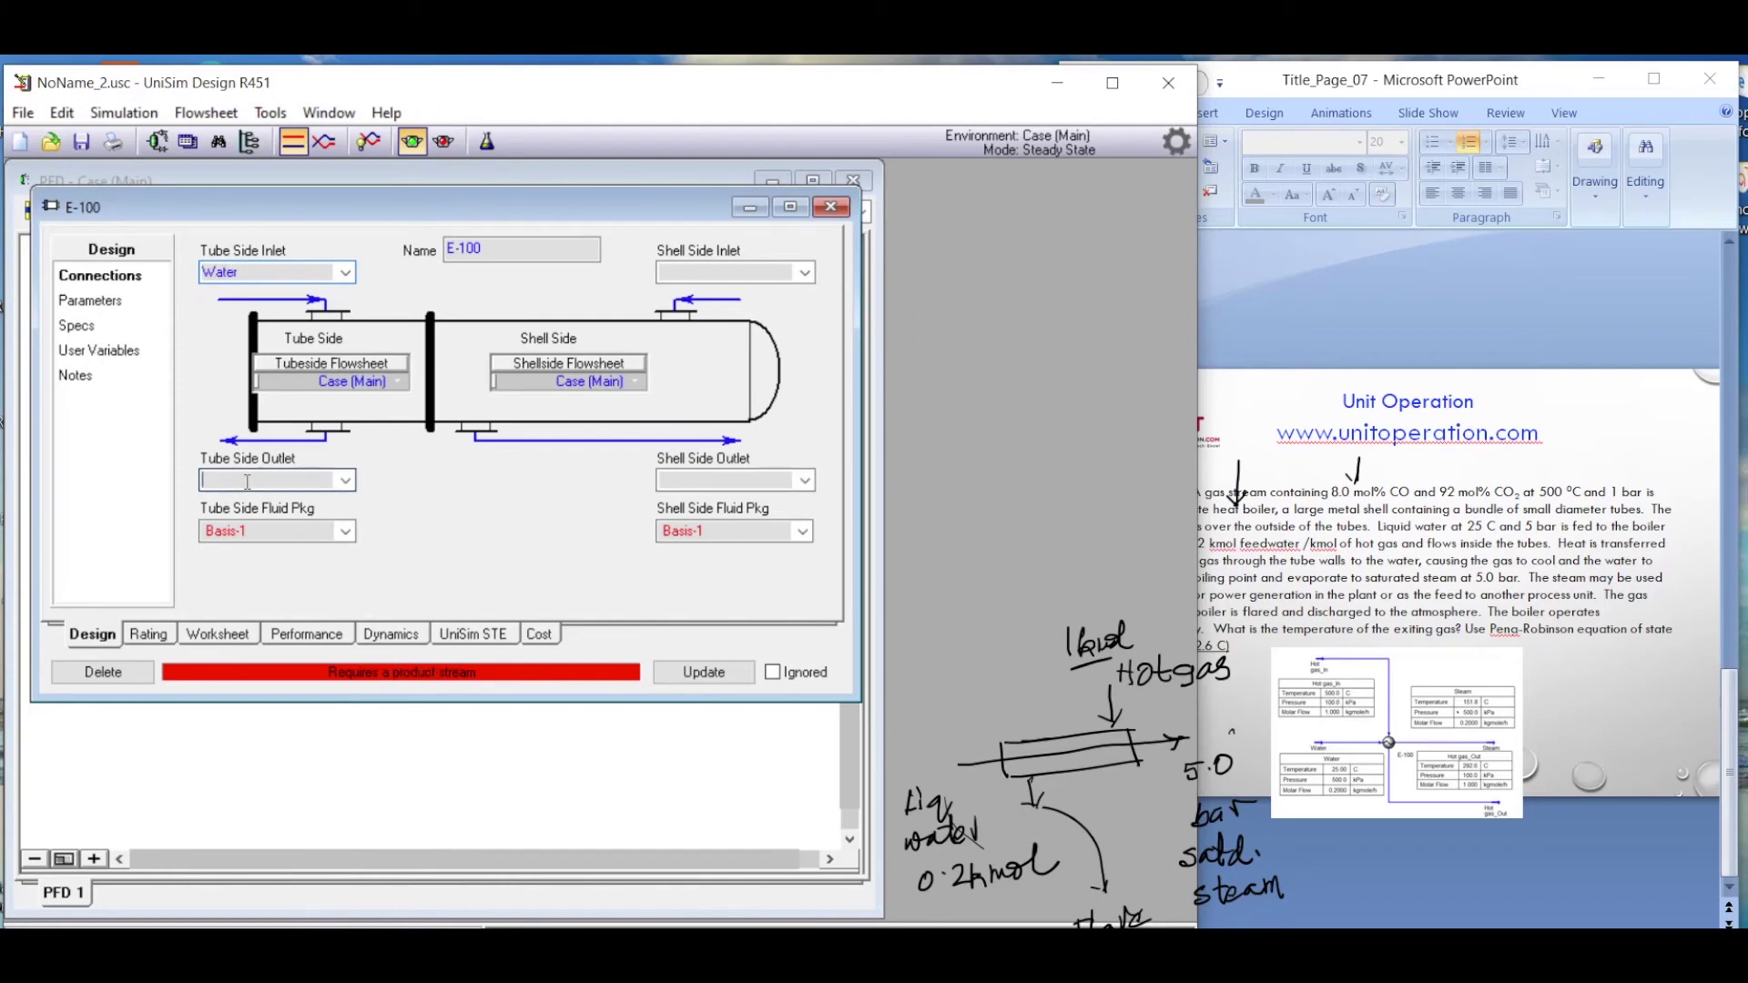
{"action": "type", "text": "Steam"}
{"action": "left_click", "coordinate": [701, 272]}
{"action": "type", "text": "Hot gas"}
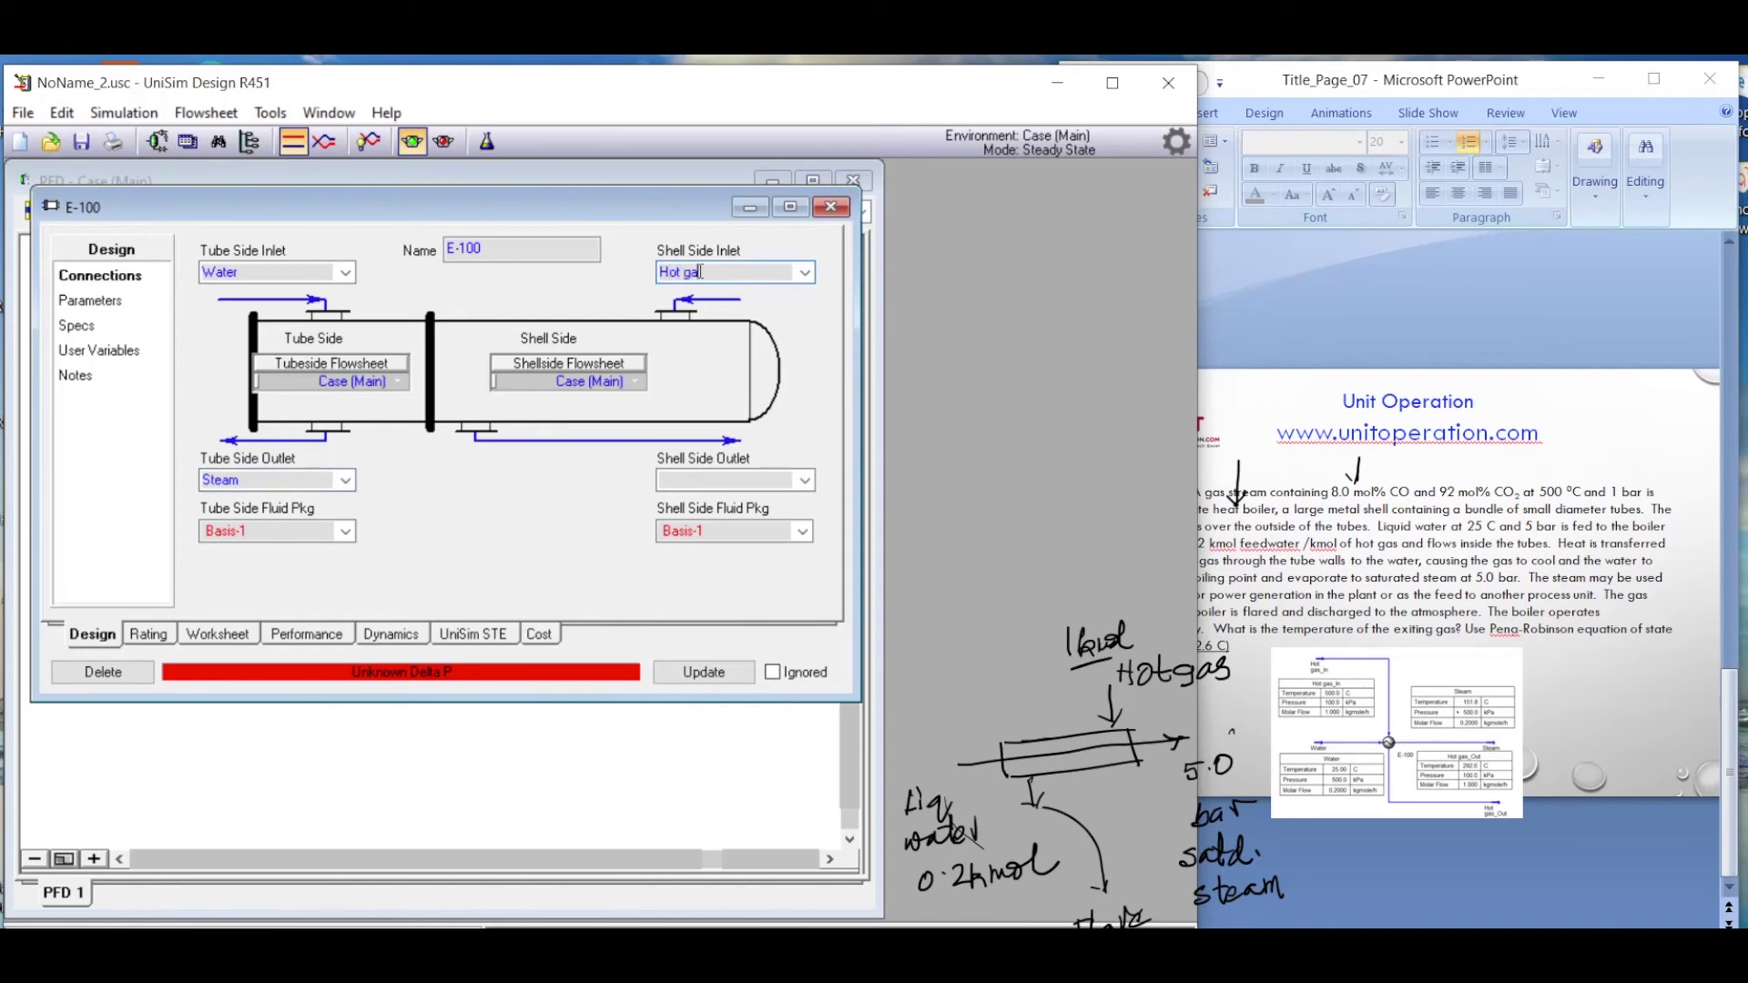
{"action": "type", "text": " In"}
{"action": "left_click", "coordinate": [714, 478]}
{"action": "type", "text": "Hot gas Out"}
- Set the exchanger's tube side and shell side pressure drops to 0 kPa
{"action": "left_click", "coordinate": [106, 311]}
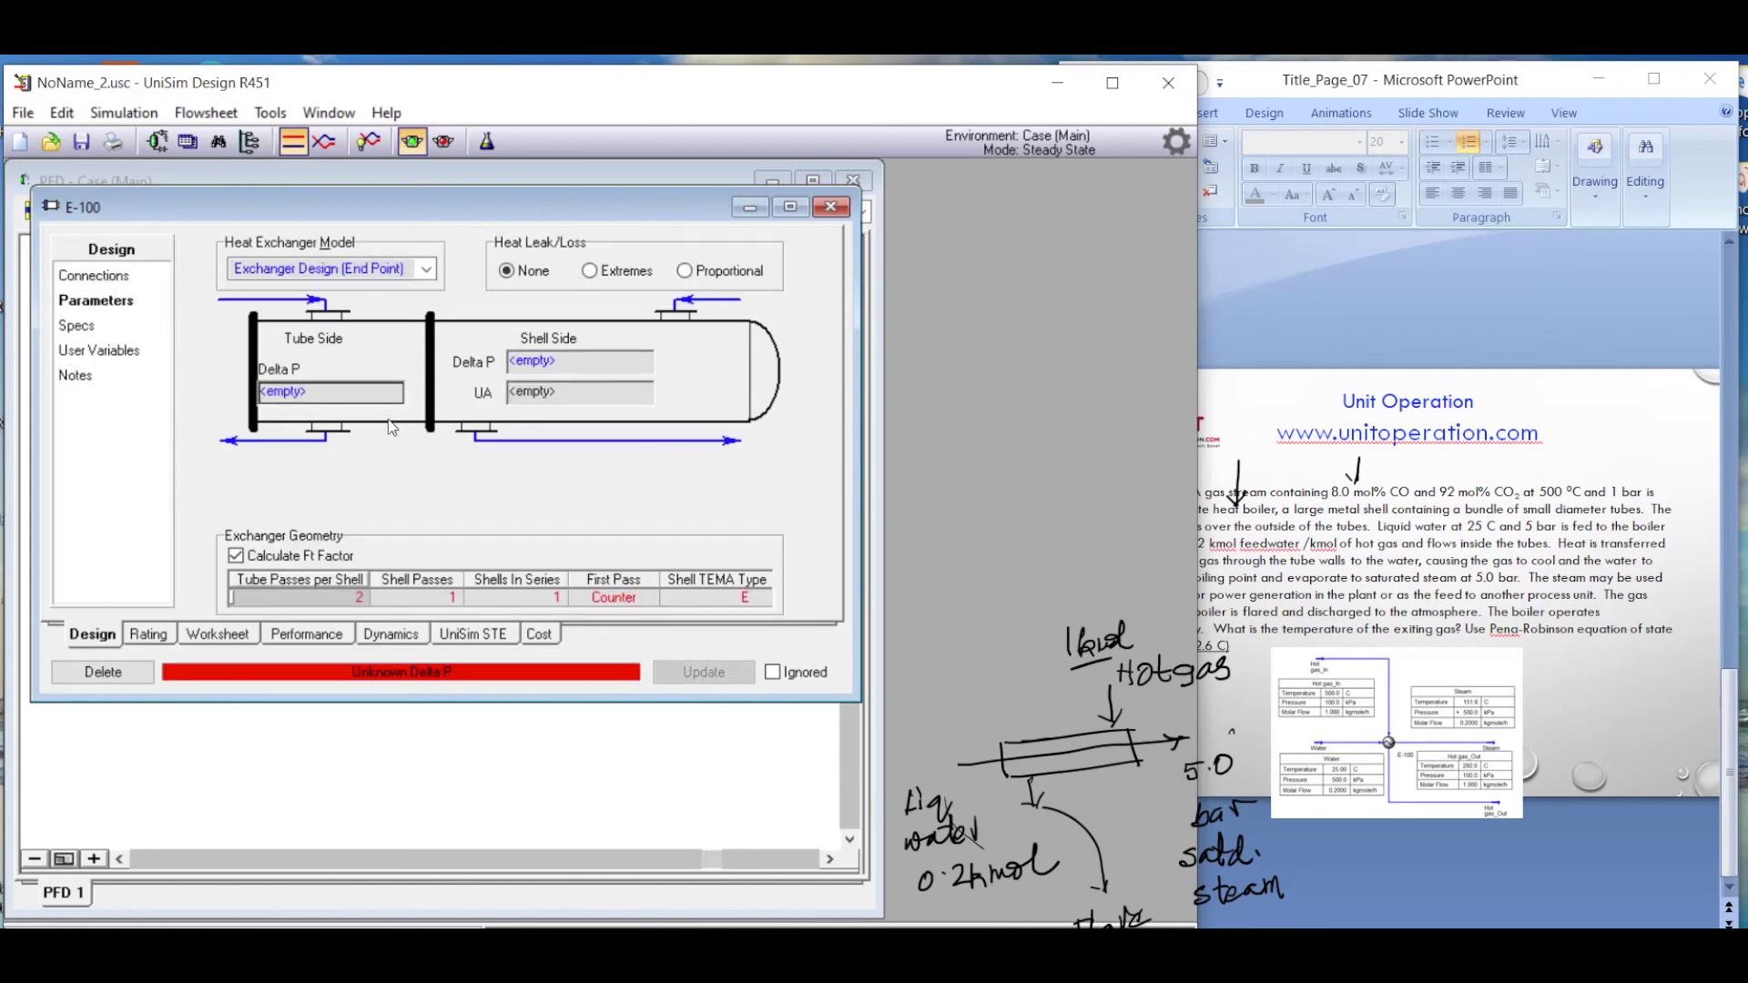
{"action": "left_click", "coordinate": [328, 393]}
{"action": "type", "text": "0"}
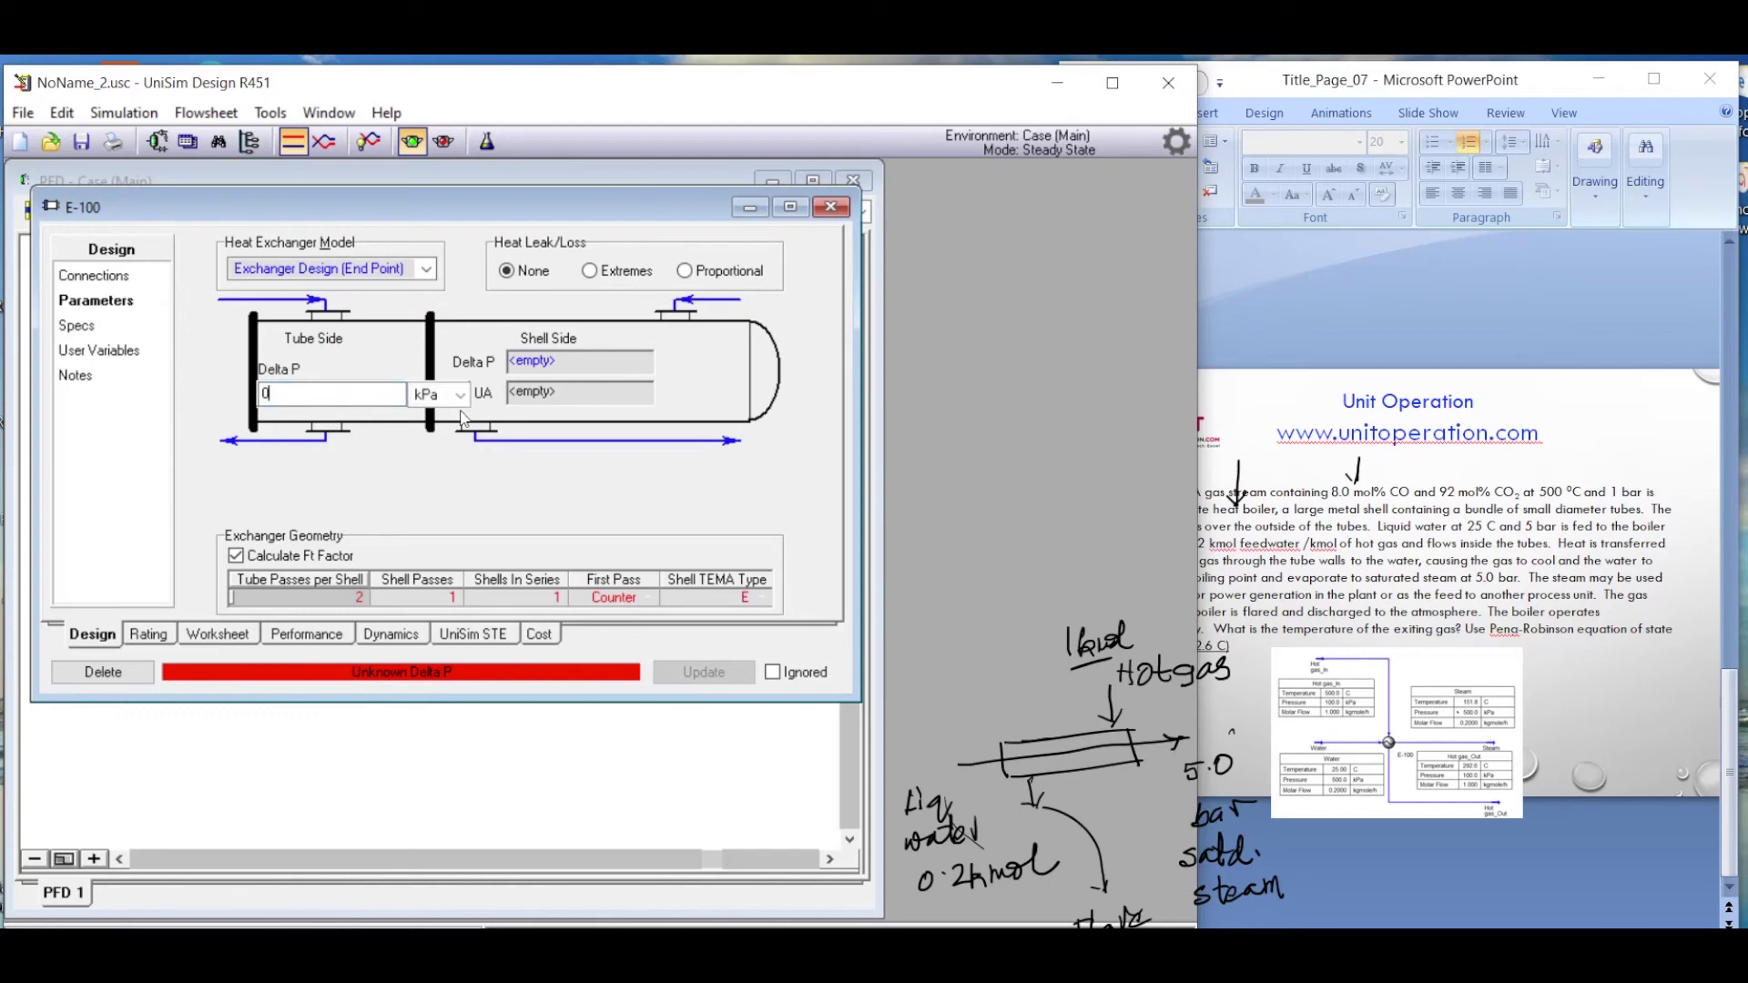
{"action": "left_click", "coordinate": [559, 360]}
{"action": "type", "text": "0"}
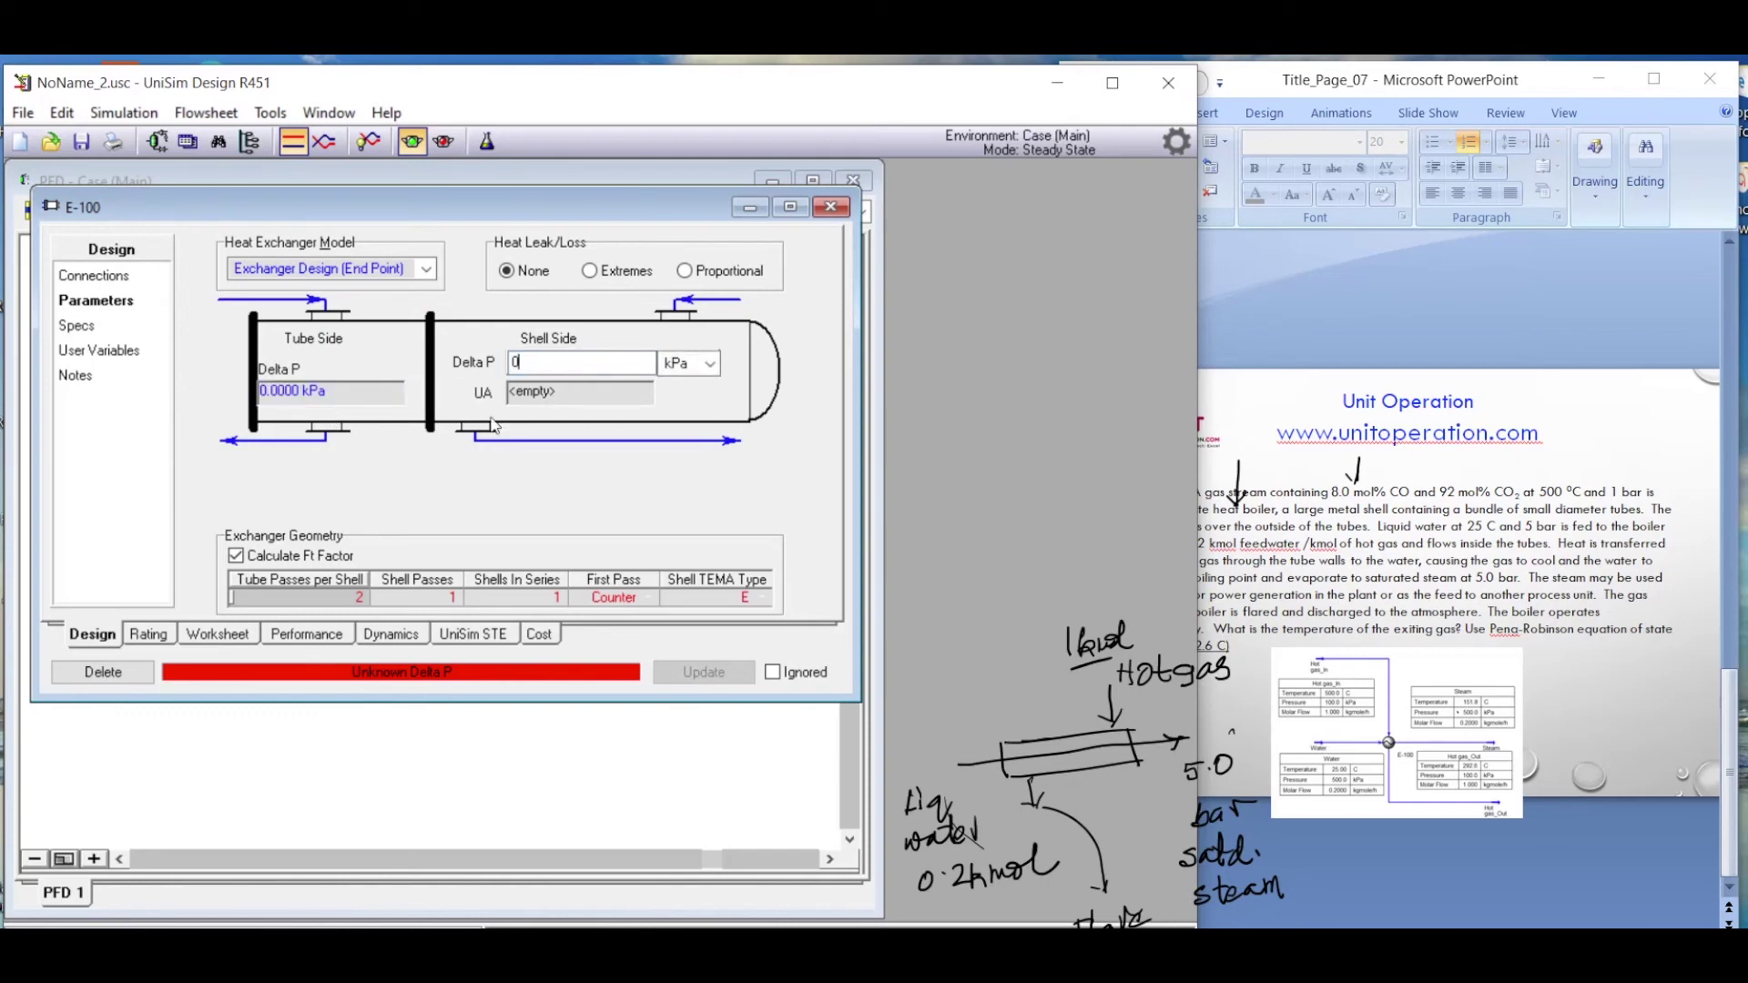
- Set the Water stream's composition to an H2O mole fraction of 1 in the exchanger worksheet
{"action": "left_click", "coordinate": [218, 635]}
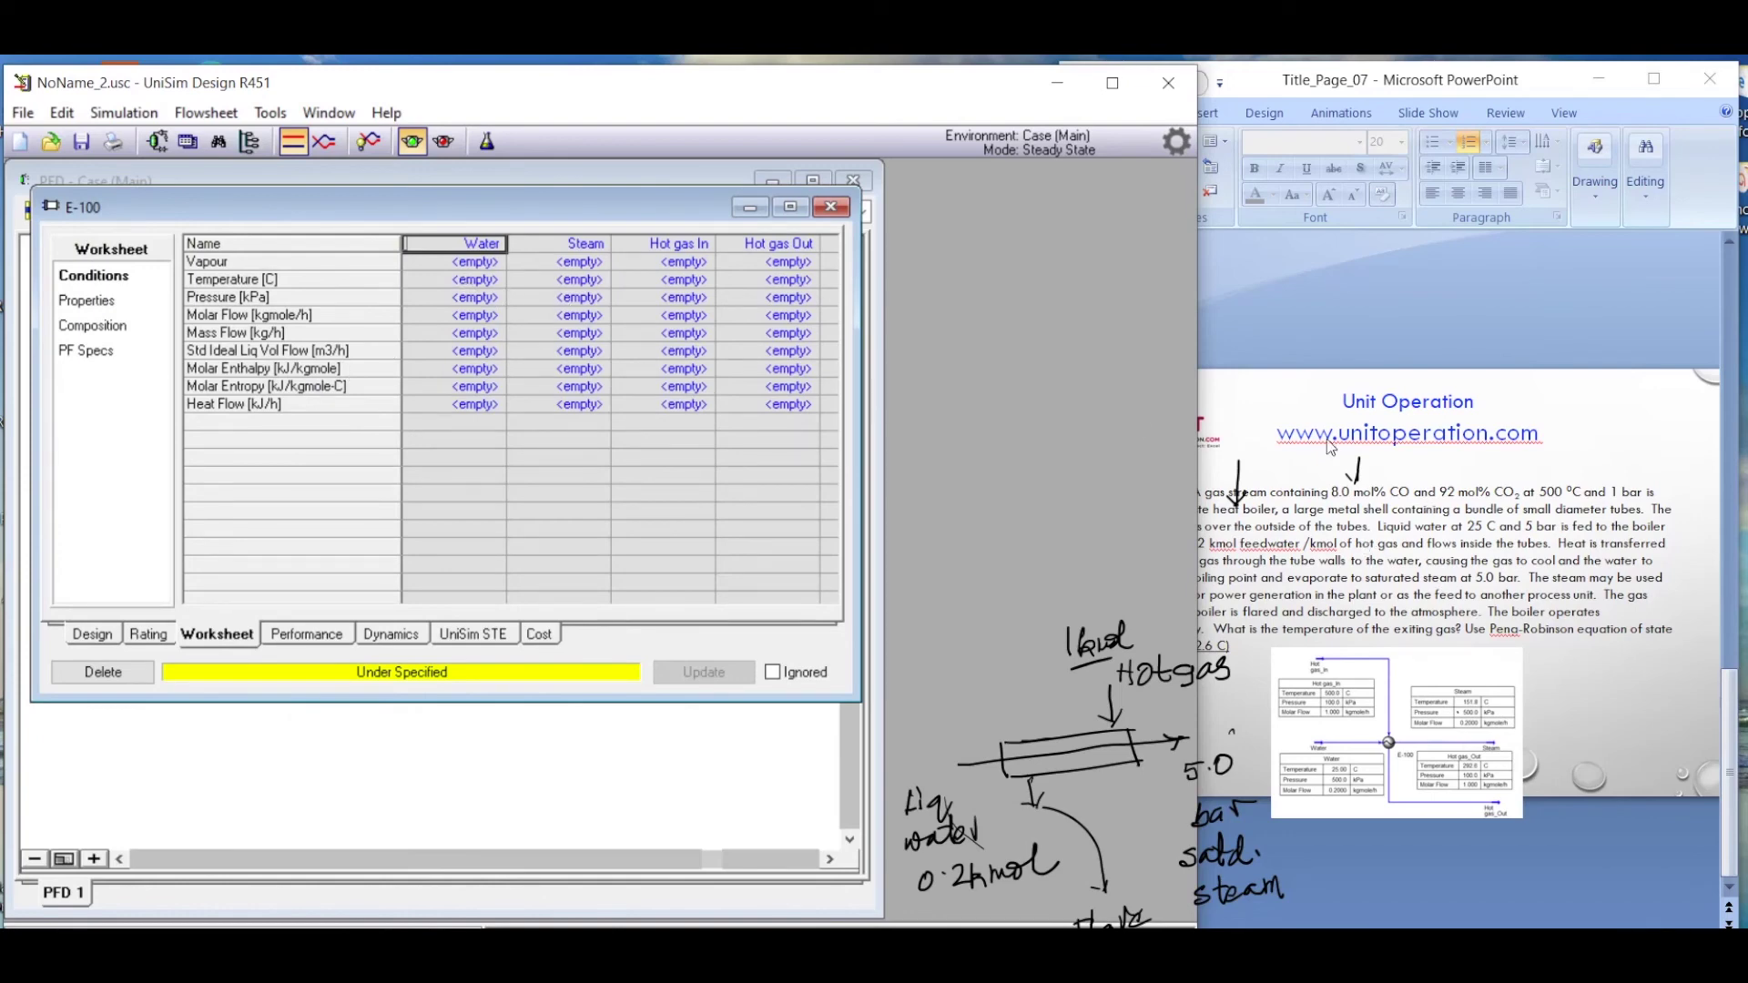
{"action": "left_click", "coordinate": [64, 328]}
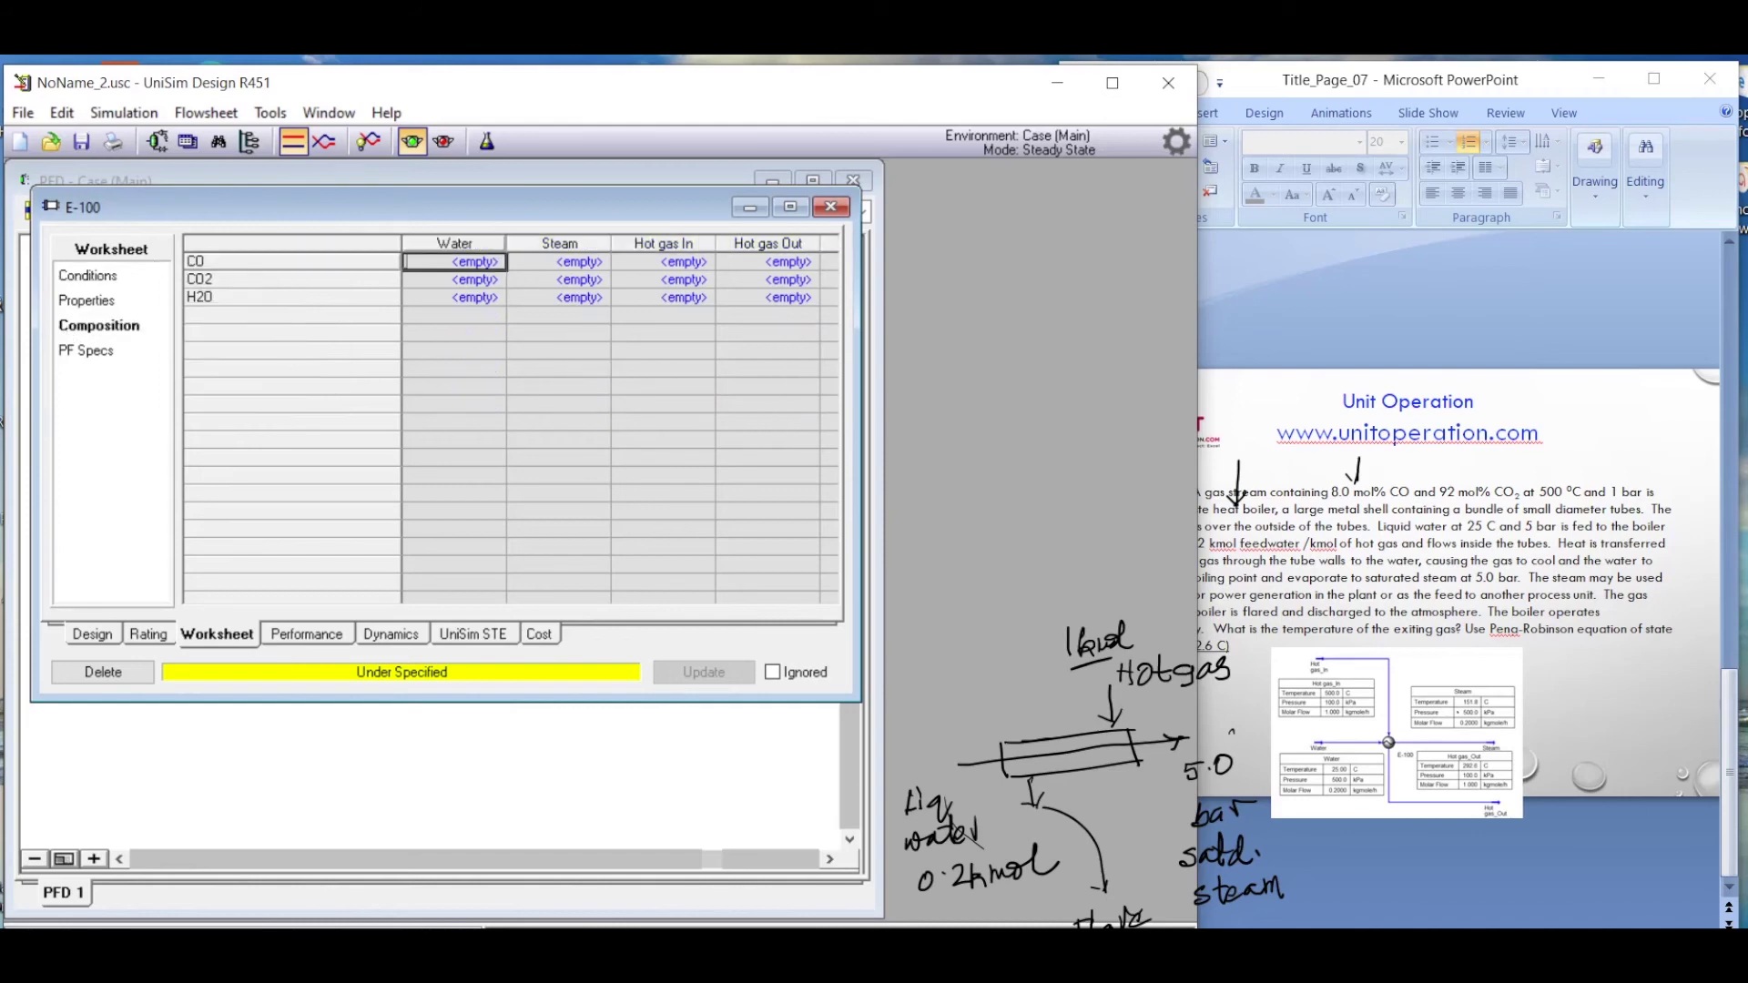
{"action": "left_click", "coordinate": [486, 297]}
{"action": "type", "text": "1"}
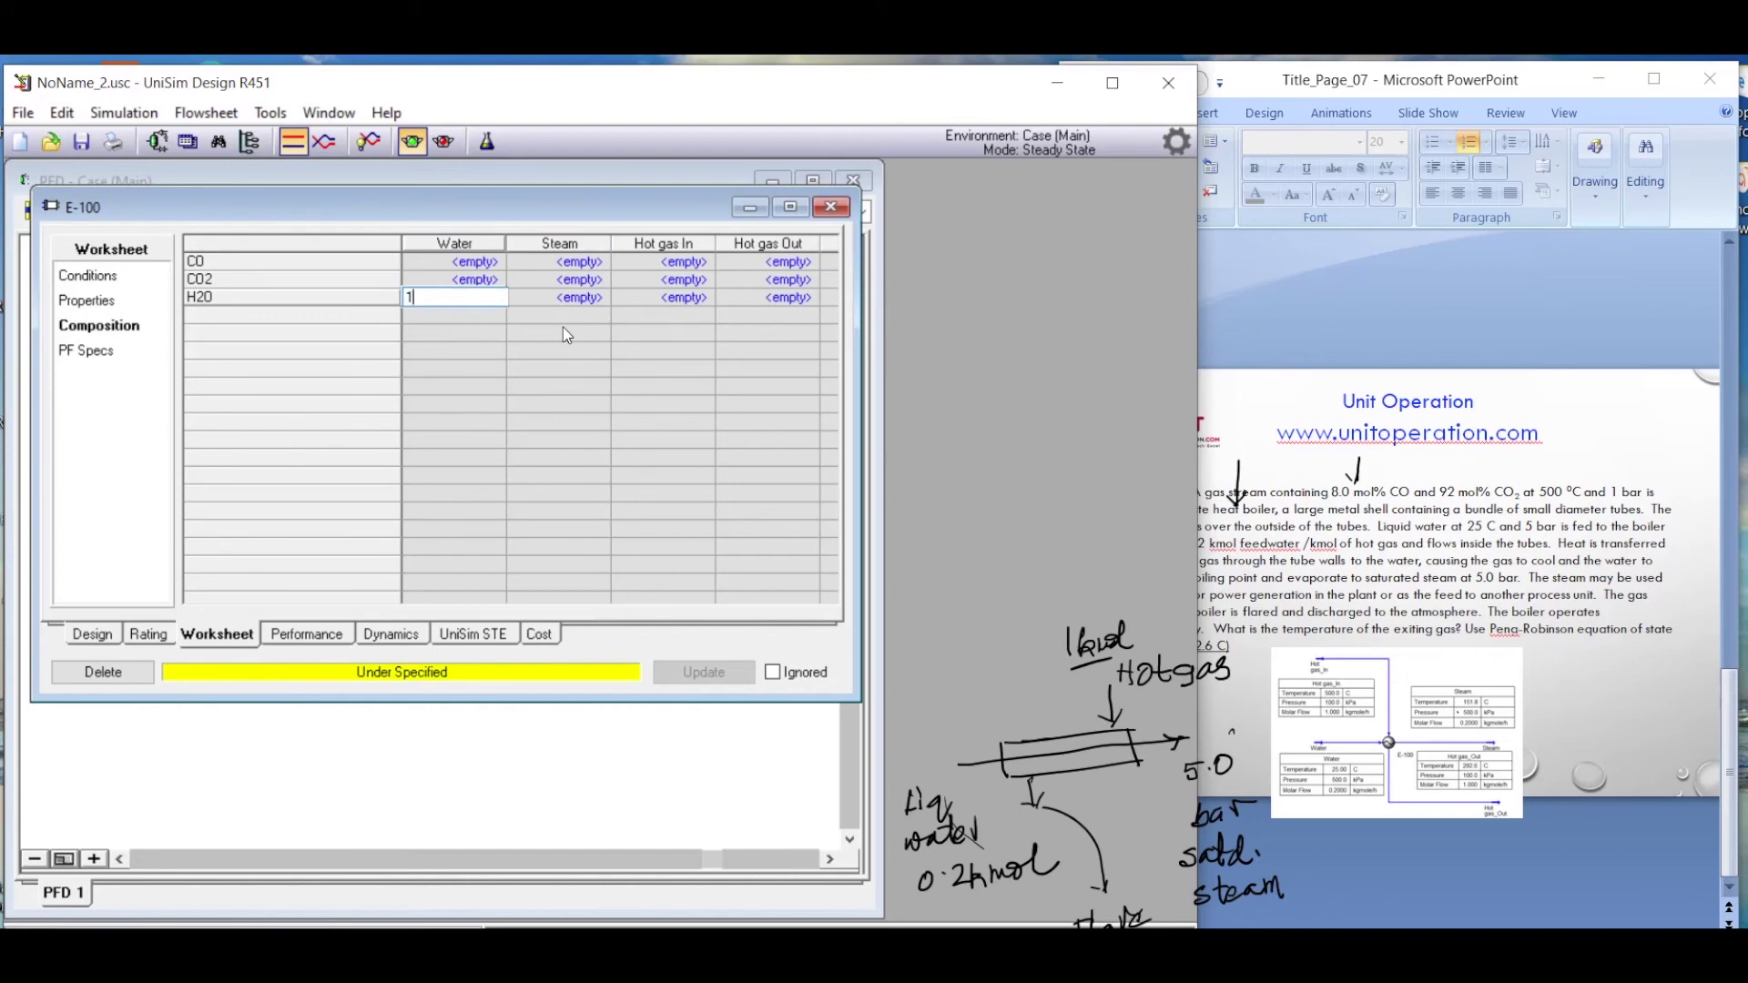
{"action": "key", "text": "Return"}
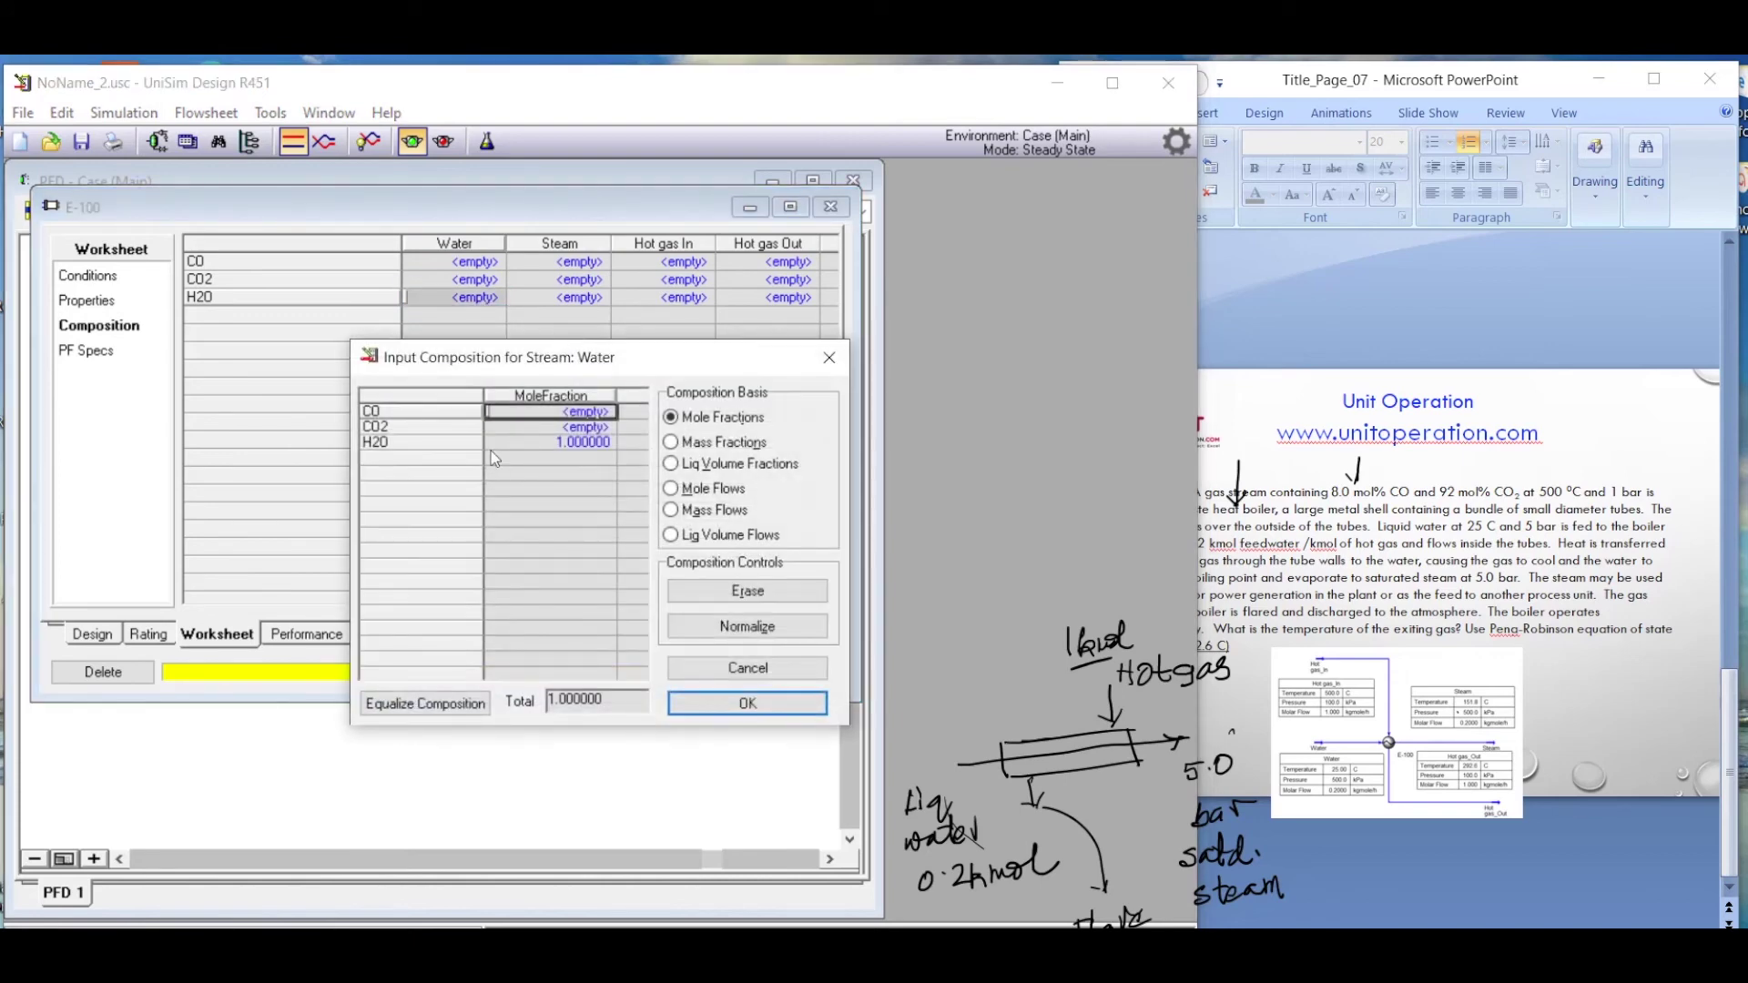
{"action": "left_click", "coordinate": [779, 701]}
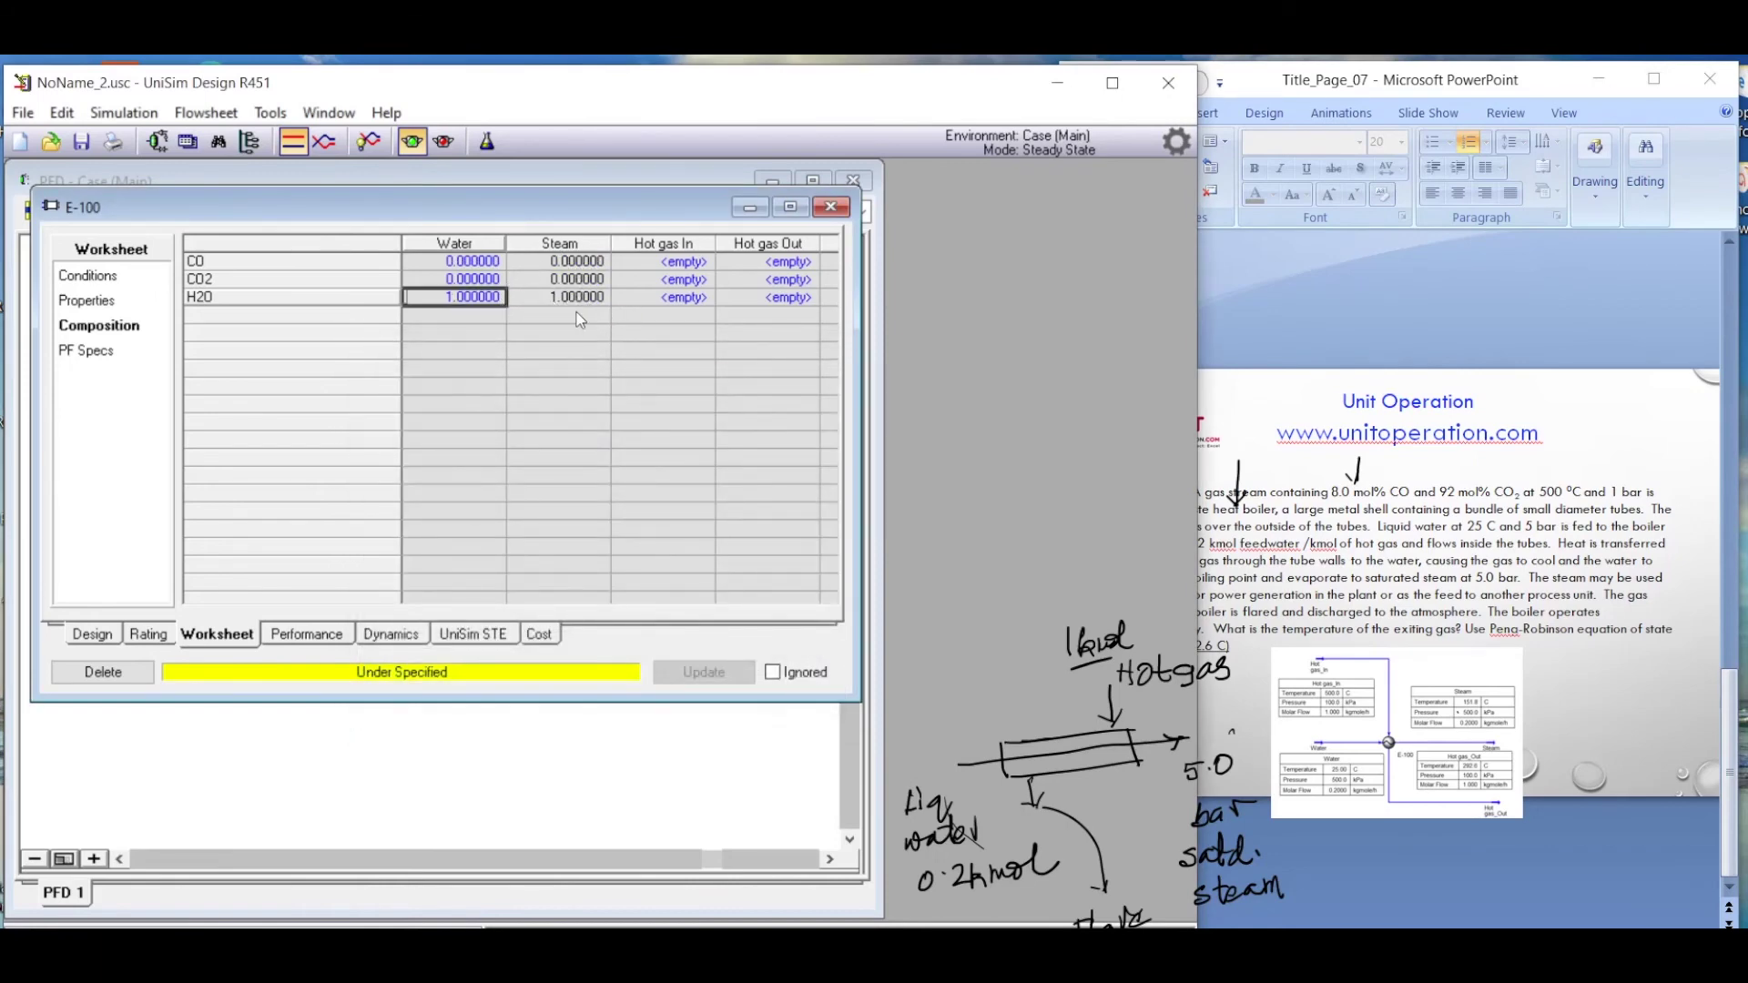
- Set the Hot gas In composition to mole fractions of 0.08 CO and 0.92 CO2
{"action": "left_click", "coordinate": [697, 266]}
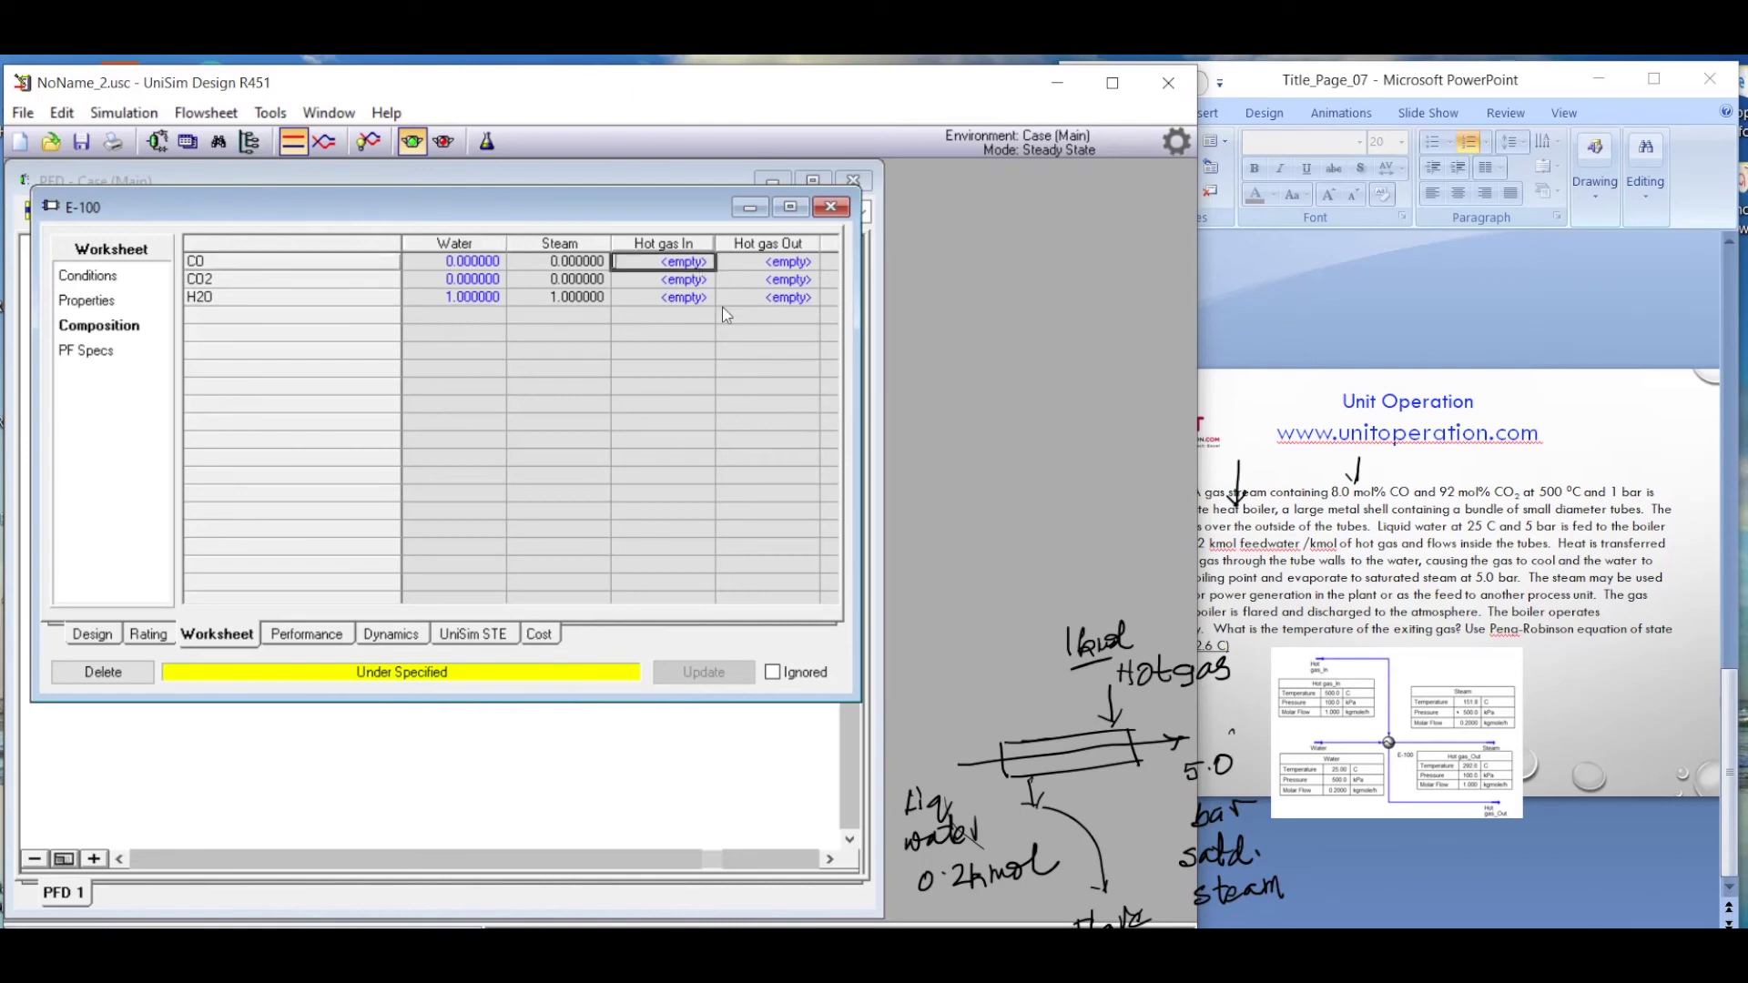
{"action": "type", "text": "0.08"}
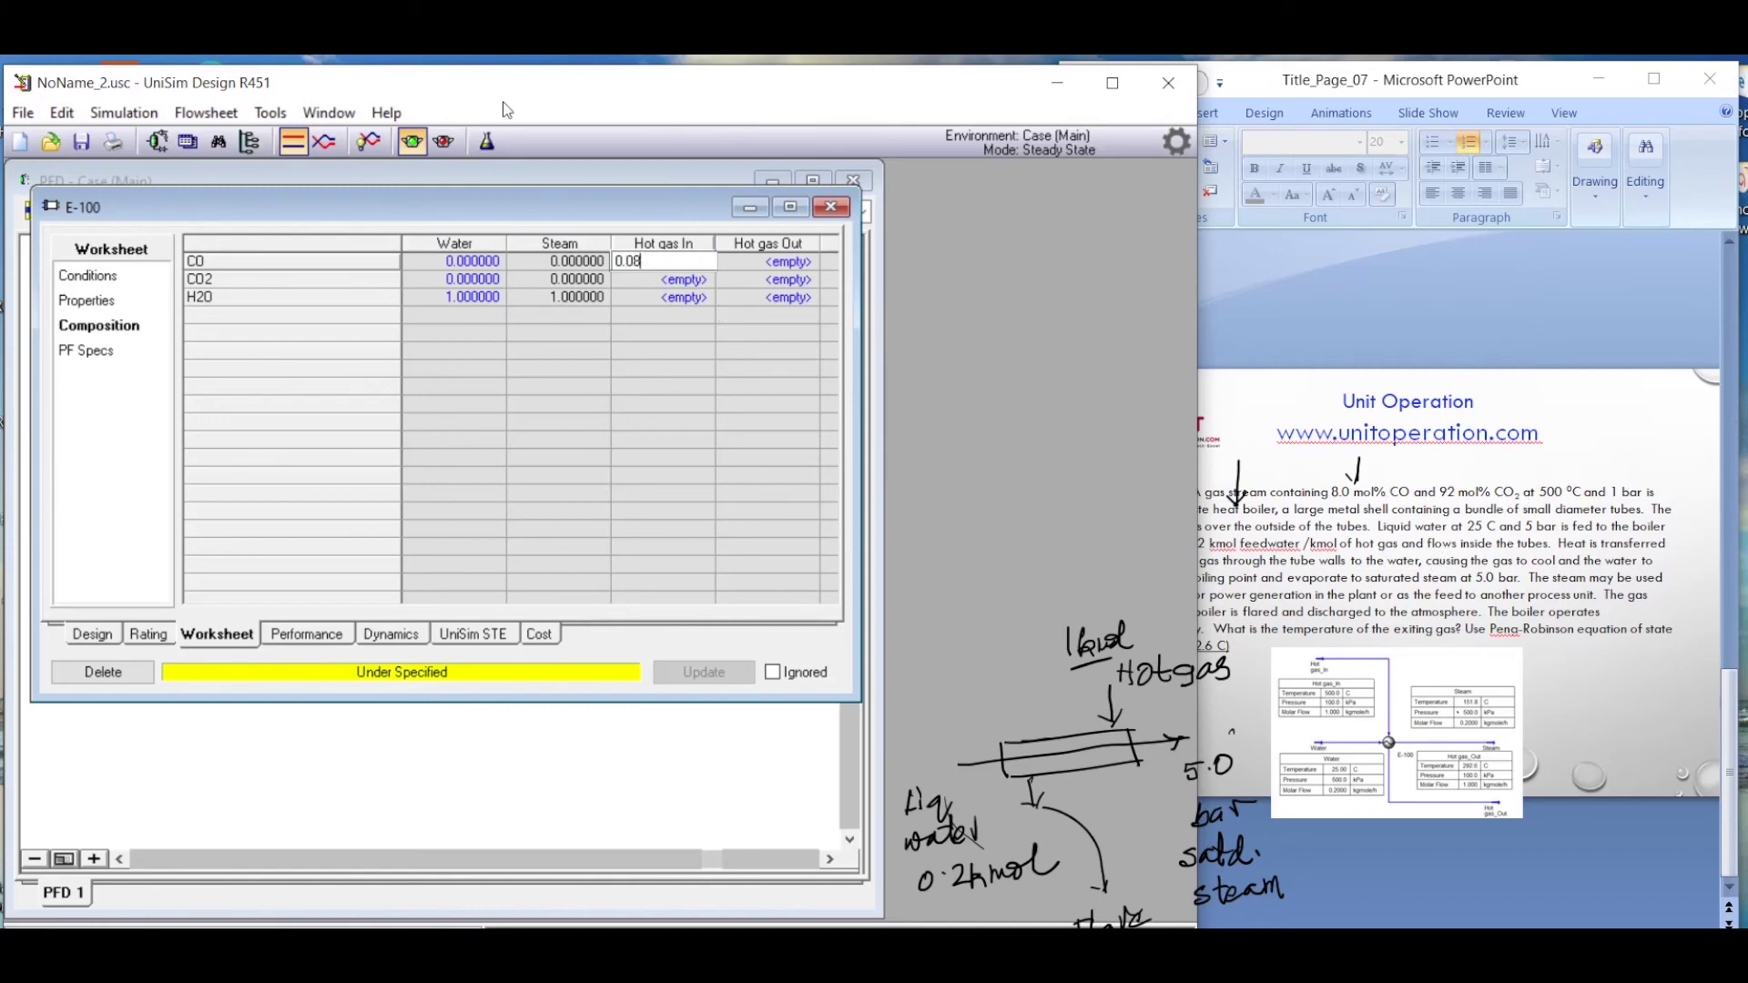
{"action": "key", "text": "Return"}
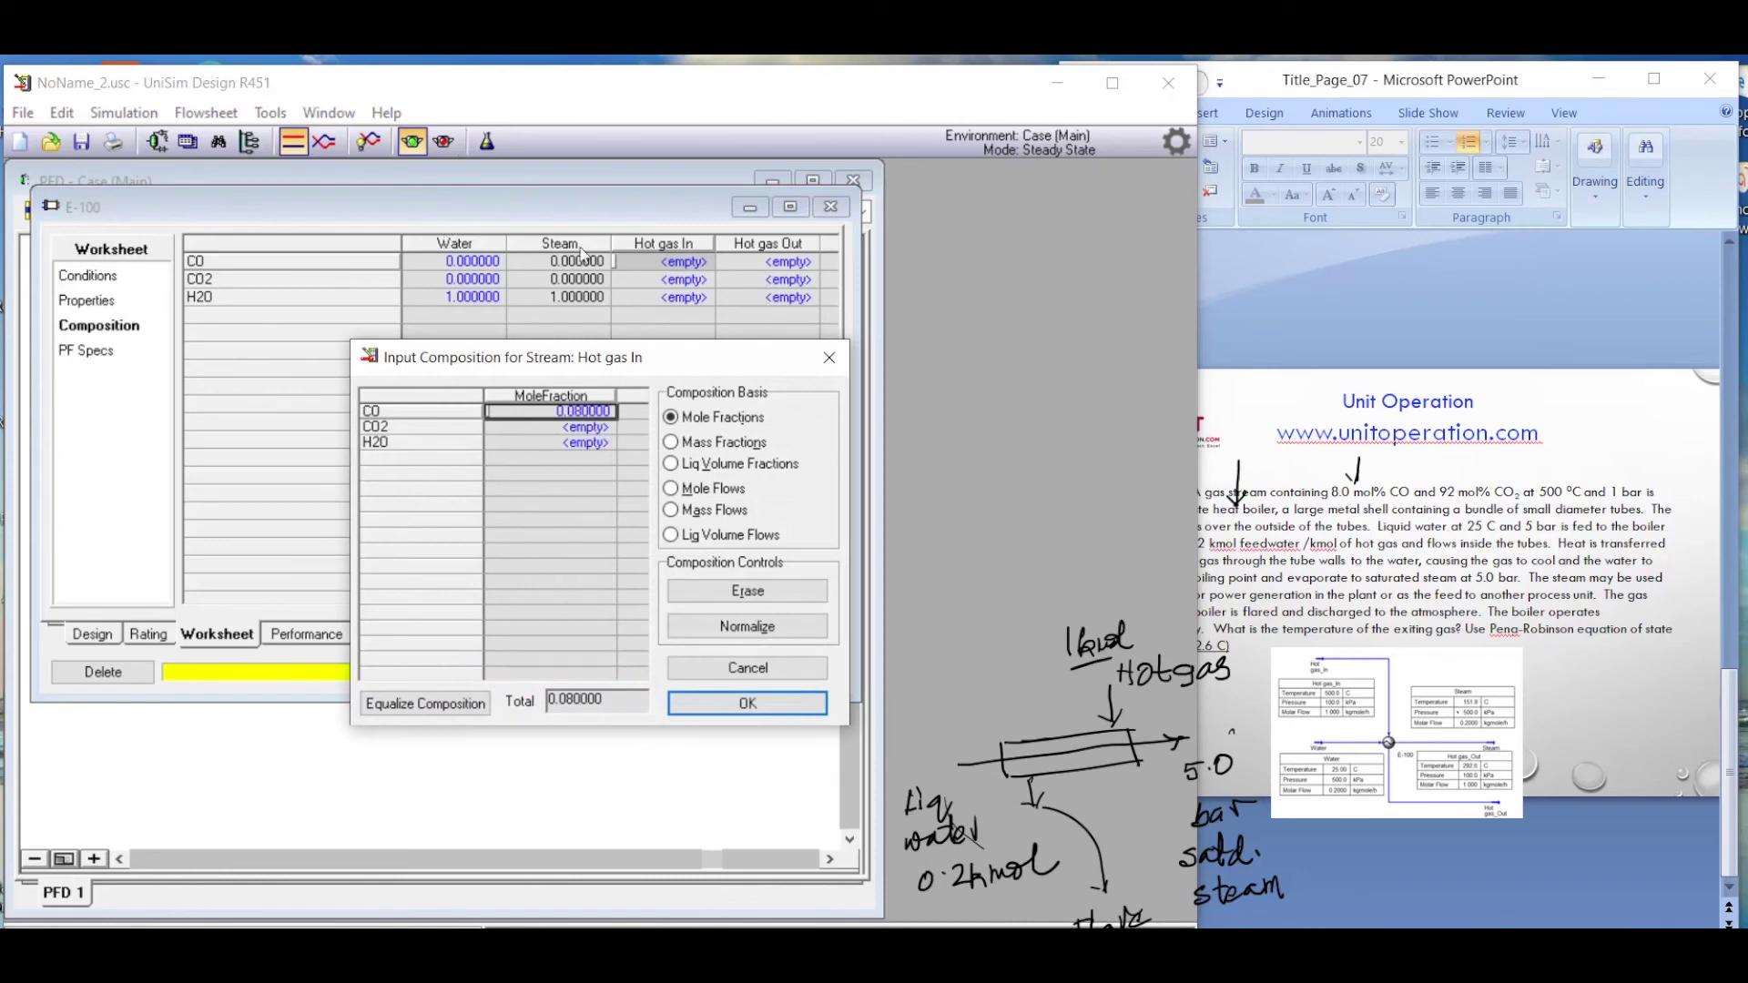
{"action": "key", "text": "Down"}
{"action": "type", "text": "0"}
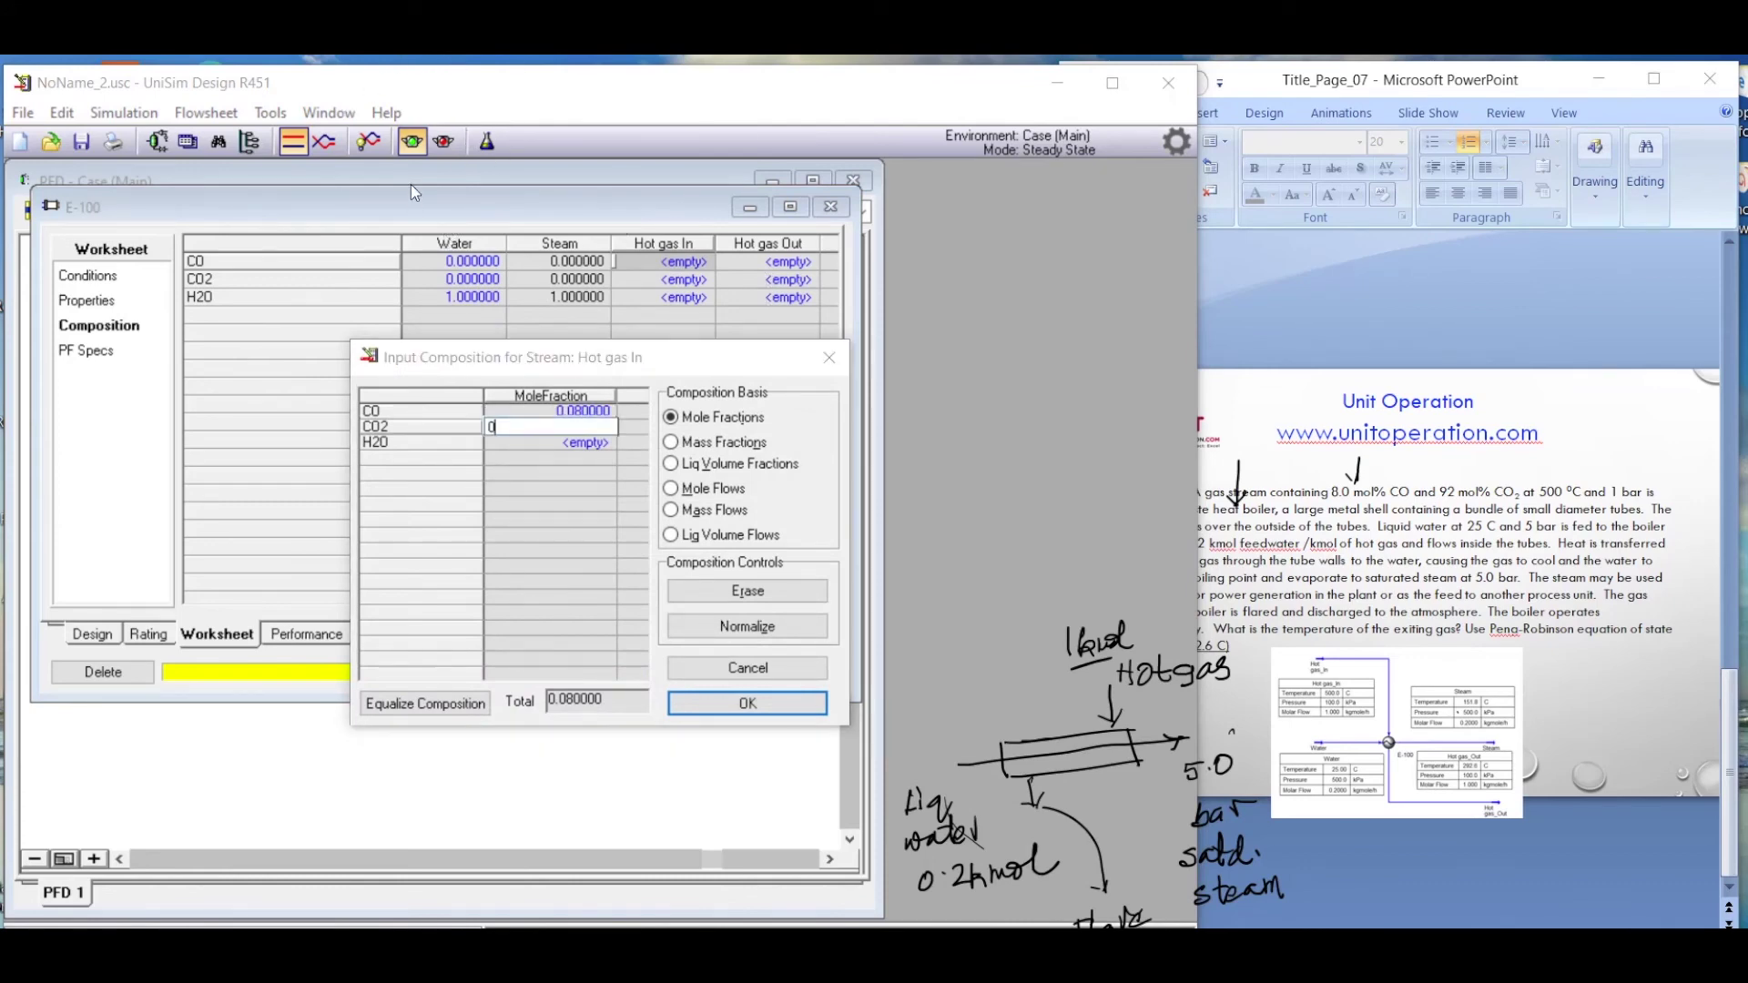
{"action": "type", "text": ".92"}
{"action": "key", "text": "Return"}
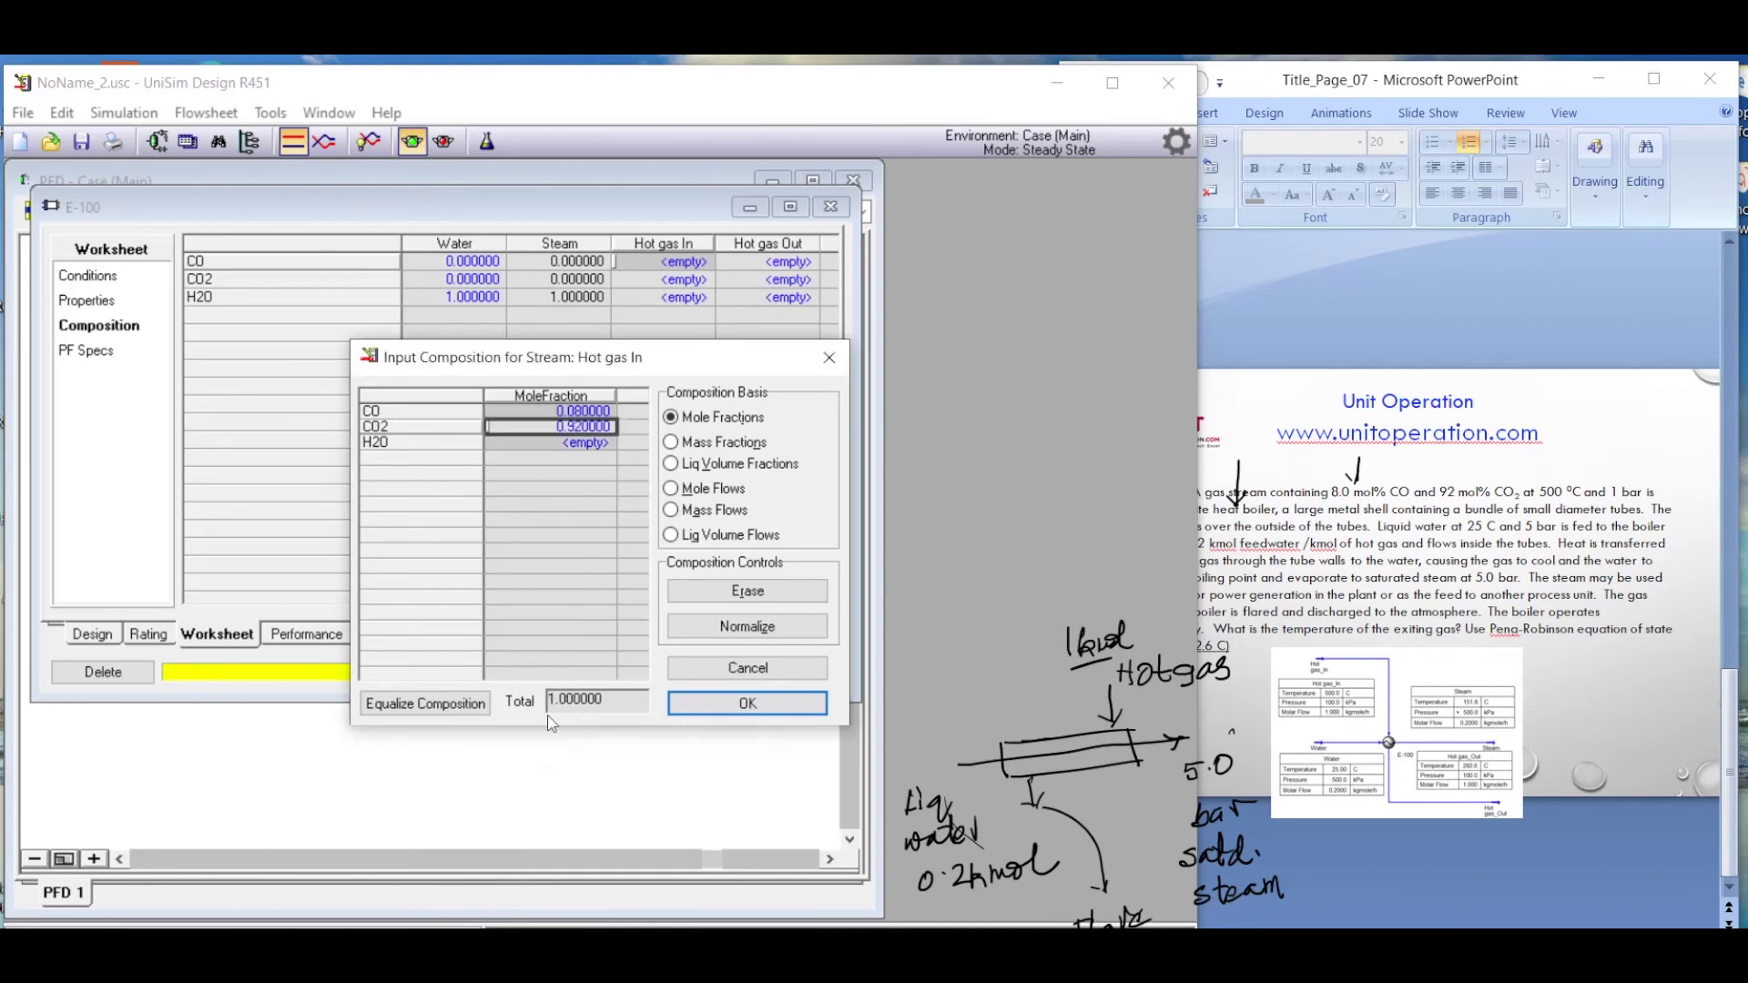
{"action": "left_click", "coordinate": [749, 704]}
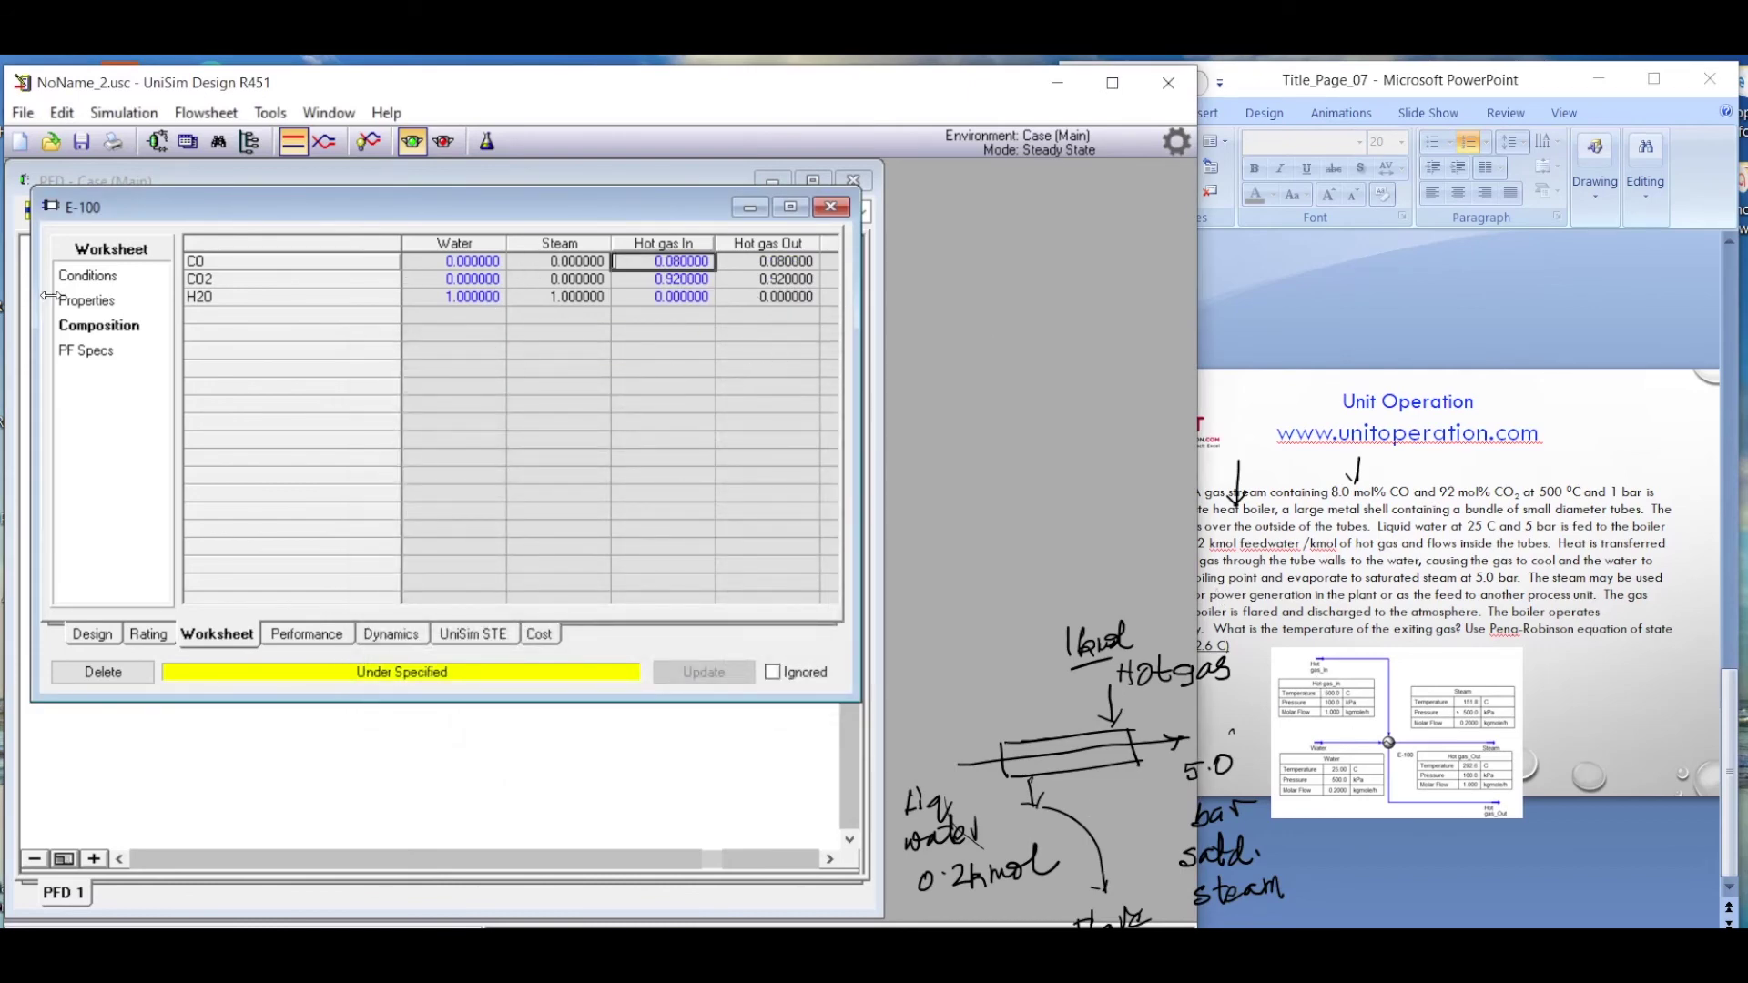
- Show the exchanger's stream conditions and handwrite 500 °C, 1 bar beside the hot gas label on the sketch
{"action": "left_click", "coordinate": [82, 276]}
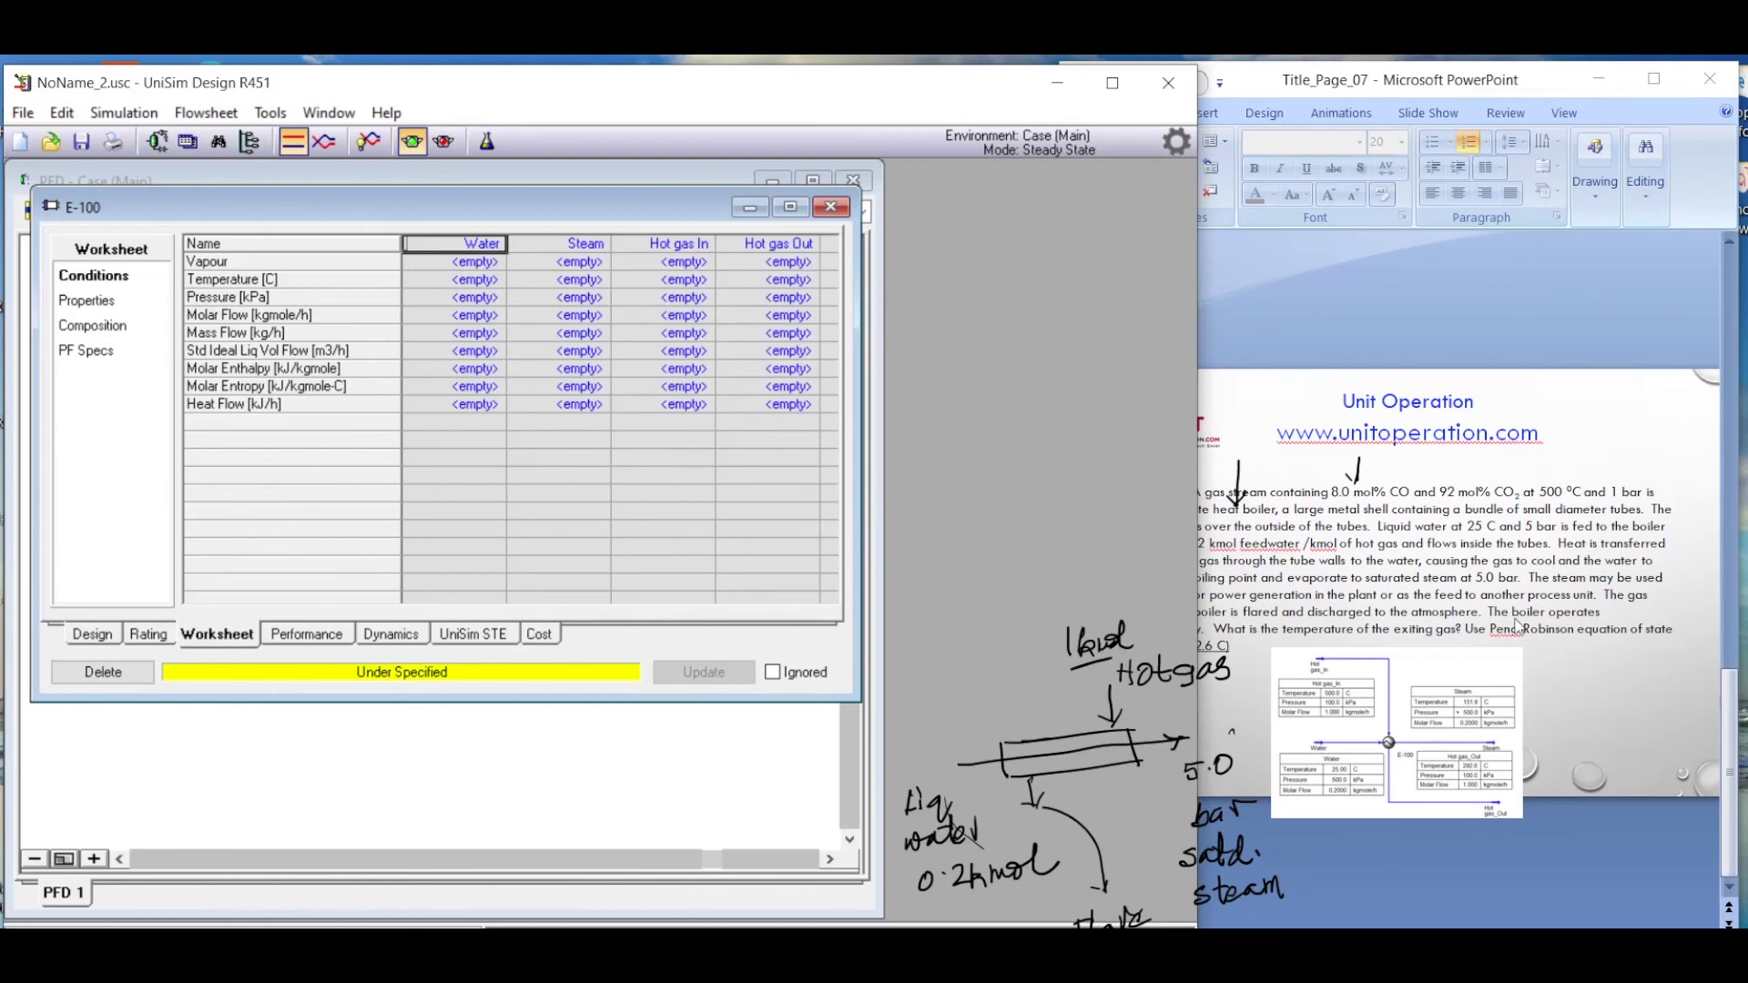
{"action": "left_click", "coordinate": [1695, 668]}
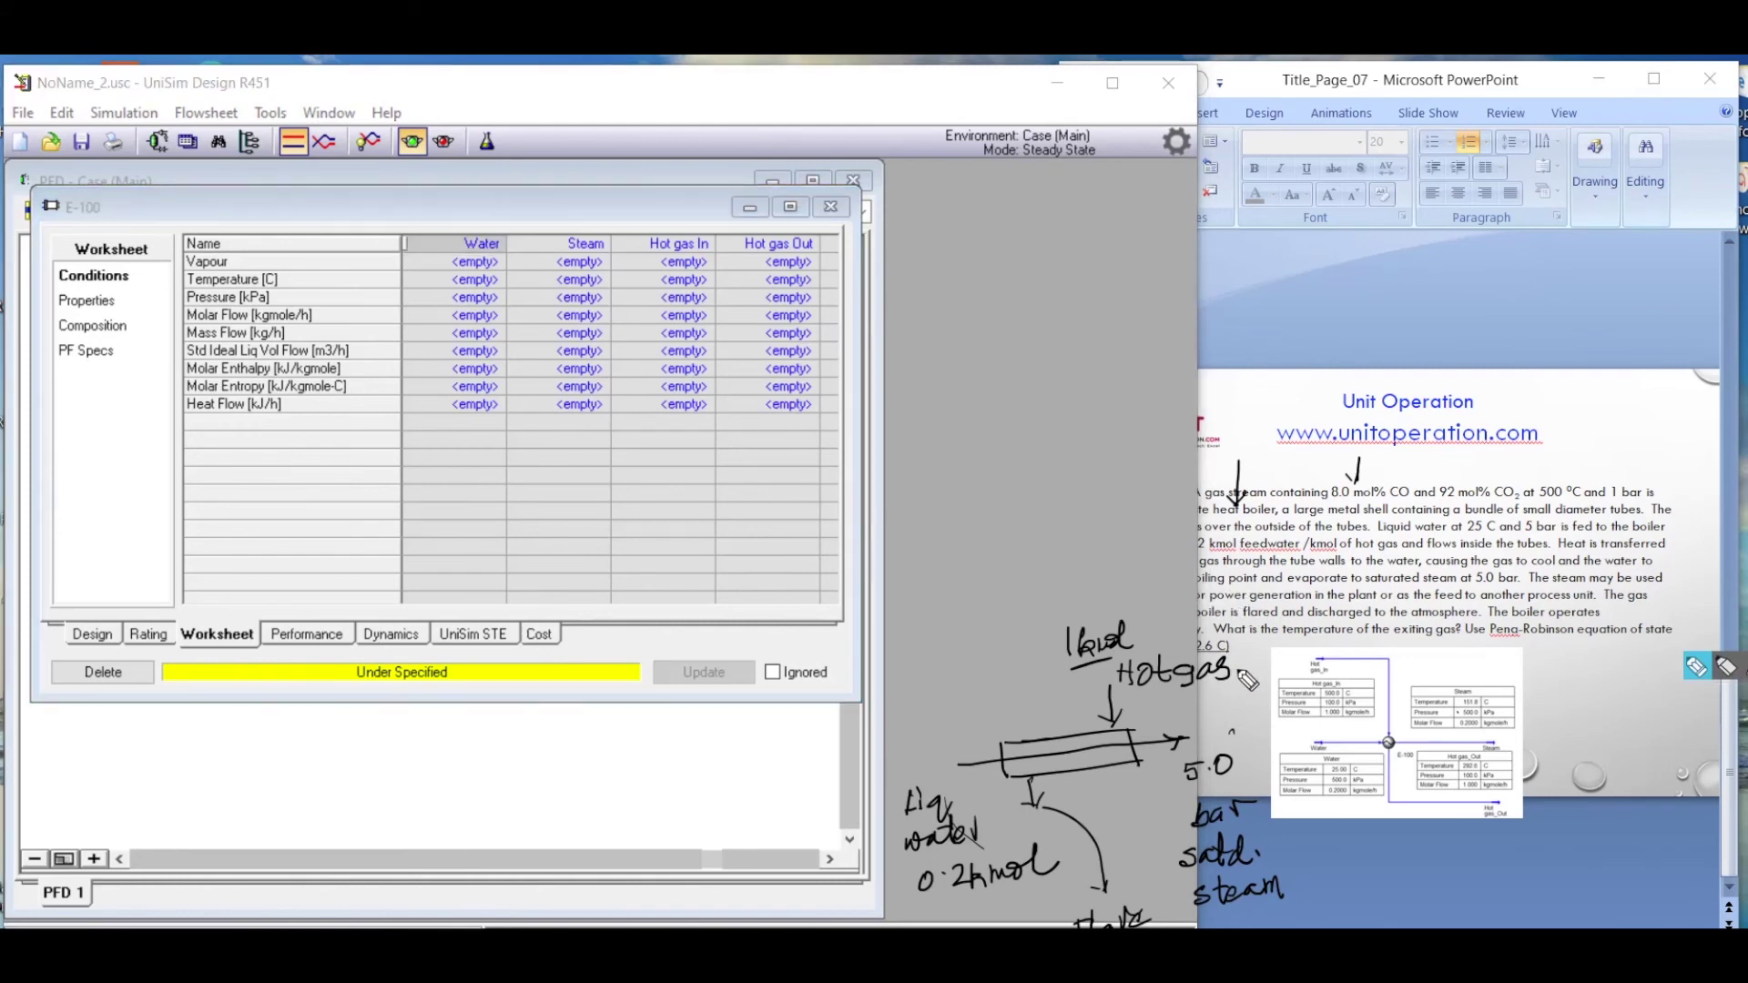
{"action": "mouse_move", "coordinate": [1238, 676]}
{"action": "left_mouse_down"}
{"action": "mouse_move", "coordinate": [1265, 681]}
{"action": "mouse_move", "coordinate": [1338, 637]}
{"action": "mouse_move", "coordinate": [1391, 640]}
{"action": "left_mouse_up"}
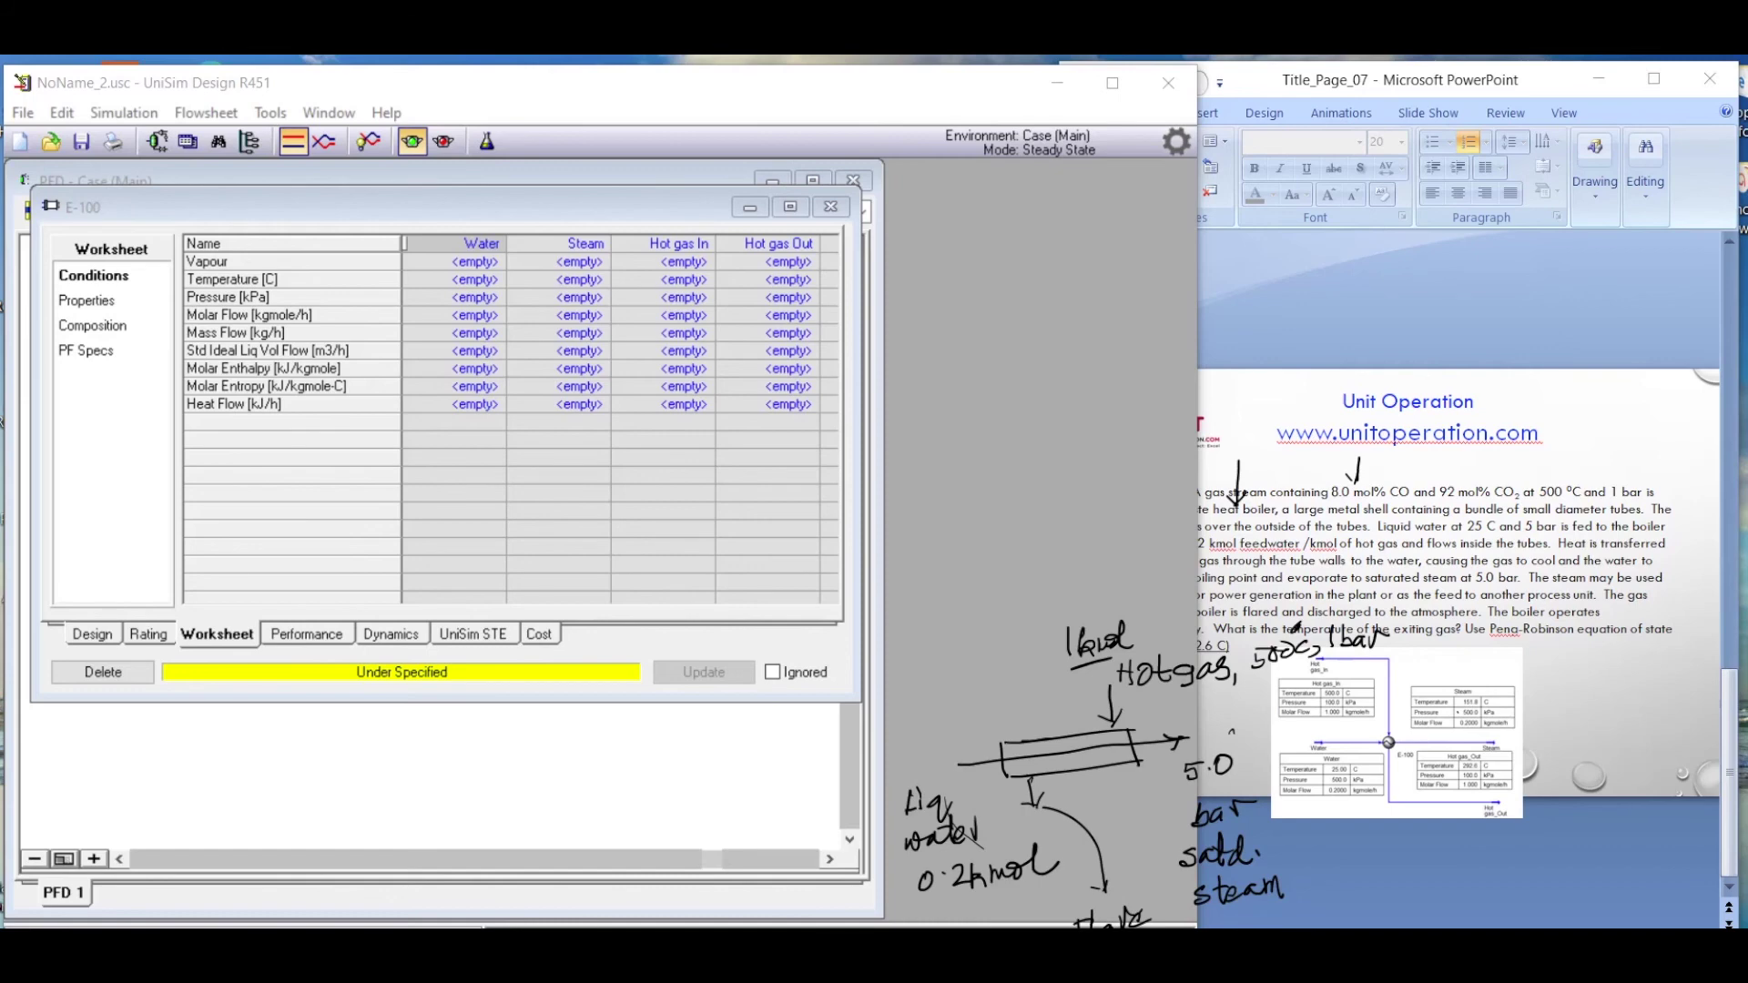
- Set the Hot gas In stream's temperature to 500 °C and its pressure to 1 bar
{"action": "left_click", "coordinate": [689, 286]}
{"action": "type", "text": "500"}
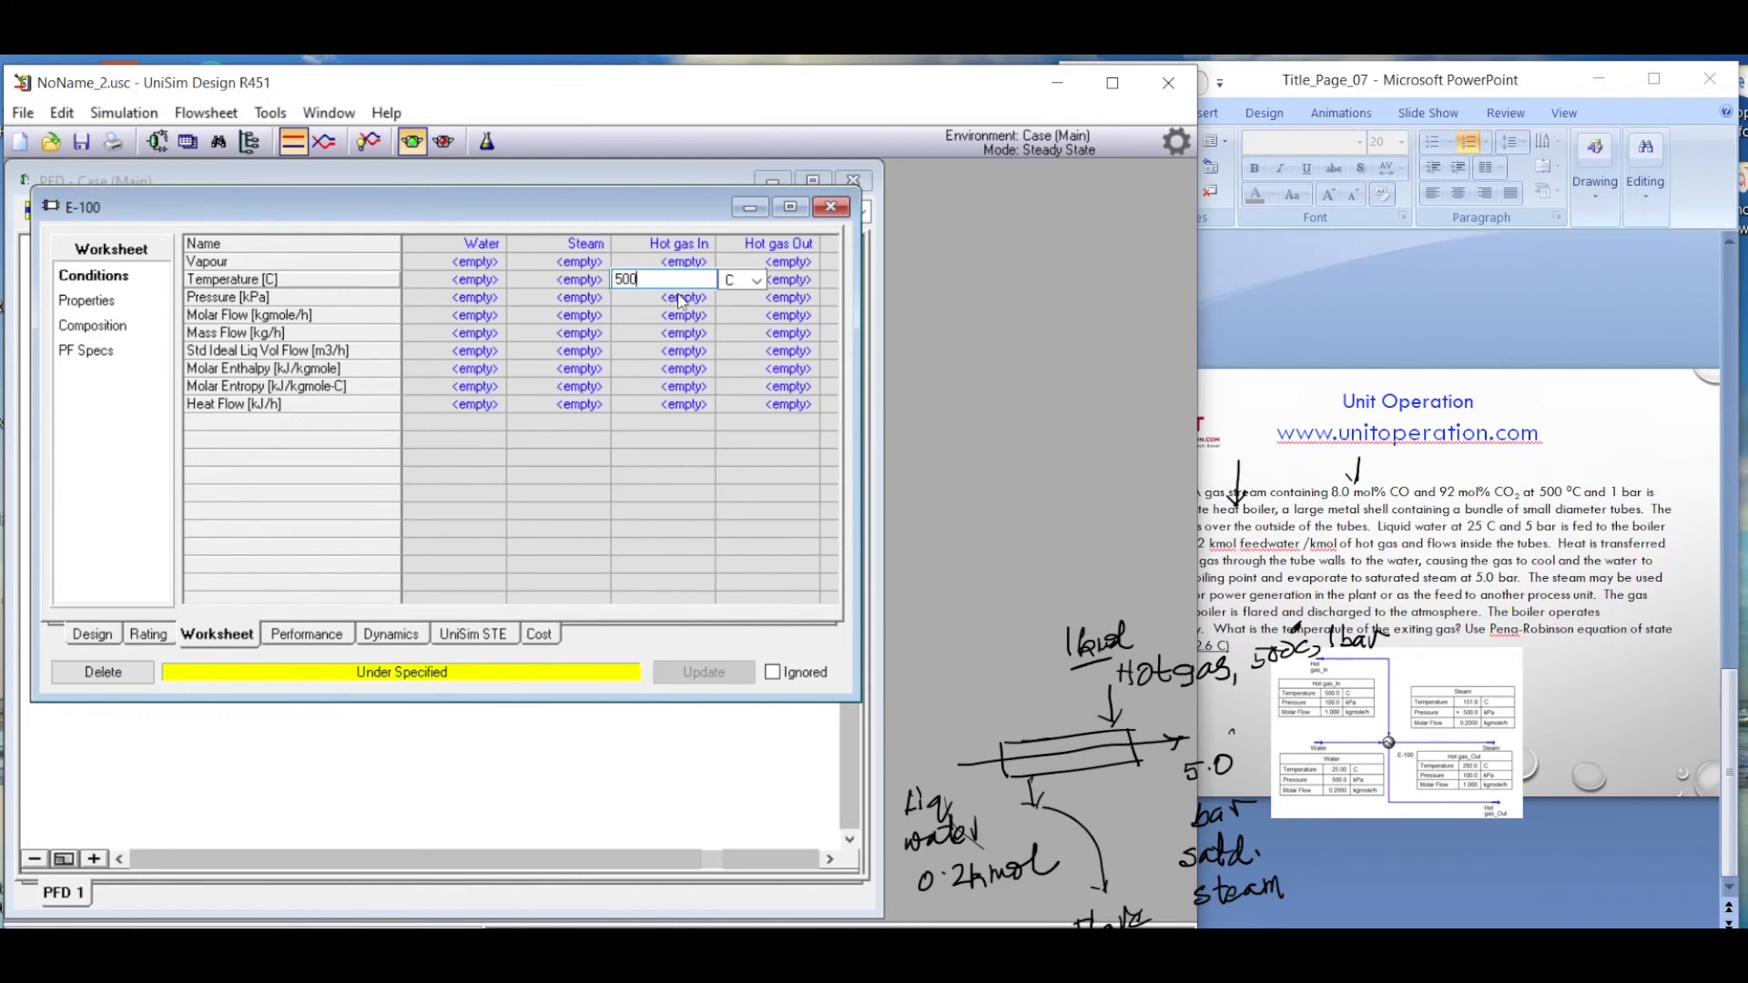
{"action": "key", "text": "Return"}
{"action": "type", "text": "1"}
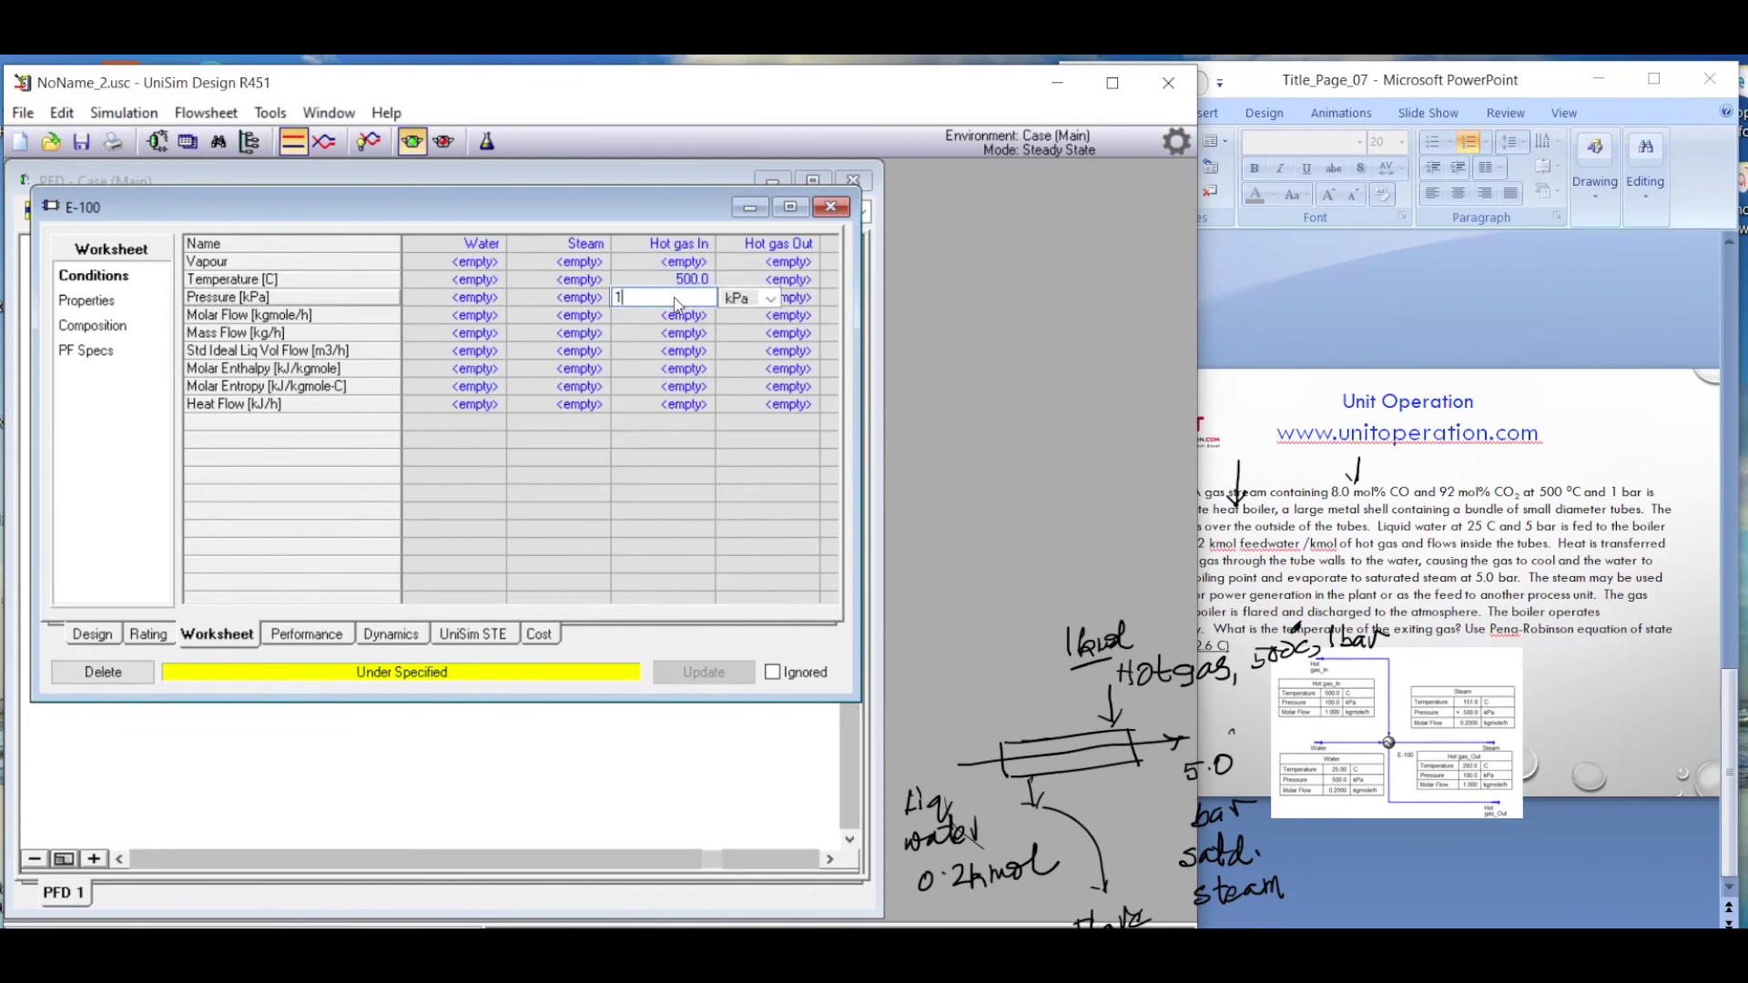
{"action": "left_click", "coordinate": [774, 299]}
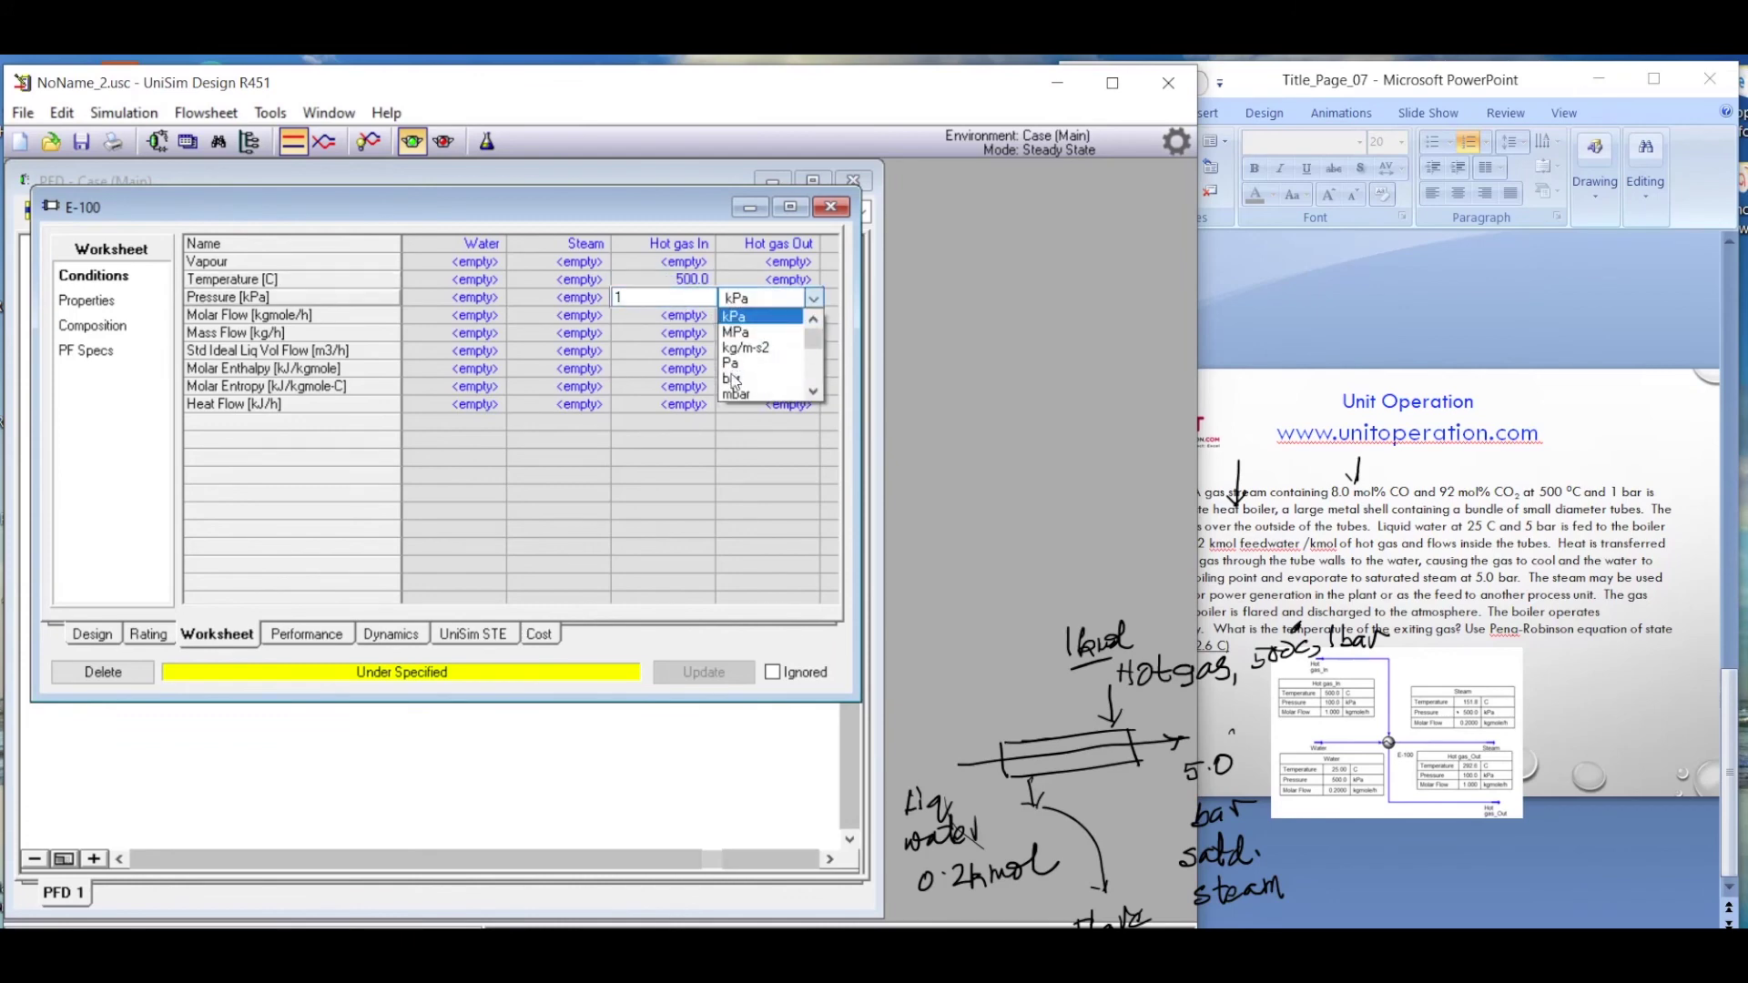
{"action": "left_click", "coordinate": [732, 379]}
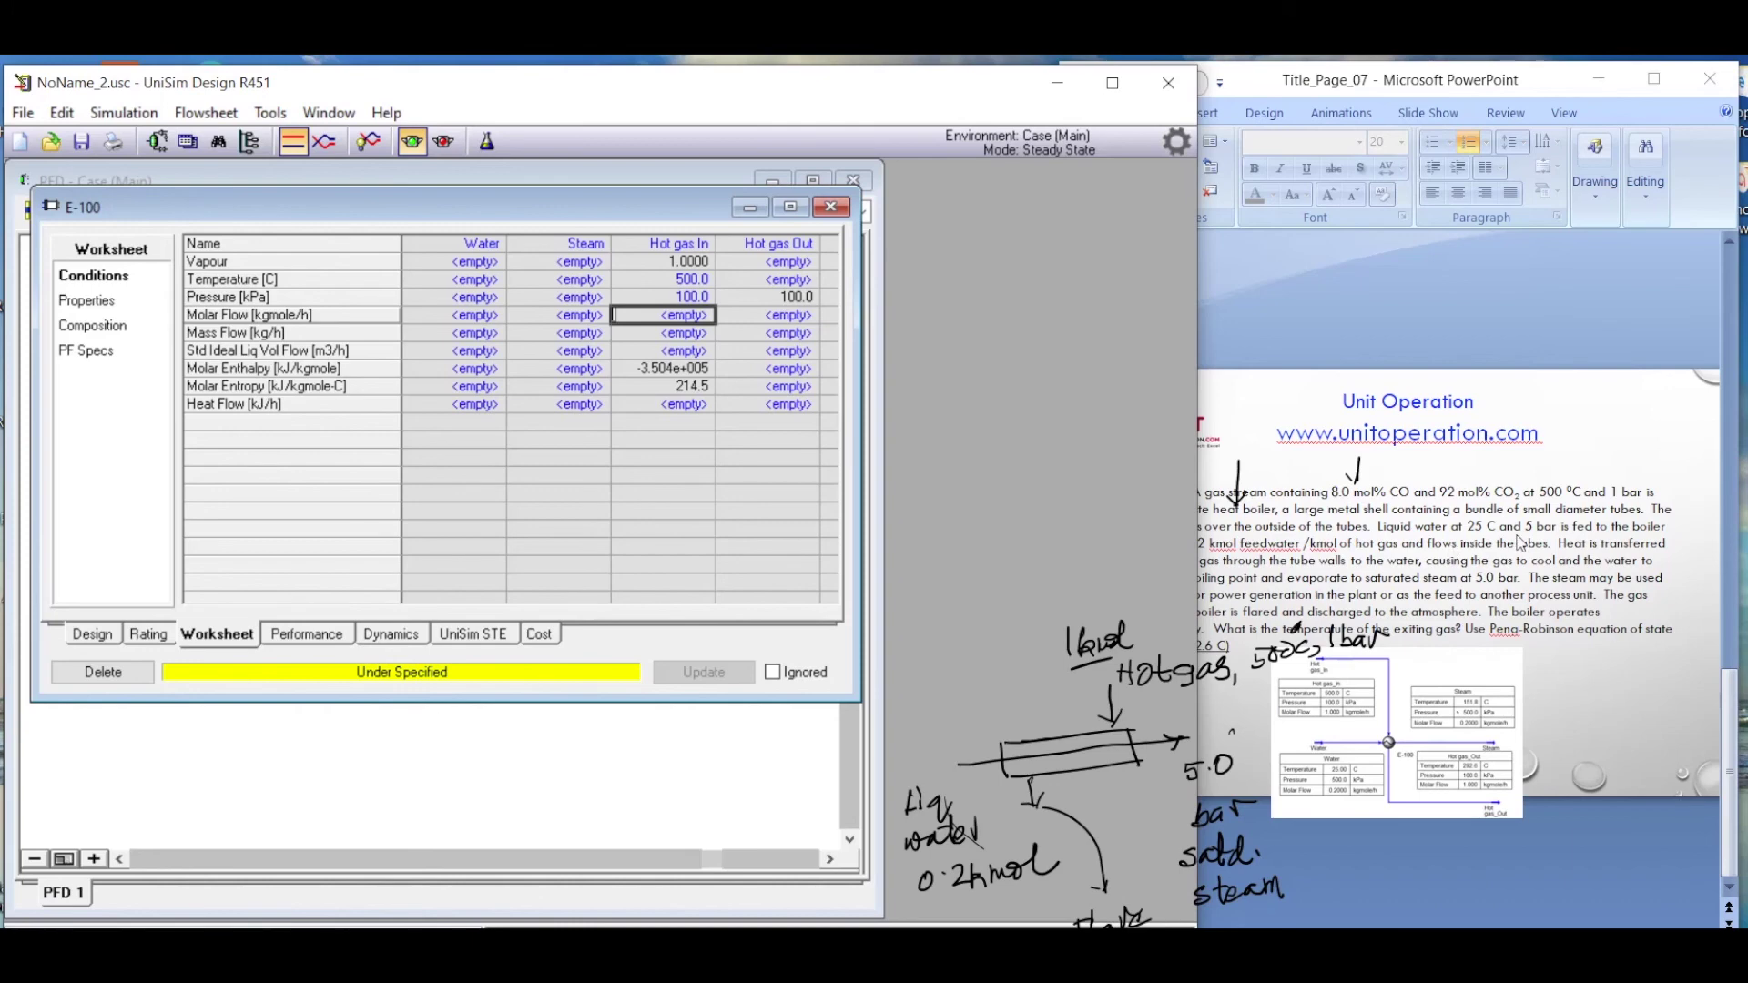
- Set the Water stream's temperature to 25 °C and its pressure to 5 bar
{"action": "left_click", "coordinate": [482, 281]}
{"action": "type", "text": "25"}
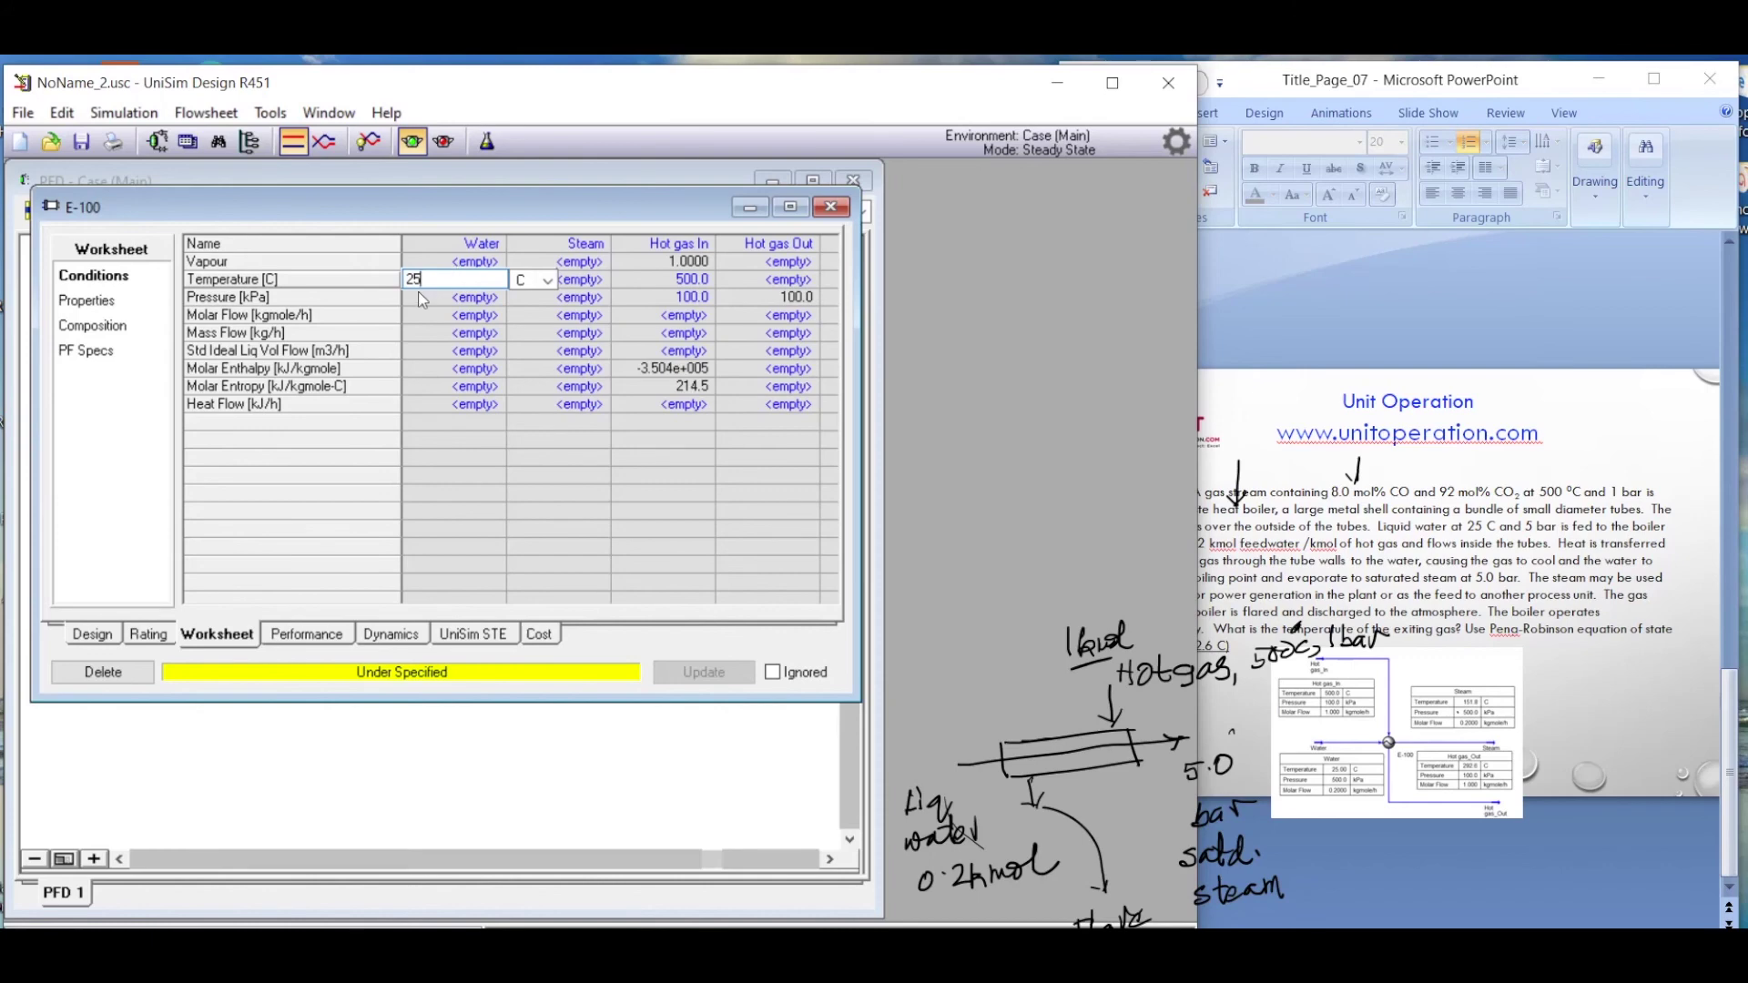
{"action": "left_click", "coordinate": [466, 304]}
{"action": "type", "text": "5"}
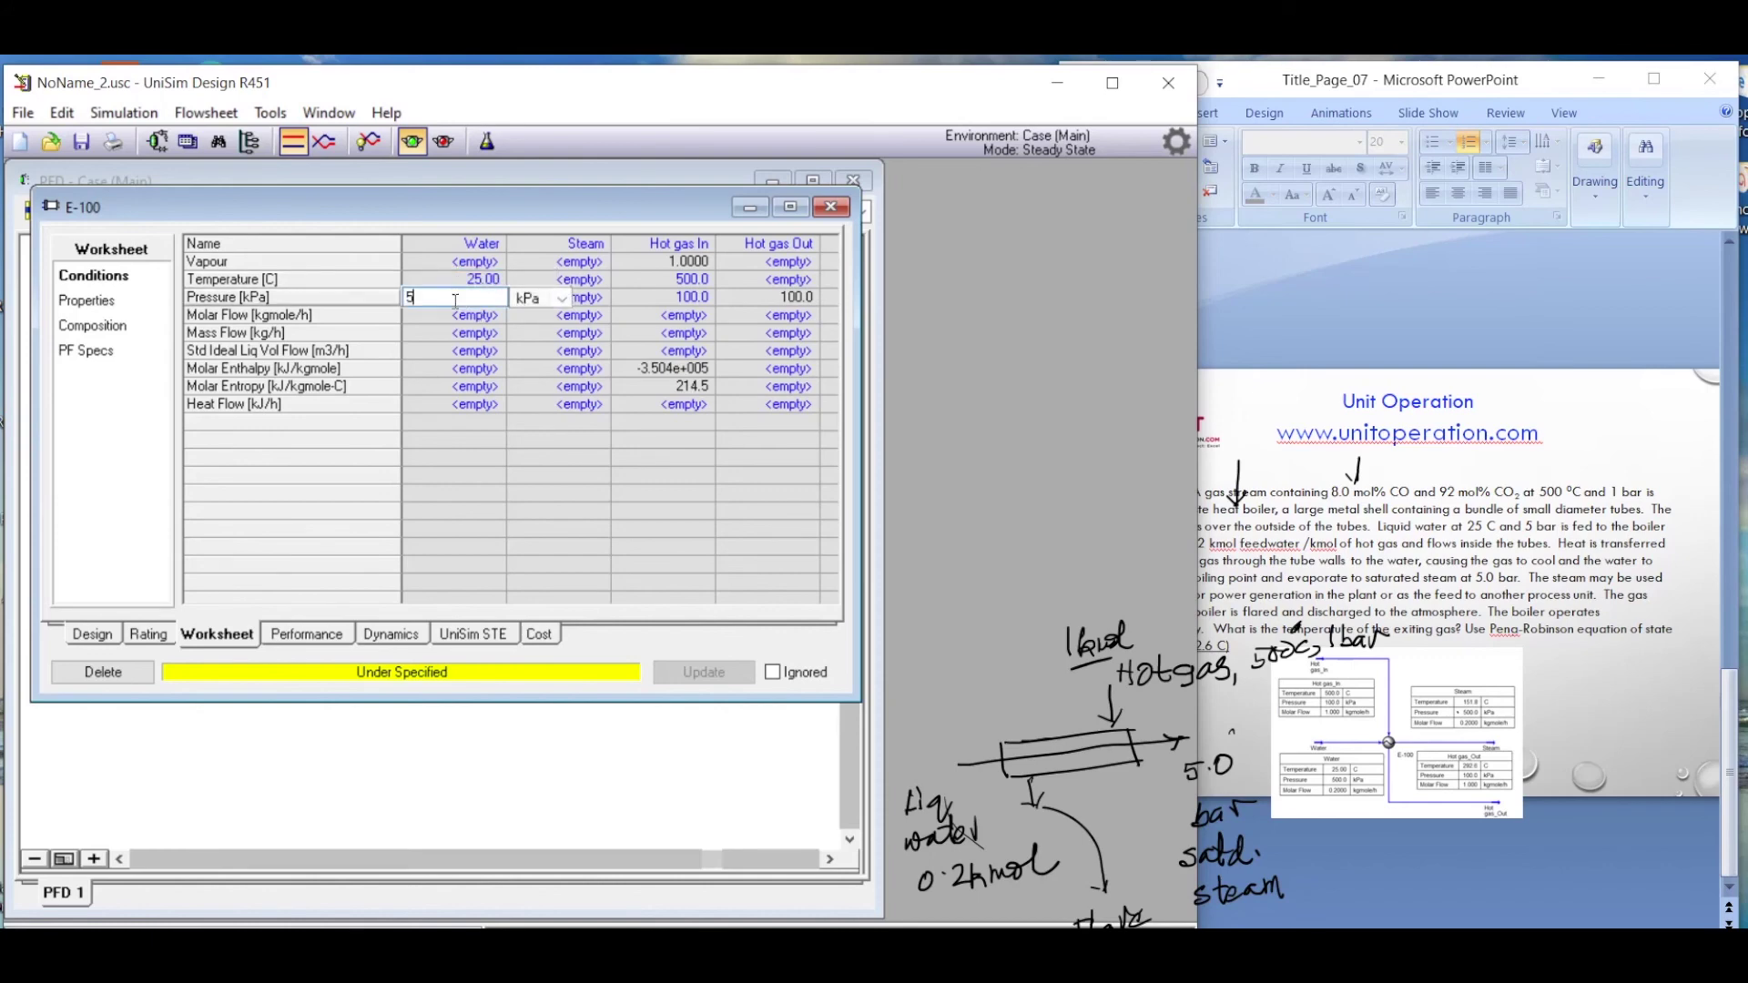
{"action": "left_click", "coordinate": [562, 300]}
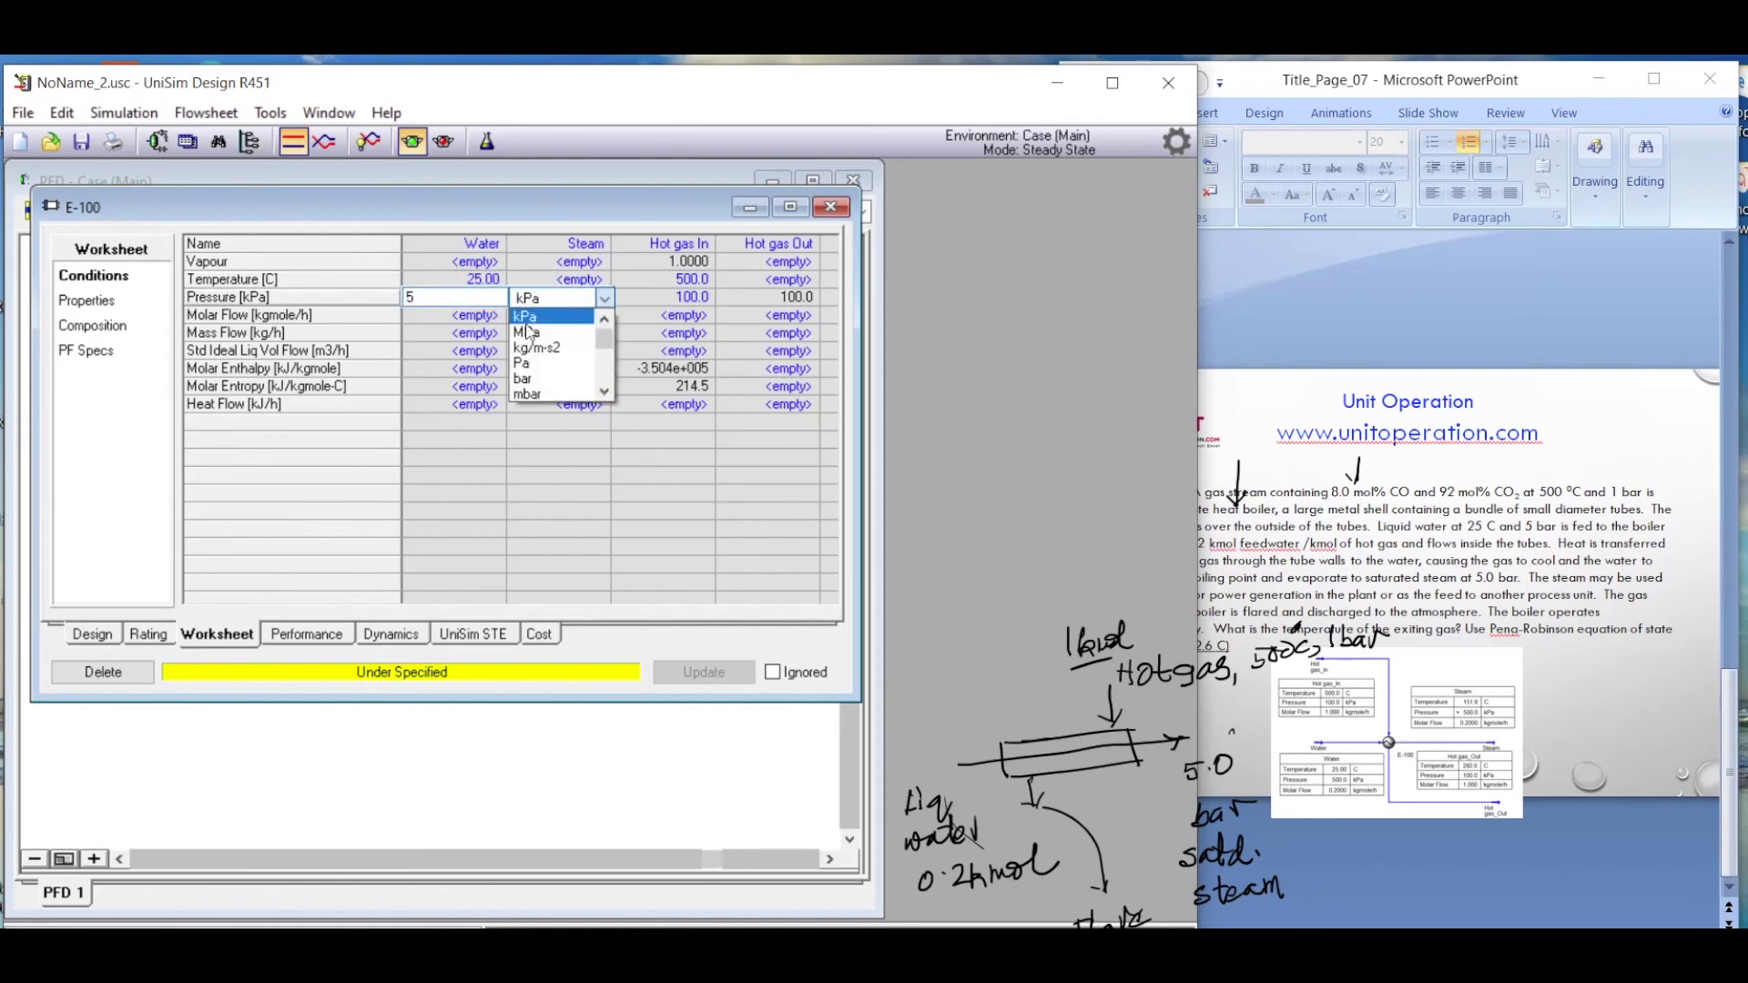
{"action": "left_click", "coordinate": [543, 384]}
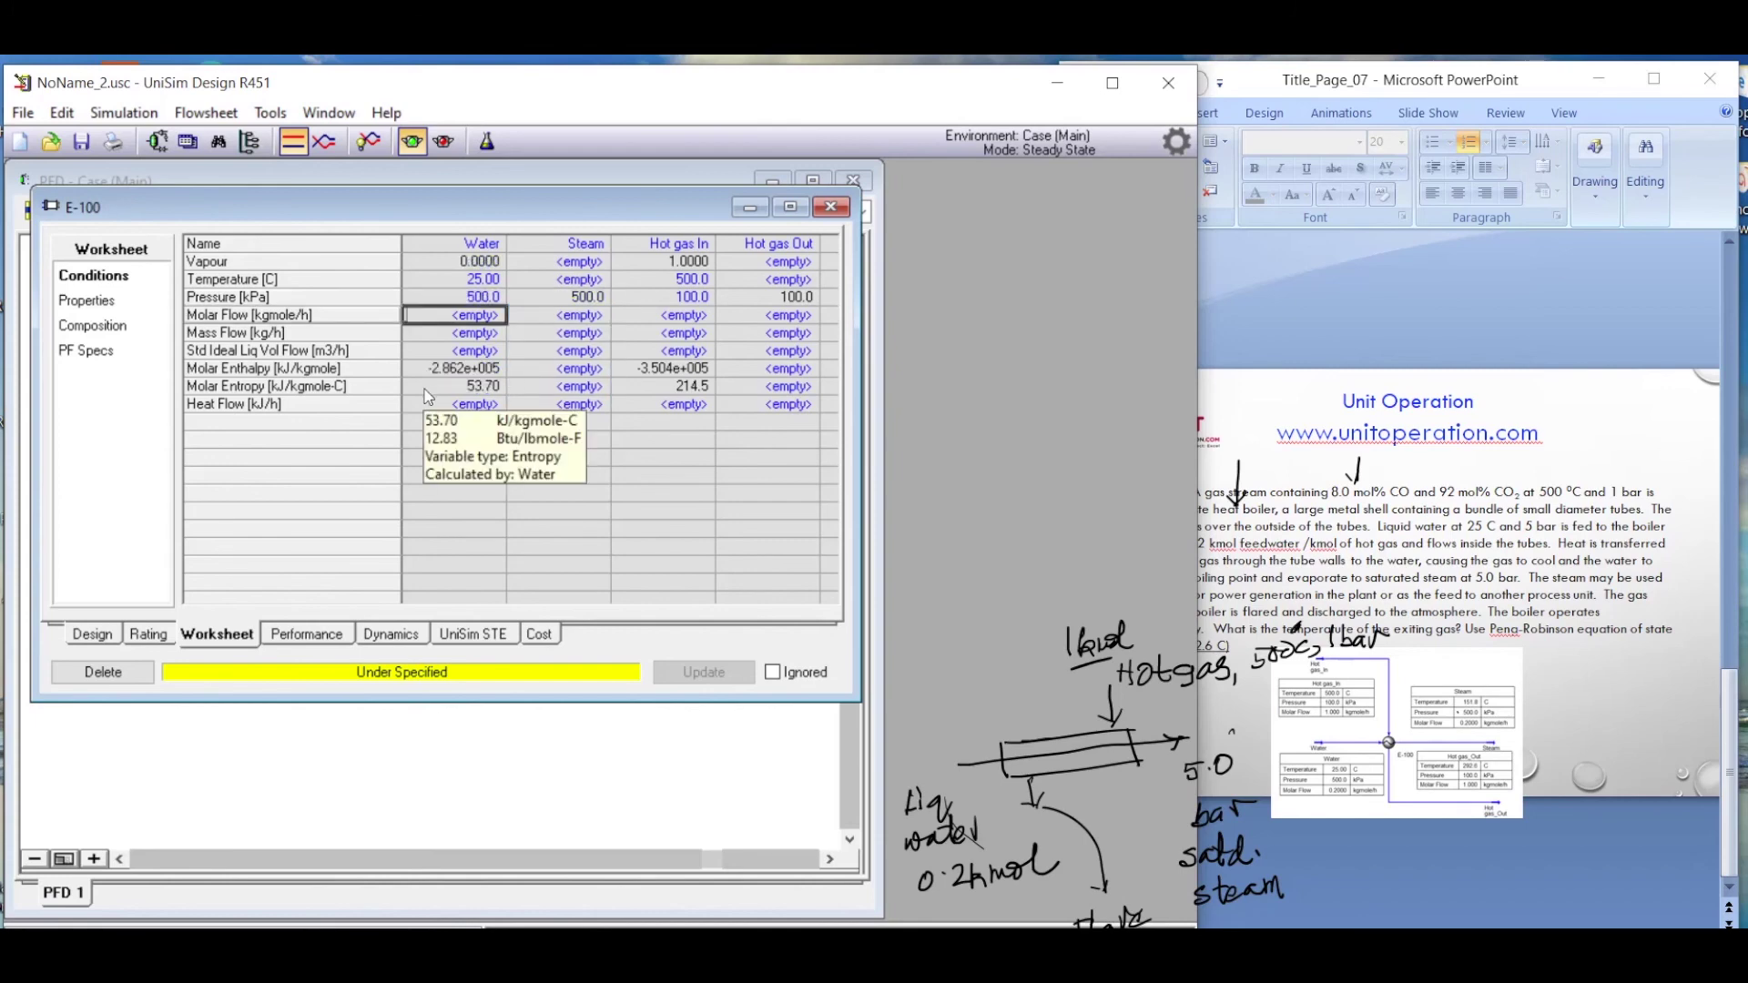
- Set the molar flows to 0.2 kgmole/h for Water and 1 kgmole/h for Hot gas In
{"action": "mouse_move", "coordinate": [498, 307]}
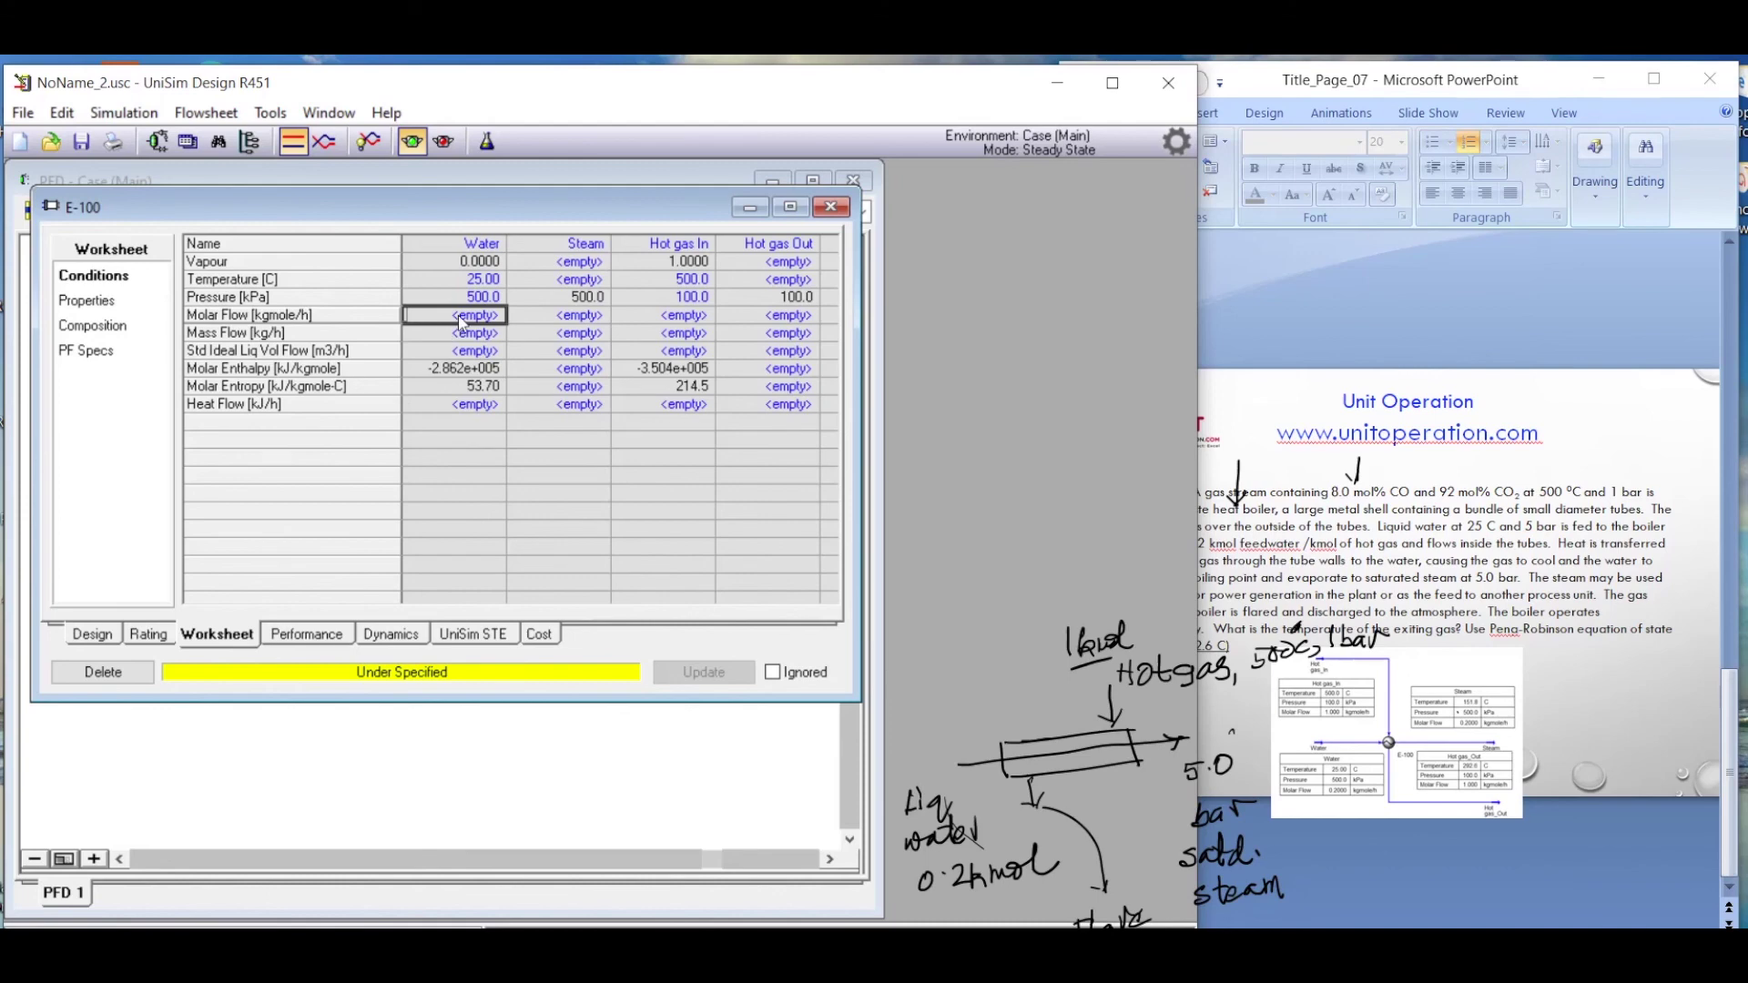
{"action": "type", "text": "0.2"}
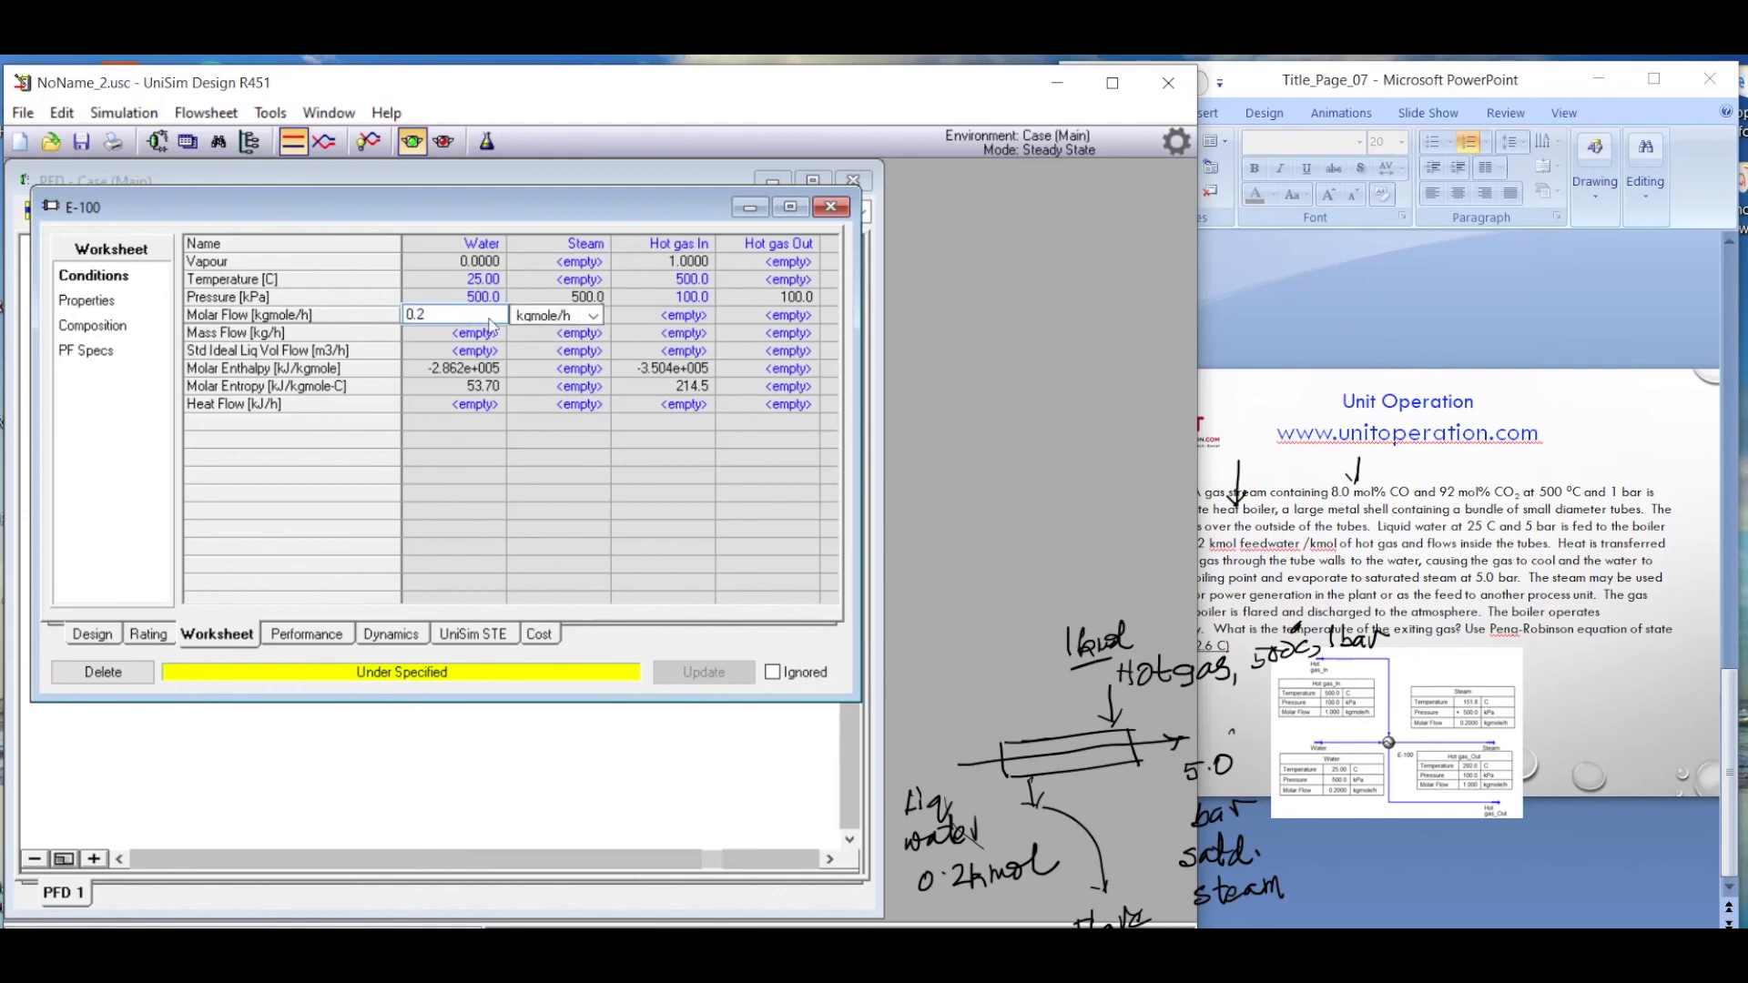
{"action": "key", "text": "Return"}
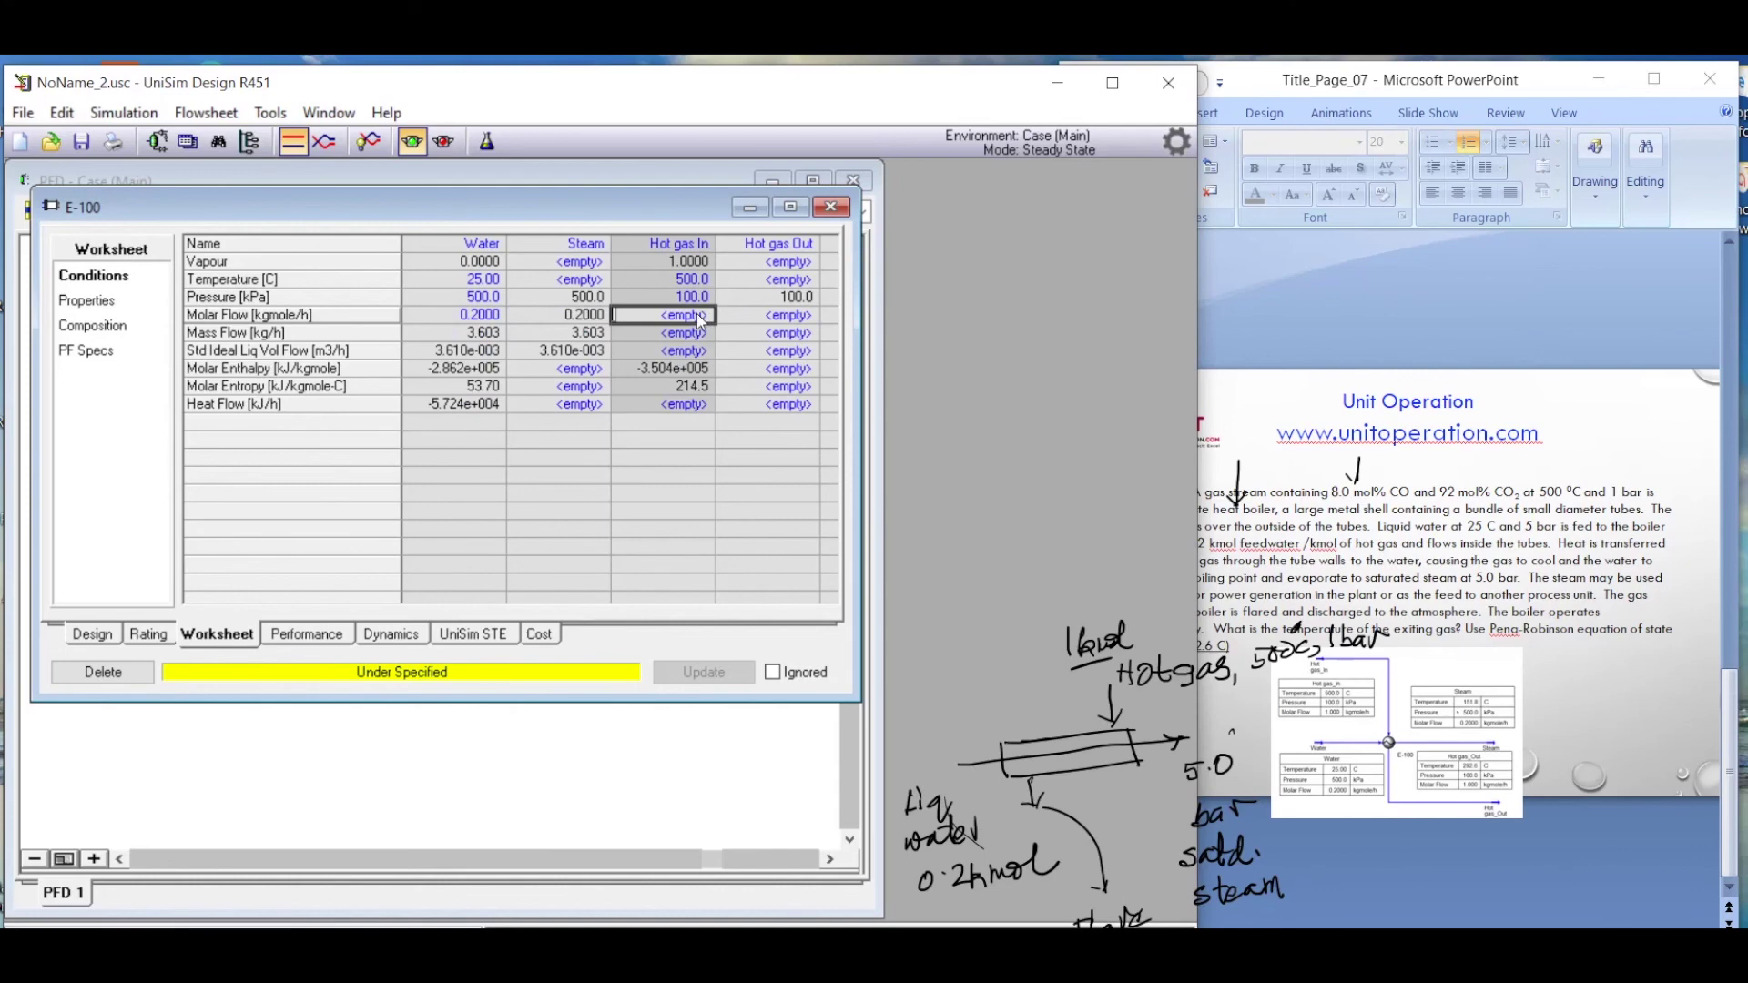
{"action": "left_click", "coordinate": [695, 314]}
{"action": "type", "text": "1"}
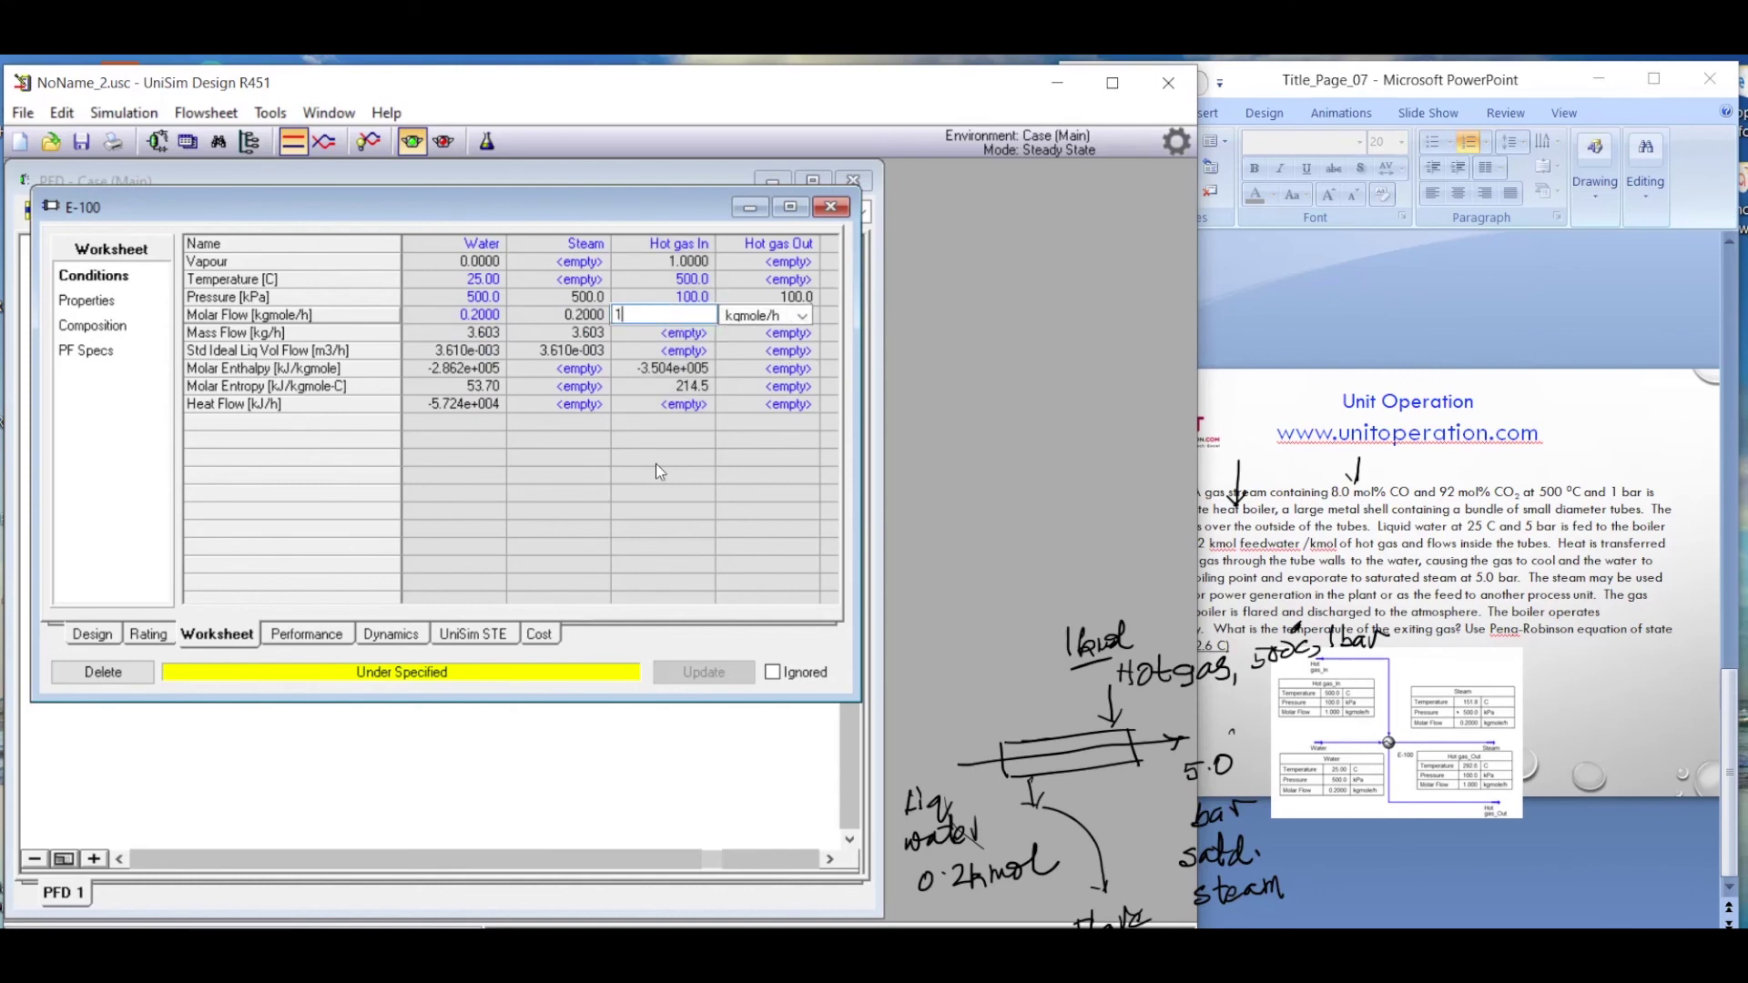
{"action": "key", "text": "Return"}
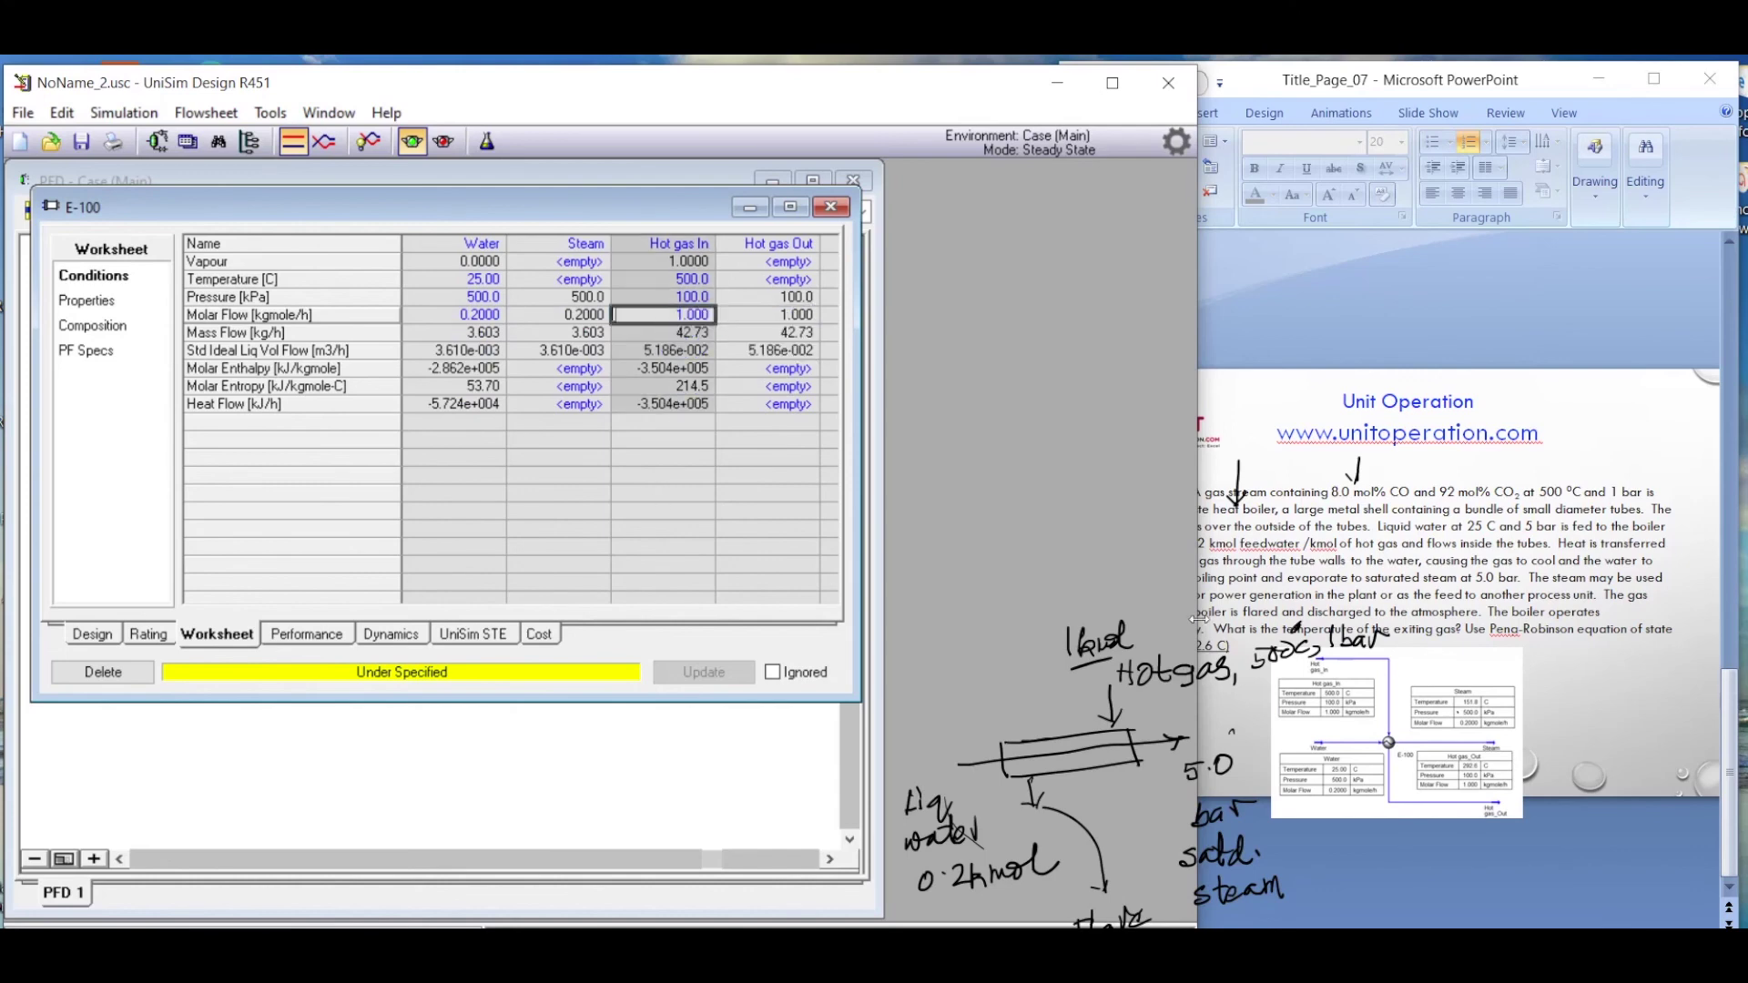
- Set the Steam stream's vapour fraction to 1 for saturated steam
{"action": "left_click", "coordinate": [1615, 704]}
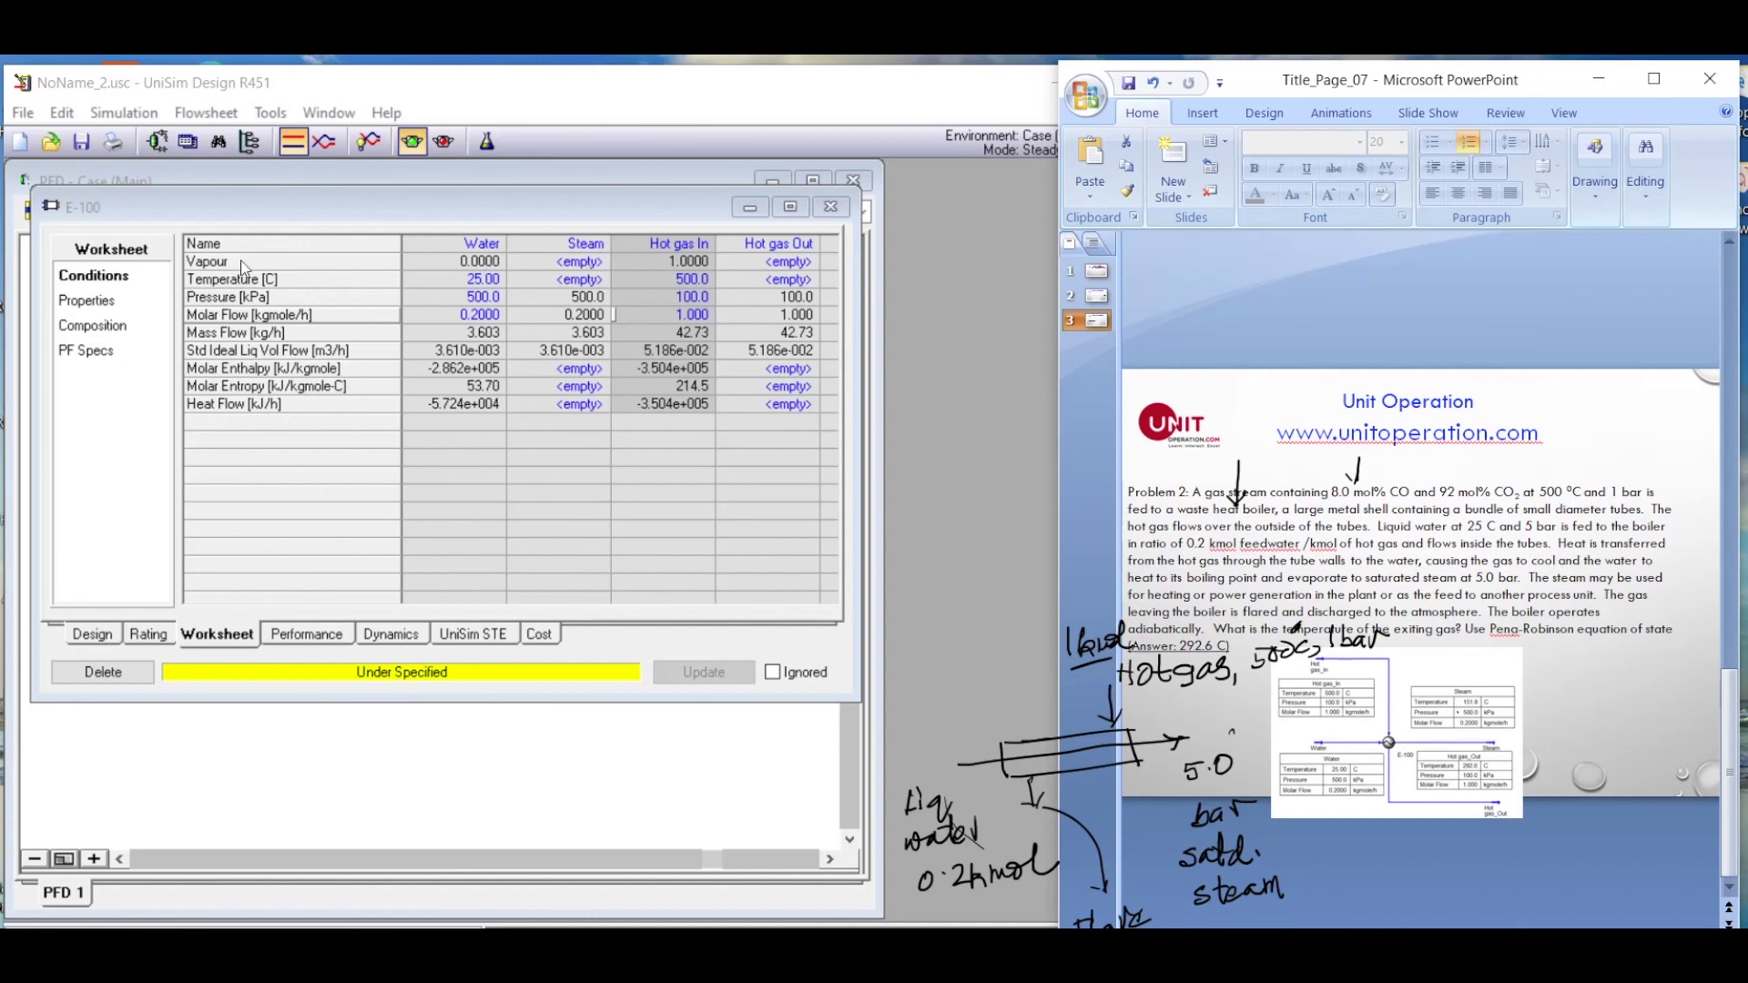
{"action": "left_click", "coordinate": [593, 266]}
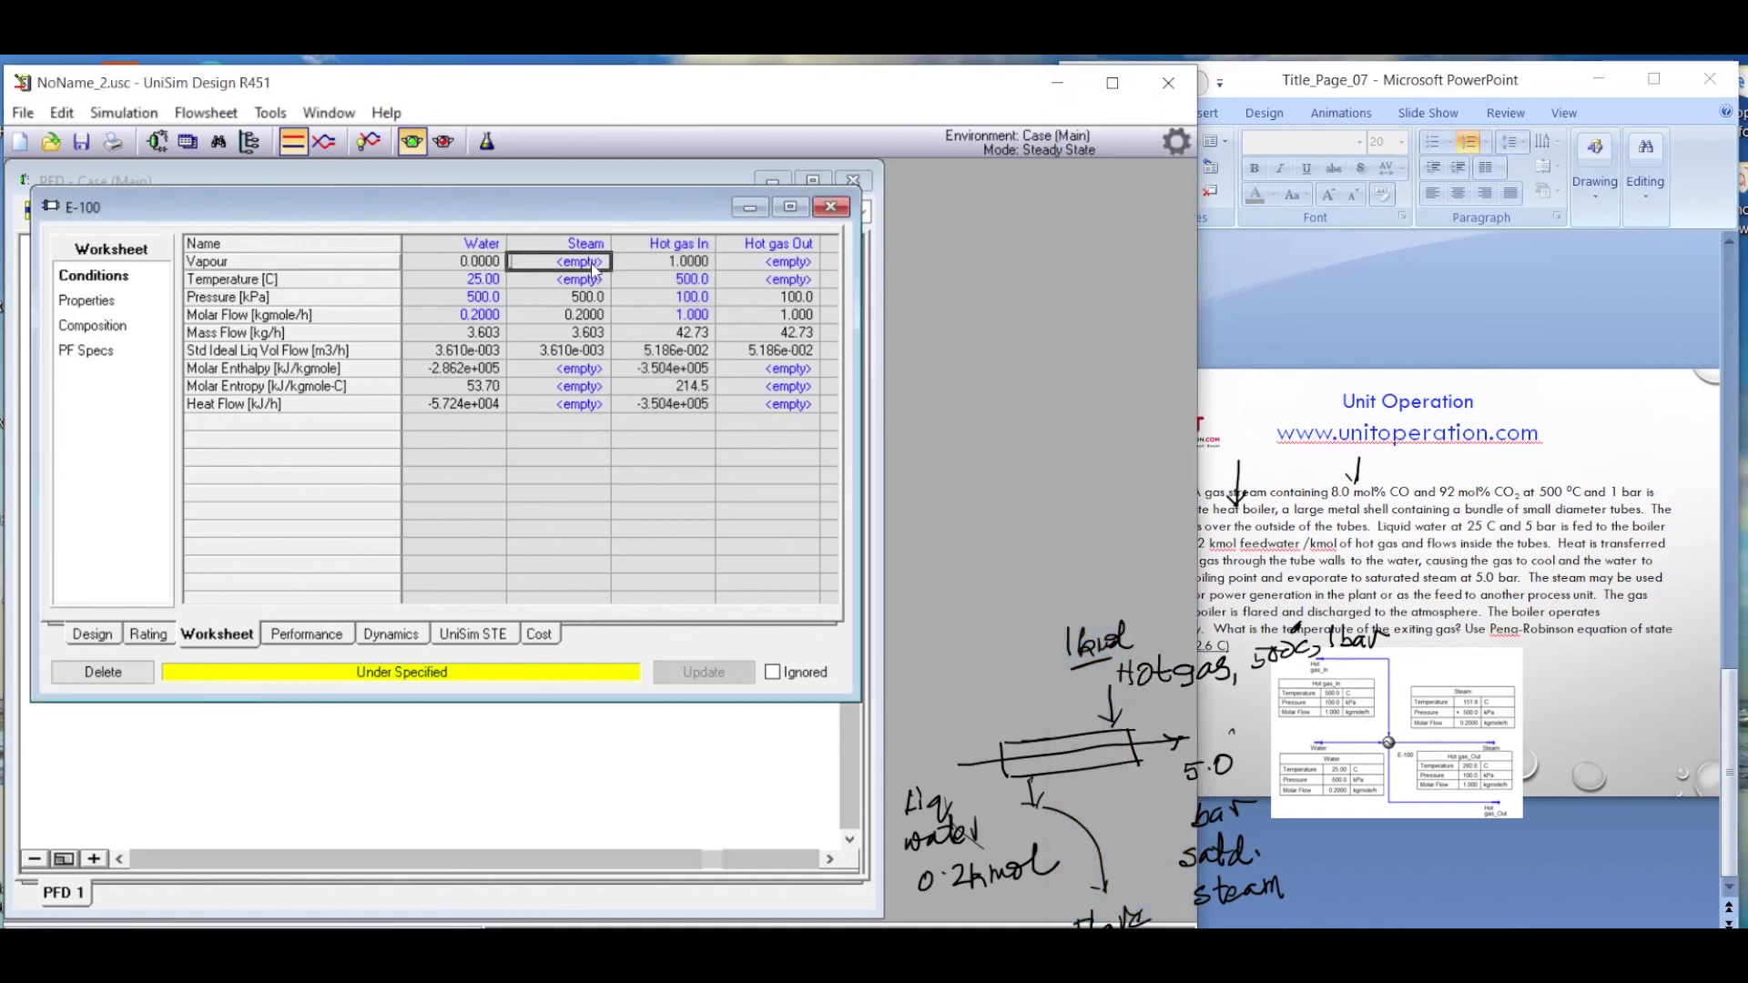
{"action": "type", "text": "1"}
{"action": "key", "text": "Return"}
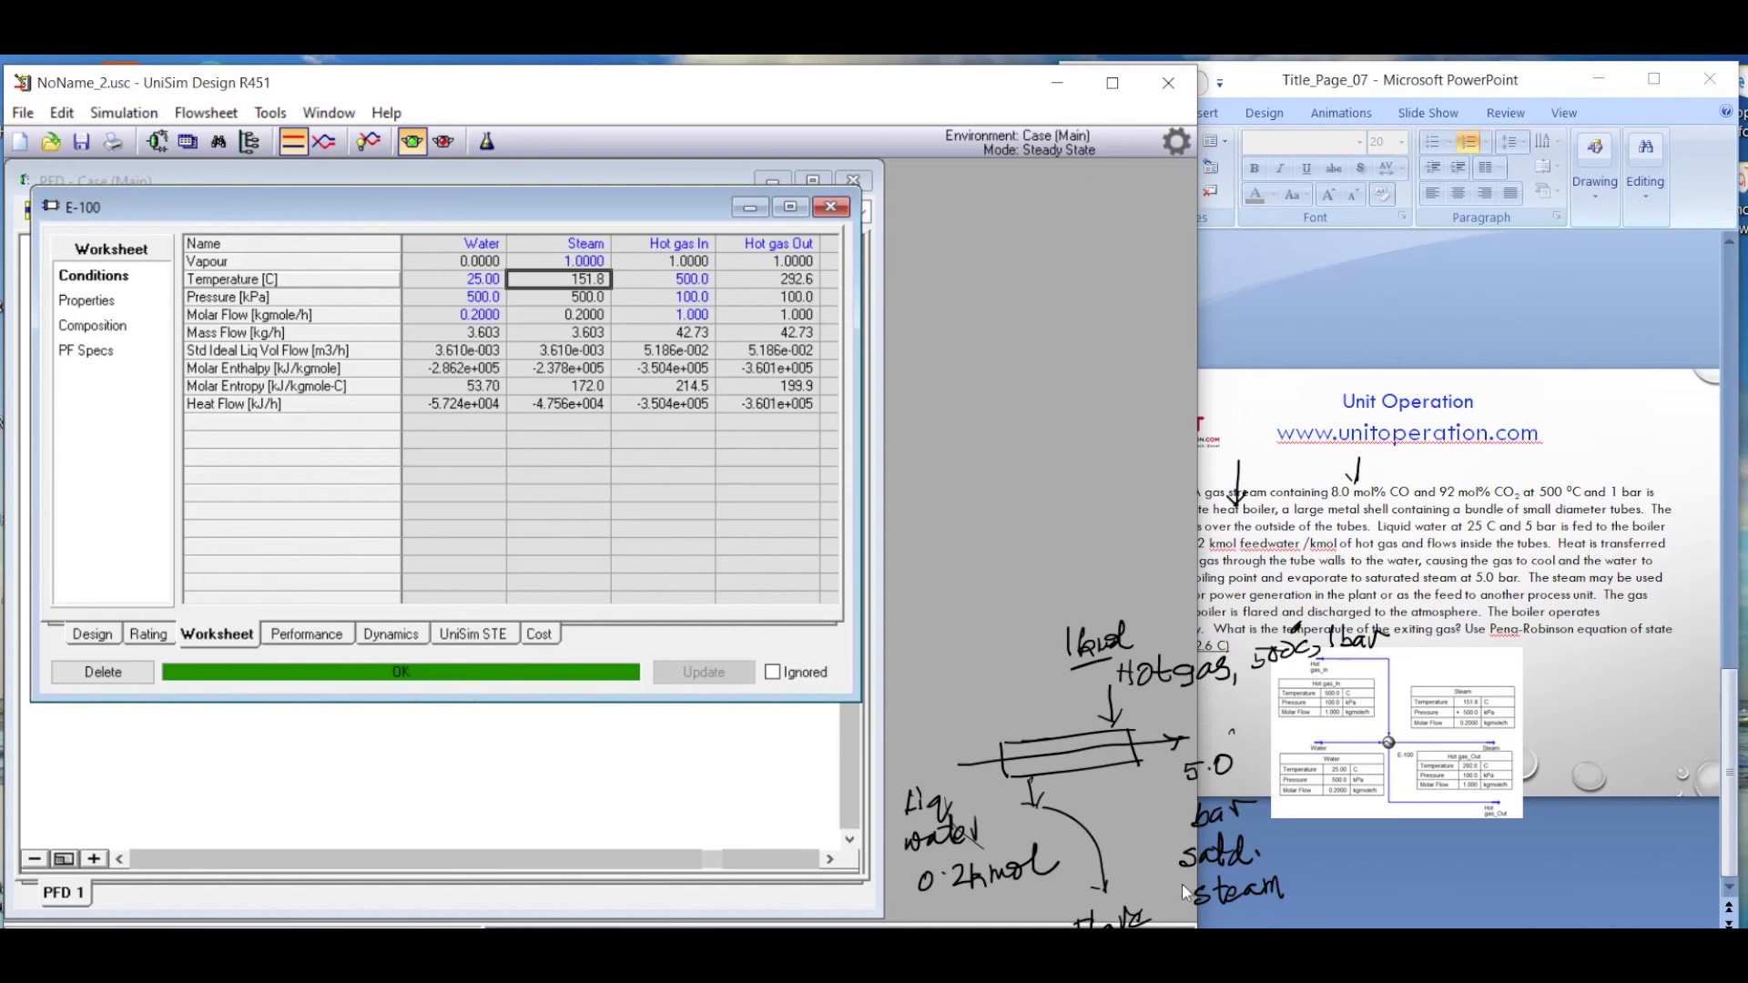
- Handwrite the exiting gas temperature under the boiler sketch and clear all pen annotations from the screen
{"action": "left_click", "coordinate": [1609, 701]}
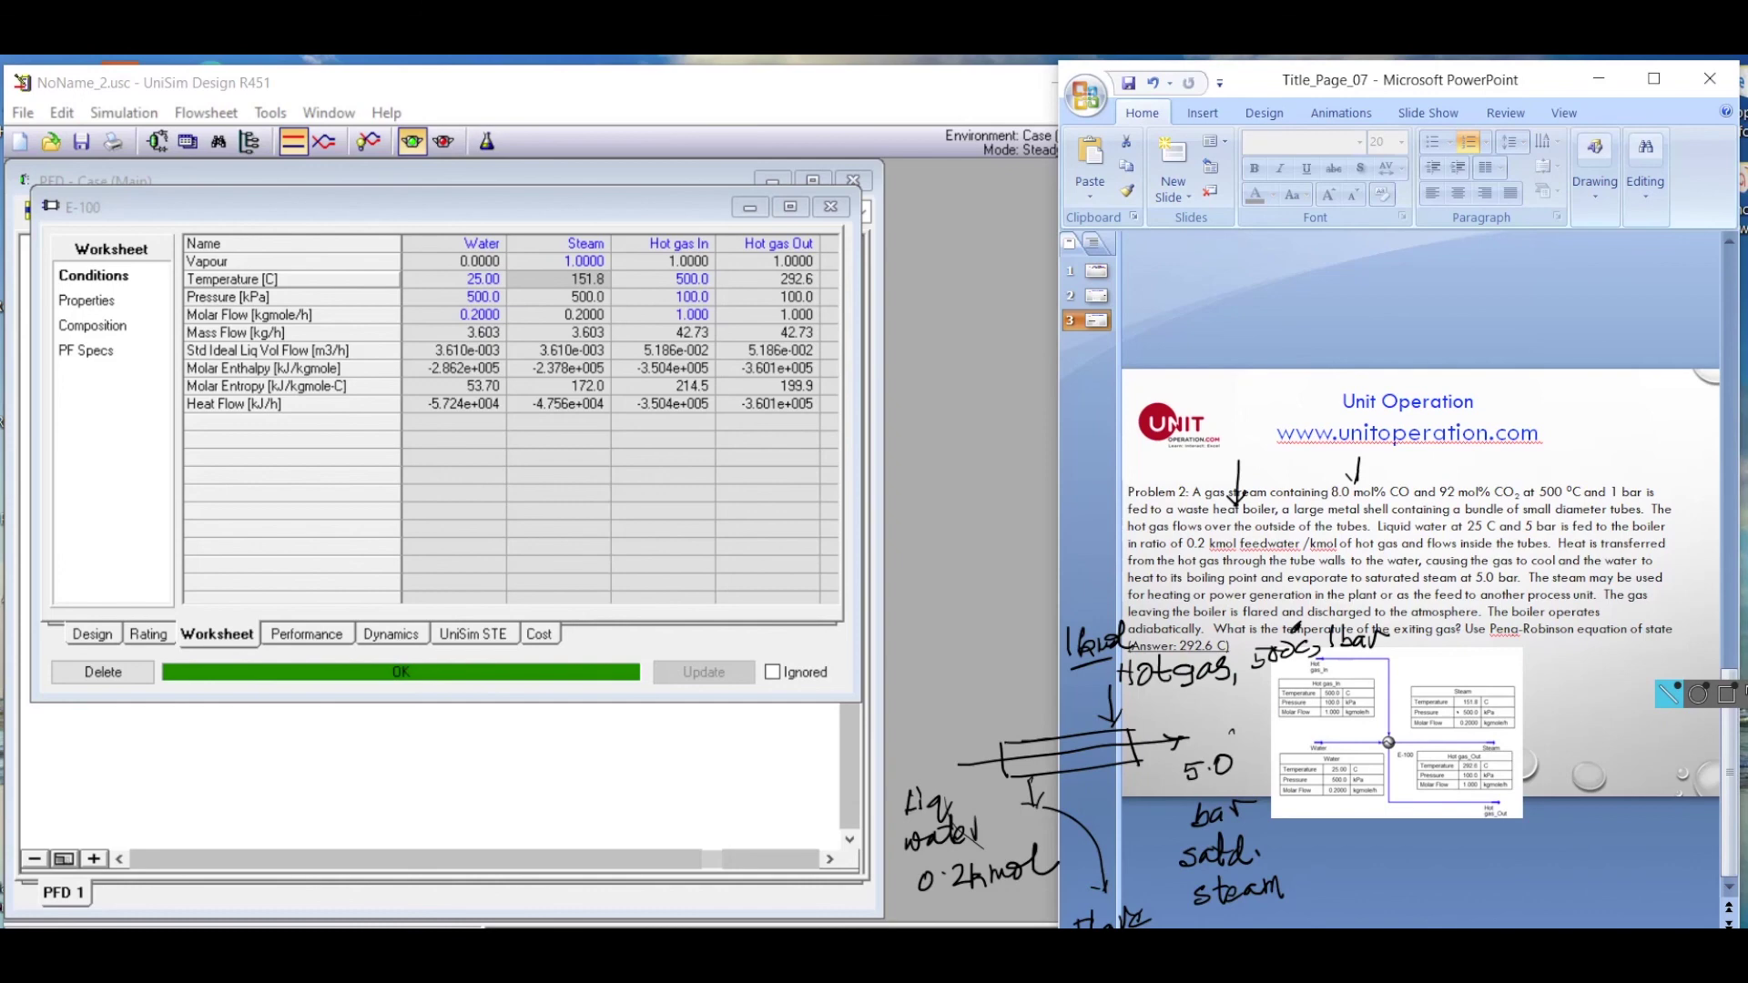
{"action": "left_click", "coordinate": [1727, 694]}
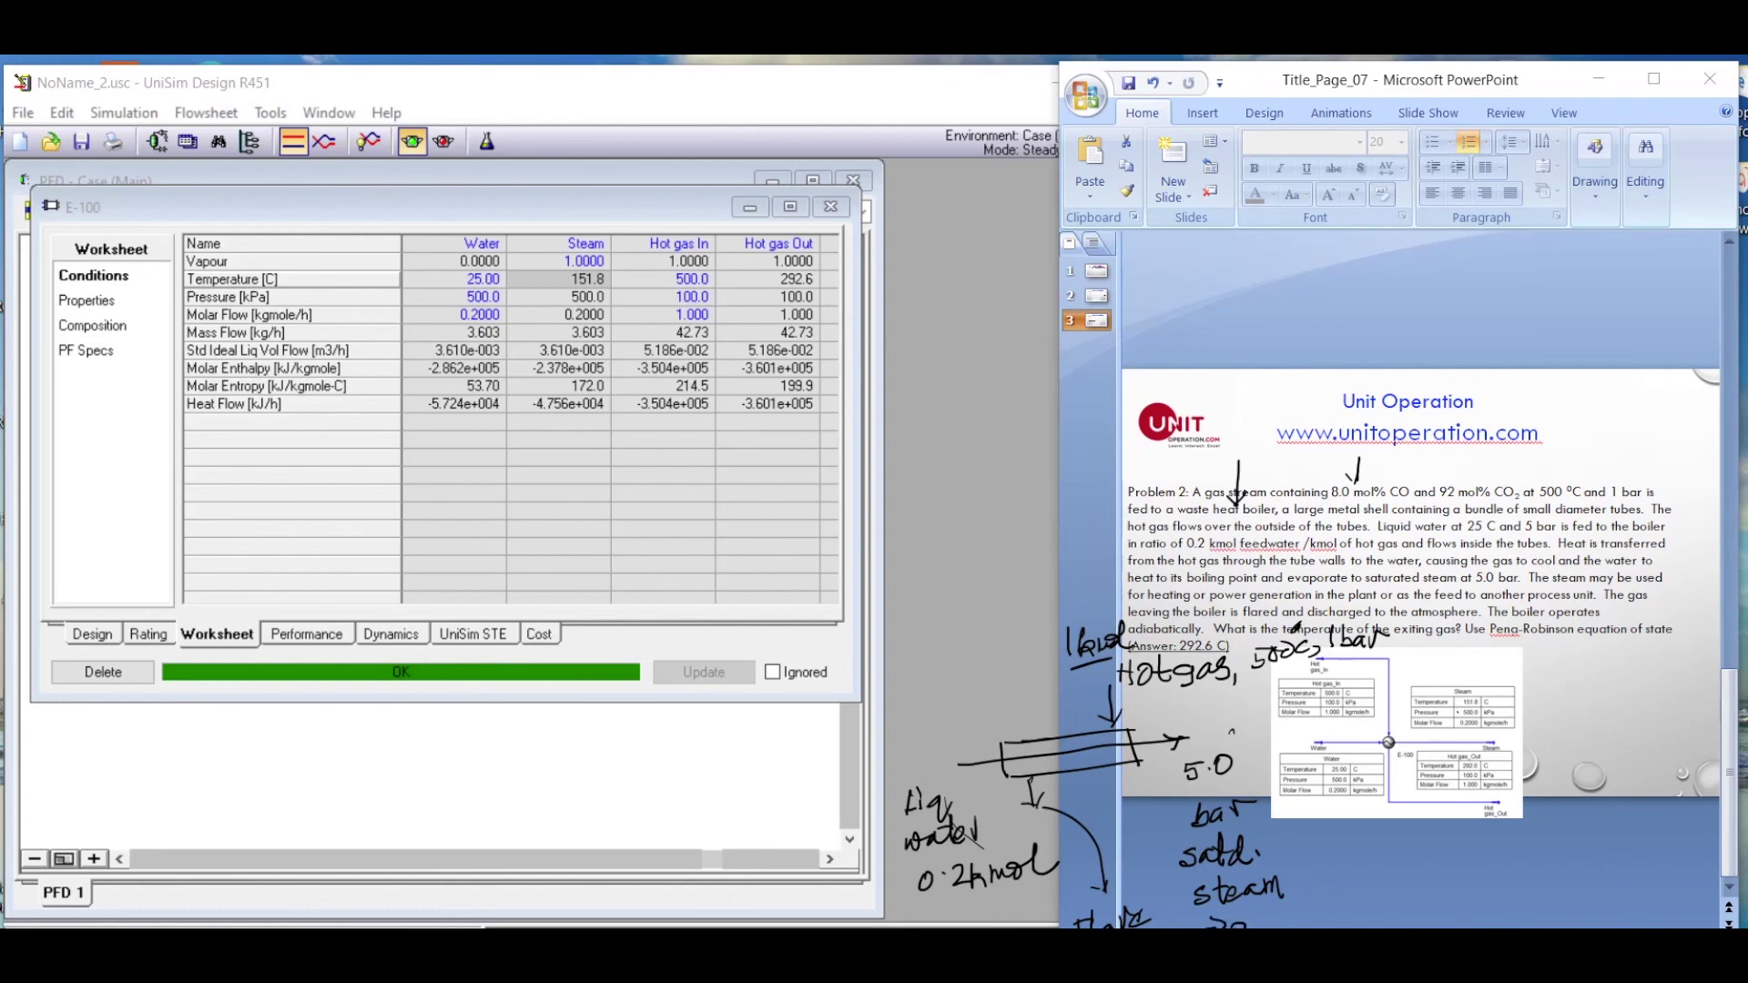
{"action": "left_click", "coordinate": [1326, 908]}
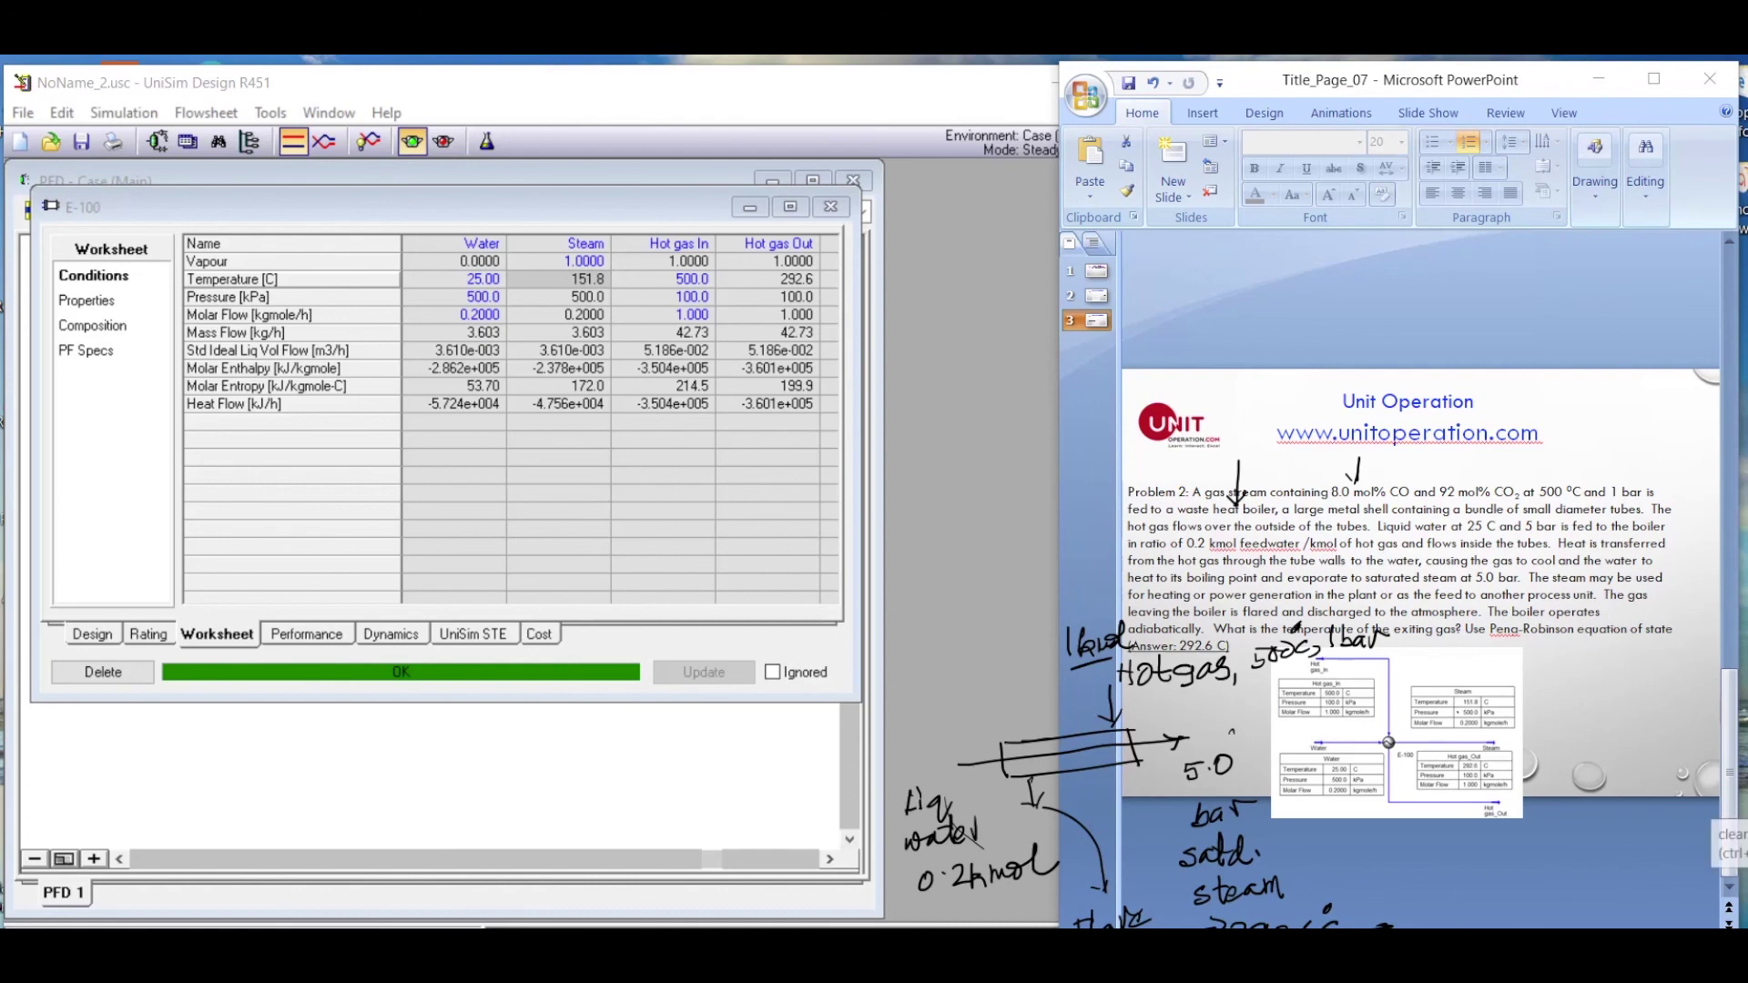
{"action": "key", "text": "Escape"}
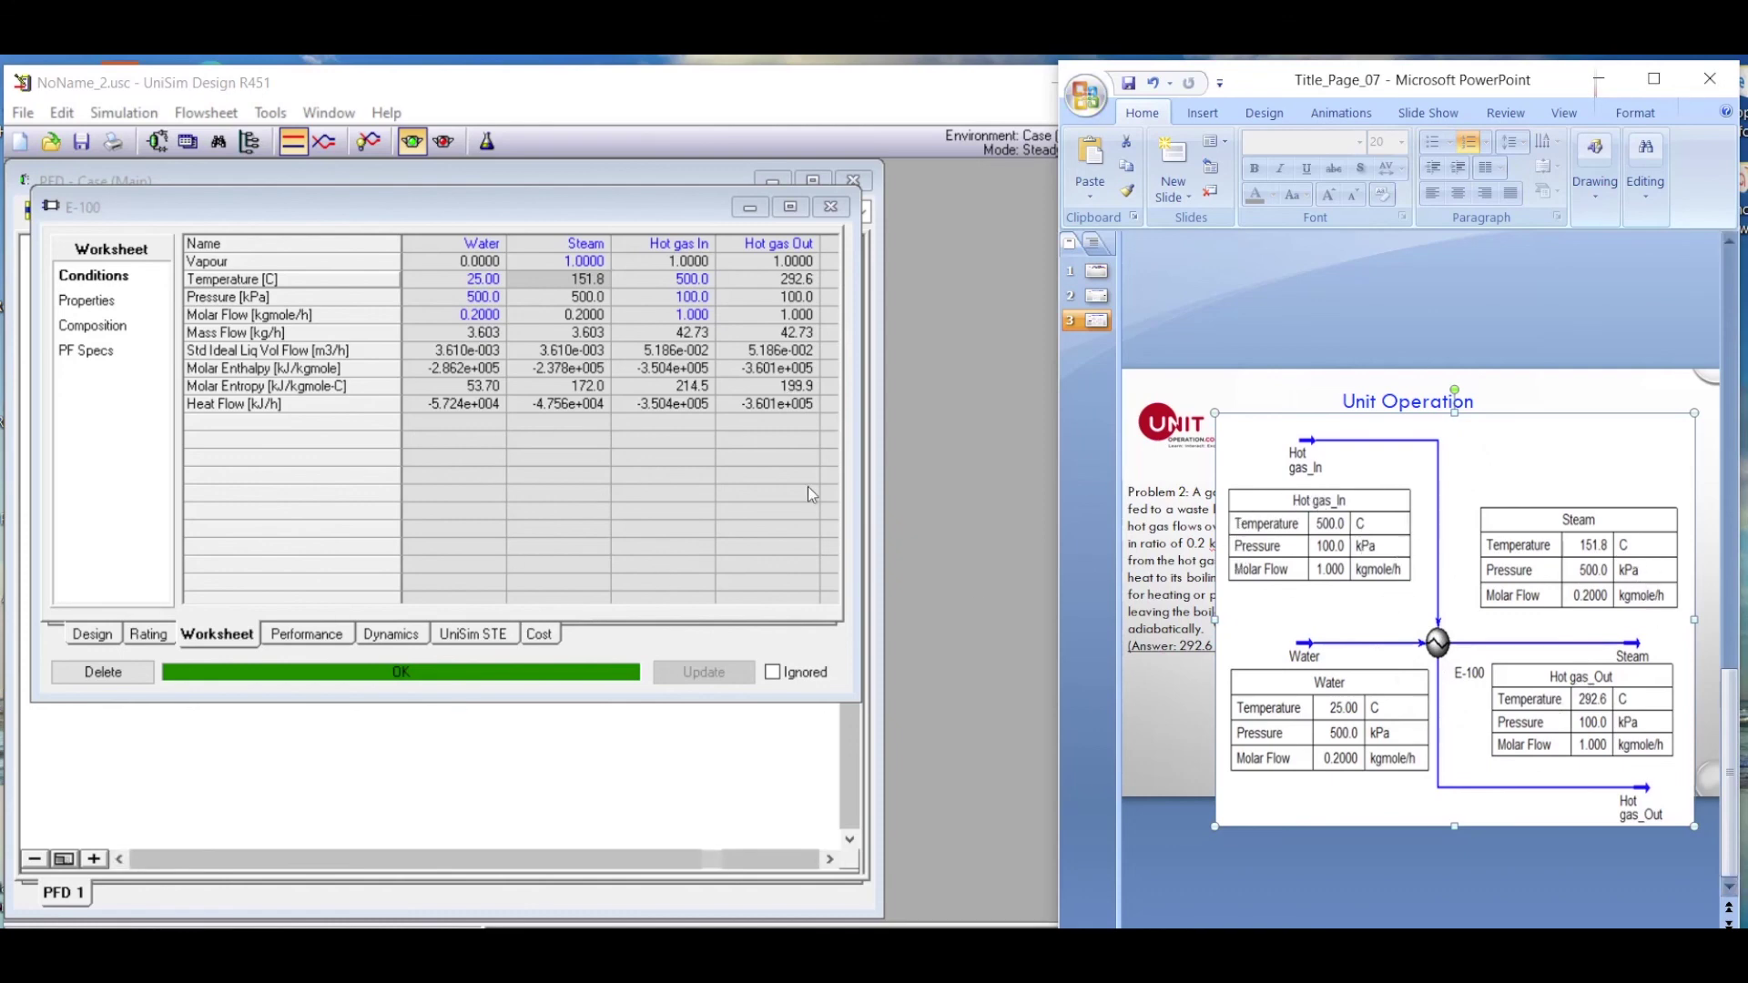
- Move the enlarged flowsheet picture below the Problem 2 text on the PowerPoint slide
{"action": "left_click_drag", "start_coordinate": [1308, 434], "coordinate": [1318, 774]}
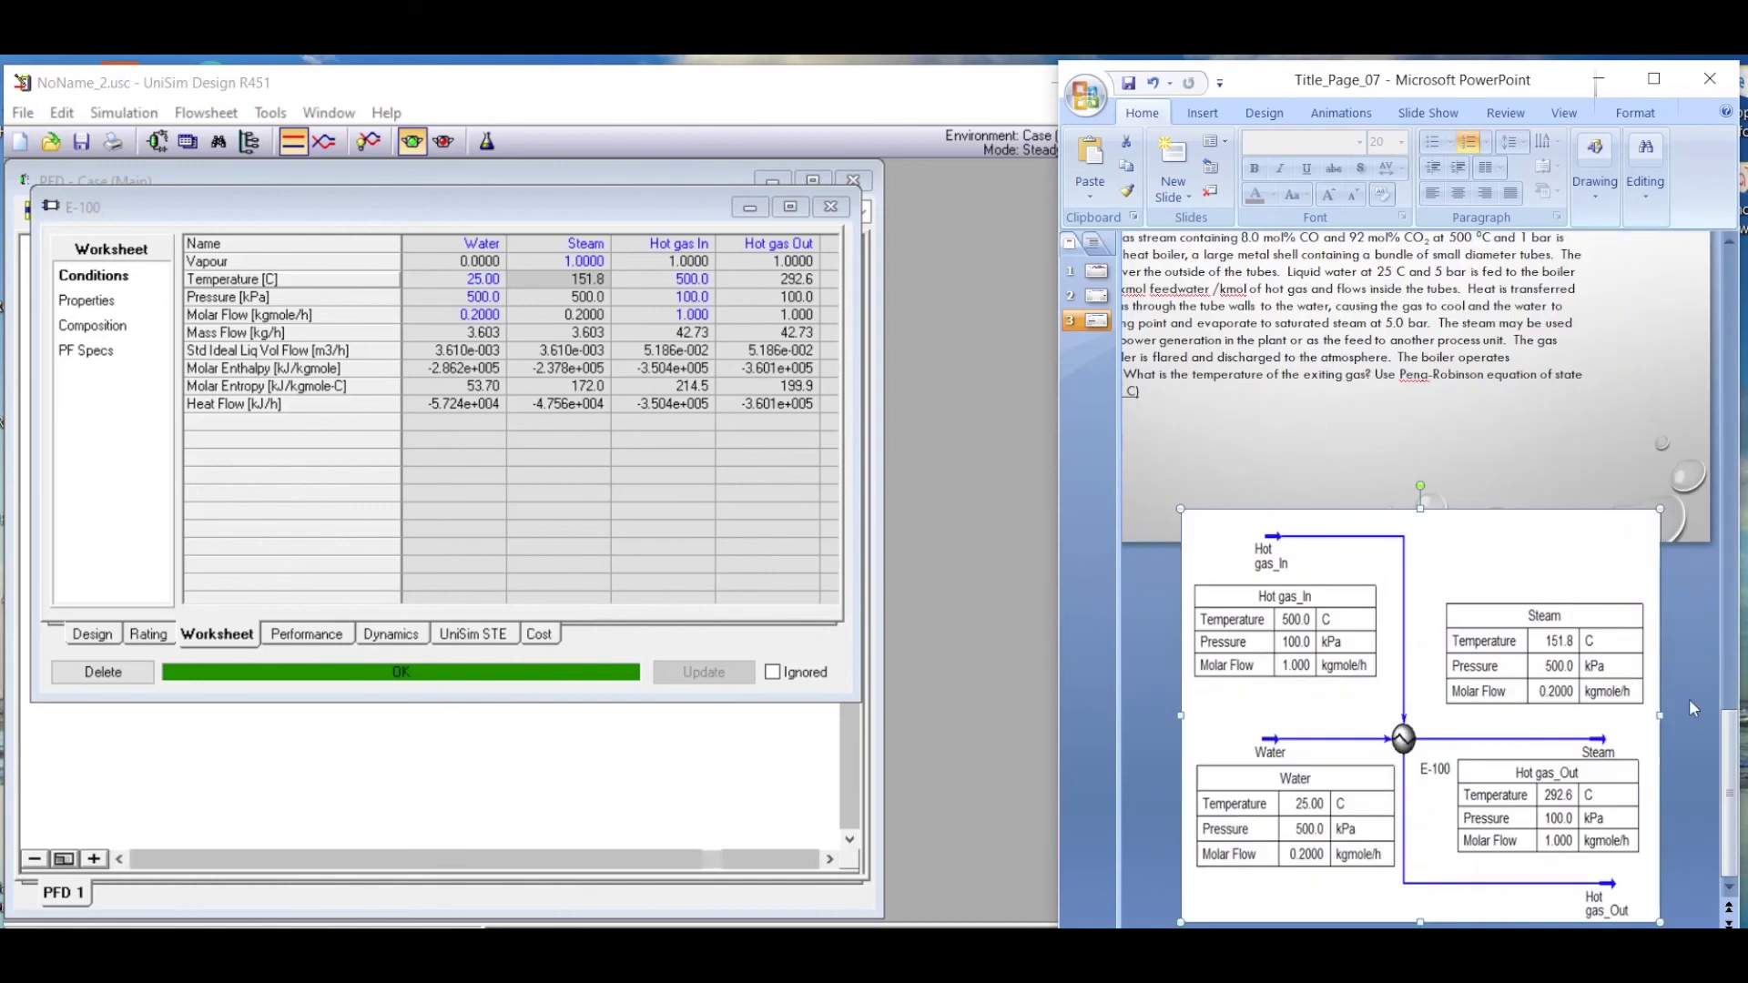
{"action": "left_click_drag", "start_coordinate": [1730, 728], "coordinate": [1739, 619]}
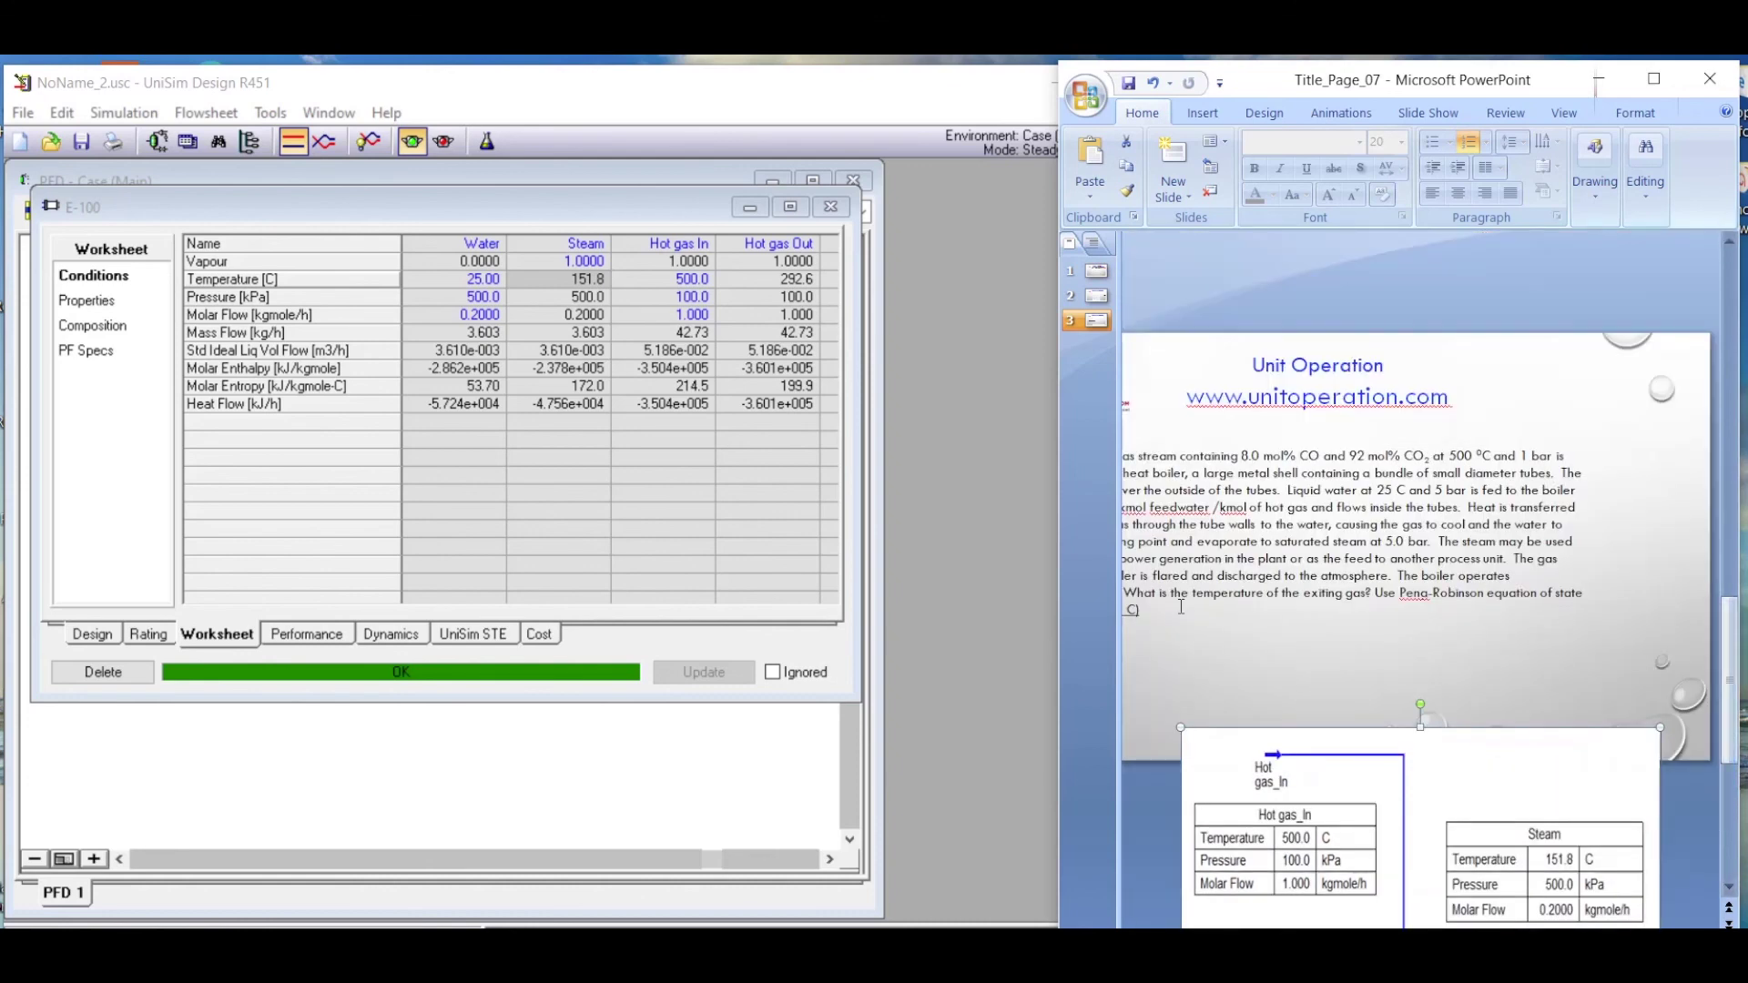